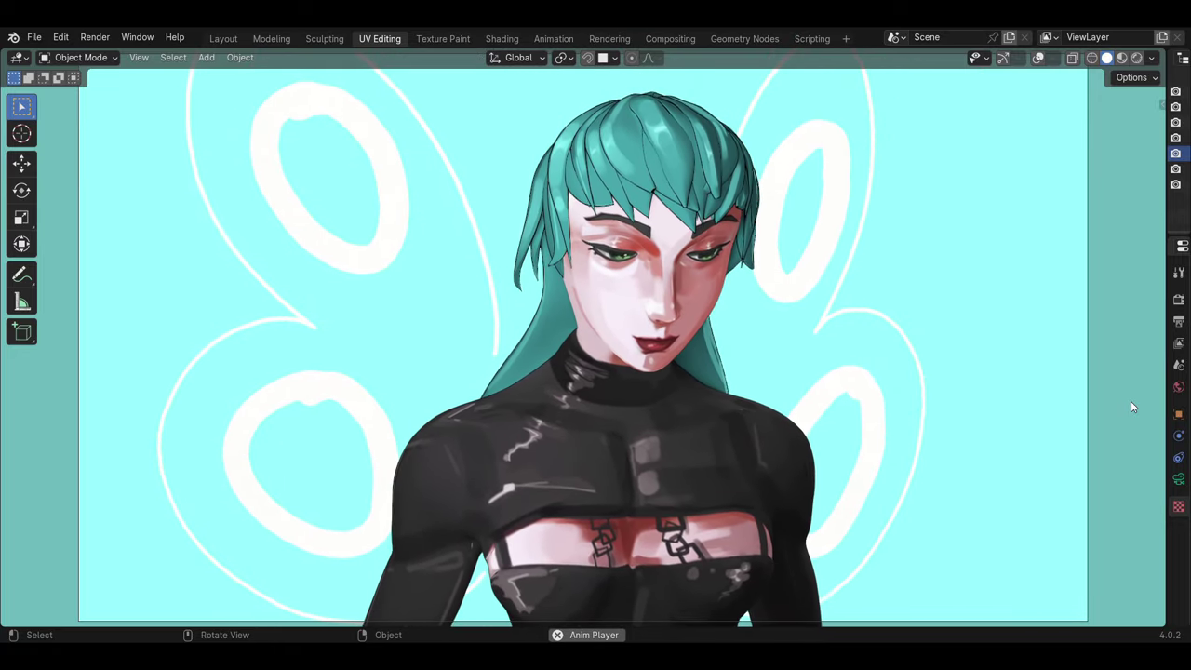
# Step: Orbit around the finished painted character to inspect the final result
pyautogui.moveTo(552, 292)
pyautogui.mouseDown(button='middle')
pyautogui.moveTo(588, 302)
pyautogui.moveTo(569, 317)
pyautogui.moveTo(530, 318)
pyautogui.moveTo(594, 316)
pyautogui.moveTo(536, 256)
pyautogui.moveTo(612, 263)
pyautogui.moveTo(530, 268)
pyautogui.moveTo(566, 361)
pyautogui.moveTo(561, 321)
pyautogui.moveTo(598, 321)
pyautogui.moveTo(526, 349)
pyautogui.moveTo(514, 369)
pyautogui.moveTo(495, 313)
pyautogui.moveTo(570, 304)
pyautogui.moveTo(616, 333)
pyautogui.moveTo(576, 315)
pyautogui.moveTo(569, 282)
pyautogui.moveTo(585, 276)
pyautogui.mouseUp(button='middle')
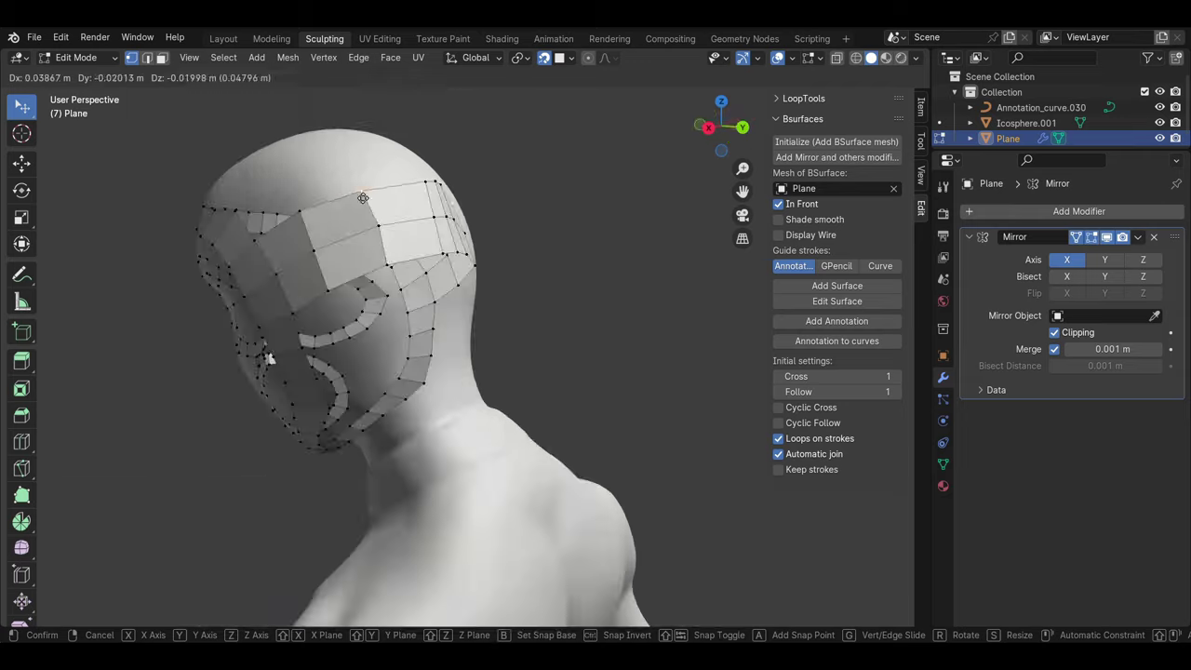
# Step: Reposition the lip edge loop around the mouth on the head sculpt
pyautogui.moveTo(389, 332); pyautogui.dragTo(276, 284, button='middle')
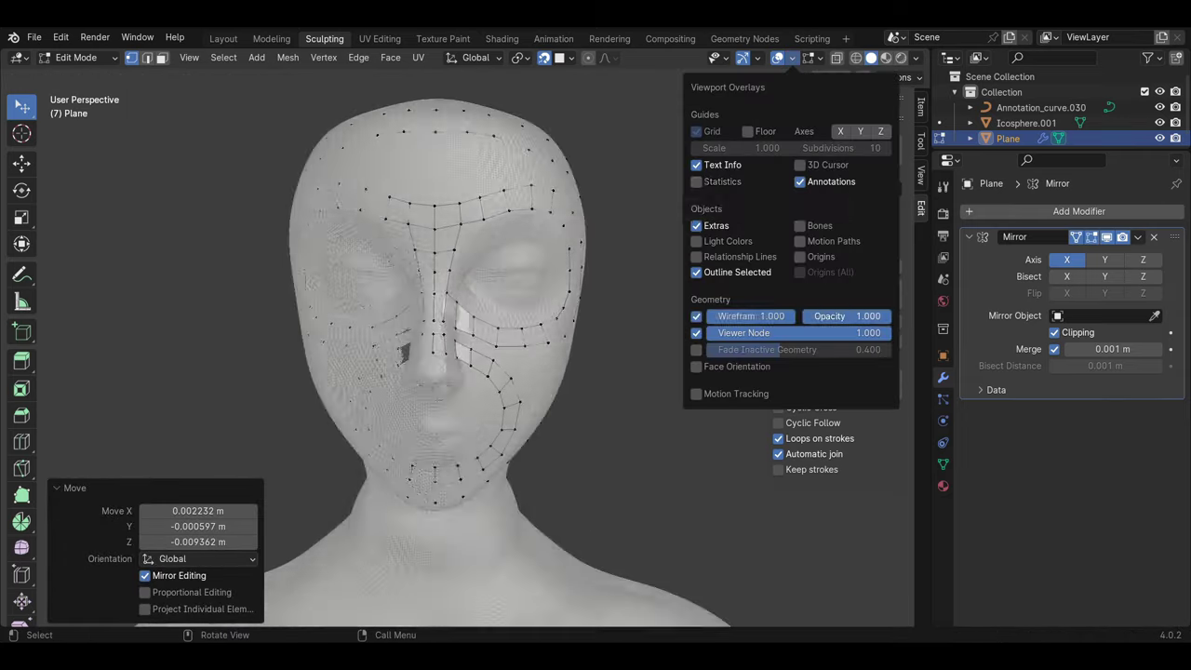
pyautogui.moveTo(493, 447); pyautogui.dragTo(684, 539, button='middle')
pyautogui.scroll(3, 684, 539)
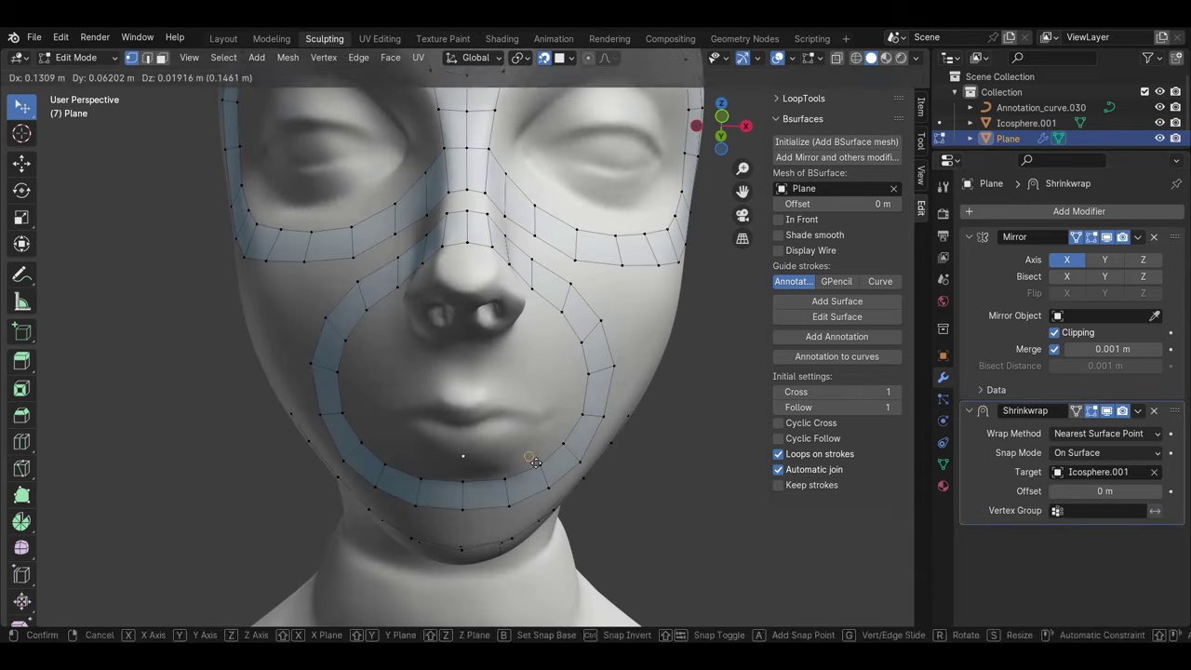
pyautogui.press('g')
pyautogui.press('Return')
pyautogui.scroll(2, 521, 438)
# Step: Extrude a new lip loop inward and adjust its vertices from the side
pyautogui.press('e')
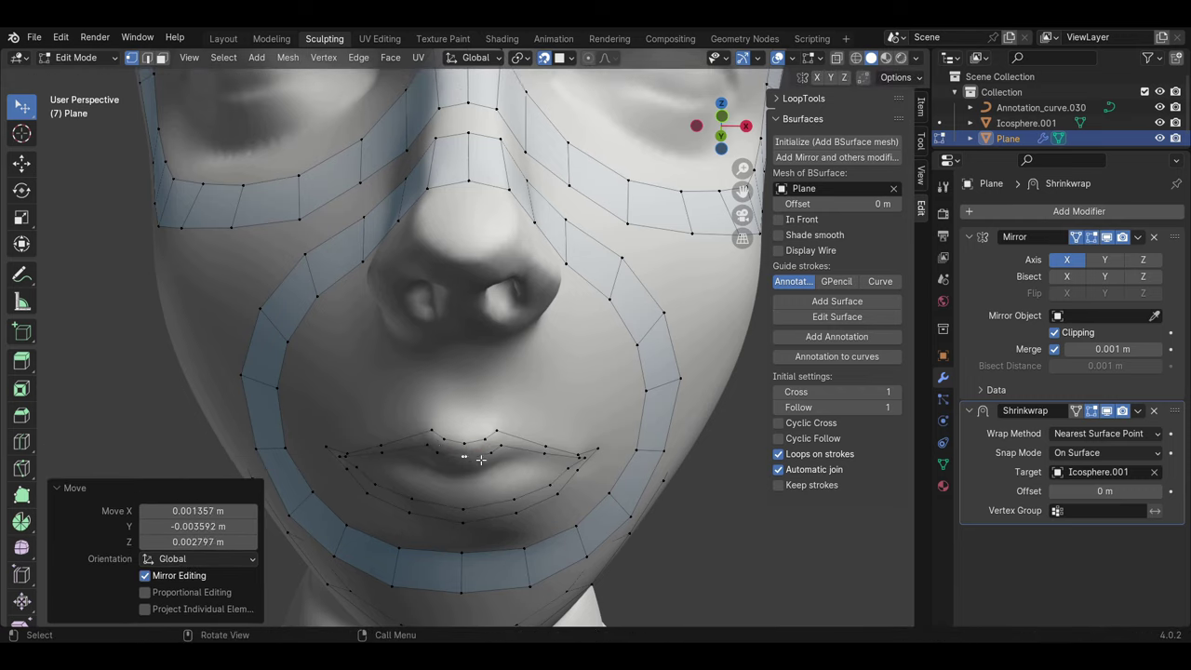
pyautogui.click(491, 439)
pyautogui.moveTo(492, 438); pyautogui.dragTo(534, 359, button='middle')
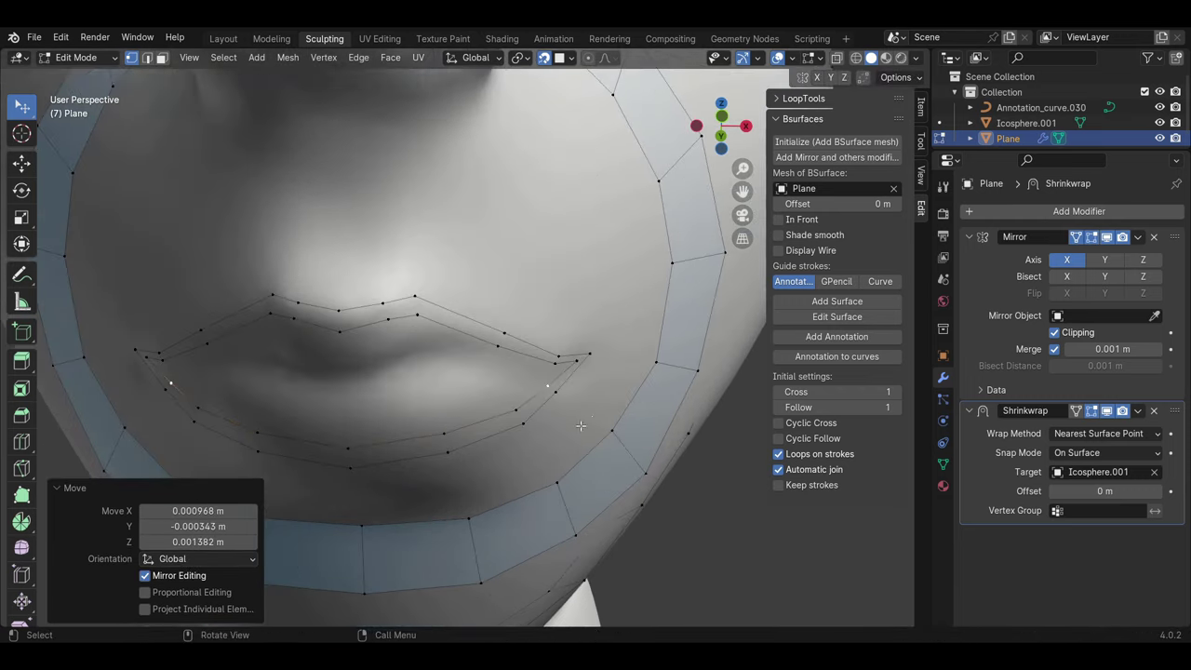
pyautogui.press('2')
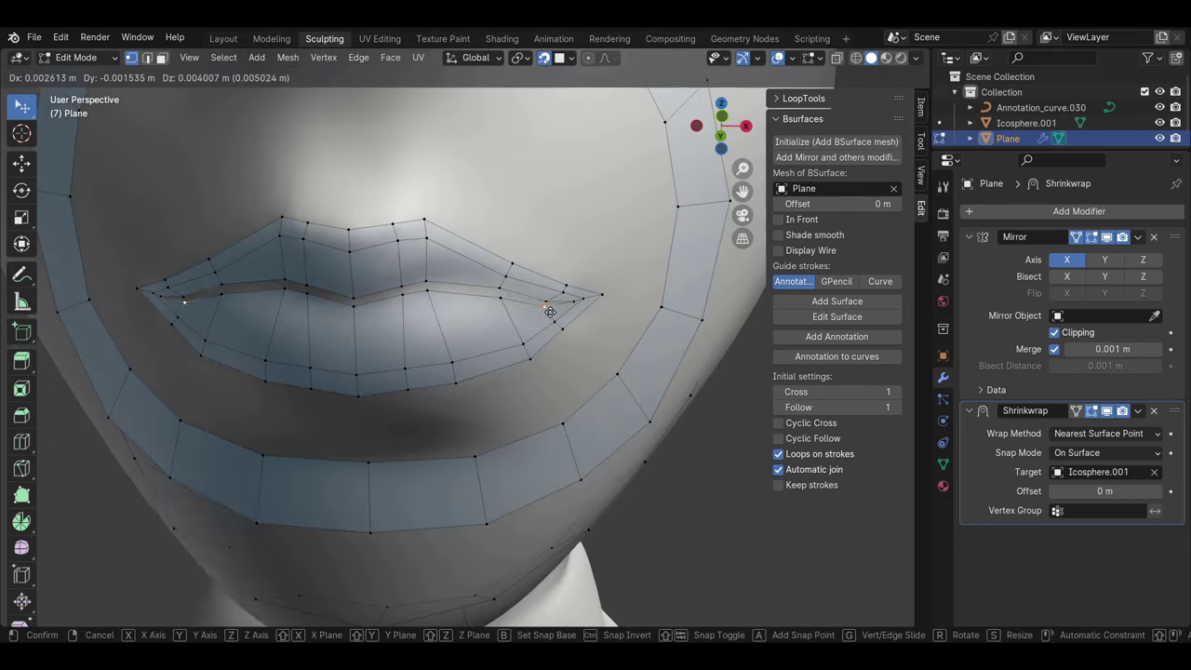
pyautogui.click(550, 312)
pyautogui.scroll(-5, 353, 443)
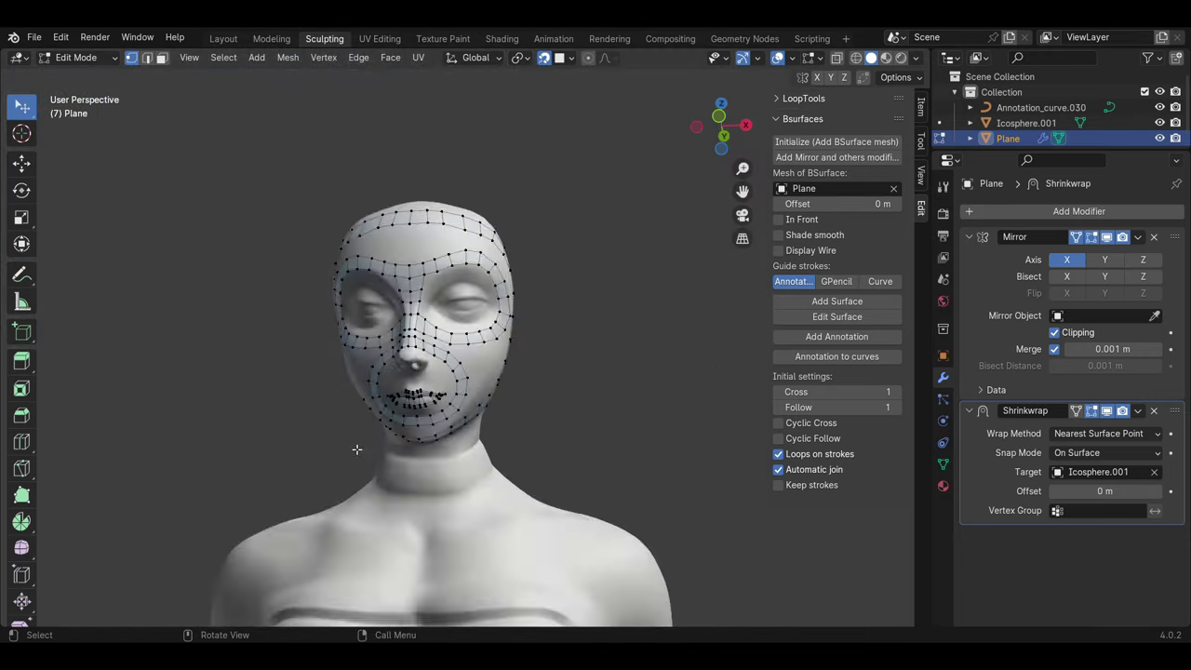
# Step: Move the vertices around the eye opening into place
pyautogui.moveTo(354, 444); pyautogui.dragTo(398, 510, button='middle')
pyautogui.scroll(5, 398, 511)
pyautogui.scroll(-5, 398, 511)
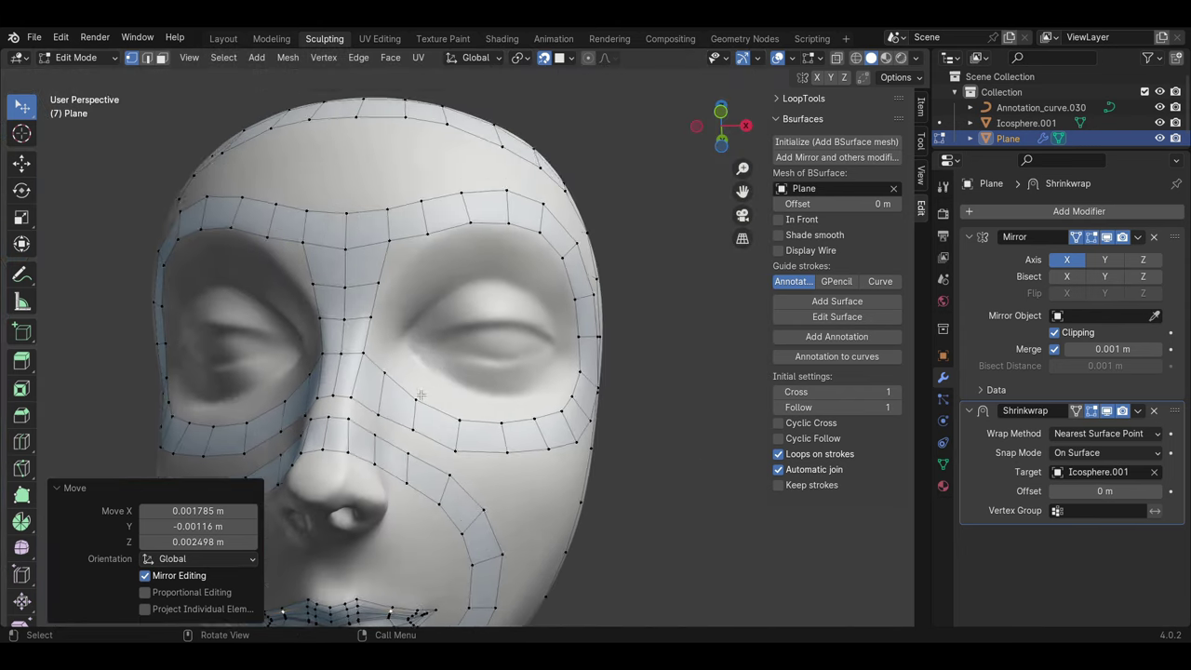
pyautogui.scroll(4, 406, 356)
pyautogui.press('g')
pyautogui.click(529, 307)
pyautogui.scroll(2, 579, 377)
pyautogui.click(539, 442)
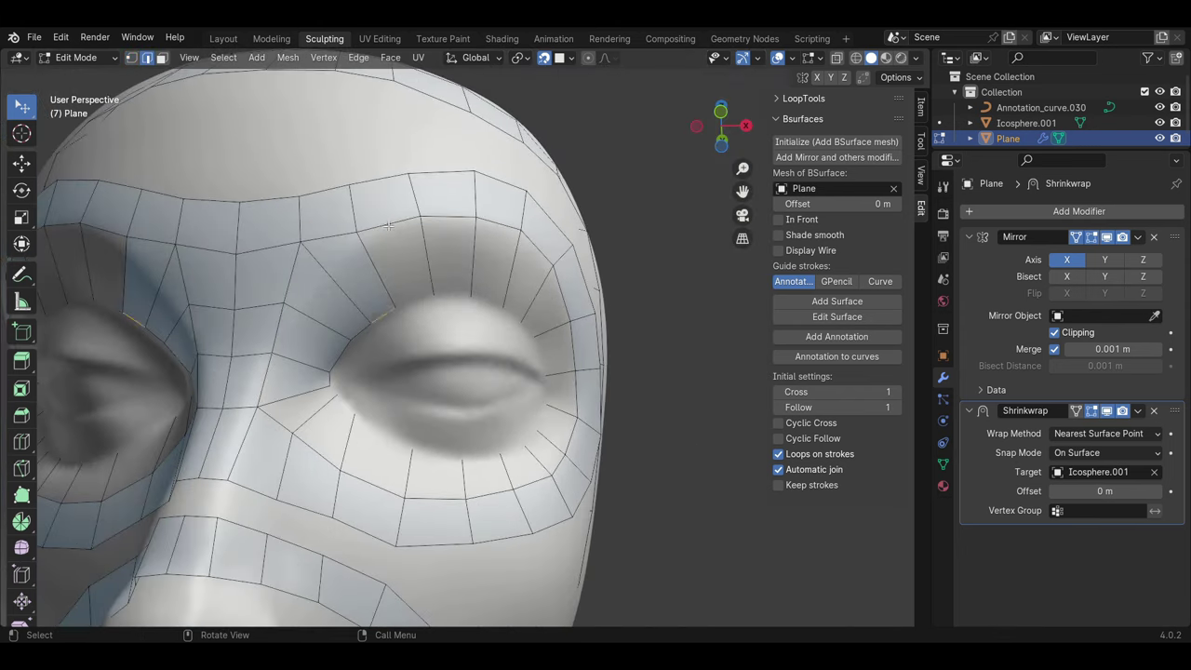
# Step: Extrude a new edge loop from the edge above the right eye
pyautogui.scroll(-2, 397, 372)
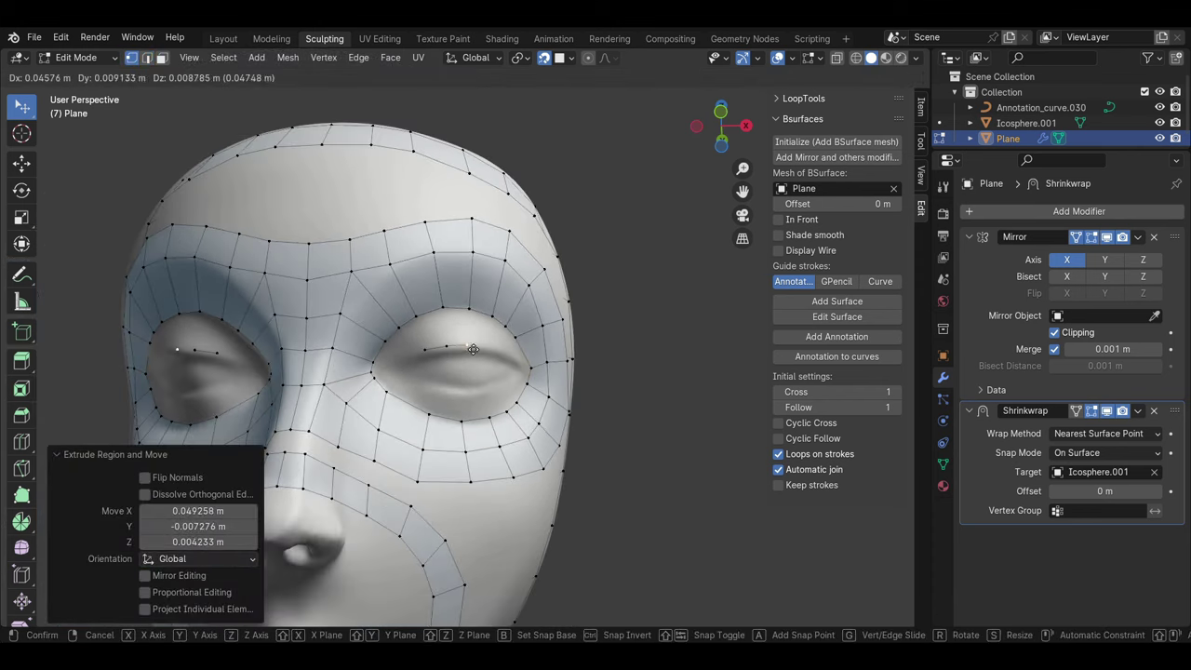
pyautogui.scroll(2, 428, 355)
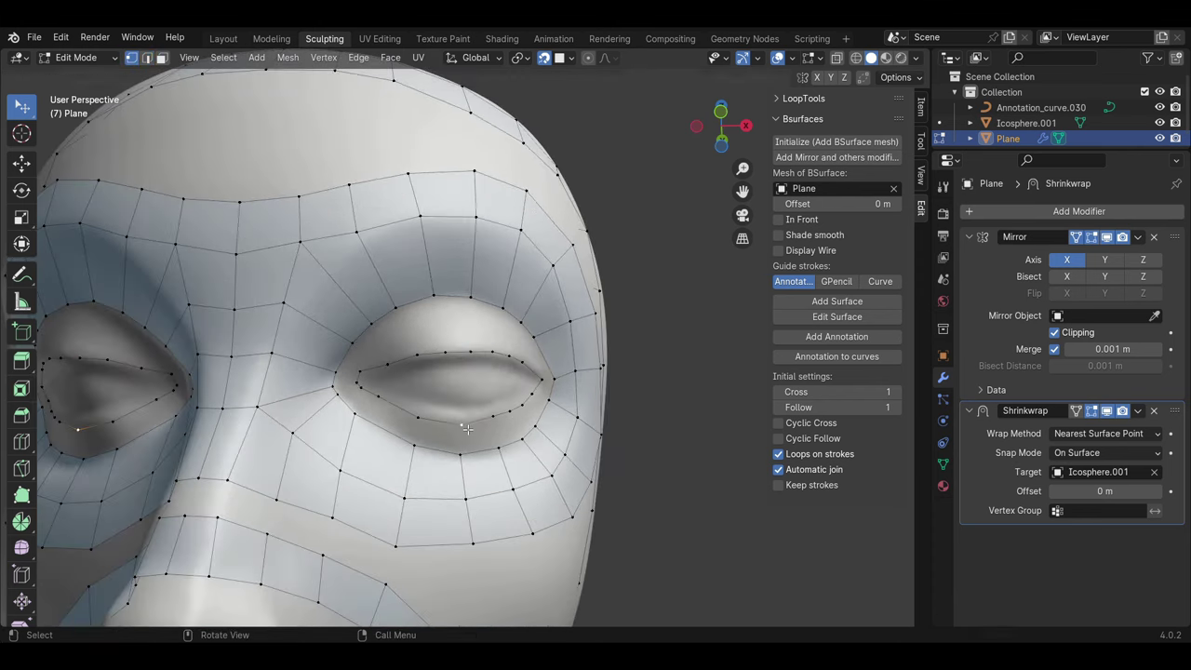
pyautogui.press('2')
pyautogui.click(426, 336)
pyautogui.press('1')
pyautogui.keyDown('shift'); pyautogui.moveTo(381, 381); pyautogui.dragTo(388, 347, button='middle'); pyautogui.keyUp('shift')
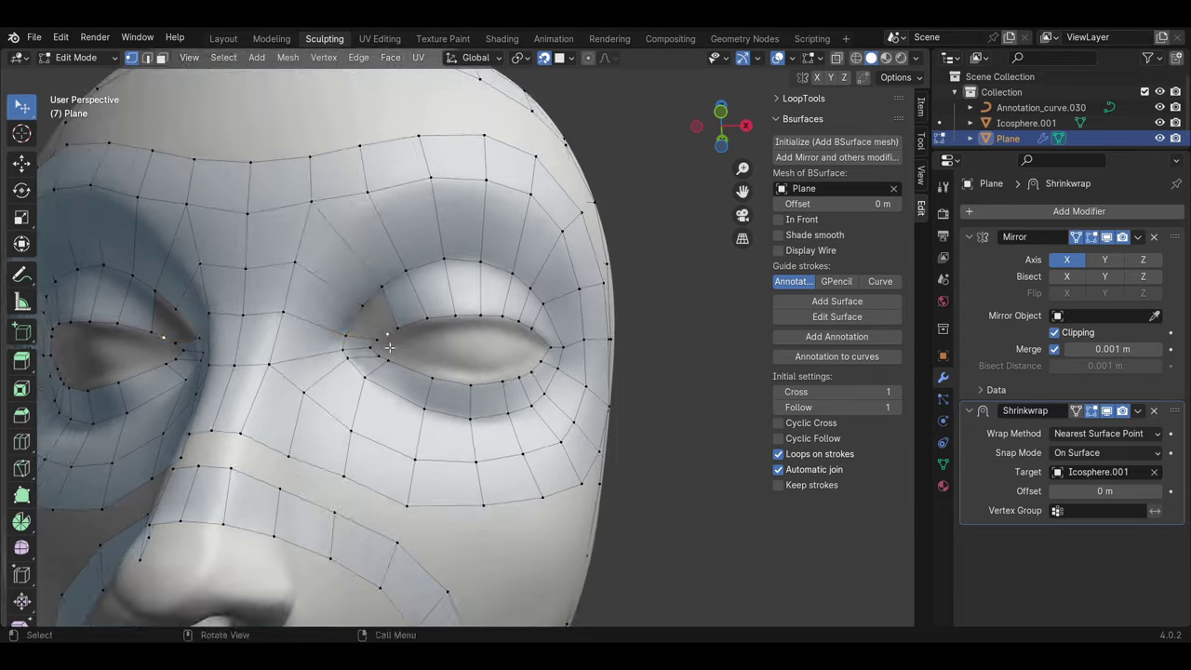
pyautogui.scroll(-4, 460, 321)
pyautogui.scroll(4, 460, 321)
pyautogui.click(460, 321)
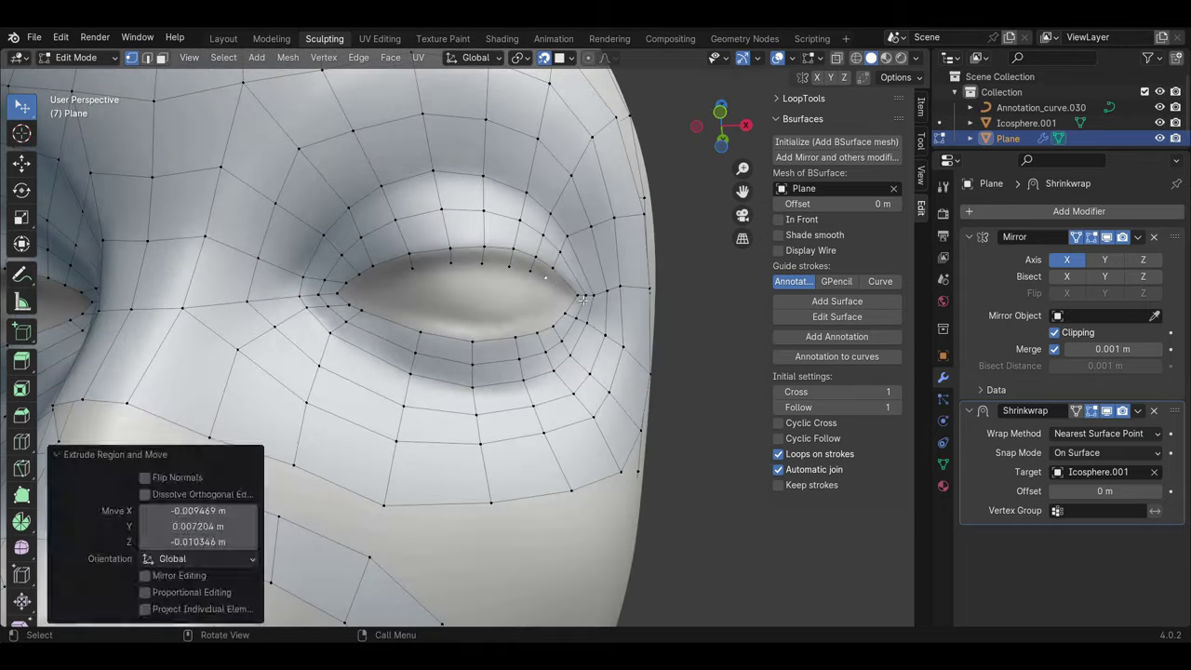
# Step: Select the eye's inner-corner vertex and start moving it
pyautogui.moveTo(460, 321); pyautogui.dragTo(468, 429, button='middle')
pyautogui.scroll(3, 468, 429)
pyautogui.click(342, 310)
pyautogui.press('g')
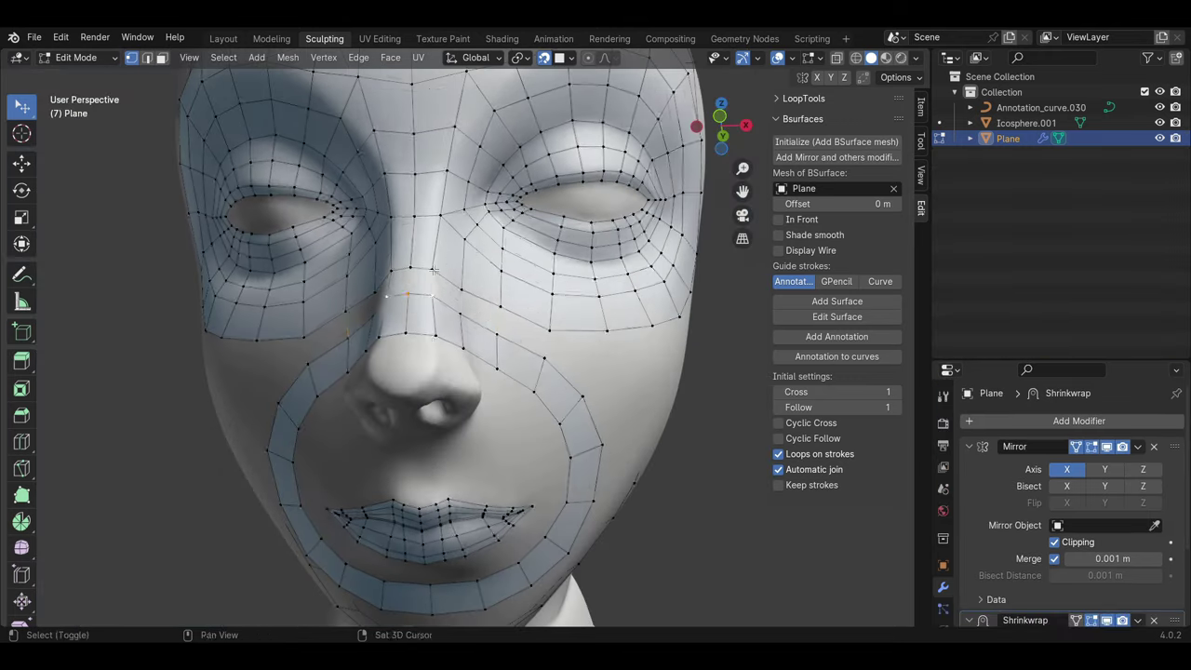
# Step: Extrude the outer mouth loop toward the jaw as a cheek strip
pyautogui.press('g')
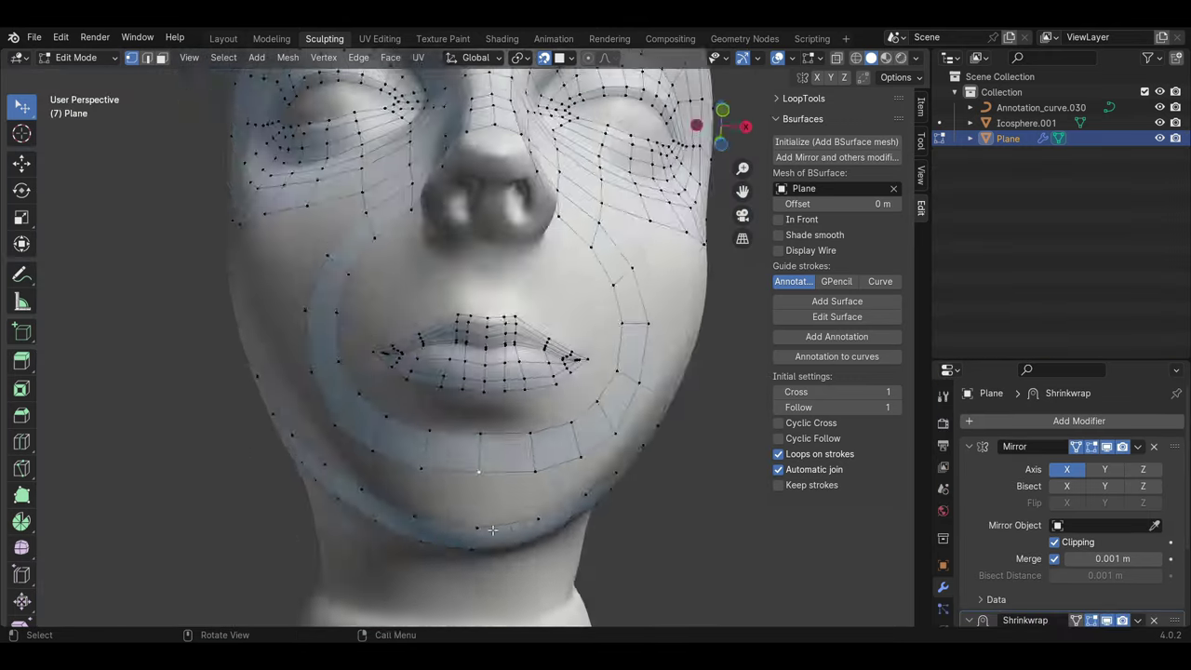
pyautogui.click(482, 471)
pyautogui.moveTo(482, 470); pyautogui.dragTo(462, 459, button='middle')
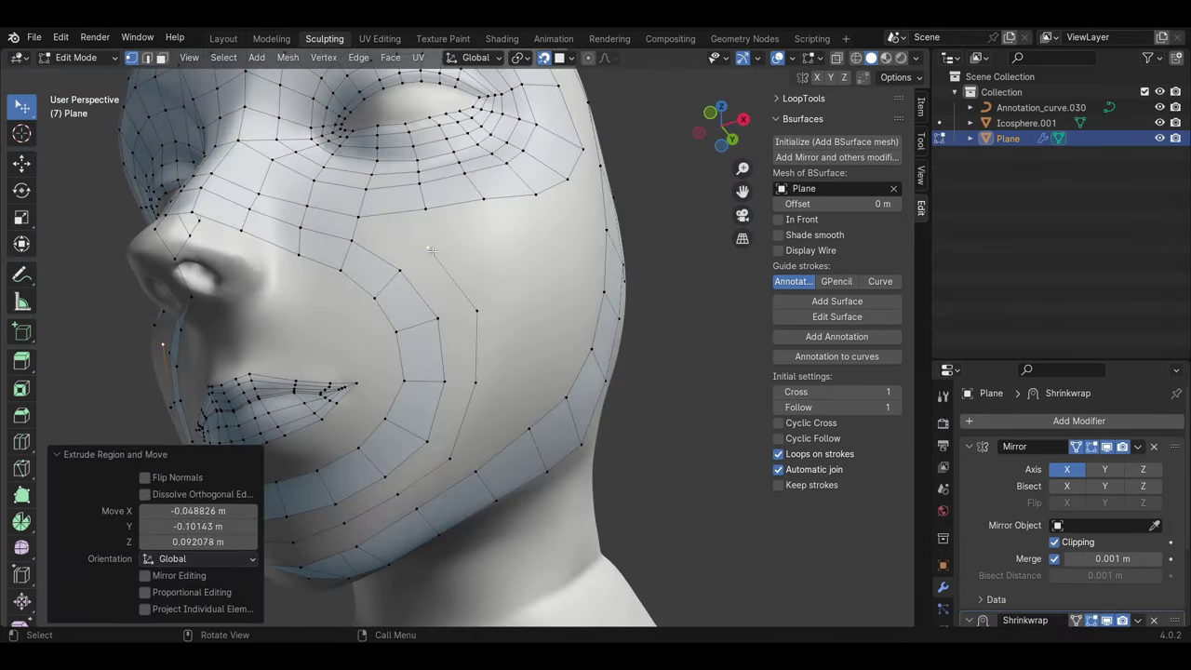
pyautogui.click(433, 253)
pyautogui.moveTo(432, 252); pyautogui.dragTo(441, 489, button='middle')
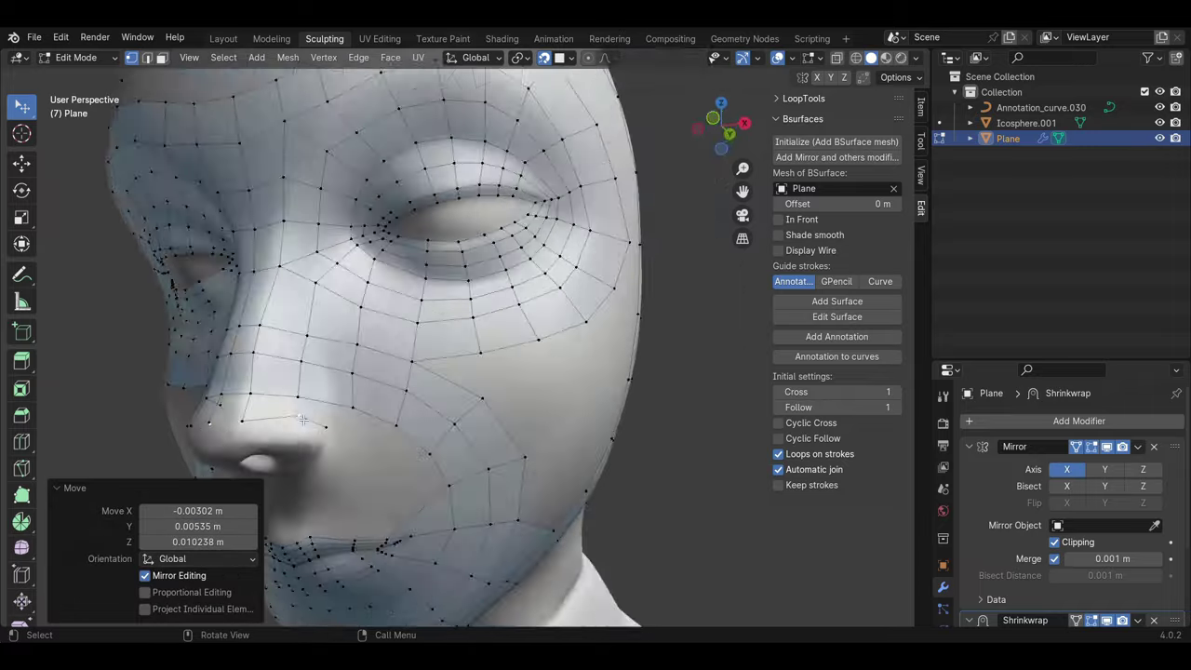
# Step: Check the new faces and move the vertices beside the nose
pyautogui.moveTo(319, 347); pyautogui.dragTo(316, 392, button='middle')
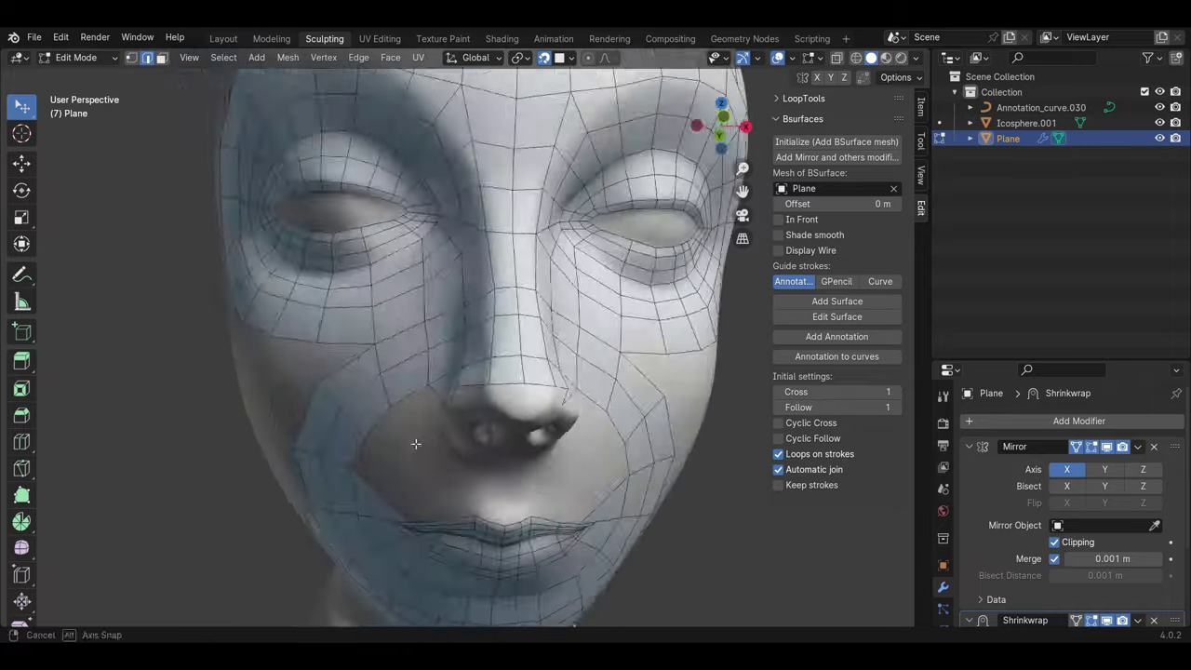
pyautogui.moveTo(433, 305); pyautogui.dragTo(437, 316)
pyautogui.moveTo(437, 316); pyautogui.dragTo(279, 391, button='middle')
pyautogui.scroll(3, 212, 421)
pyautogui.moveTo(212, 420)
pyautogui.mouseDown(button='middle')
pyautogui.moveTo(465, 360)
pyautogui.moveTo(426, 361)
pyautogui.moveTo(456, 298)
pyautogui.mouseUp(button='middle')
pyautogui.press('g')
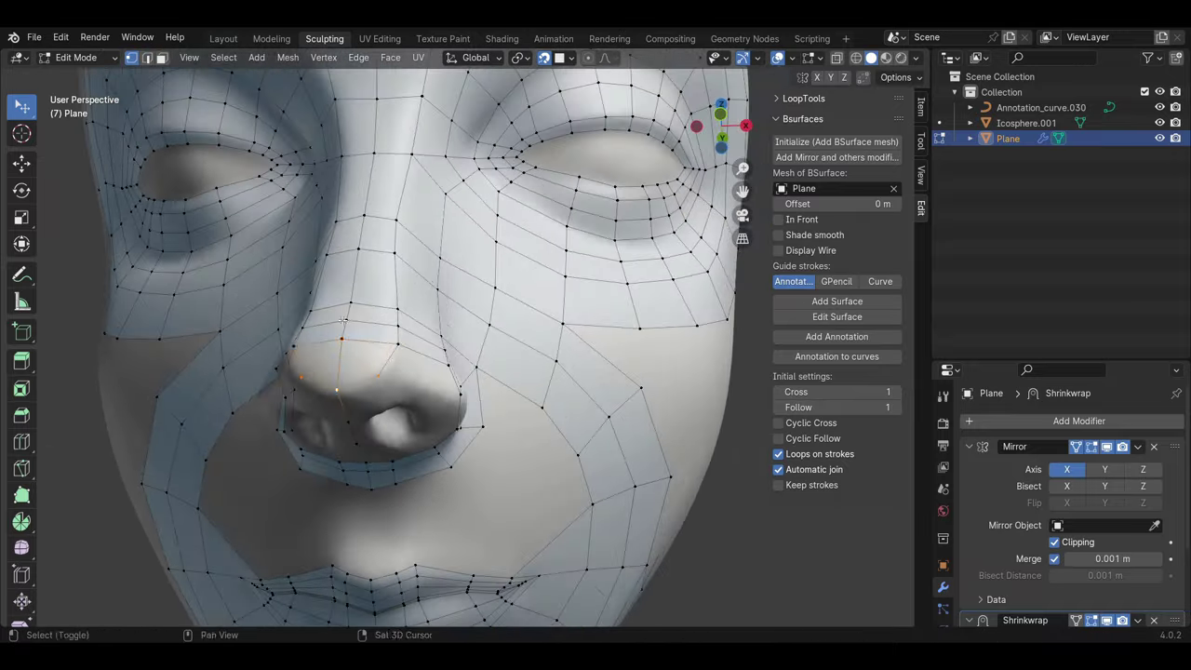
# Step: Extrude a strip of faces from the edges under the nose
pyautogui.moveTo(342, 319); pyautogui.dragTo(418, 307, button='middle')
pyautogui.press('e')
pyautogui.press('2')
pyautogui.click(479, 282)
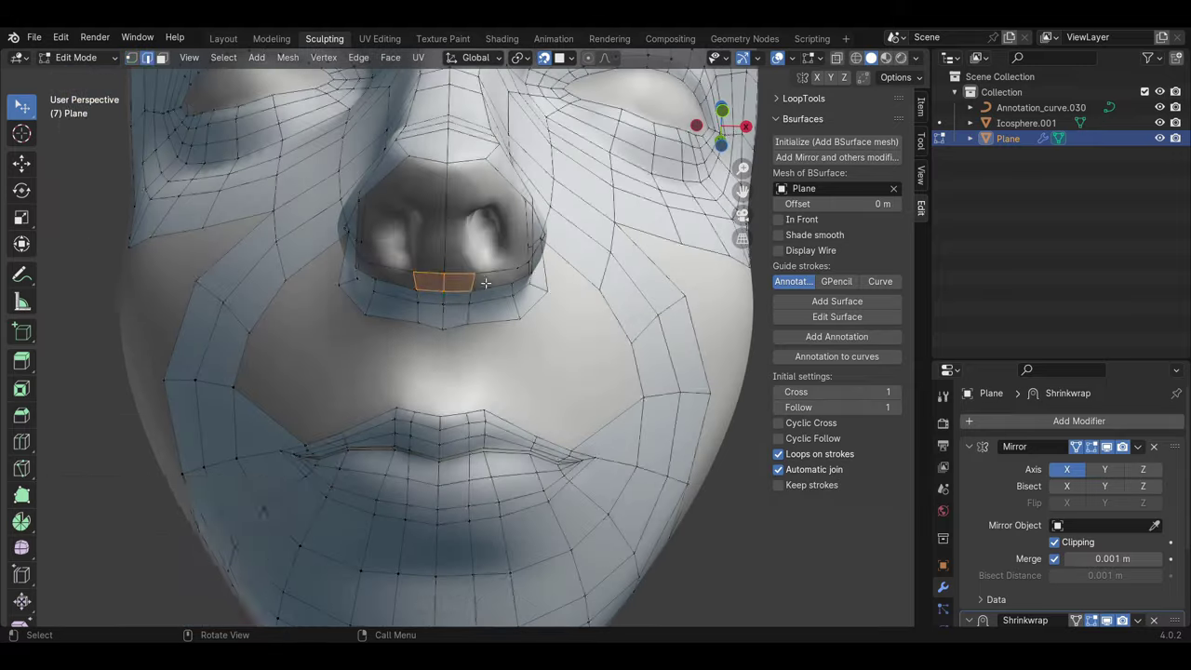
pyautogui.moveTo(486, 282); pyautogui.dragTo(169, 88, button='middle')
pyautogui.click(490, 272)
pyautogui.moveTo(489, 272); pyautogui.dragTo(431, 300, button='middle')
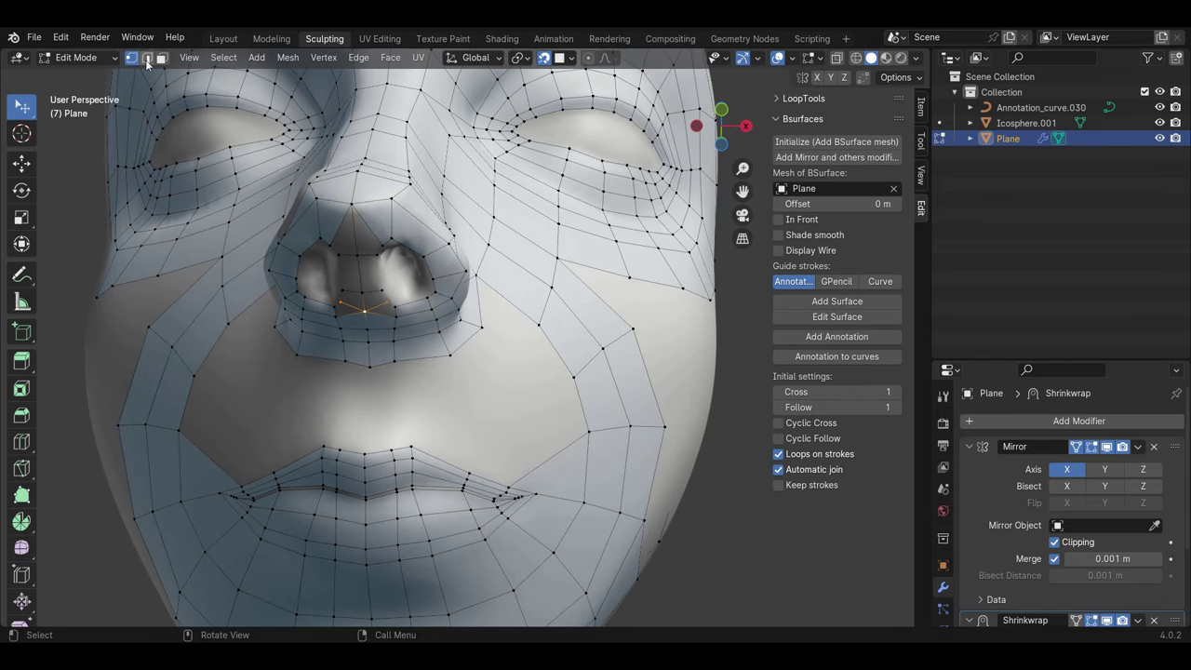
# Step: Reshape the nostril openings by moving their vertices
pyautogui.moveTo(346, 319); pyautogui.dragTo(410, 261, button='middle')
pyautogui.scroll(3, 409, 260)
pyautogui.press('1')
pyautogui.press('g')
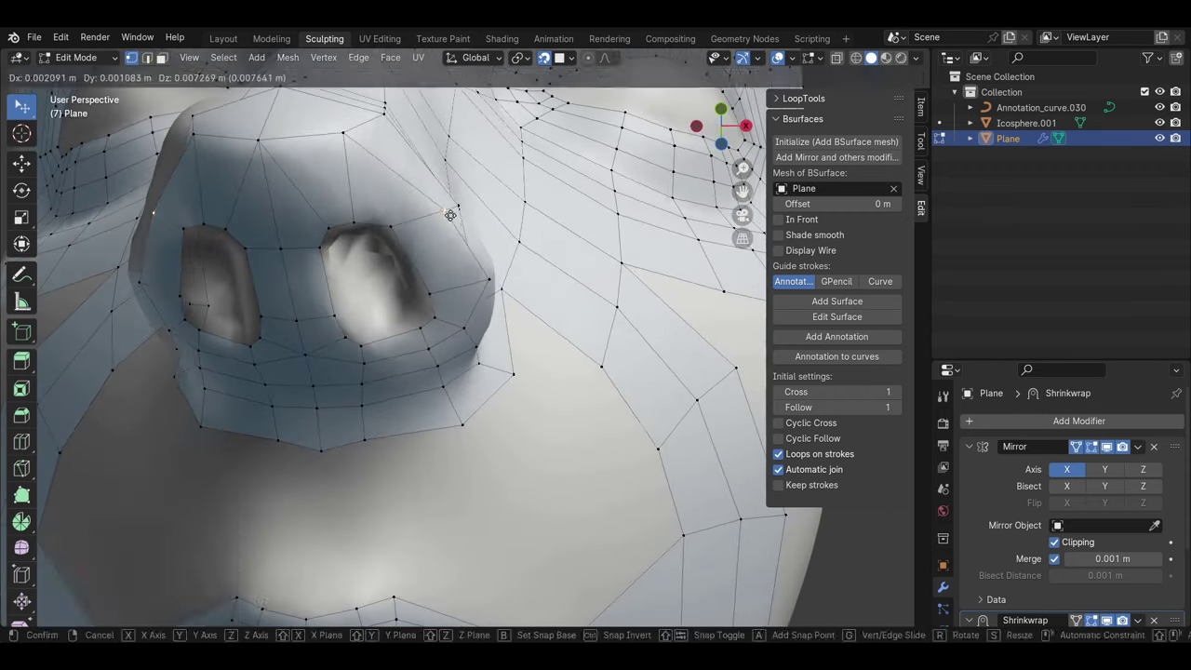
pyautogui.scroll(-4, 324, 253)
pyautogui.scroll(4, 324, 253)
pyautogui.moveTo(324, 253)
pyautogui.mouseDown(button='middle')
pyautogui.moveTo(490, 241)
pyautogui.moveTo(519, 269)
pyautogui.mouseUp(button='middle')
pyautogui.scroll(-3, 519, 268)
pyautogui.scroll(3, 519, 269)
pyautogui.click(535, 333)
pyautogui.scroll(-3, 535, 332)
pyautogui.scroll(3, 416, 337)
# Step: Build a row of vertices above the upper lip joining nose and mouth loops
pyautogui.moveTo(535, 332)
pyautogui.mouseDown(button='middle')
pyautogui.moveTo(415, 337)
pyautogui.moveTo(465, 373)
pyautogui.mouseUp(button='middle')
pyautogui.scroll(4, 465, 372)
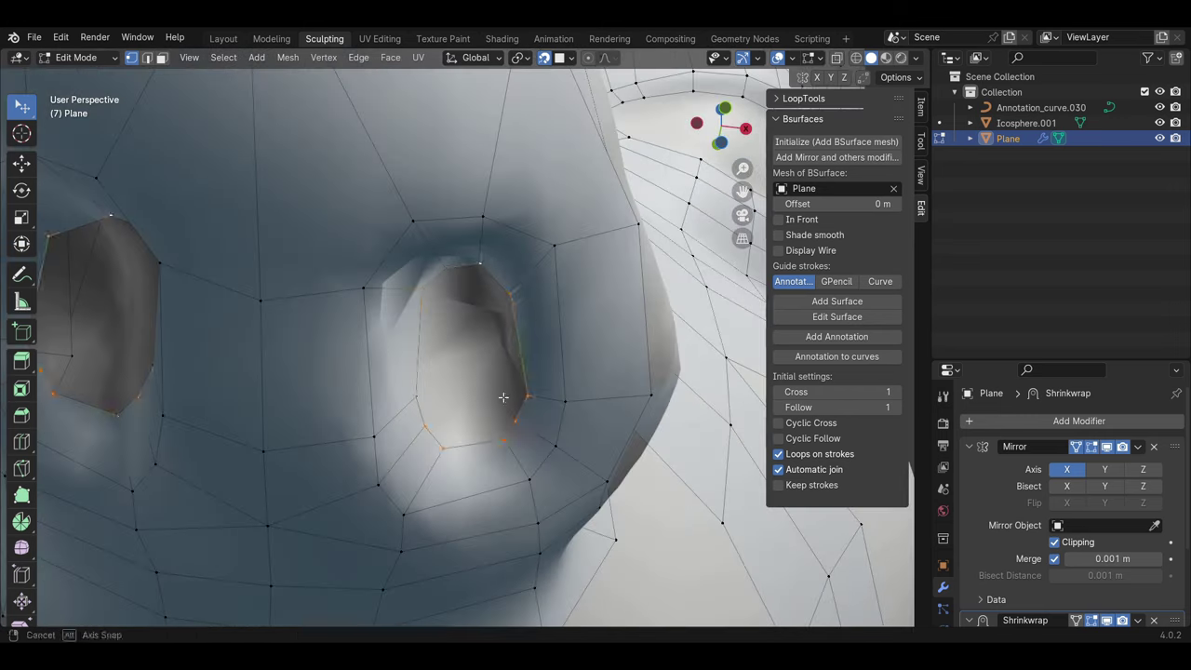
pyautogui.scroll(-6, 516, 302)
pyautogui.hotkey('ctrl', 'z')
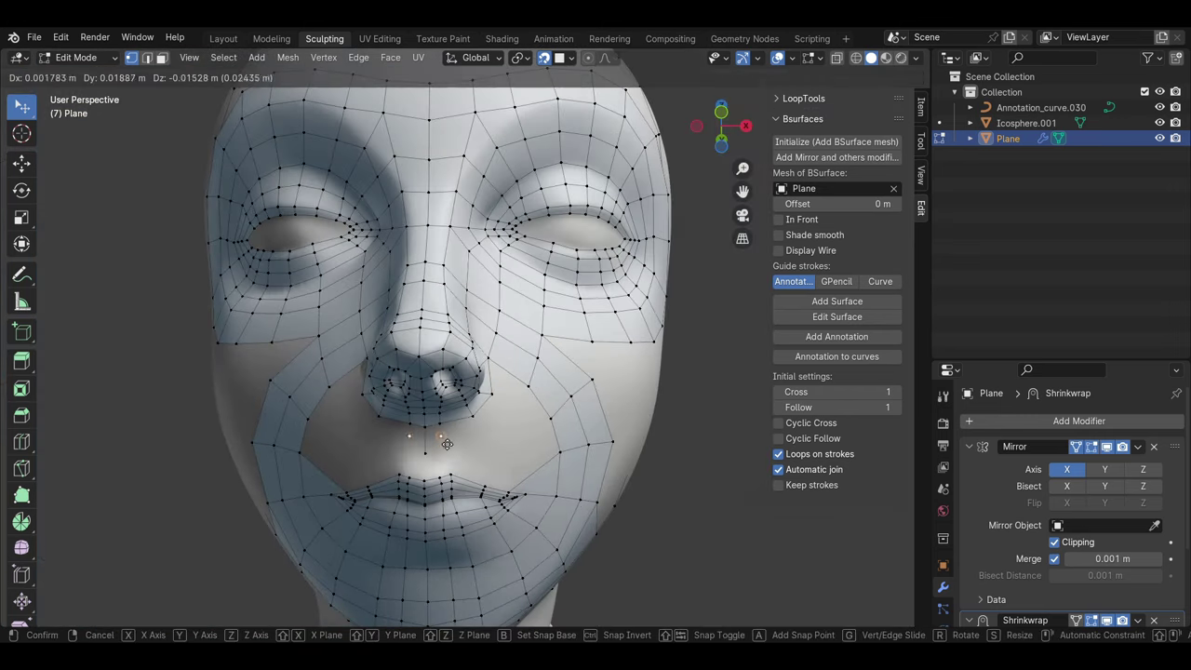
pyautogui.press('Escape')
pyautogui.hotkey('ctrl', 'z')
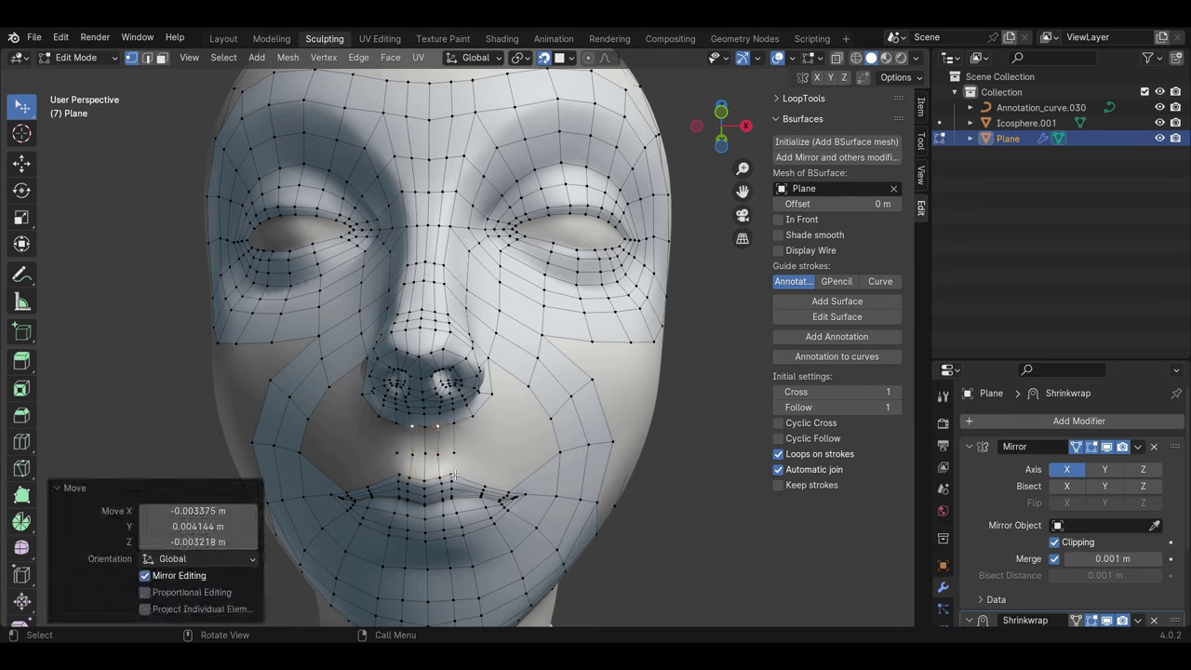
pyautogui.scroll(2, 470, 495)
pyautogui.moveTo(423, 490); pyautogui.dragTo(477, 496, button='middle')
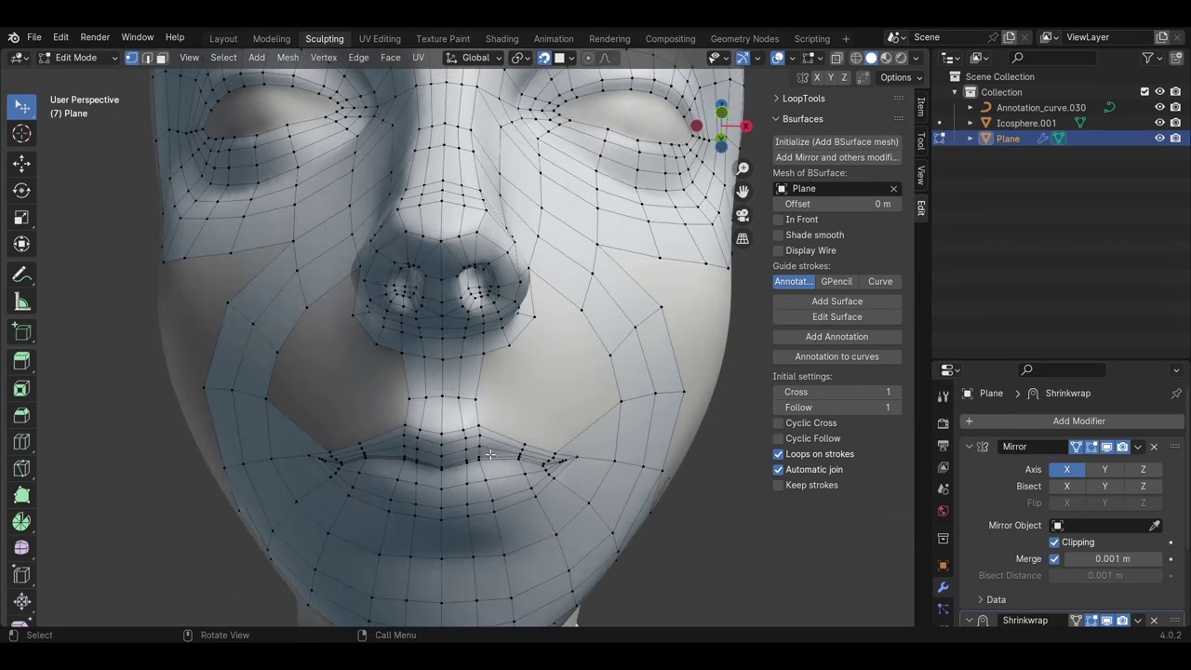
pyautogui.click(471, 364)
pyautogui.hotkey('ctrl', 'z')
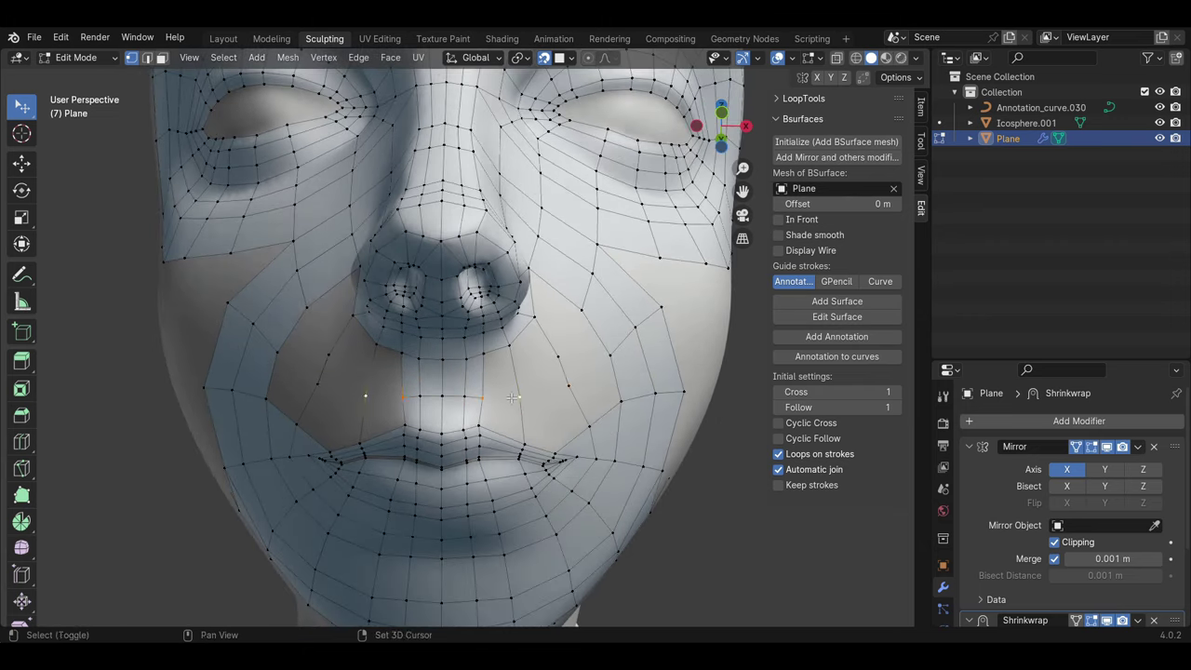
pyautogui.scroll(-2, 557, 416)
# Step: Reposition the chin vertex and two cheek vertices onto the sculpt
pyautogui.press('1')
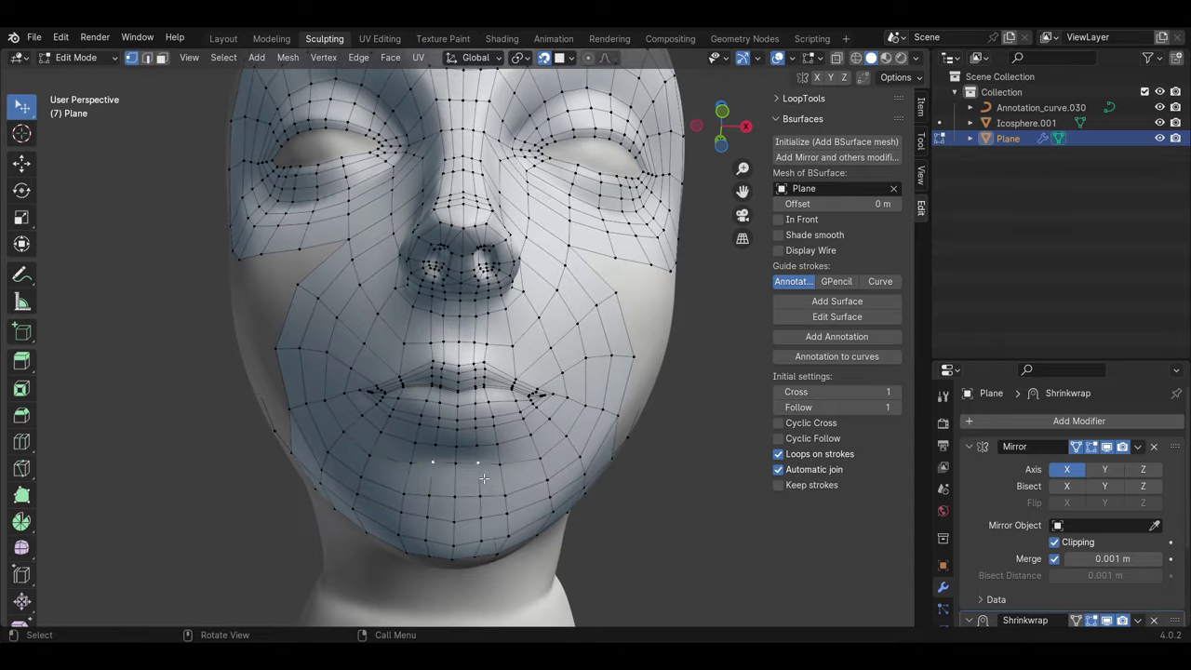
pyautogui.press('g')
pyautogui.click(492, 345)
pyautogui.moveTo(492, 345)
pyautogui.mouseDown(button='middle')
pyautogui.moveTo(471, 500)
pyautogui.moveTo(552, 429)
pyautogui.mouseUp(button='middle')
pyautogui.press('g')
pyautogui.click(552, 429)
pyautogui.press('g')
pyautogui.click(447, 353)
# Step: Adjust a vertex near the eye and extrude new vertices across the cheek
pyautogui.click(587, 268)
pyautogui.moveTo(413, 114); pyautogui.dragTo(133, 62, button='middle')
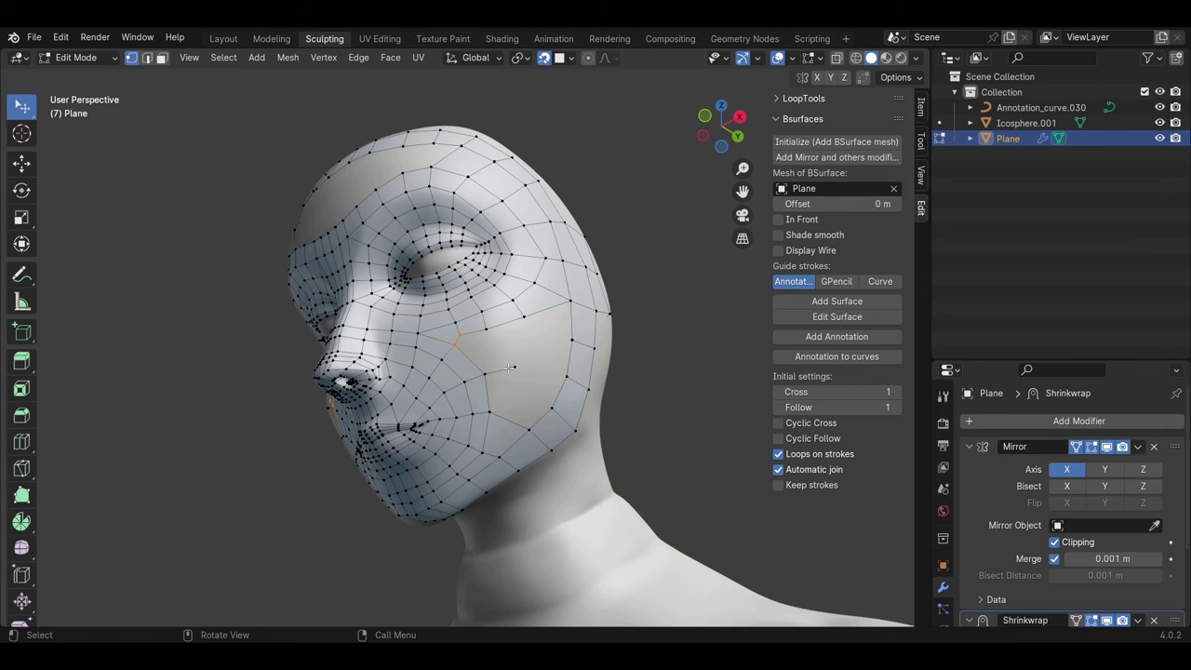
pyautogui.click(491, 334)
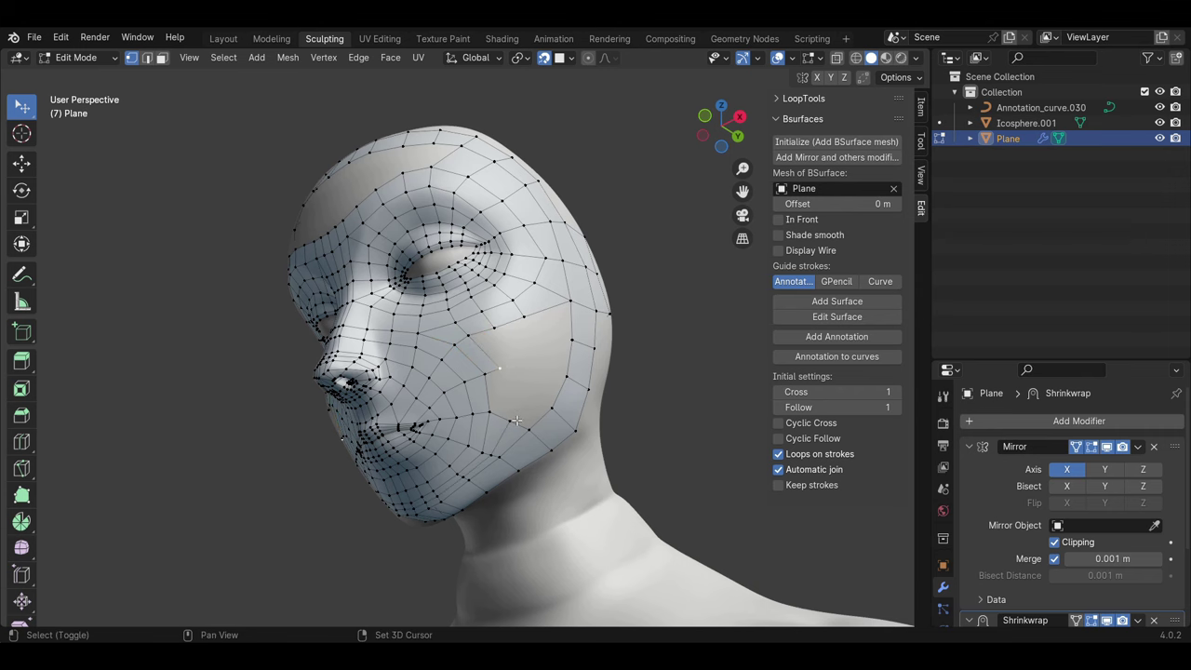
pyautogui.moveTo(490, 335); pyautogui.dragTo(519, 340, button='middle')
pyautogui.click(530, 351)
pyautogui.press('e')
pyautogui.click(545, 447)
# Step: Drop the moved cheek vertex in place and reposition another face vertex
pyautogui.press('2')
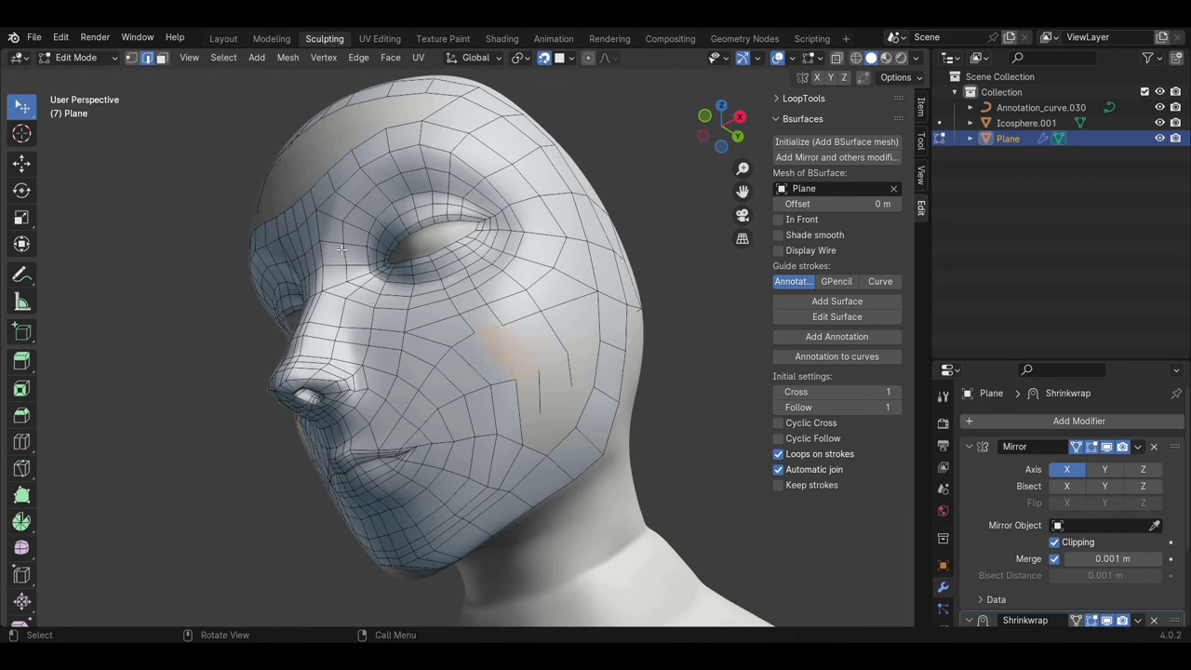
pyautogui.press('1')
pyautogui.moveTo(531, 380); pyautogui.dragTo(452, 407, button='middle')
pyautogui.click(465, 391)
pyautogui.press('g')
pyautogui.click(538, 416)
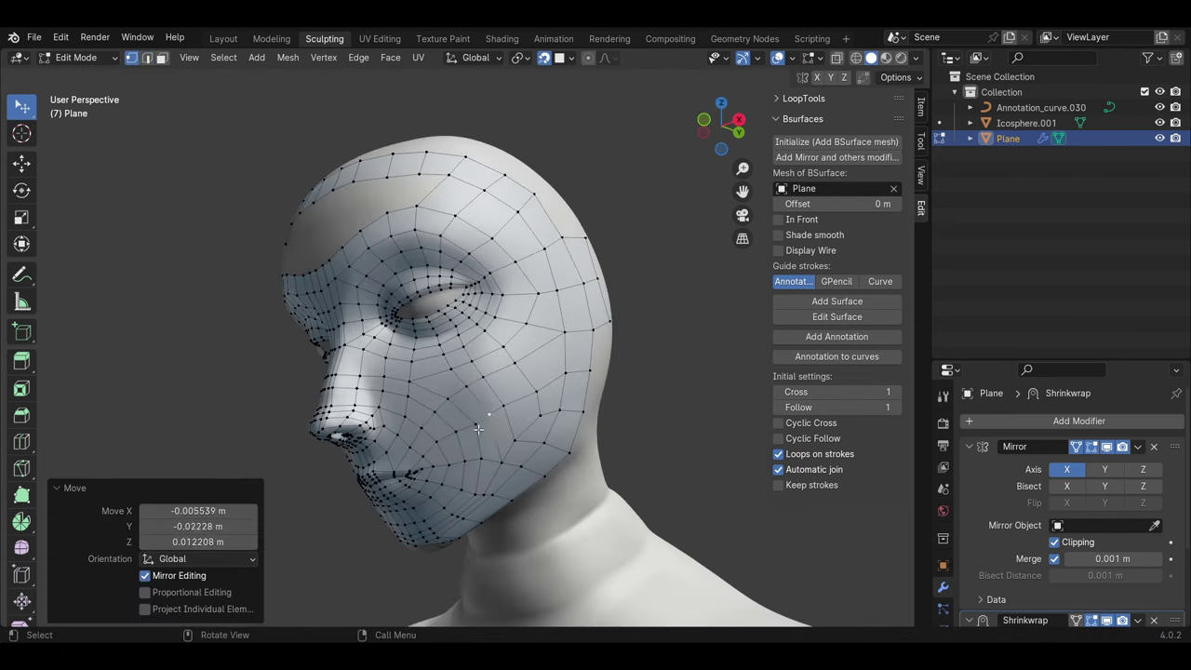
# Step: Select the brow vertices and move them along the sculpted brow
pyautogui.moveTo(606, 365); pyautogui.dragTo(530, 261, button='middle')
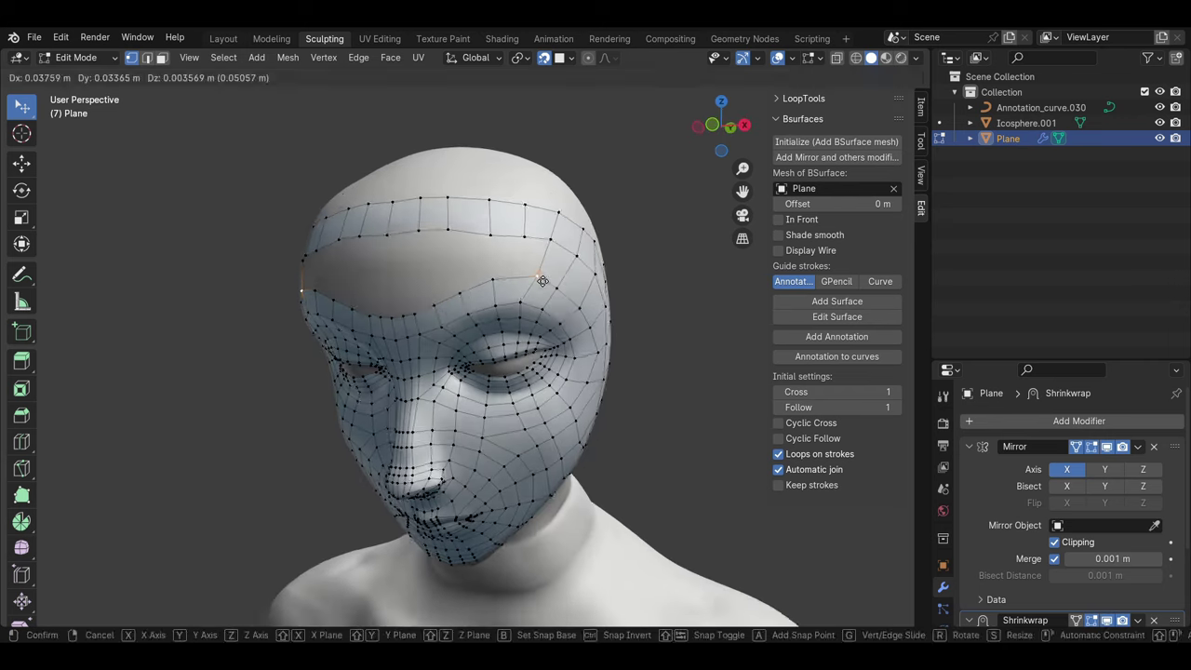
pyautogui.keyDown('shift'); pyautogui.click(527, 253); pyautogui.keyUp('shift')
pyautogui.press('1')
pyautogui.moveTo(421, 256); pyautogui.dragTo(518, 226, button='middle')
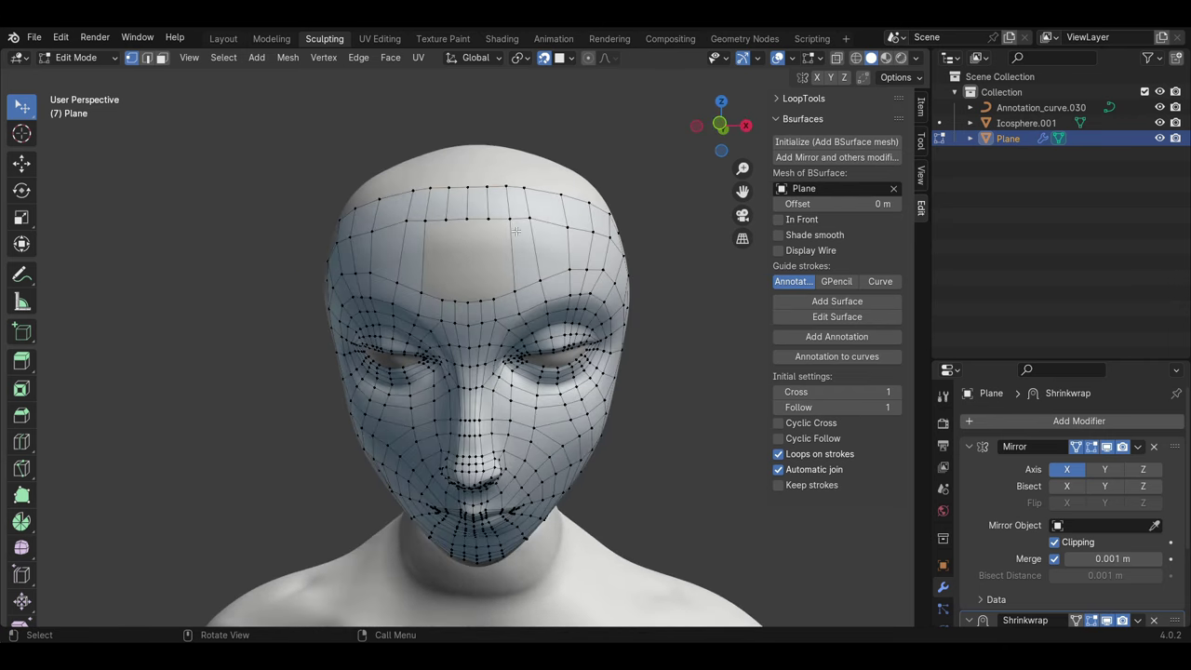
pyautogui.keyDown('shift'); pyautogui.click(513, 296); pyautogui.keyUp('shift')
pyautogui.press('g')
pyautogui.click(501, 270)
# Step: Move a forehead vertex into place and check the head from the side
pyautogui.moveTo(501, 270)
pyautogui.mouseDown(button='middle')
pyautogui.moveTo(574, 324)
pyautogui.moveTo(521, 314)
pyautogui.mouseUp(button='middle')
pyautogui.press('2')
pyautogui.scroll(-3, 558, 316)
pyautogui.press('1')
pyautogui.scroll(2, 507, 312)
pyautogui.press('g')
pyautogui.click(495, 273)
pyautogui.moveTo(495, 272)
pyautogui.mouseDown(button='middle')
pyautogui.moveTo(437, 453)
pyautogui.moveTo(476, 395)
pyautogui.moveTo(461, 437)
pyautogui.moveTo(392, 380)
pyautogui.mouseUp(button='middle')
pyautogui.scroll(3, 459, 455)
# Step: Extrude the top edge loop up the forehead and adjust the new edges
pyautogui.scroll(-4, 458, 455)
pyautogui.press('2')
pyautogui.press('e')
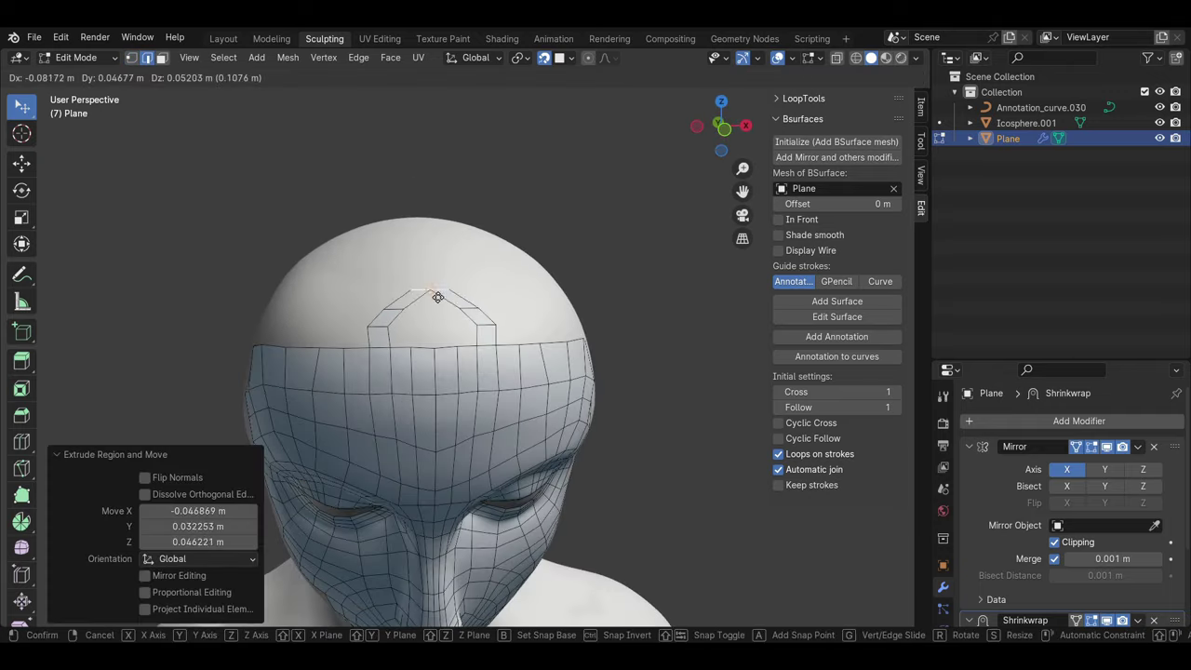
pyautogui.click(485, 316)
pyautogui.press('1')
pyautogui.press('g')
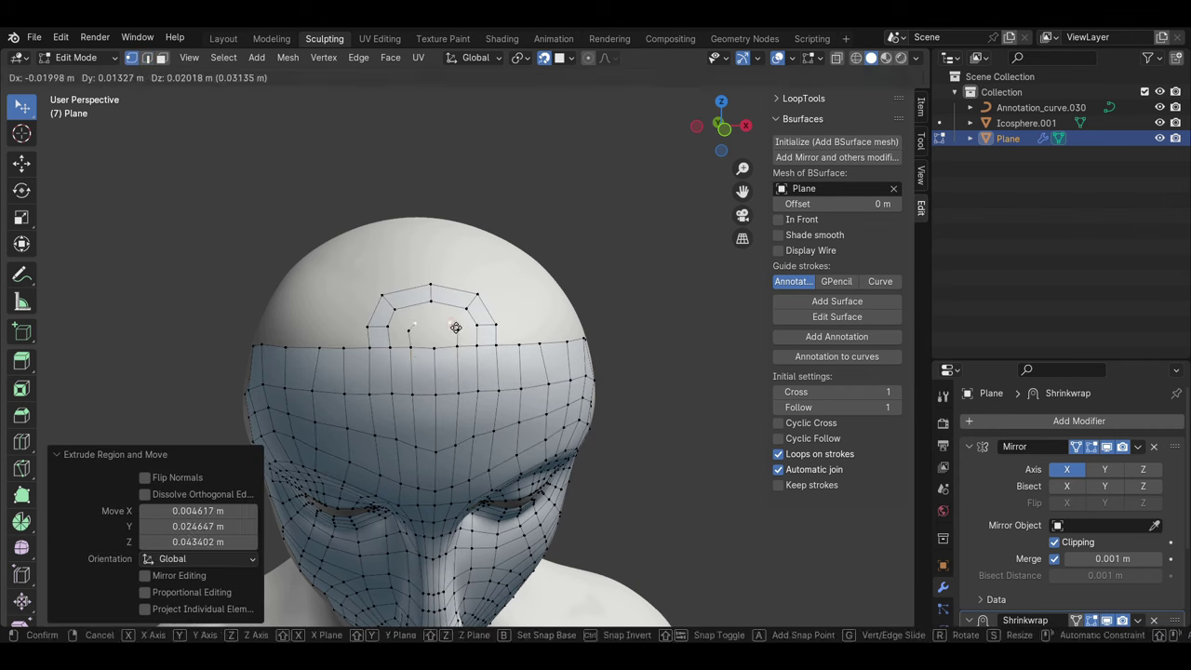
pyautogui.press('2')
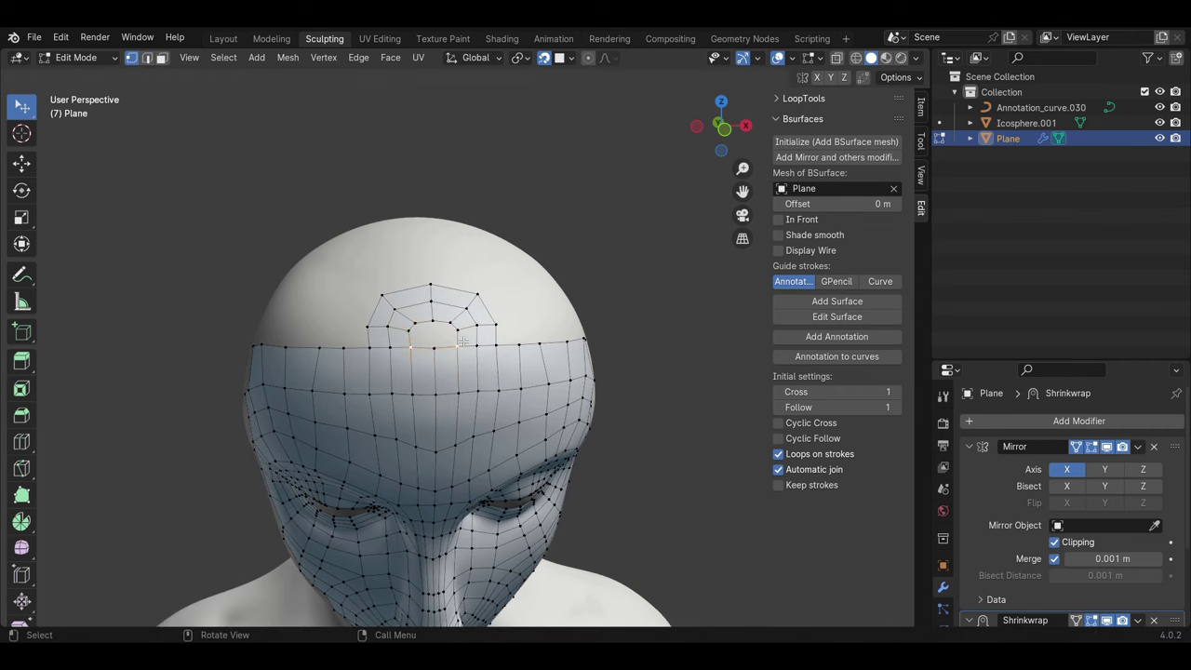
pyautogui.moveTo(437, 340)
pyautogui.mouseDown(button='middle')
pyautogui.moveTo(426, 339)
pyautogui.moveTo(522, 370)
pyautogui.mouseUp(button='middle')
pyautogui.press('g')
pyautogui.click(426, 339)
# Step: Extrude the edge across the crown, redoing the extrusion after an undo
pyautogui.press('e')
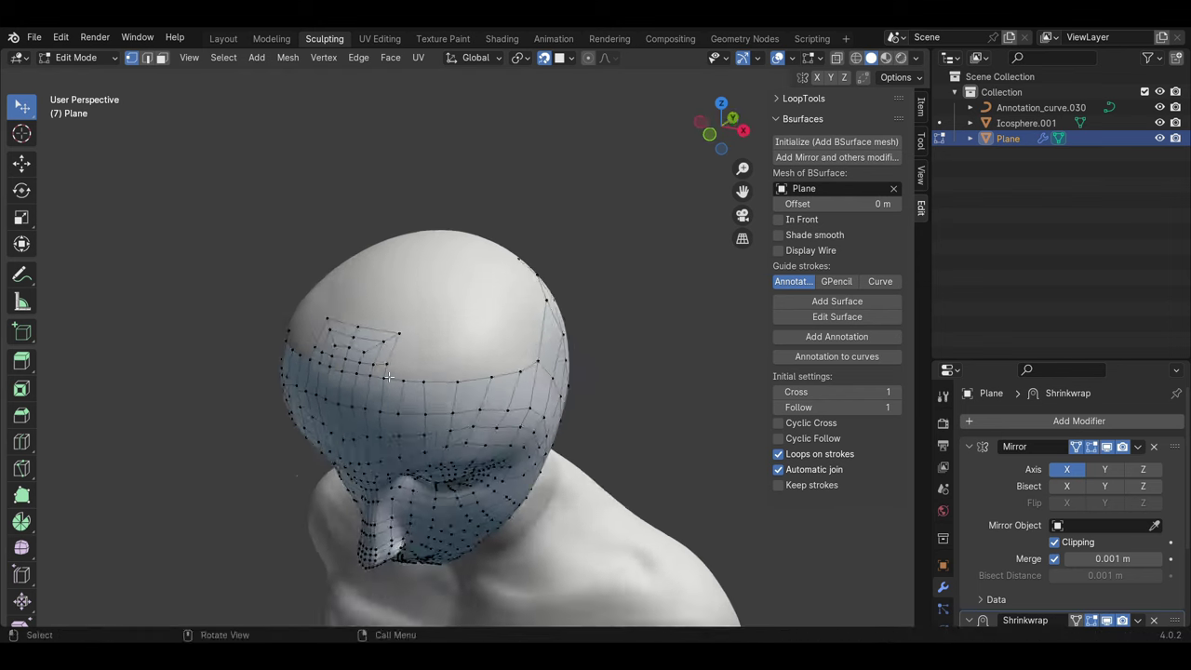
pyautogui.hotkey('ctrl', 'z')
pyautogui.hotkey('ctrl', 'z')
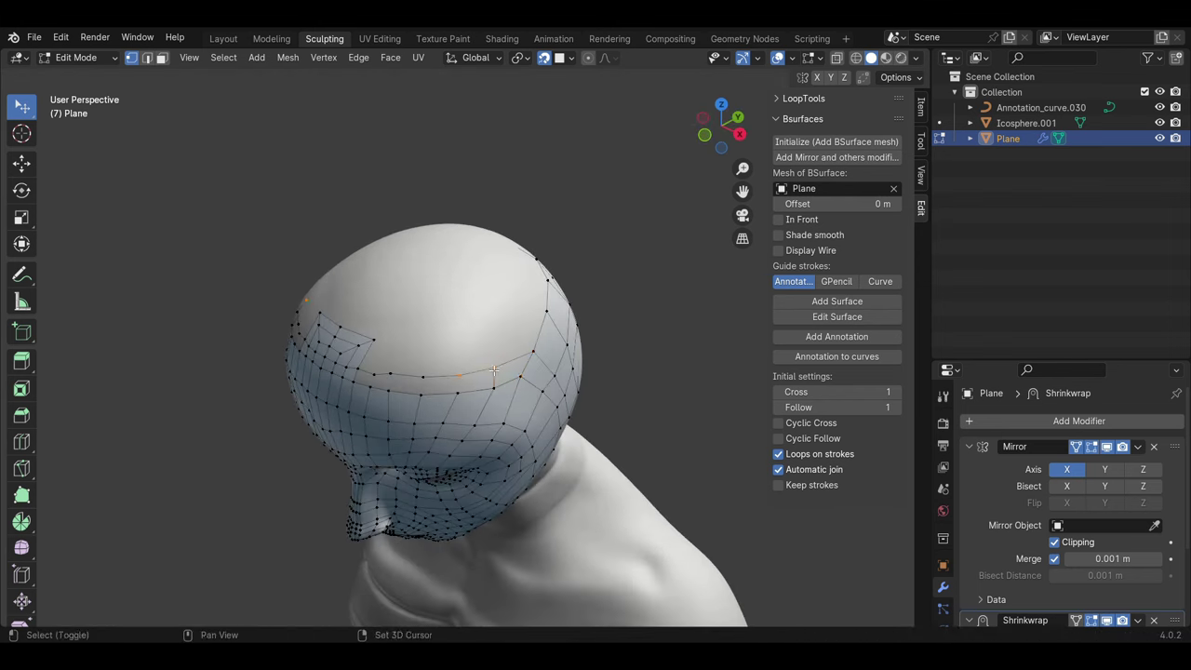
pyautogui.moveTo(522, 371)
pyautogui.mouseDown(button='middle')
pyautogui.moveTo(433, 393)
pyautogui.moveTo(445, 428)
pyautogui.mouseUp(button='middle')
pyautogui.hotkey('ctrl', 'shift', 'z')
pyautogui.press('2')
pyautogui.moveTo(493, 402); pyautogui.dragTo(498, 395, button='middle')
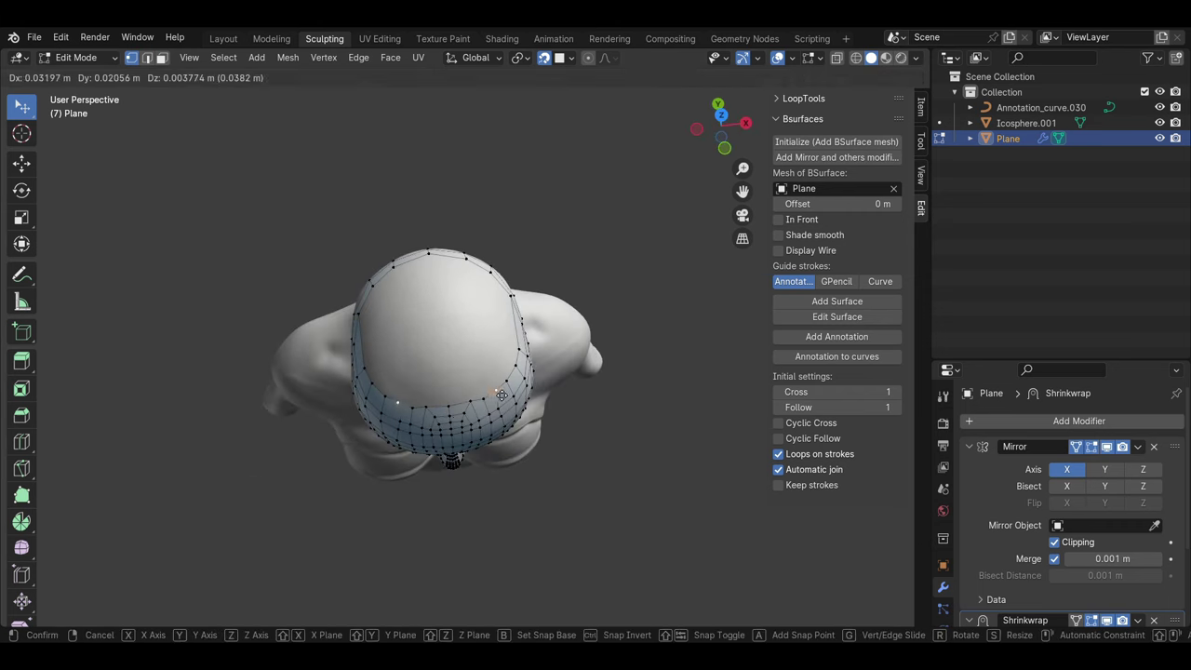
pyautogui.press('g')
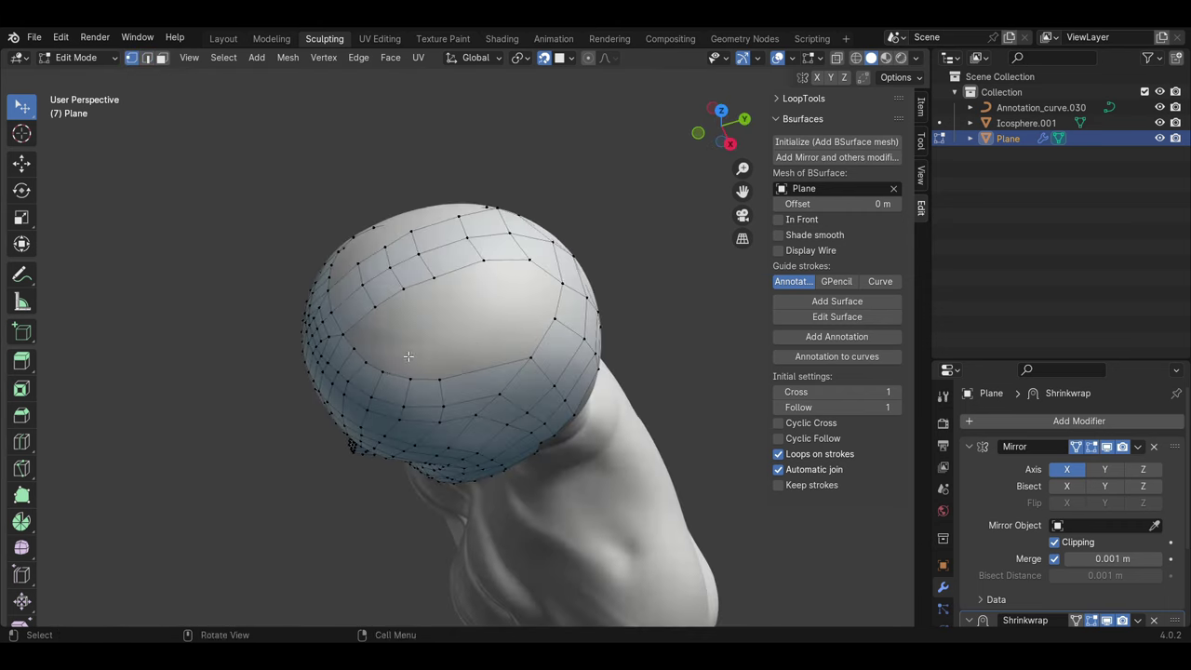
pyautogui.moveTo(400, 353); pyautogui.dragTo(438, 370, button='middle')
pyautogui.click(477, 395)
pyautogui.moveTo(465, 307)
pyautogui.mouseDown(button='middle')
pyautogui.moveTo(505, 291)
pyautogui.moveTo(384, 395)
pyautogui.mouseUp(button='middle')
# Step: Extrude two more rows over the scalp to cap the head
pyautogui.press('e')
pyautogui.click(496, 317)
pyautogui.press('e')
pyautogui.click(503, 351)
pyautogui.moveTo(488, 369)
pyautogui.mouseDown(button='middle')
pyautogui.moveTo(466, 307)
pyautogui.moveTo(494, 252)
pyautogui.moveTo(506, 322)
pyautogui.mouseUp(button='middle')
pyautogui.scroll(-3, 466, 307)
pyautogui.scroll(3, 466, 307)
# Step: Adjust the head-cap vertices and extrude an edge down the back of the head
pyautogui.press('g')
pyautogui.click(468, 289)
pyautogui.press('g')
pyautogui.moveTo(457, 427)
pyautogui.mouseDown(button='middle')
pyautogui.moveTo(275, 423)
pyautogui.moveTo(391, 441)
pyautogui.moveTo(333, 404)
pyautogui.moveTo(561, 381)
pyautogui.mouseUp(button='middle')
pyautogui.press('e')
pyautogui.press('2')
pyautogui.press('1')
pyautogui.press('g')
pyautogui.click(353, 446)
pyautogui.press('g')
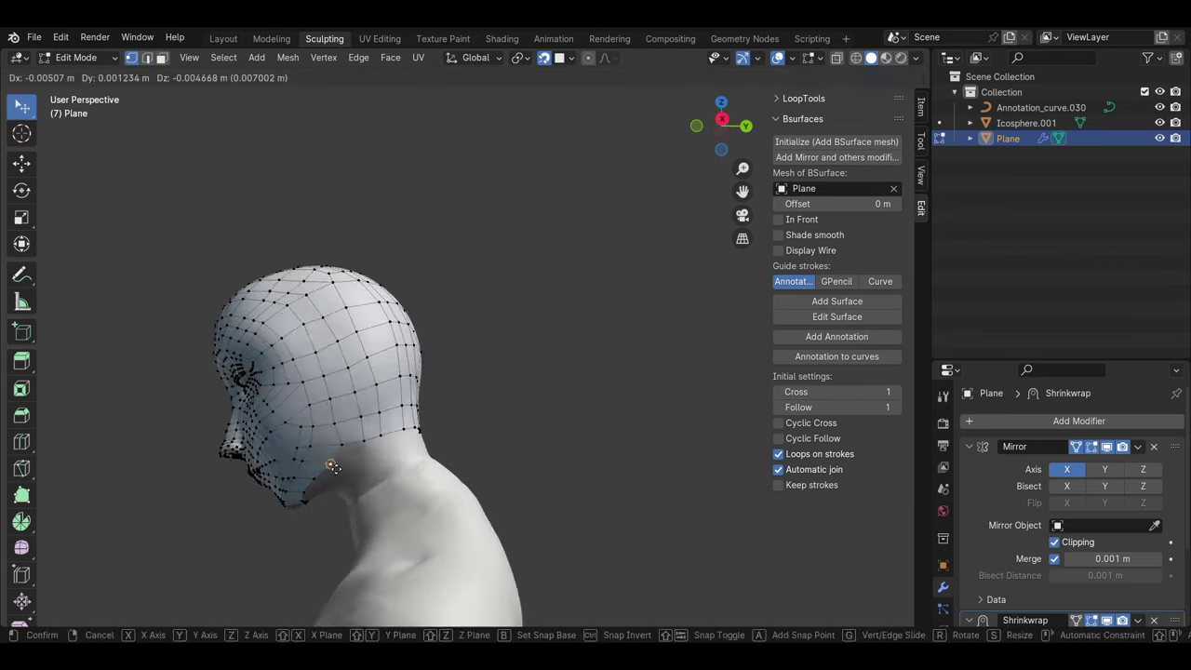
pyautogui.click(333, 465)
# Step: Reposition vertices around the back and sides of the head to tidy edge flow
pyautogui.moveTo(333, 466); pyautogui.dragTo(343, 351, button='middle')
pyautogui.moveTo(308, 390); pyautogui.dragTo(397, 296, button='middle')
pyautogui.click(404, 418)
pyautogui.moveTo(404, 418); pyautogui.dragTo(494, 259, button='middle')
pyautogui.scroll(3, 494, 259)
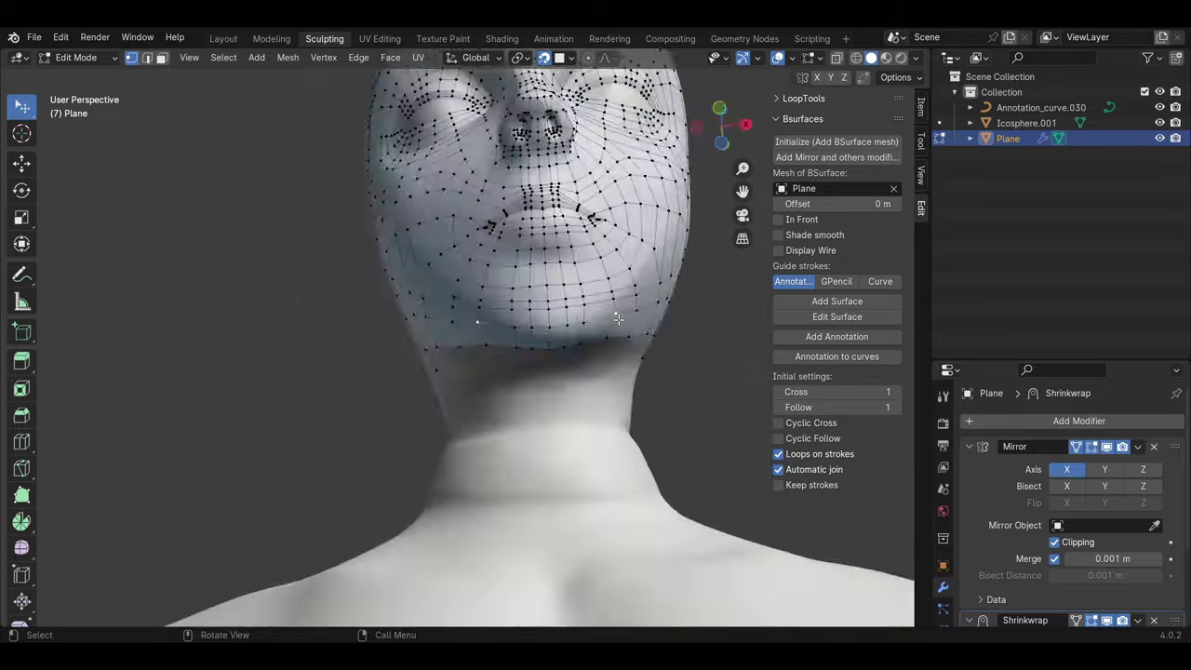
pyautogui.moveTo(629, 257); pyautogui.dragTo(519, 547, button='middle')
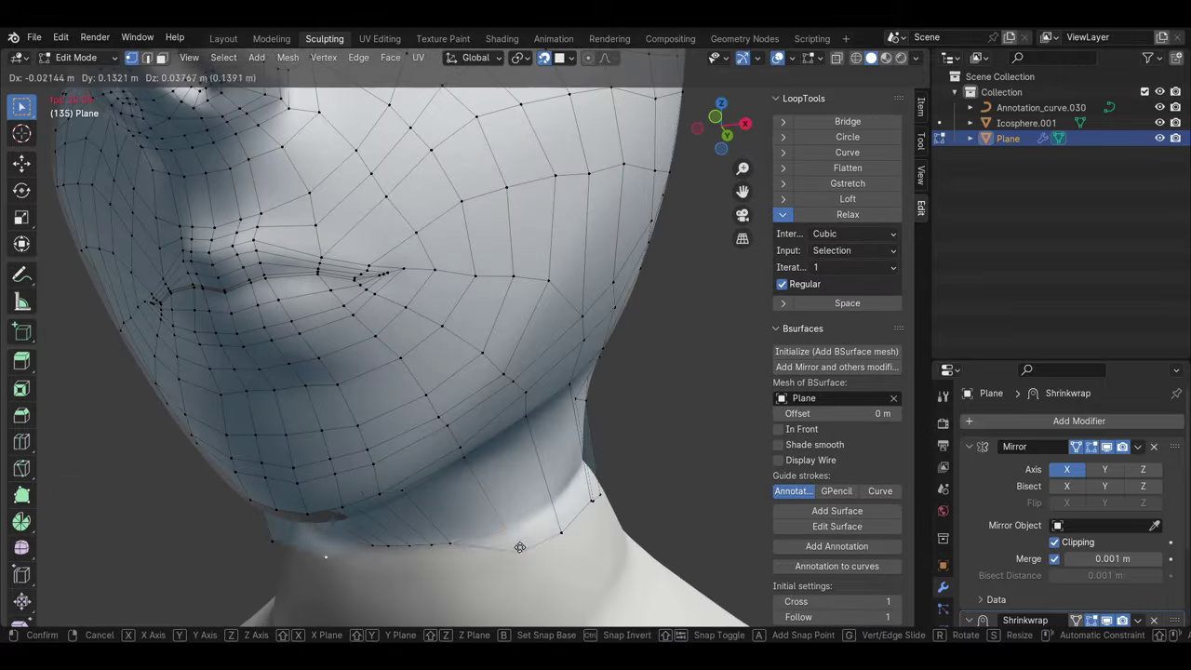
pyautogui.click(519, 547)
# Step: Move the neck vertices so the new strip runs from the jawline onto the upper neck
pyautogui.scroll(-3, 519, 547)
pyautogui.scroll(3, 484, 502)
pyautogui.moveTo(484, 502); pyautogui.dragTo(401, 434, button='middle')
pyautogui.press('g')
pyautogui.scroll(-2, 459, 469)
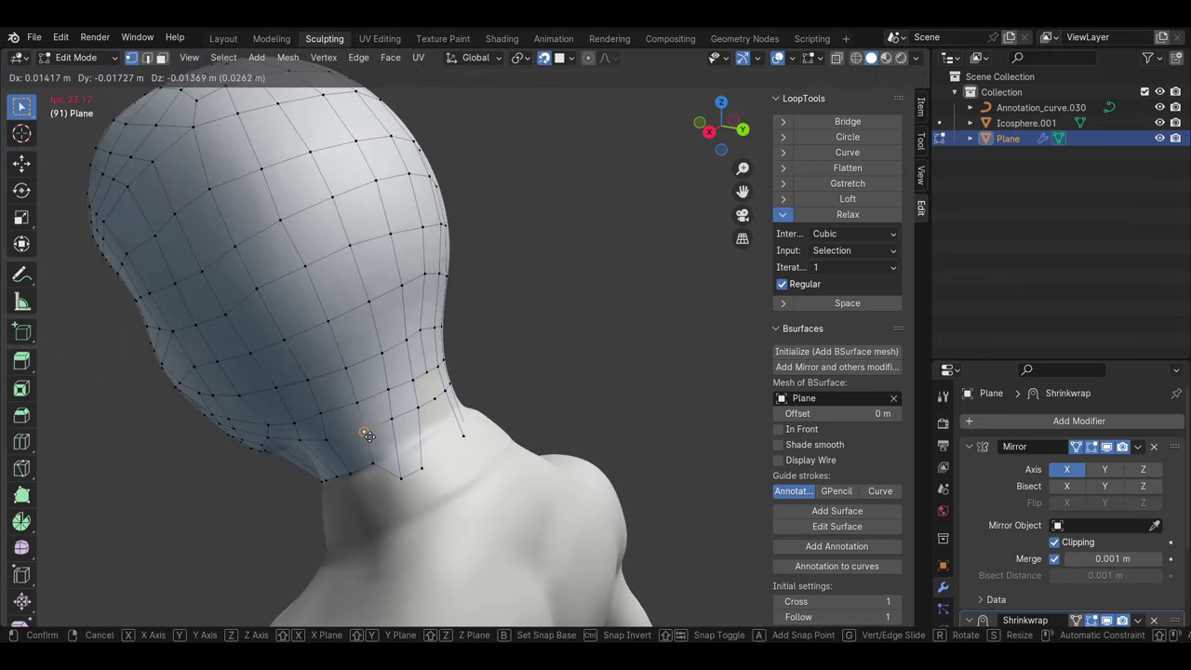
pyautogui.click(402, 435)
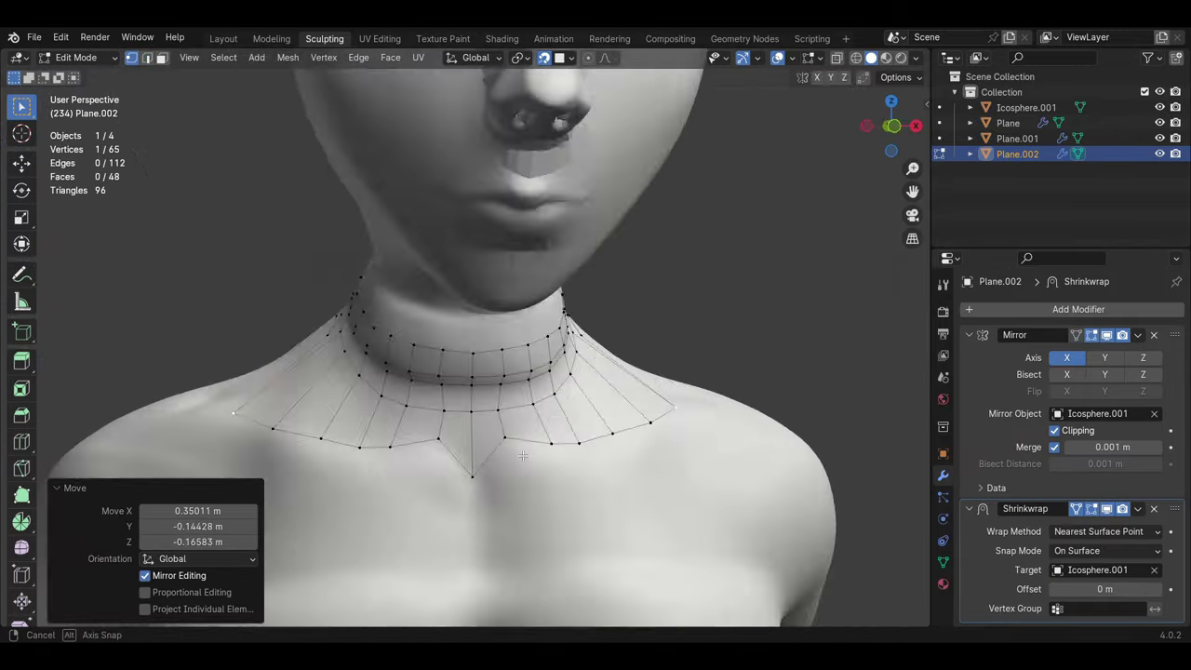
# Step: Extend the collar row over the shoulder and add a band of faces across the back
pyautogui.moveTo(523, 455); pyautogui.dragTo(503, 495, button='middle')
pyautogui.press('g')
pyautogui.click(432, 436)
pyautogui.moveTo(432, 435); pyautogui.dragTo(483, 335, button='middle')
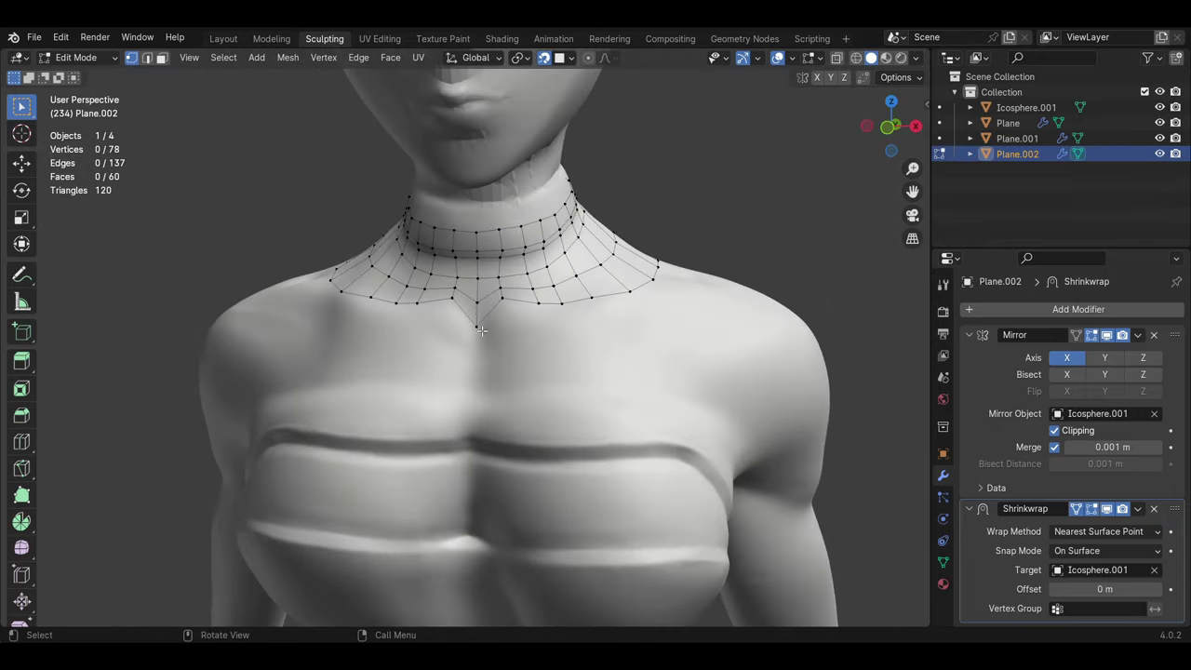
pyautogui.moveTo(571, 330); pyautogui.dragTo(409, 446, button='middle')
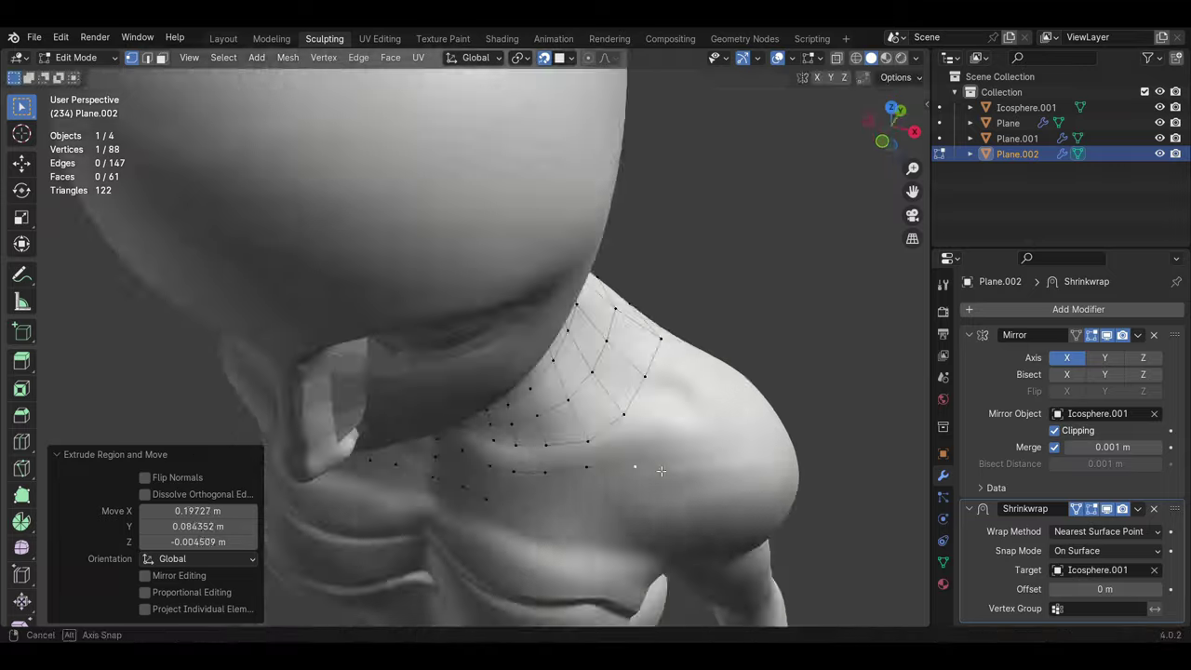
pyautogui.click(412, 457)
pyautogui.moveTo(425, 394)
pyautogui.mouseDown(button='middle')
pyautogui.moveTo(803, 407)
pyautogui.moveTo(426, 477)
pyautogui.mouseUp(button='middle')
pyautogui.click(803, 406)
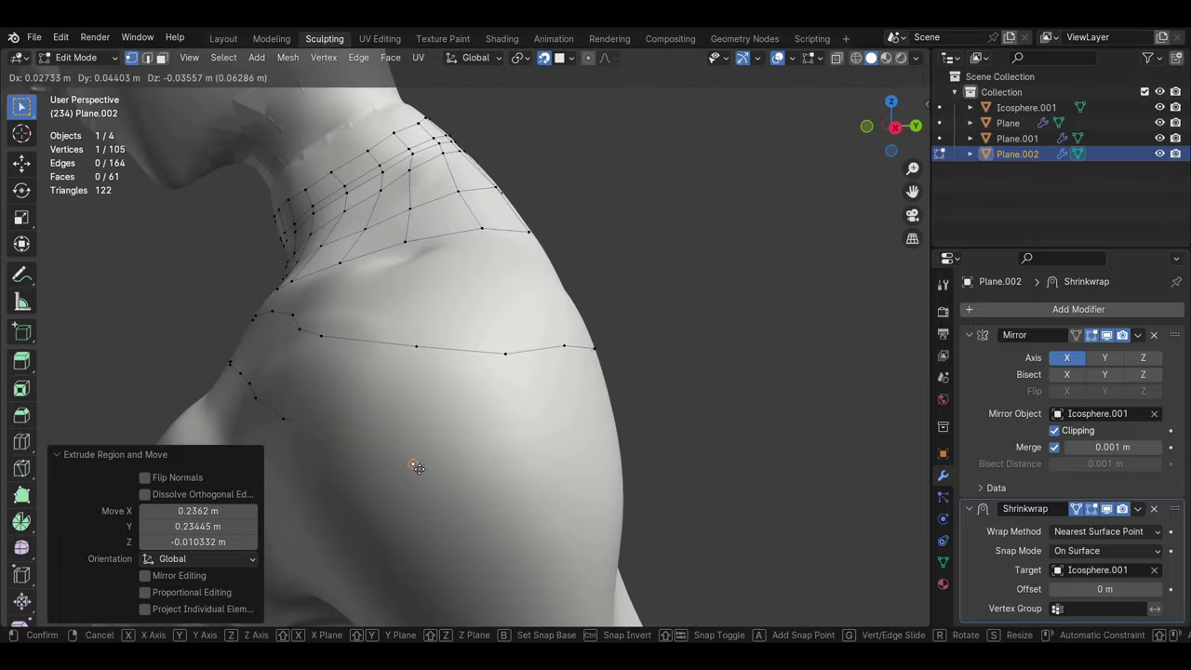
pyautogui.click(330, 419)
pyautogui.moveTo(330, 419); pyautogui.dragTo(707, 418, button='middle')
# Step: Toggle the Face Orientation overlay to check the collar's normals
pyautogui.press('n')
pyautogui.click(790, 57)
pyautogui.click(699, 366)
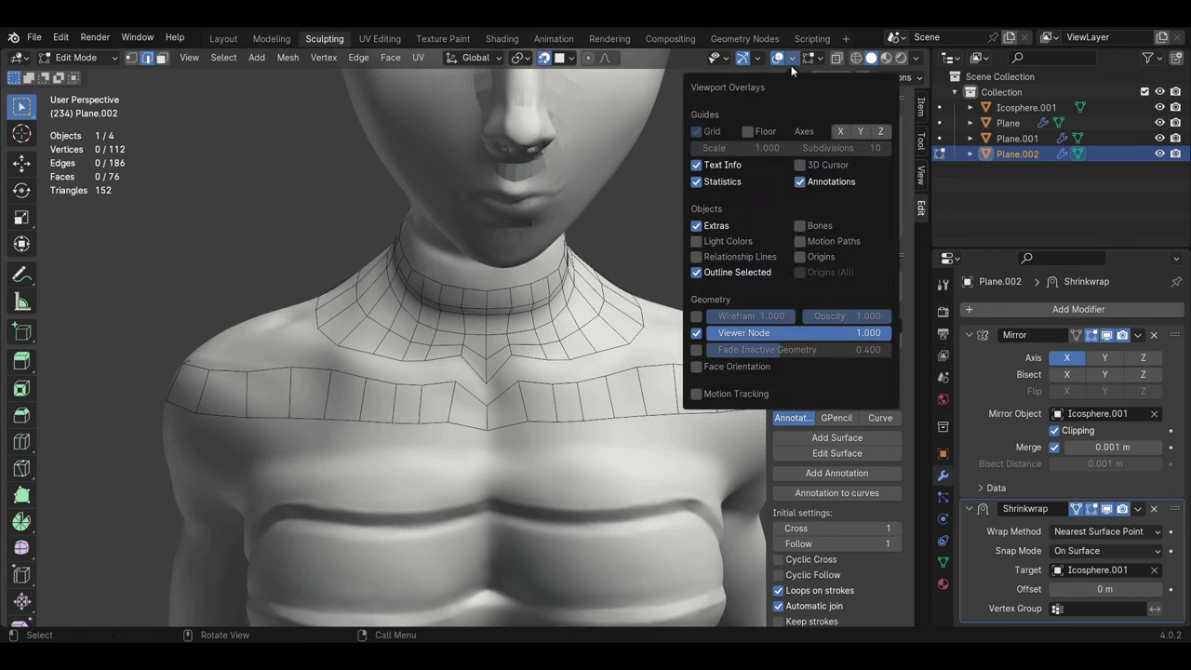
pyautogui.click(699, 367)
pyautogui.scroll(-3, 558, 372)
pyautogui.press('n')
# Step: Cut a new edge loop around the shoulder and fill a face across the shoulder gap
pyautogui.moveTo(736, 354)
pyautogui.mouseDown(button='middle')
pyautogui.moveTo(502, 408)
pyautogui.moveTo(365, 390)
pyautogui.moveTo(388, 420)
pyautogui.mouseUp(button='middle')
pyautogui.hotkey('ctrl', 'r')
pyautogui.click(365, 391)
pyautogui.rightClick(365, 390)
pyautogui.click(430, 396)
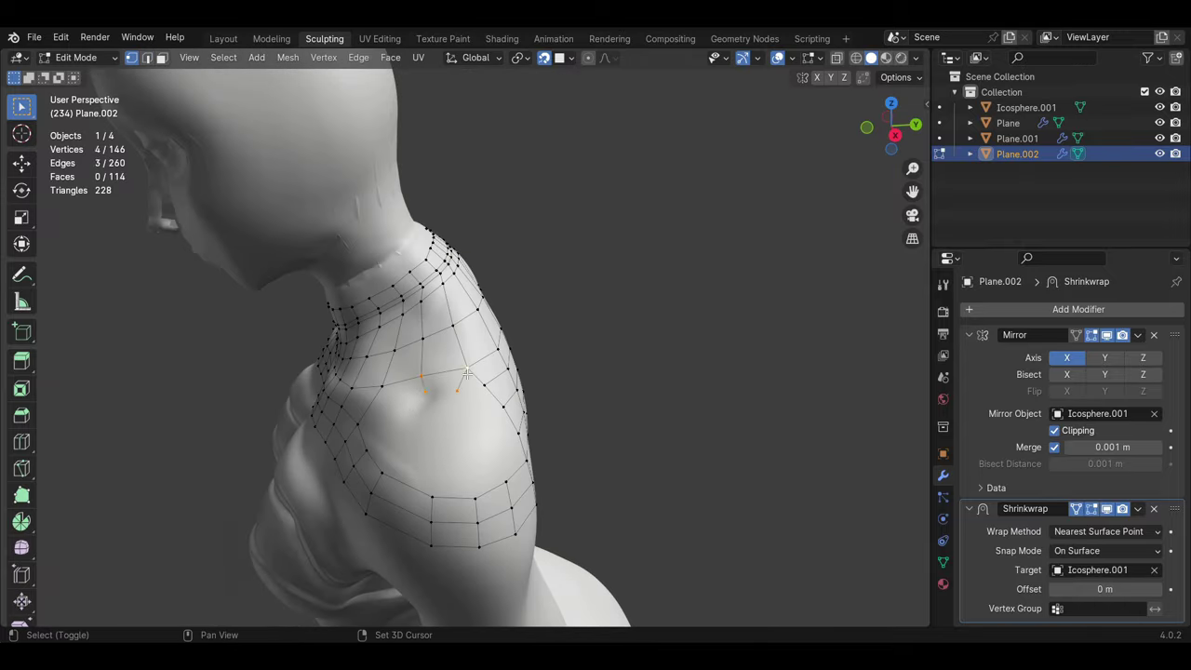
pyautogui.press('f')
pyautogui.moveTo(426, 400); pyautogui.dragTo(464, 398, button='middle')
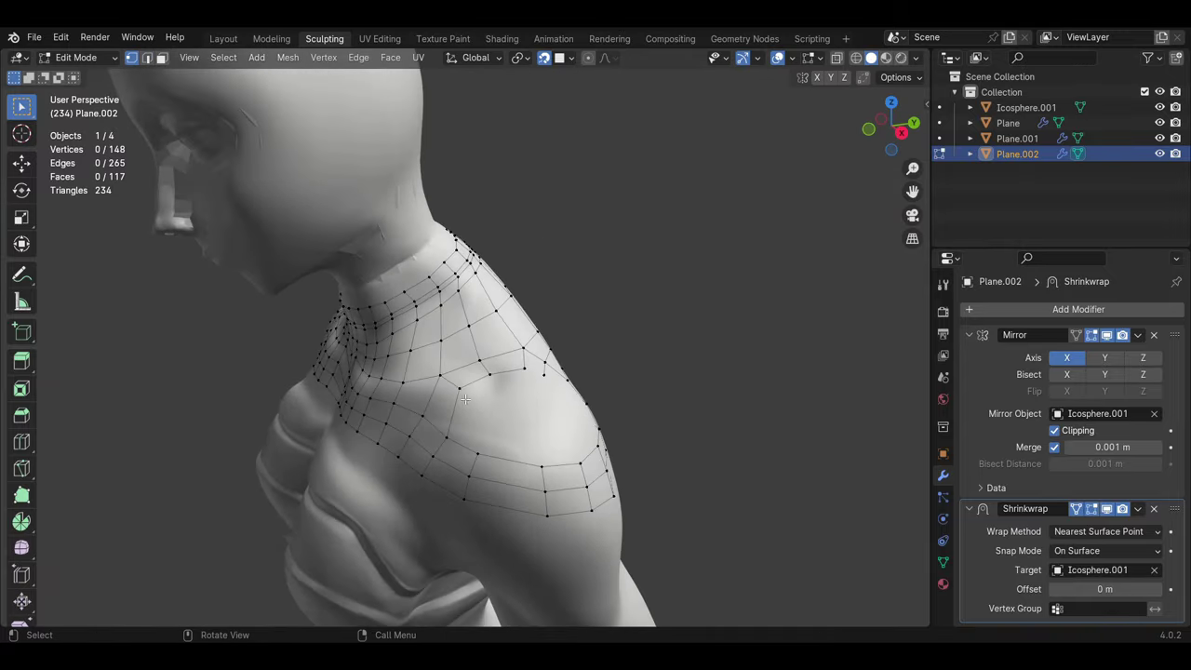
pyautogui.moveTo(543, 381); pyautogui.dragTo(465, 400, button='middle')
# Step: Extrude more vertices down the shoulder and fill the remaining faces there
pyautogui.press('e')
pyautogui.click(389, 424)
pyautogui.moveTo(389, 423)
pyautogui.mouseDown(button='middle')
pyautogui.moveTo(363, 424)
pyautogui.moveTo(432, 451)
pyautogui.mouseUp(button='middle')
pyautogui.press('f')
pyautogui.press('f')
pyautogui.press('f')
pyautogui.press('2')
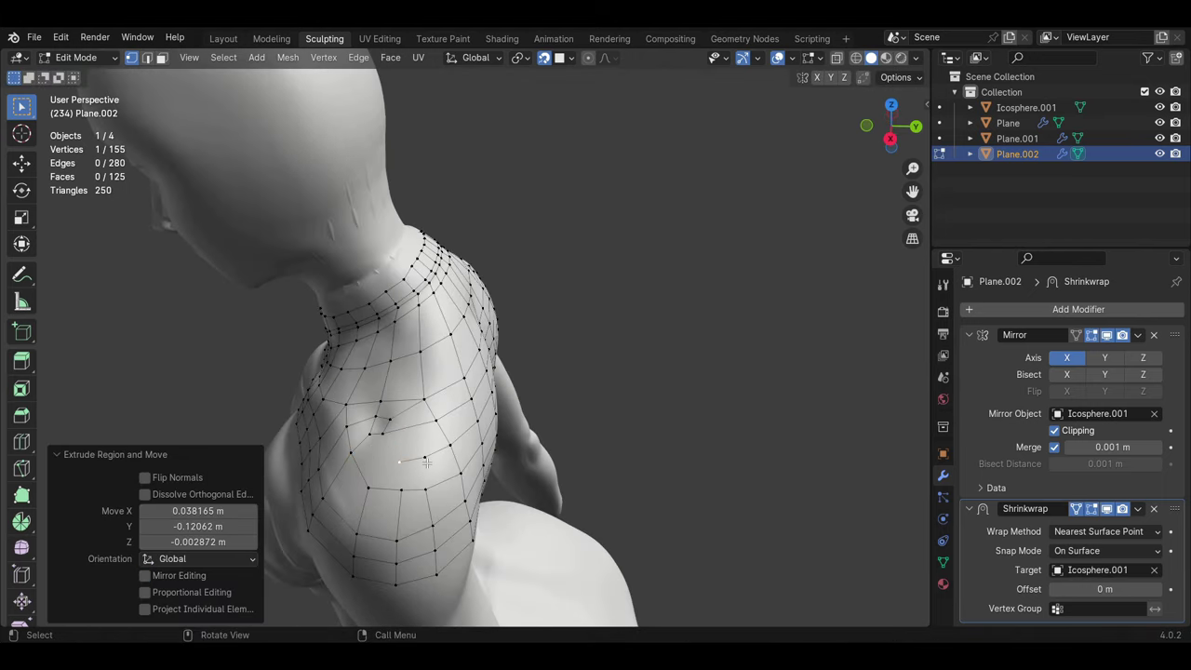
pyautogui.press('f')
pyautogui.press('1')
# Step: Dissolve the unneeded shoulder edges and reposition a shoulder vertex
pyautogui.moveTo(520, 400); pyautogui.dragTo(576, 422, button='middle')
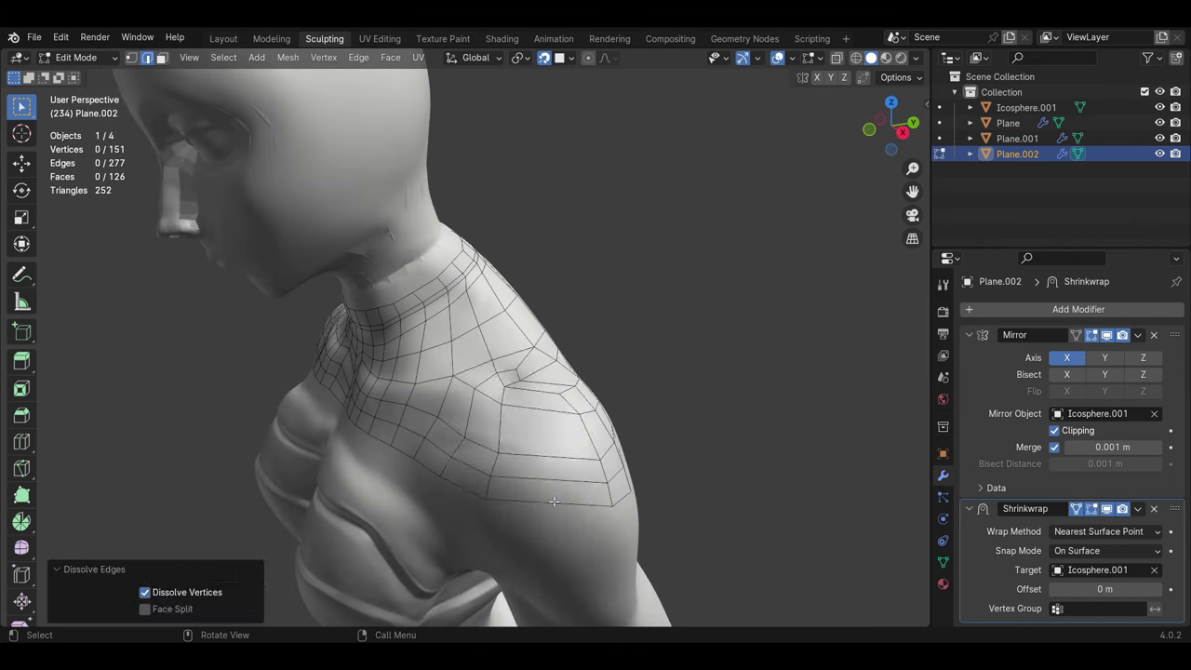
pyautogui.press('1')
pyautogui.moveTo(554, 501); pyautogui.dragTo(521, 419, button='middle')
pyautogui.click(475, 398)
pyautogui.press('g')
pyautogui.click(508, 391)
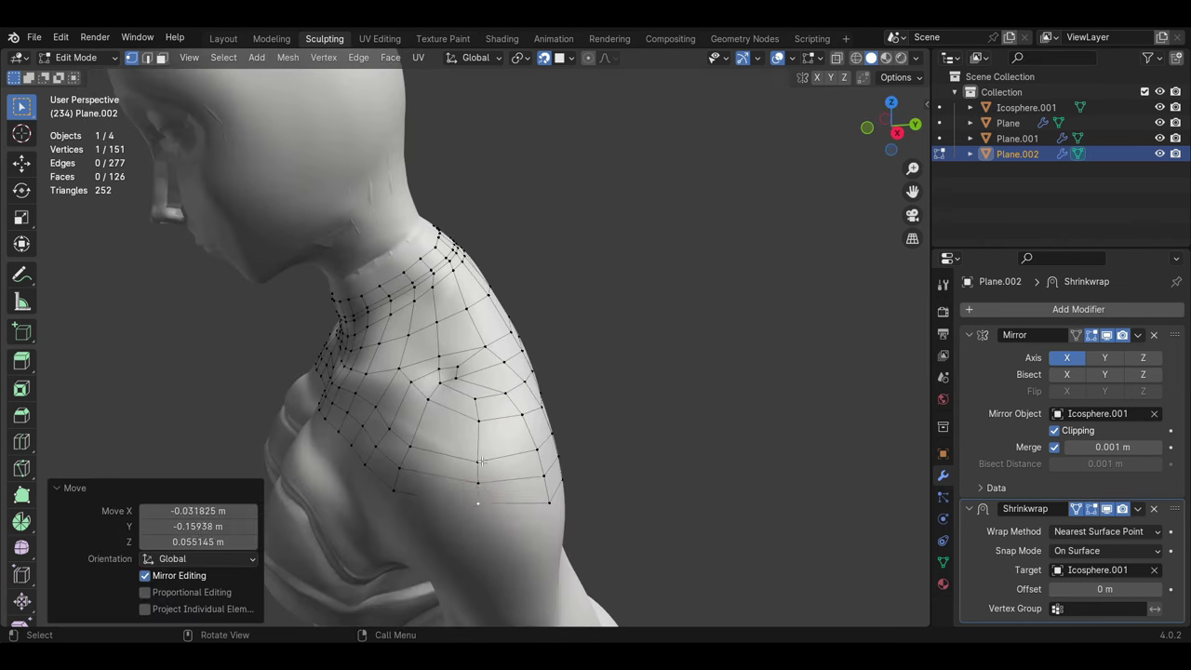
pyautogui.moveTo(481, 462); pyautogui.dragTo(521, 409, button='middle')
pyautogui.keyDown('alt'); pyautogui.click(530, 321); pyautogui.keyUp('alt')
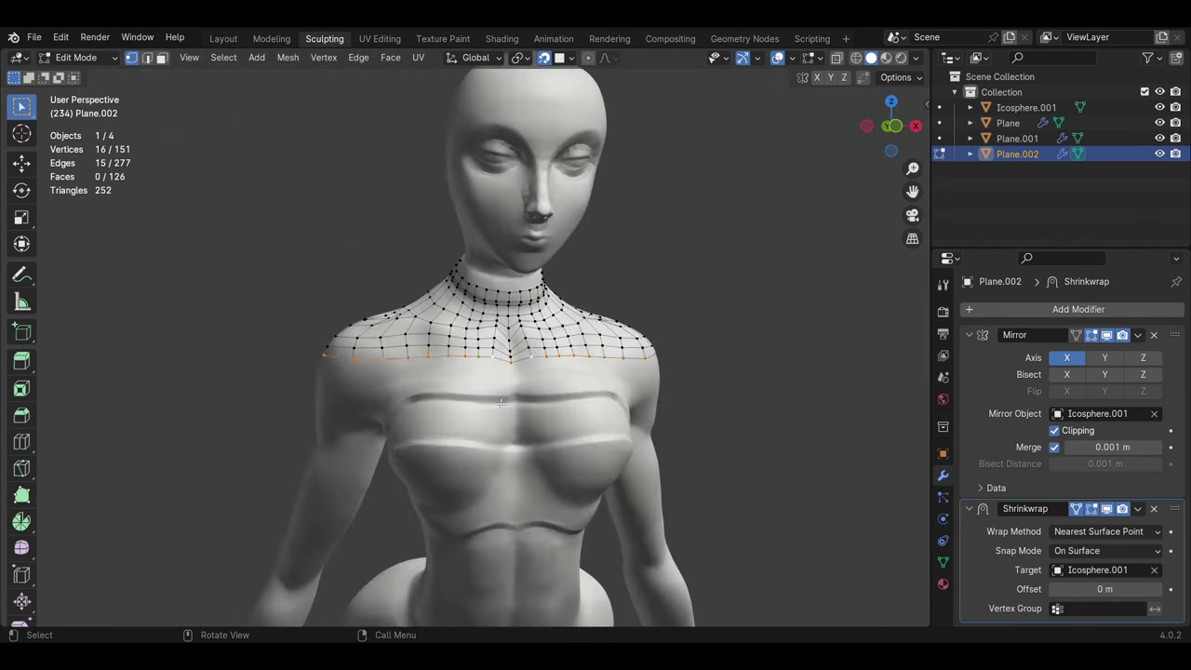
# Step: Extrude the yoke's lower edge down over the chest and adjust vertices on the back
pyautogui.press('e')
pyautogui.click(535, 372)
pyautogui.scroll(2, 558, 391)
pyautogui.click(571, 396)
pyautogui.press('g')
pyautogui.click(579, 398)
pyautogui.moveTo(579, 398)
pyautogui.mouseDown(button='middle')
pyautogui.moveTo(391, 354)
pyautogui.moveTo(505, 369)
pyautogui.moveTo(390, 353)
pyautogui.moveTo(374, 339)
pyautogui.moveTo(342, 233)
pyautogui.moveTo(413, 344)
pyautogui.moveTo(400, 157)
pyautogui.moveTo(400, 204)
pyautogui.moveTo(425, 274)
pyautogui.moveTo(470, 265)
pyautogui.mouseUp(button='middle')
pyautogui.click(375, 348)
pyautogui.press('g')
pyautogui.click(375, 348)
# Step: Add a vertex at the shoulder edge and extrude a row down toward the armpit
pyautogui.keyDown('ctrl'); pyautogui.rightClick(372, 340); pyautogui.keyUp('ctrl')
pyautogui.press('g')
pyautogui.click(373, 340)
pyautogui.press('e')
pyautogui.click(373, 339)
pyautogui.press('g')
# Step: Add two loop cuts across the back and even out their spacing
pyautogui.hotkey('ctrl', 'r')
pyautogui.click(448, 283)
pyautogui.rightClick(447, 284)
pyautogui.hotkey('ctrl', 'r')
pyautogui.click(501, 263)
pyautogui.press('g')
pyautogui.click(521, 307)
pyautogui.moveTo(521, 307); pyautogui.dragTo(566, 432, button='middle')
# Step: Cut a loop through the front torso and adjust its position
pyautogui.hotkey('ctrl', 'r')
pyautogui.click(540, 400)
pyautogui.press('g')
pyautogui.click(503, 372)
pyautogui.moveTo(502, 372)
pyautogui.mouseDown(button='middle')
pyautogui.moveTo(422, 319)
pyautogui.moveTo(317, 274)
pyautogui.moveTo(166, 103)
pyautogui.moveTo(279, 261)
pyautogui.moveTo(357, 310)
pyautogui.mouseUp(button='middle')
# Step: Extrude the shoulder edge down the upper arm in two rows
pyautogui.press('g')
pyautogui.click(294, 269)
pyautogui.press('1')
pyautogui.press('e')
pyautogui.click(298, 279)
pyautogui.press('e')
pyautogui.scroll(3, 555, 287)
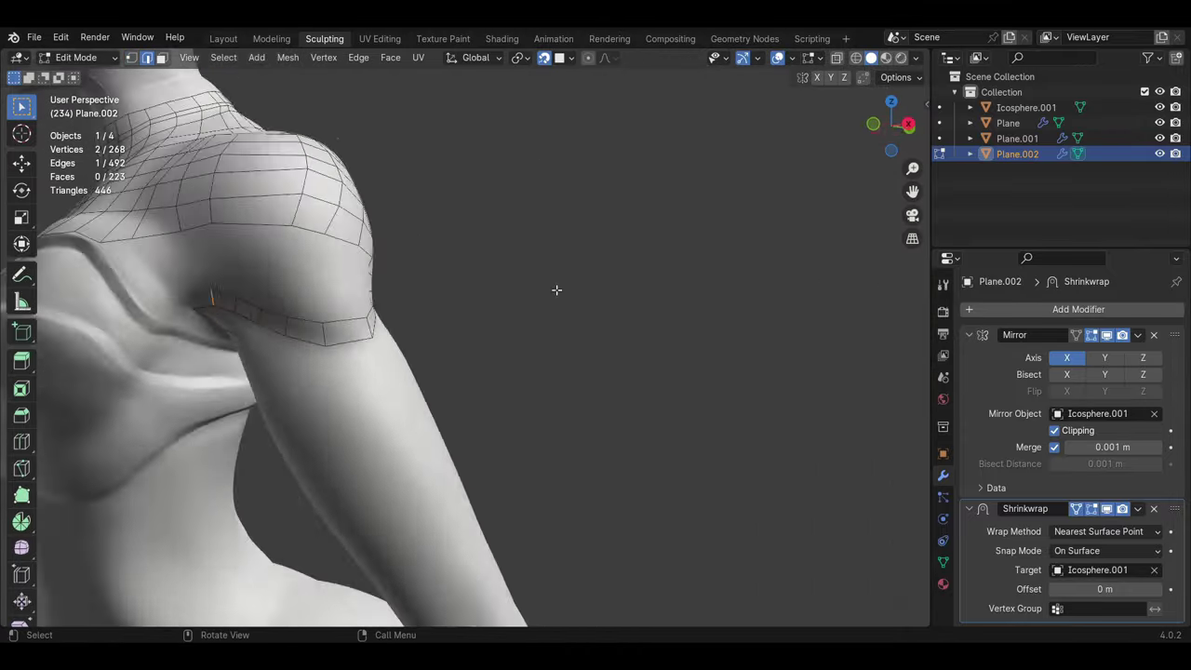
pyautogui.moveTo(556, 287); pyautogui.dragTo(182, 259, button='middle')
pyautogui.click(182, 259)
# Step: Fill faces across the armpit and extrude a band further around the arm
pyautogui.press('f')
pyautogui.press('2')
pyautogui.moveTo(221, 316)
pyautogui.mouseDown(button='middle')
pyautogui.moveTo(352, 323)
pyautogui.moveTo(365, 305)
pyautogui.moveTo(280, 279)
pyautogui.moveTo(399, 289)
pyautogui.moveTo(436, 360)
pyautogui.moveTo(400, 335)
pyautogui.mouseUp(button='middle')
pyautogui.press('f')
pyautogui.hotkey('alt', 'a')
pyautogui.click(384, 288)
pyautogui.press('e')
pyautogui.click(397, 286)
pyautogui.hotkey('alt', 'a')
# Step: Extrude edges up the shoulder and a new row across the upper back
pyautogui.press('e')
pyautogui.click(381, 308)
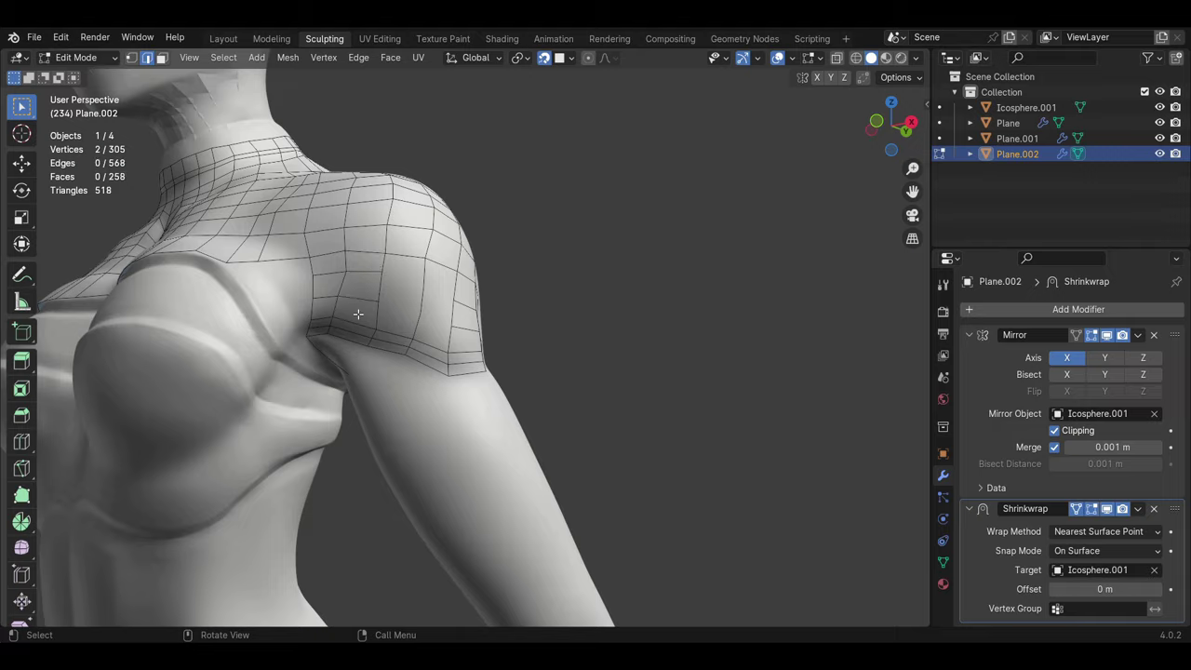
pyautogui.moveTo(367, 291); pyautogui.dragTo(647, 366, button='middle')
pyautogui.press('1')
pyautogui.press('e')
pyautogui.click(647, 366)
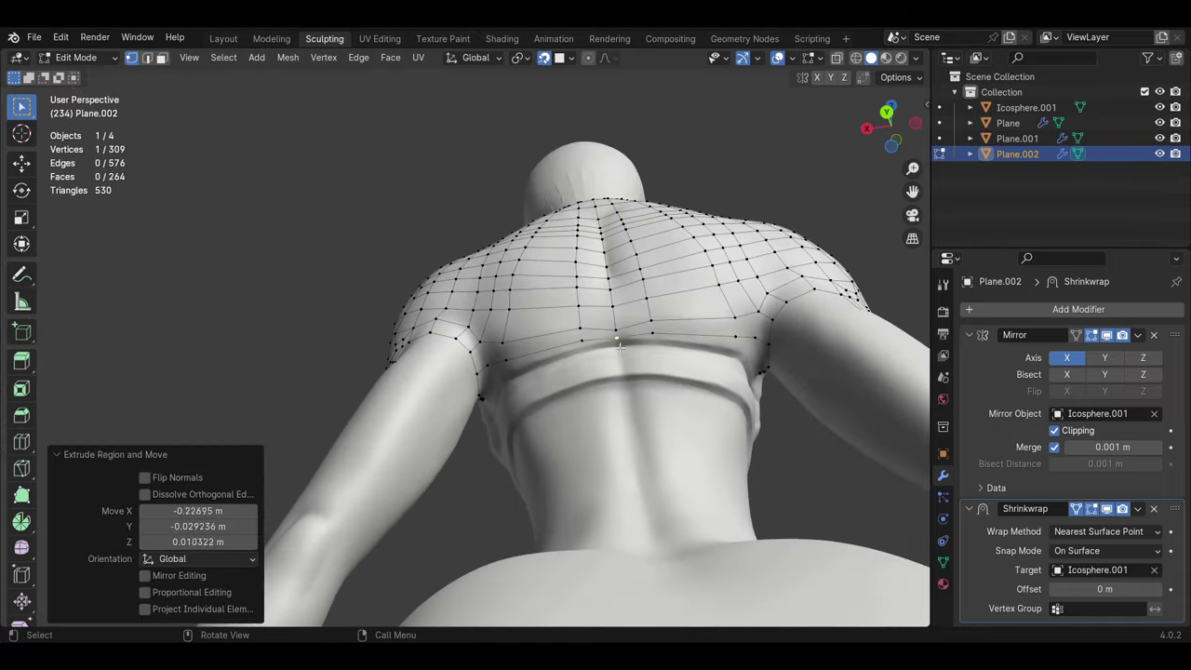
# Step: Adjust the back and neck vertices and extrude new vertices along the shoulder
pyautogui.click(625, 363)
pyautogui.moveTo(625, 363)
pyautogui.mouseDown(button='middle')
pyautogui.moveTo(281, 397)
pyautogui.moveTo(414, 308)
pyautogui.moveTo(470, 198)
pyautogui.mouseUp(button='middle')
pyautogui.click(414, 308)
pyautogui.click(425, 307)
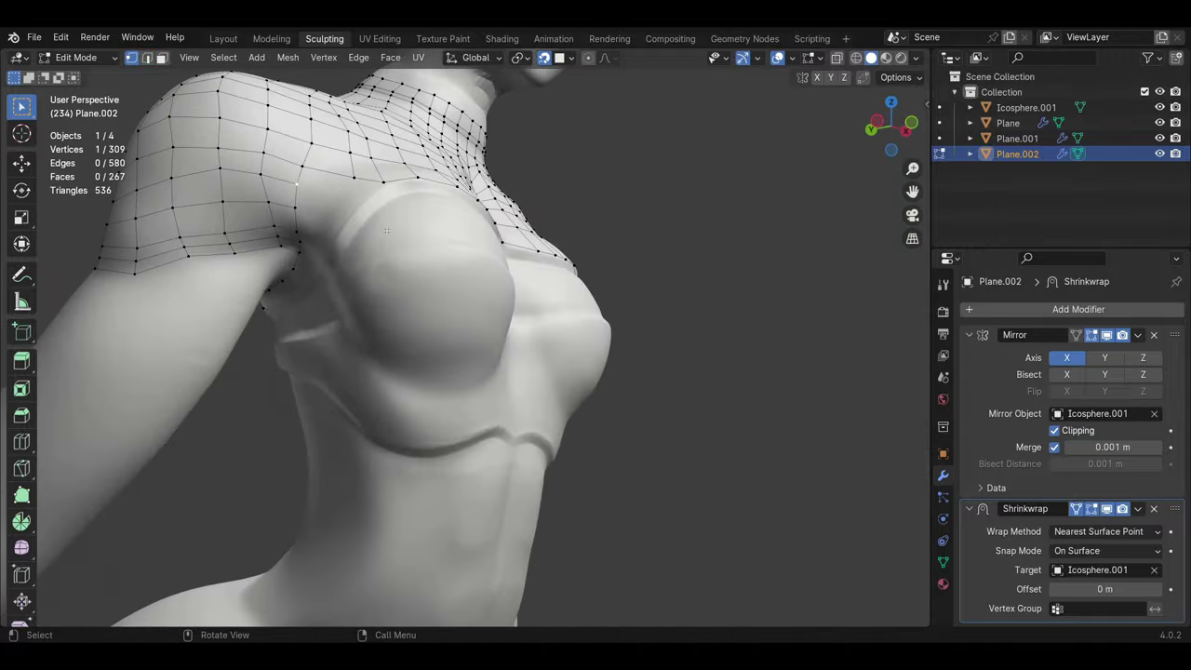
pyautogui.moveTo(470, 198)
pyautogui.mouseDown(button='middle')
pyautogui.moveTo(463, 324)
pyautogui.moveTo(261, 311)
pyautogui.moveTo(380, 288)
pyautogui.moveTo(478, 313)
pyautogui.moveTo(478, 334)
pyautogui.mouseUp(button='middle')
pyautogui.press('e')
pyautogui.click(464, 324)
pyautogui.press('g')
pyautogui.click(478, 334)
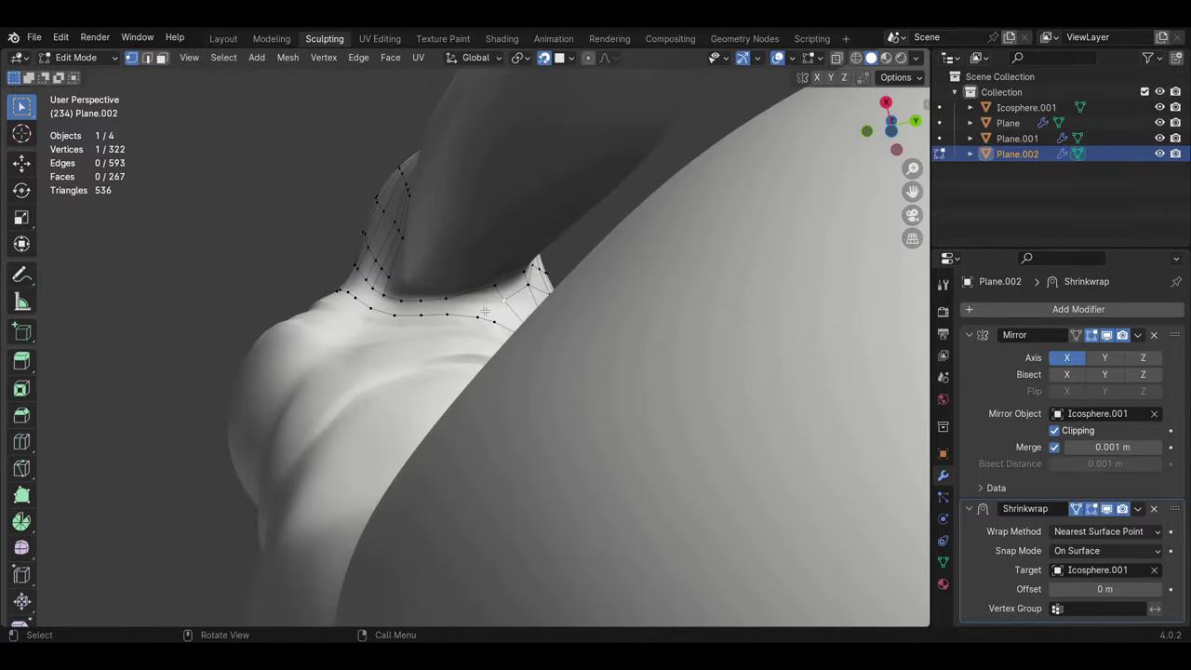
# Step: Fill the gaps with faces at the neck seam, the shoulder and along the back edge
pyautogui.click(147, 61)
pyautogui.click(366, 240)
pyautogui.press('f')
pyautogui.moveTo(500, 329)
pyautogui.mouseDown(button='middle')
pyautogui.moveTo(483, 305)
pyautogui.moveTo(394, 338)
pyautogui.mouseUp(button='middle')
pyautogui.press('f')
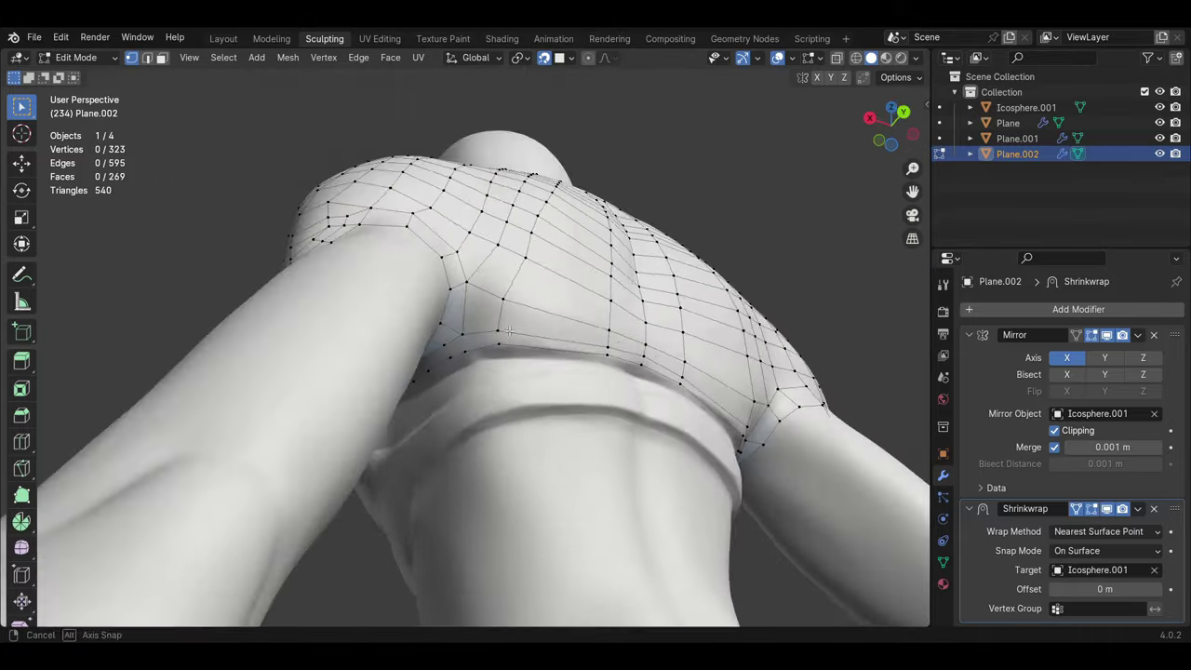
pyautogui.press('f')
pyautogui.press('f')
pyautogui.press('f')
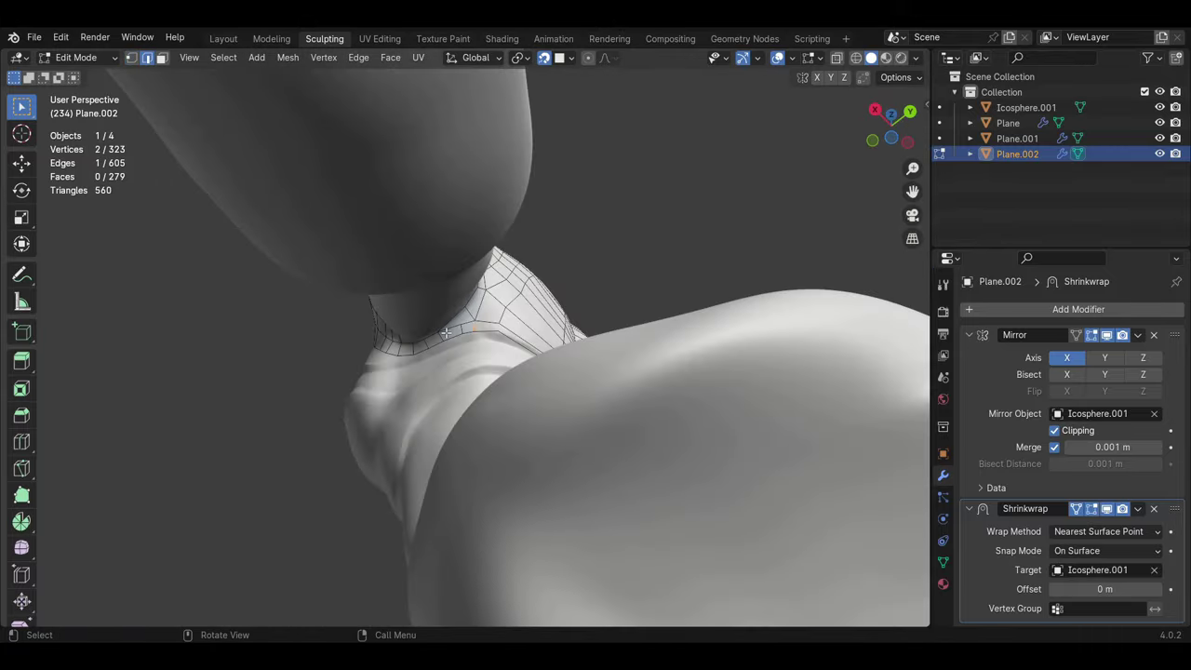
# Step: Move the top's lower edge so it runs along the upper chest
pyautogui.moveTo(451, 355); pyautogui.dragTo(511, 354, button='middle')
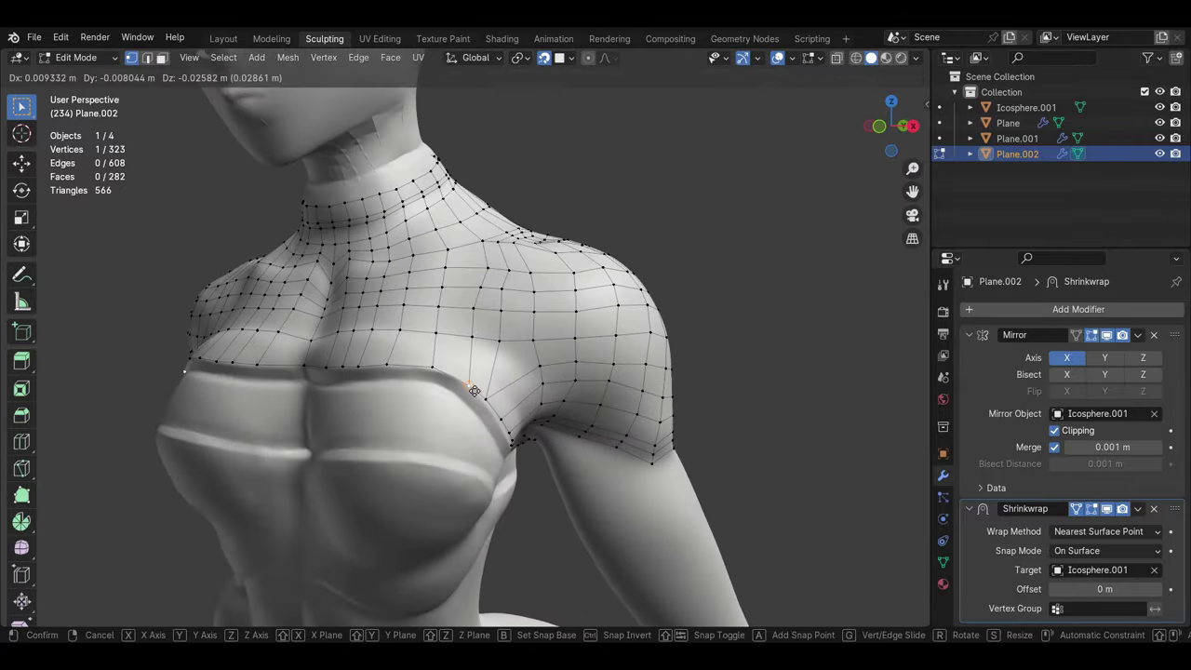
pyautogui.click(463, 366)
pyautogui.moveTo(463, 366); pyautogui.dragTo(476, 464, button='middle')
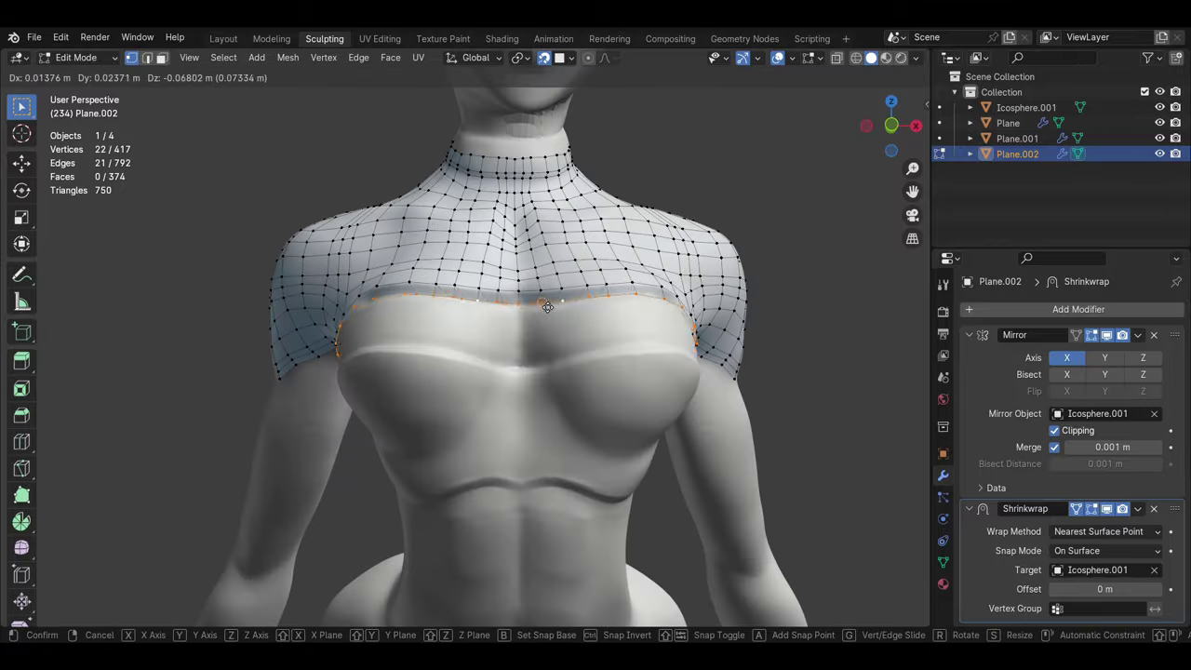
pyautogui.click(547, 307)
pyautogui.moveTo(547, 307); pyautogui.dragTo(418, 289, button='middle')
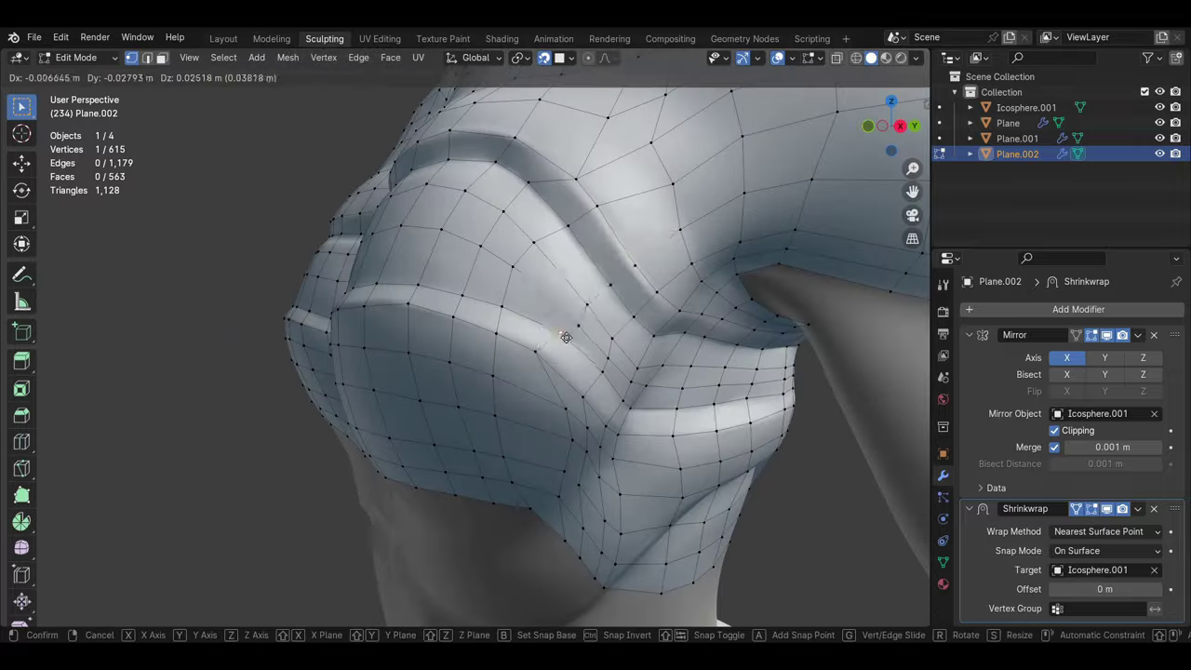
# Step: Reposition the top's chest vertices so its lower edge follows the bust
pyautogui.press('g')
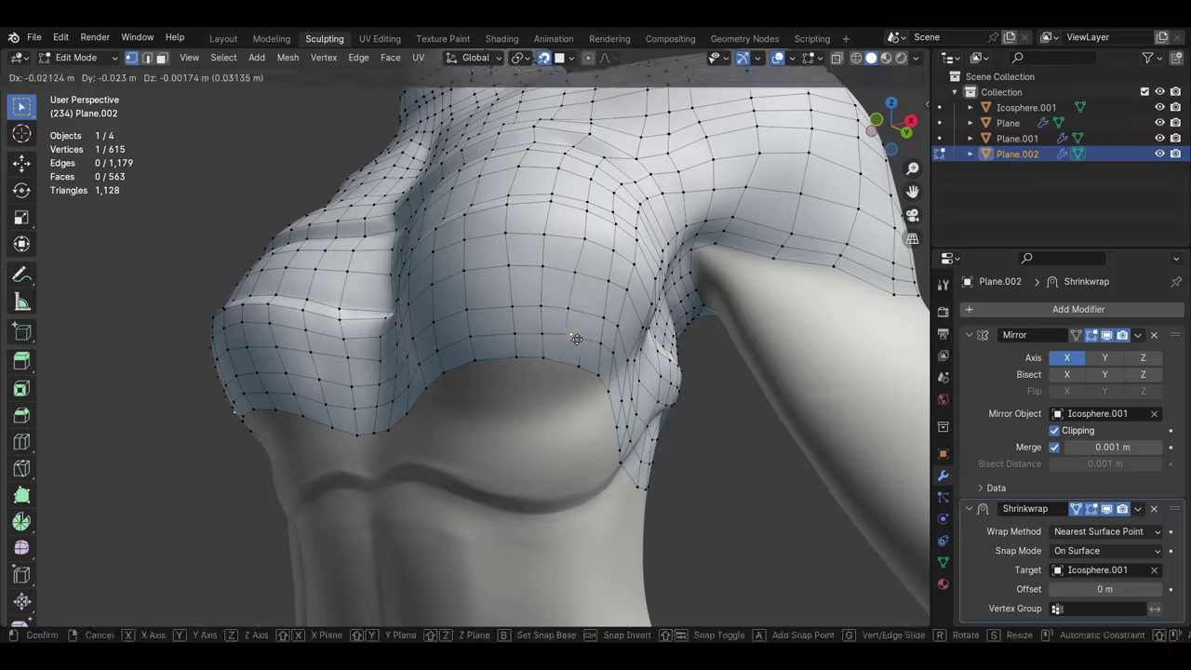
pyautogui.moveTo(581, 244); pyautogui.dragTo(539, 337, button='middle')
pyautogui.press('g')
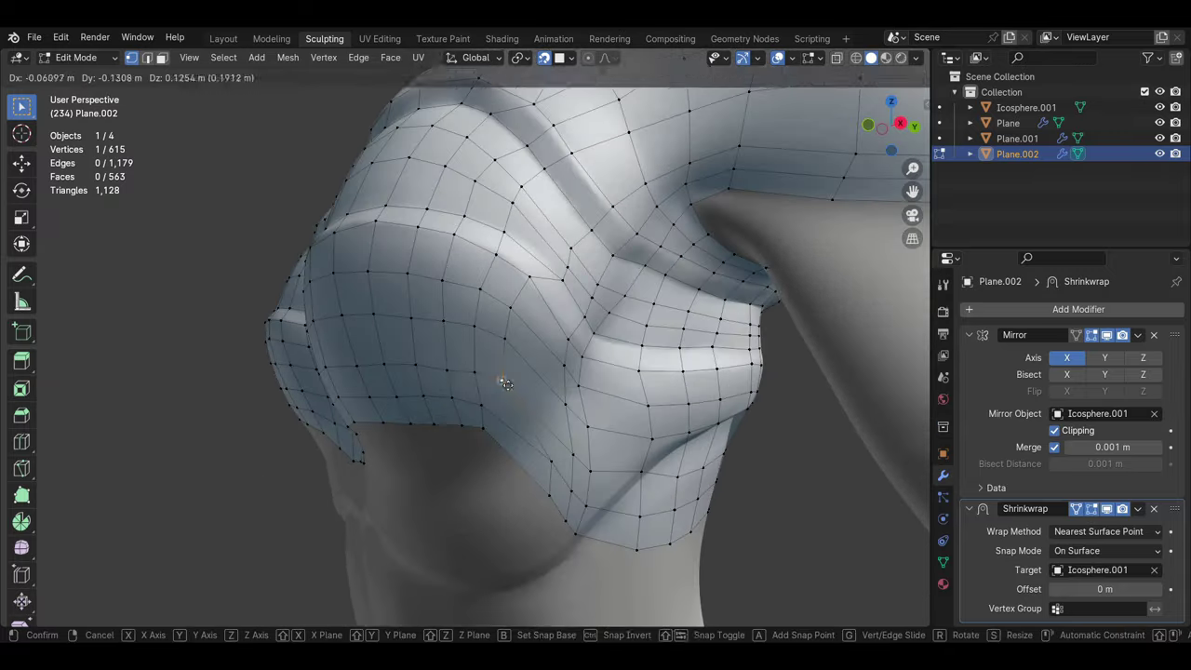
pyautogui.moveTo(506, 389); pyautogui.dragTo(533, 281, button='middle')
pyautogui.click(534, 281)
pyautogui.click(474, 421)
pyautogui.moveTo(474, 420); pyautogui.dragTo(553, 453, button='middle')
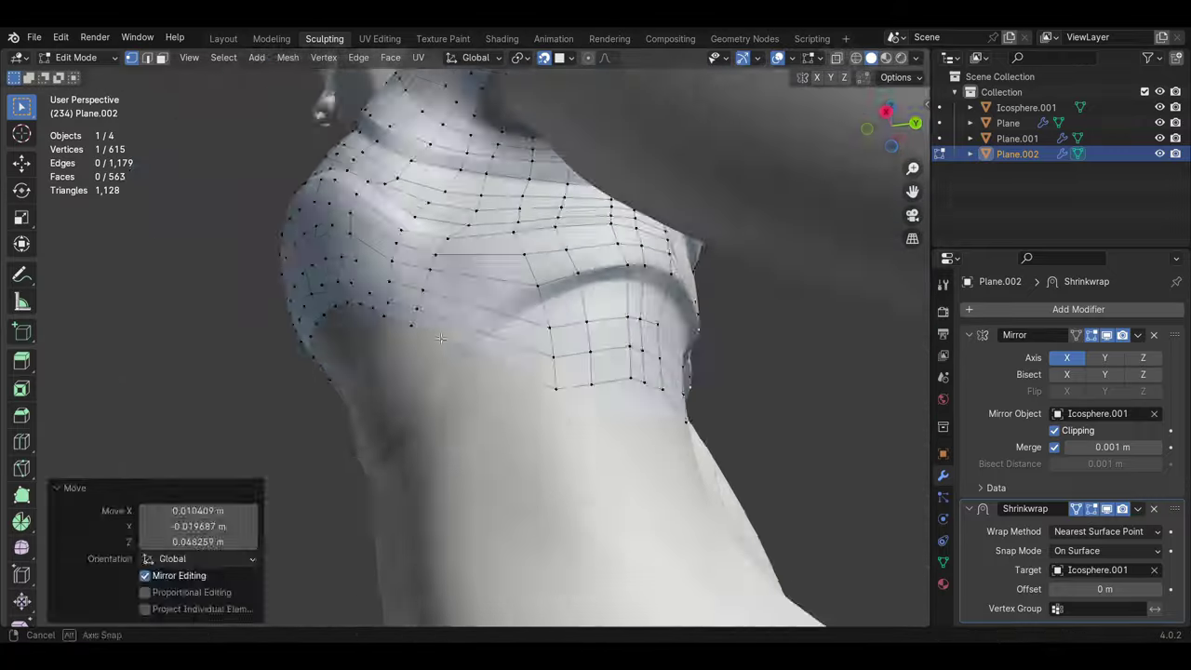
pyautogui.moveTo(552, 452)
pyautogui.mouseDown(button='middle')
pyautogui.moveTo(353, 348)
pyautogui.moveTo(639, 357)
pyautogui.moveTo(553, 412)
pyautogui.mouseUp(button='middle')
pyautogui.press('g')
pyautogui.click(354, 348)
# Step: Extrude the lower edge row down and shape its vertices over the chest
pyautogui.press('e')
pyautogui.click(596, 391)
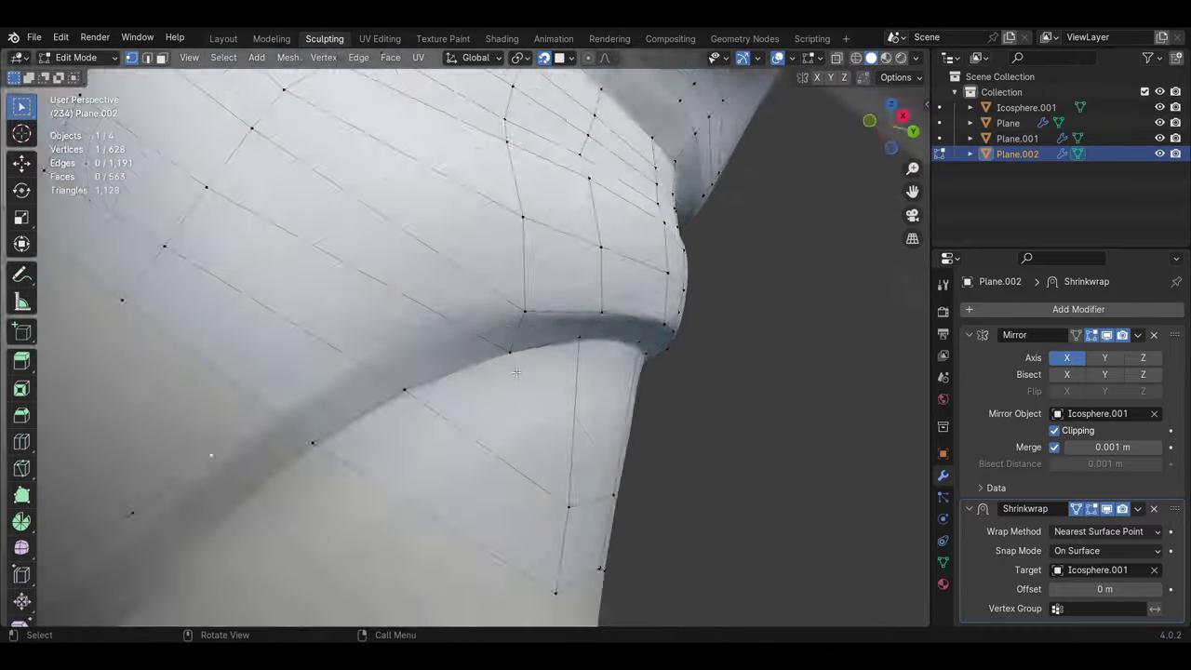
pyautogui.moveTo(485, 381)
pyautogui.mouseDown(button='middle')
pyautogui.moveTo(384, 472)
pyautogui.moveTo(446, 400)
pyautogui.mouseUp(button='middle')
pyautogui.press('g')
pyautogui.click(384, 473)
pyautogui.scroll(-3, 447, 400)
pyautogui.scroll(3, 534, 338)
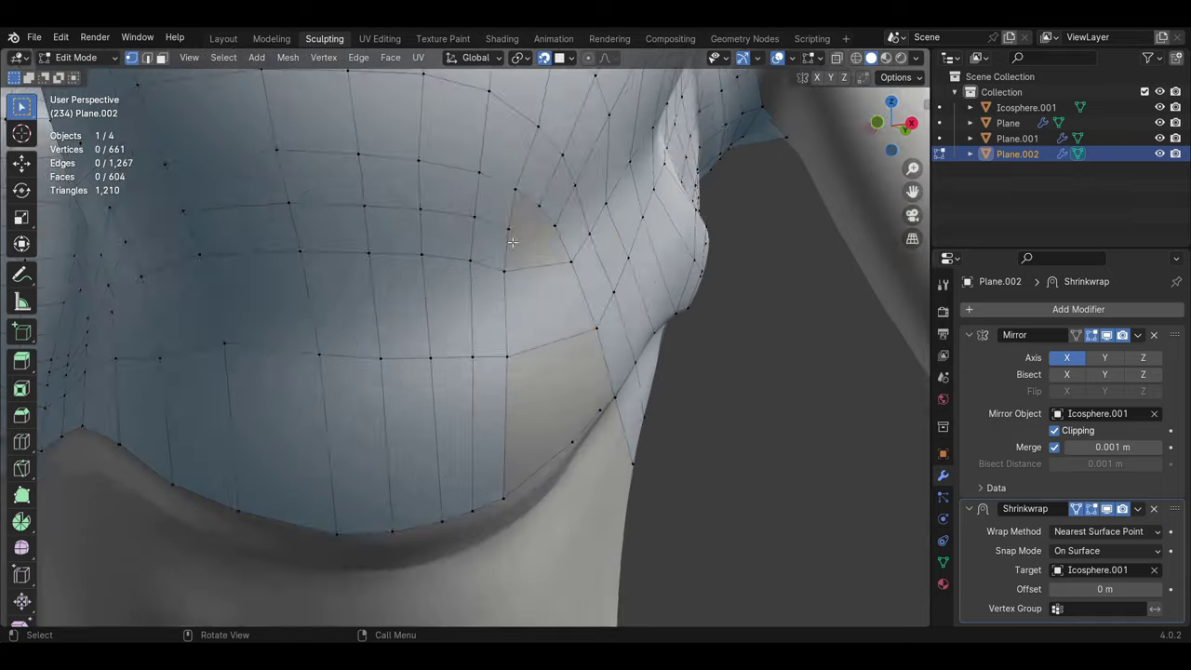
pyautogui.moveTo(445, 318)
pyautogui.mouseDown(button='middle')
pyautogui.moveTo(364, 388)
pyautogui.moveTo(380, 354)
pyautogui.mouseUp(button='middle')
pyautogui.scroll(3, 363, 388)
pyautogui.moveTo(380, 353); pyautogui.dragTo(390, 373)
pyautogui.moveTo(391, 372)
pyautogui.mouseDown(button='middle')
pyautogui.moveTo(404, 381)
pyautogui.moveTo(437, 368)
pyautogui.mouseUp(button='middle')
pyautogui.moveTo(437, 368); pyautogui.dragTo(435, 363)
# Step: Extrude two more edge rows down to just below the bust
pyautogui.press('e')
pyautogui.moveTo(436, 363); pyautogui.dragTo(418, 391, button='middle')
pyautogui.keyDown('shift'); pyautogui.click(435, 362); pyautogui.keyUp('shift')
pyautogui.moveTo(419, 391); pyautogui.dragTo(417, 399)
pyautogui.press('e')
pyautogui.moveTo(418, 399)
pyautogui.mouseDown(button='middle')
pyautogui.moveTo(317, 555)
pyautogui.moveTo(279, 279)
pyautogui.mouseUp(button='middle')
pyautogui.click(147, 57)
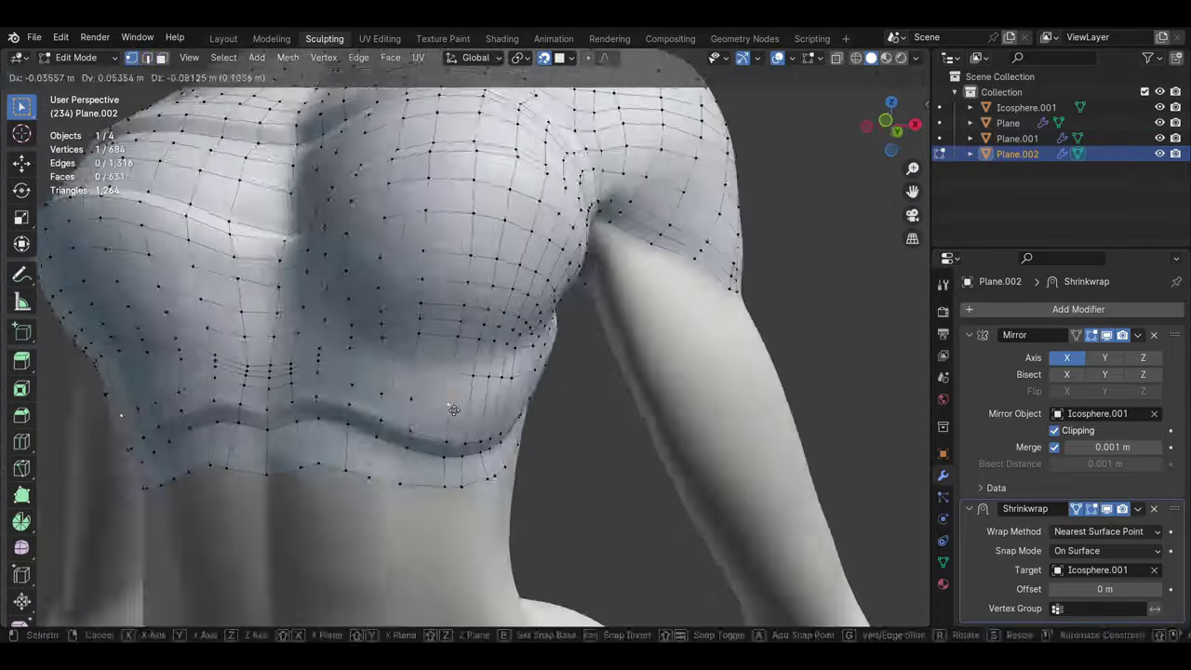
pyautogui.click(453, 409)
# Step: Move vertices to smooth and even out the under-bust band
pyautogui.moveTo(453, 409); pyautogui.dragTo(440, 439, button='middle')
pyautogui.moveTo(431, 315); pyautogui.dragTo(452, 418, button='middle')
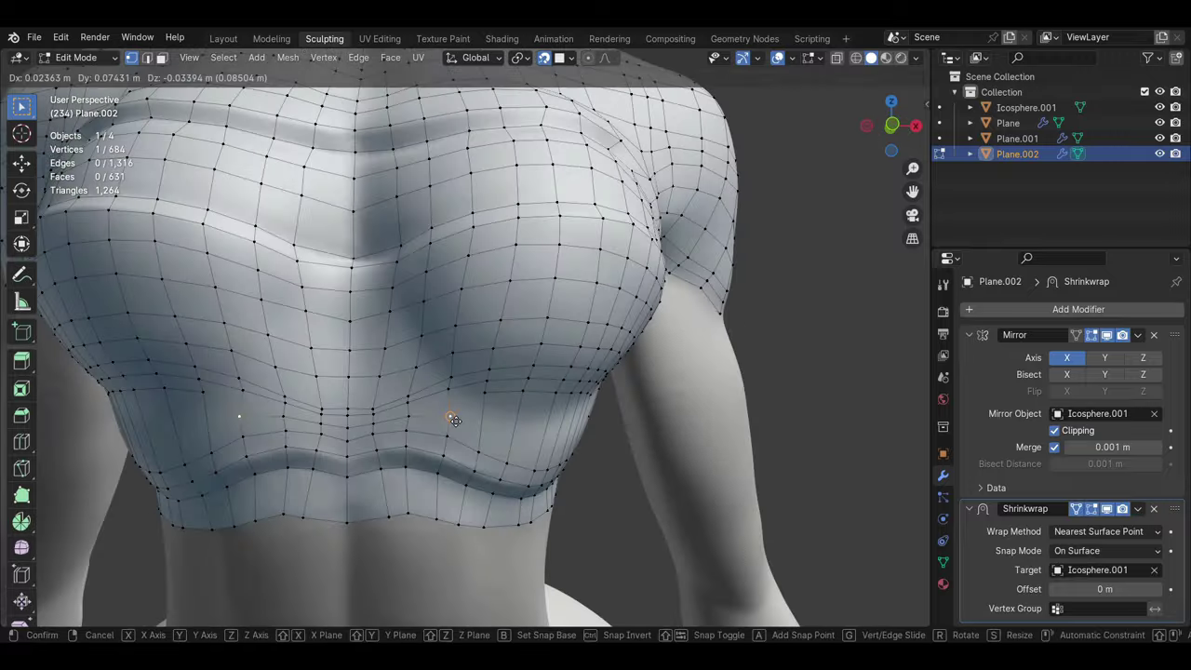
pyautogui.moveTo(452, 418); pyautogui.dragTo(437, 410)
pyautogui.moveTo(437, 410); pyautogui.dragTo(422, 397, button='middle')
pyautogui.moveTo(384, 346); pyautogui.dragTo(389, 354)
pyautogui.moveTo(389, 353)
pyautogui.mouseDown(button='middle')
pyautogui.moveTo(419, 391)
pyautogui.moveTo(633, 514)
pyautogui.moveTo(430, 373)
pyautogui.mouseUp(button='middle')
pyautogui.scroll(2, 633, 514)
pyautogui.scroll(-3, 632, 514)
# Step: Select the top's bottom edge loop and shift a vertex along the back waist edge
pyautogui.keyDown('alt'); pyautogui.click(430, 373); pyautogui.keyUp('alt')
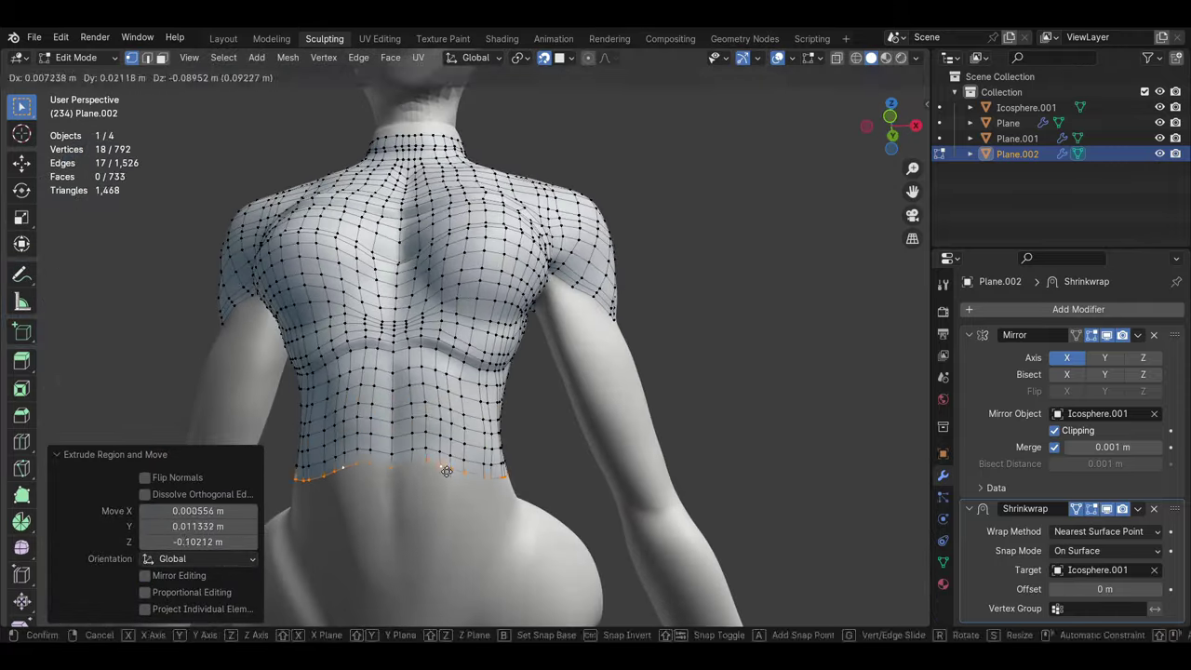
pyautogui.moveTo(370, 407); pyautogui.dragTo(391, 325, button='middle')
pyautogui.scroll(3, 391, 326)
pyautogui.moveTo(367, 268); pyautogui.dragTo(375, 277)
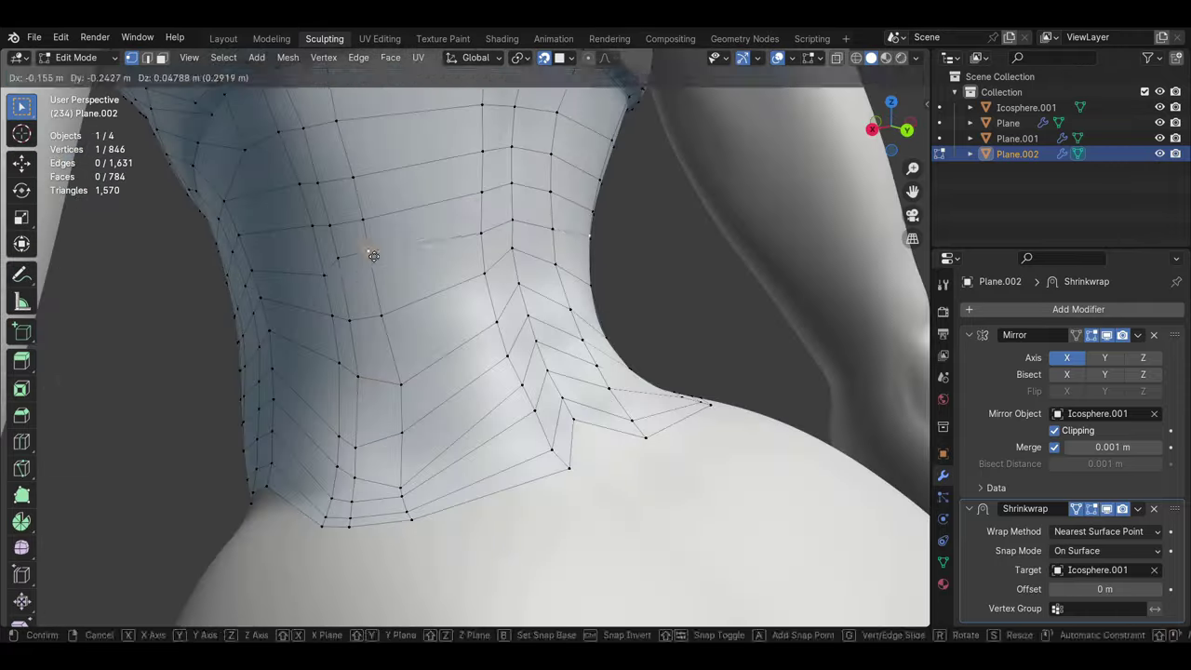
pyautogui.click(380, 286)
pyautogui.scroll(-3, 380, 287)
pyautogui.moveTo(531, 311)
pyautogui.mouseDown(button='middle')
pyautogui.moveTo(588, 426)
pyautogui.moveTo(419, 358)
pyautogui.mouseUp(button='middle')
# Step: Shape the waist-edge vertices from the side, then select the bottom edge path across the waist
pyautogui.moveTo(419, 358); pyautogui.dragTo(425, 363)
pyautogui.moveTo(535, 349); pyautogui.dragTo(419, 381, button='middle')
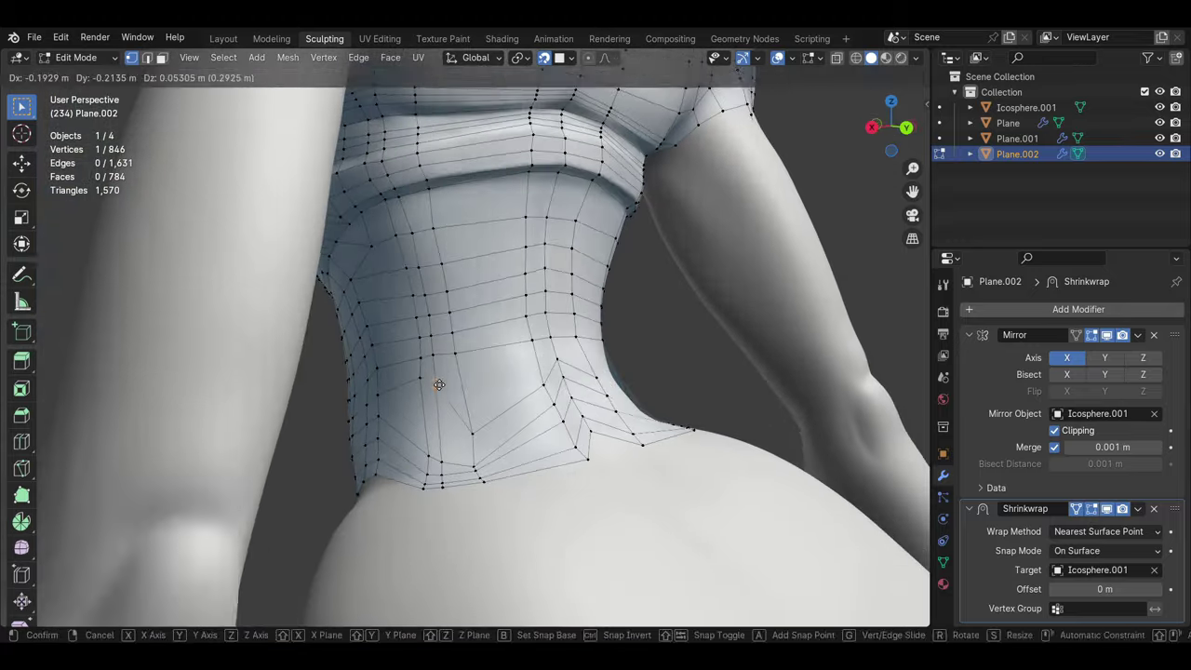
pyautogui.moveTo(439, 404); pyautogui.dragTo(425, 422)
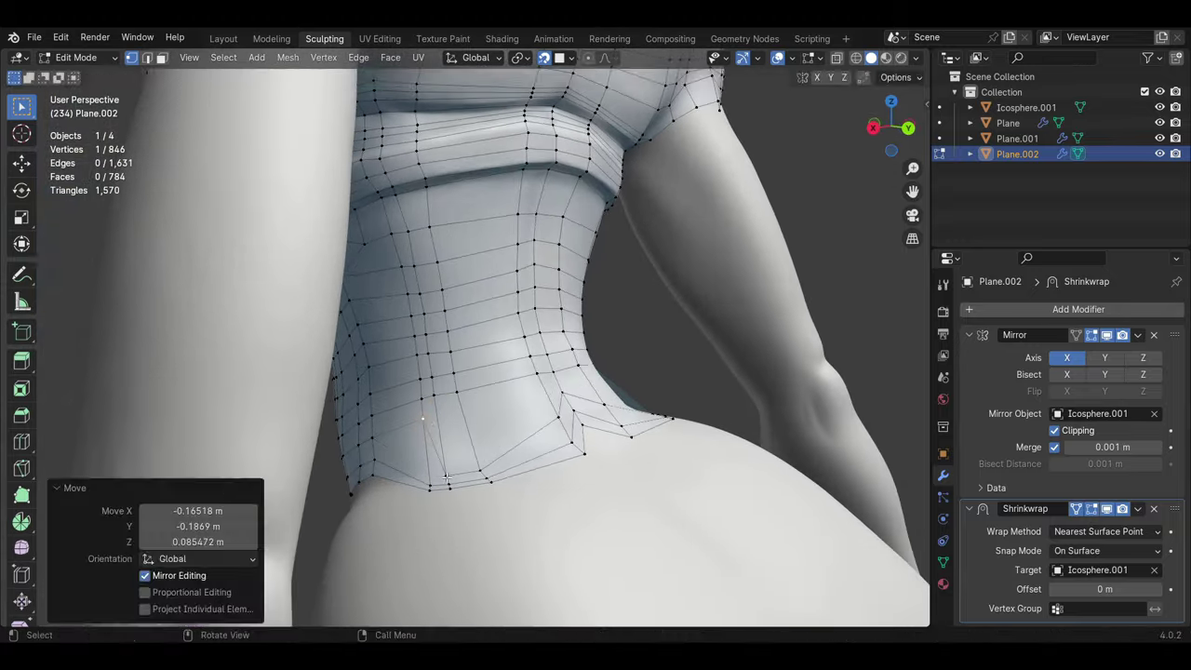
pyautogui.moveTo(475, 420); pyautogui.dragTo(446, 419, button='middle')
pyautogui.moveTo(447, 420); pyautogui.dragTo(454, 426)
pyautogui.moveTo(454, 426)
pyautogui.mouseDown(button='middle')
pyautogui.moveTo(444, 467)
pyautogui.moveTo(353, 448)
pyautogui.mouseUp(button='middle')
pyautogui.click(465, 477)
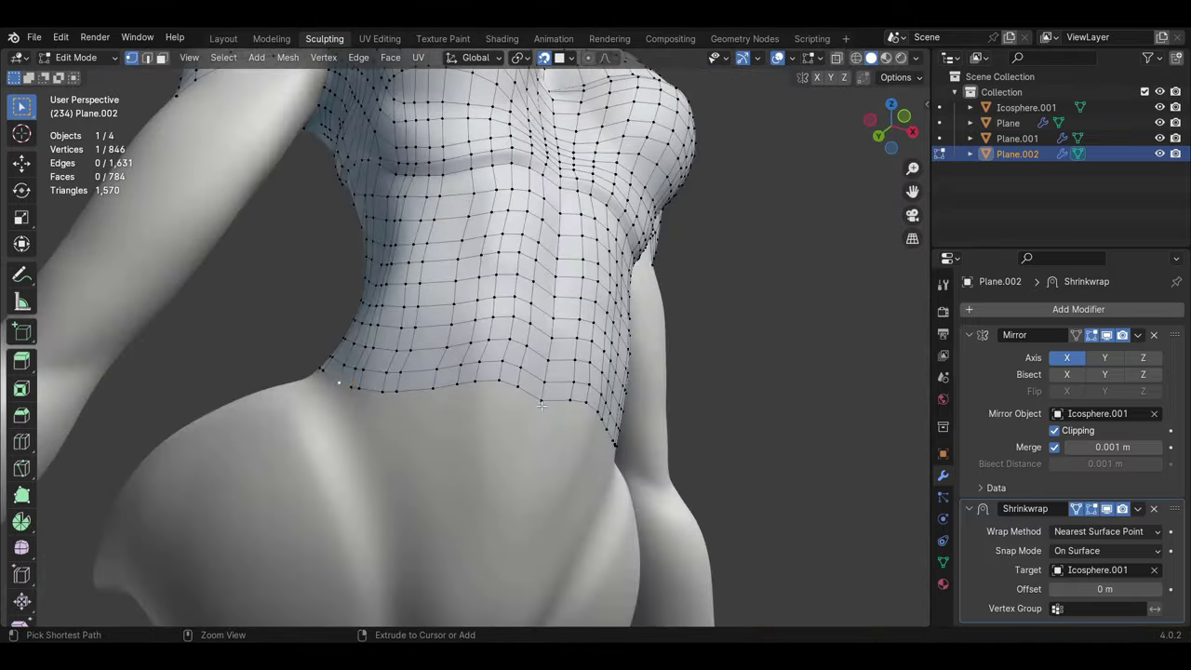
pyautogui.keyDown('ctrl'); pyautogui.click(541, 406); pyautogui.keyUp('ctrl')
pyautogui.moveTo(540, 405); pyautogui.dragTo(436, 449, button='middle')
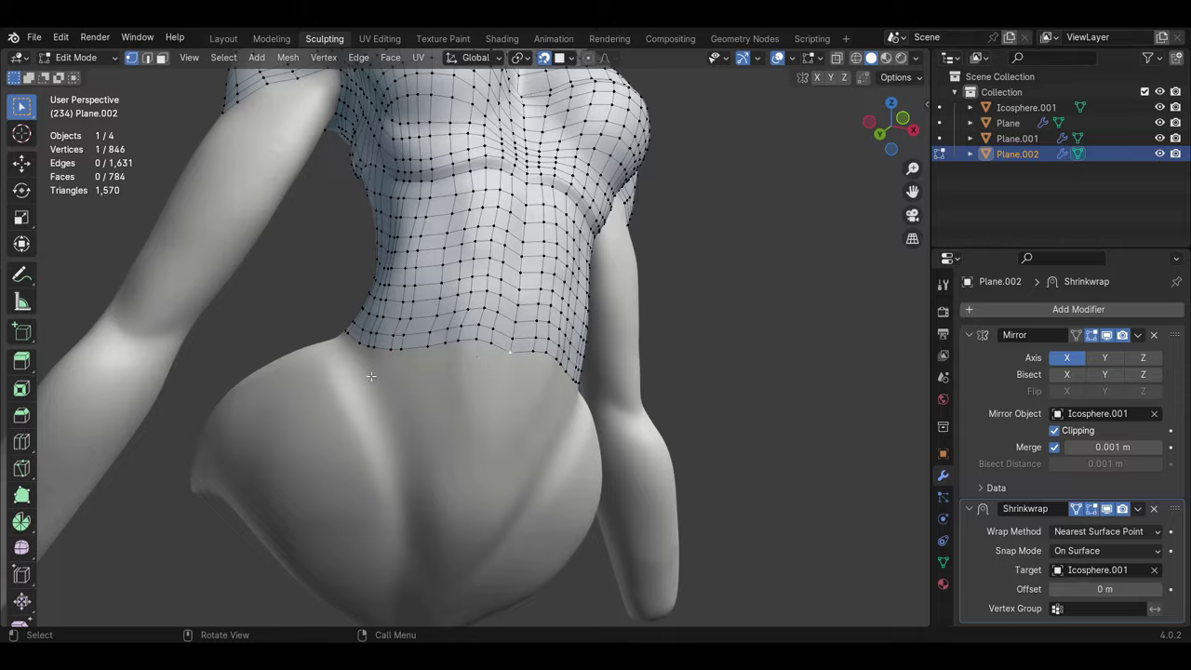
# Step: Extrude the bottom edge downward and pull it into a V over the hips
pyautogui.keyDown('ctrl'); pyautogui.click(517, 357); pyautogui.keyUp('ctrl')
pyautogui.press('e')
pyautogui.click(487, 394)
pyautogui.moveTo(486, 393)
pyautogui.mouseDown(button='middle')
pyautogui.moveTo(379, 412)
pyautogui.moveTo(410, 391)
pyautogui.moveTo(420, 342)
pyautogui.moveTo(380, 355)
pyautogui.mouseUp(button='middle')
pyautogui.press('g')
pyautogui.click(419, 339)
pyautogui.click(476, 391)
pyautogui.moveTo(477, 390); pyautogui.dragTo(418, 405, button='middle')
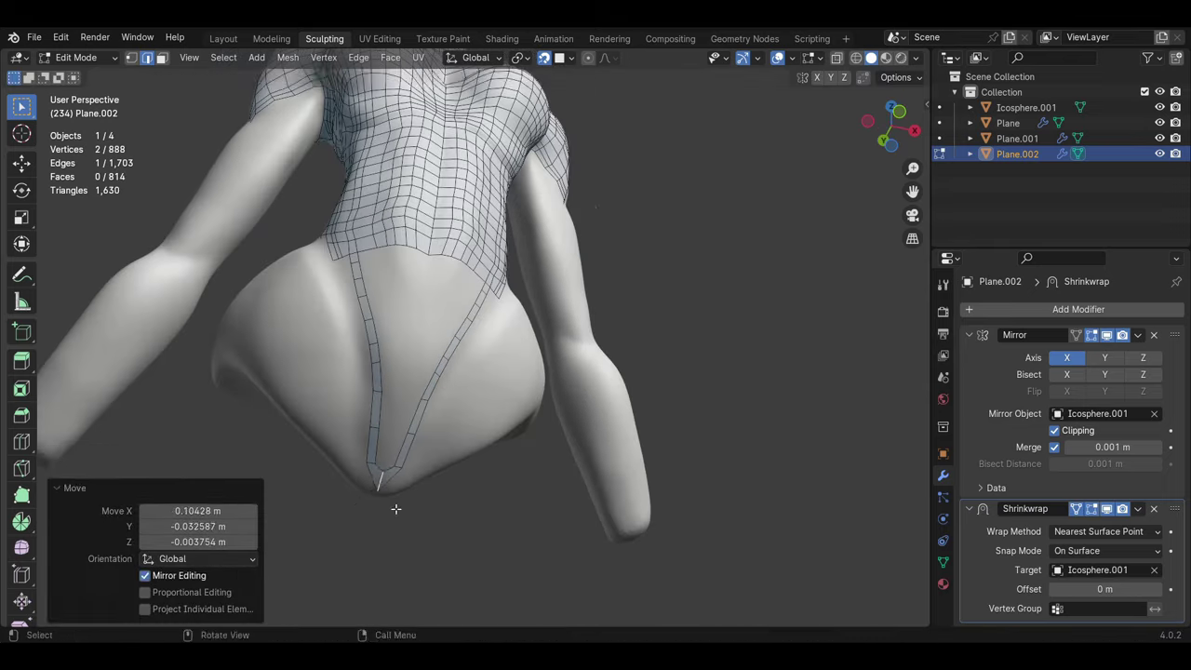
pyautogui.moveTo(395, 509); pyautogui.dragTo(336, 385, button='middle')
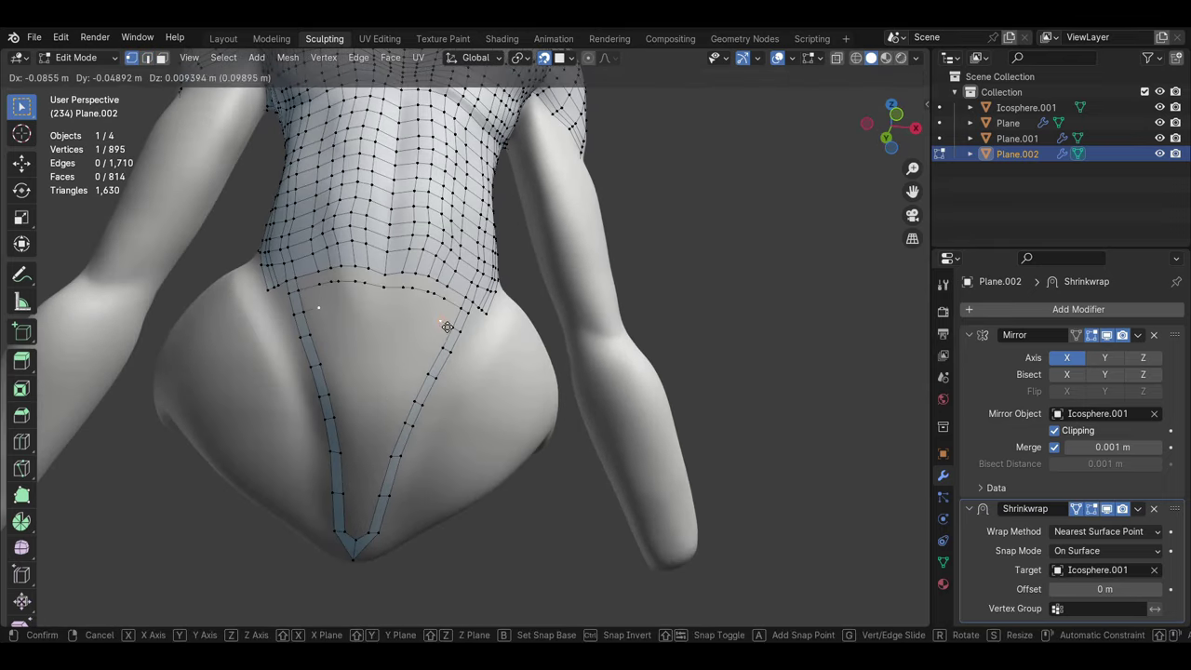
# Step: Extrude further vertices at the front of the hips
pyautogui.click(447, 327)
pyautogui.moveTo(447, 327); pyautogui.dragTo(365, 311, button='middle')
pyautogui.click(417, 347)
pyautogui.moveTo(418, 346); pyautogui.dragTo(405, 380, button='middle')
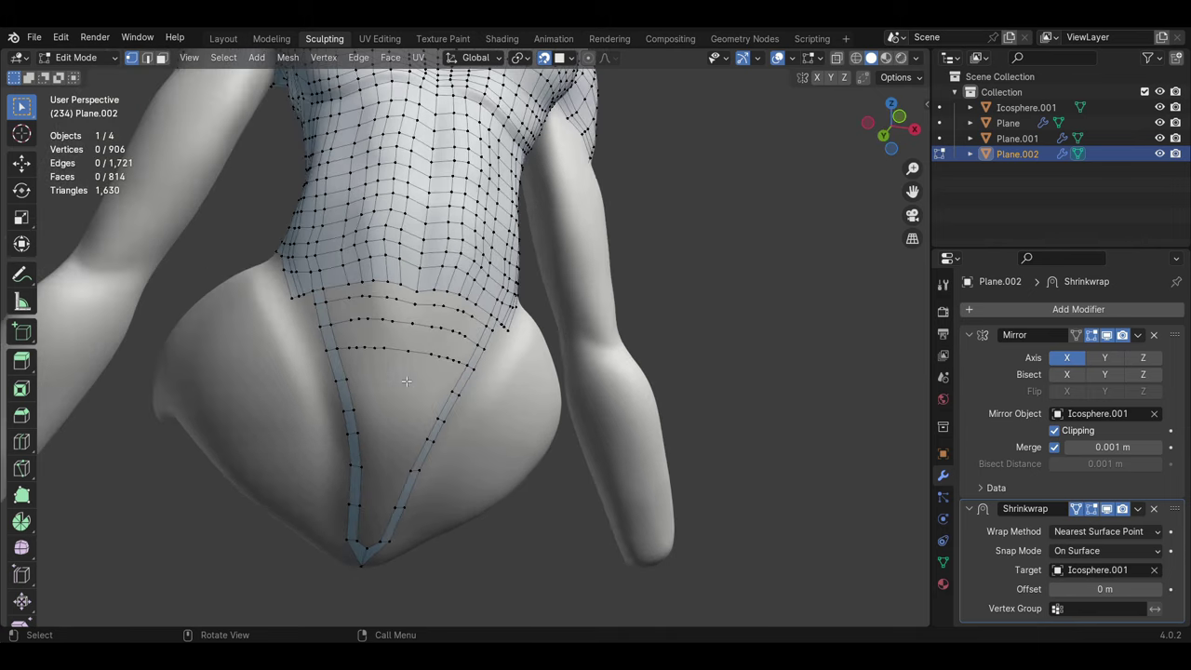
pyautogui.moveTo(432, 337); pyautogui.dragTo(446, 340, button='middle')
pyautogui.press('e')
pyautogui.click(446, 340)
# Step: Move the new vertices and scale the inner loop up to 1.416
pyautogui.press('g')
pyautogui.scroll(3, 459, 396)
pyautogui.click(463, 342)
pyautogui.press('s')
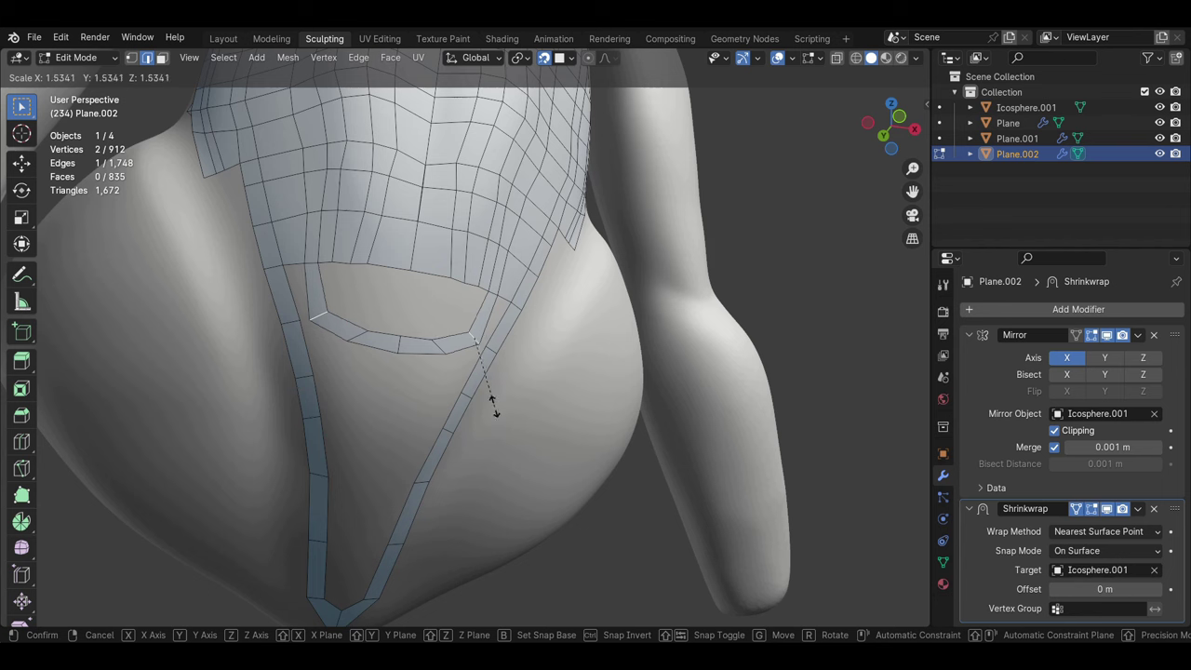
pyautogui.click(442, 336)
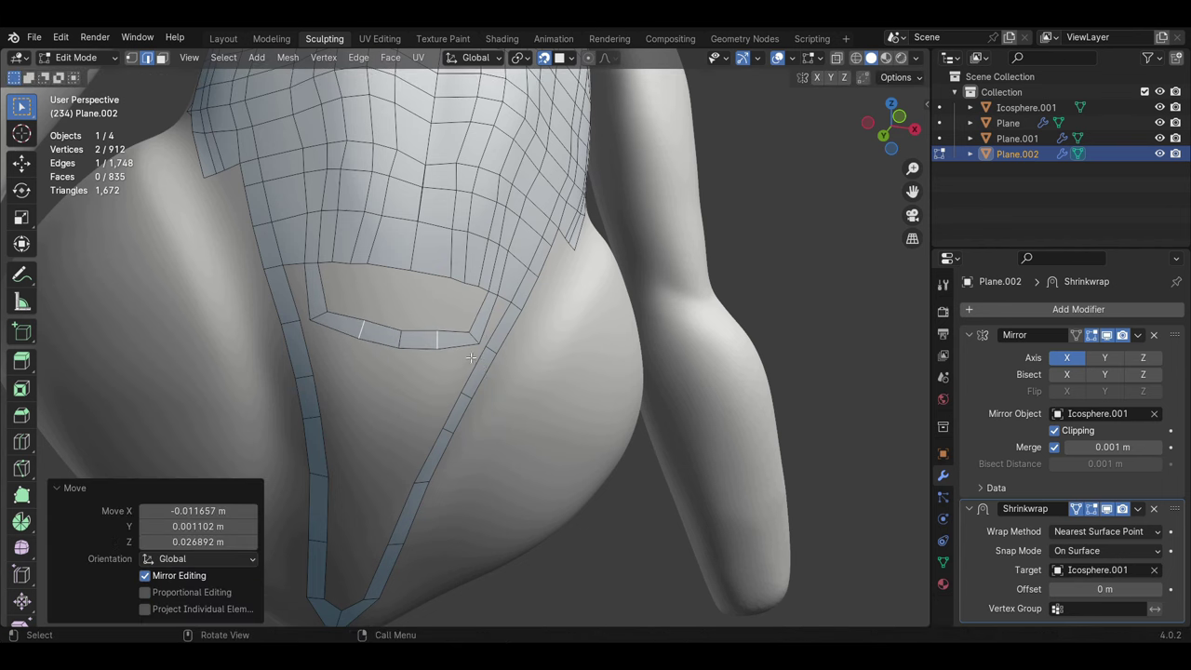
pyautogui.press('s')
pyautogui.click(423, 420)
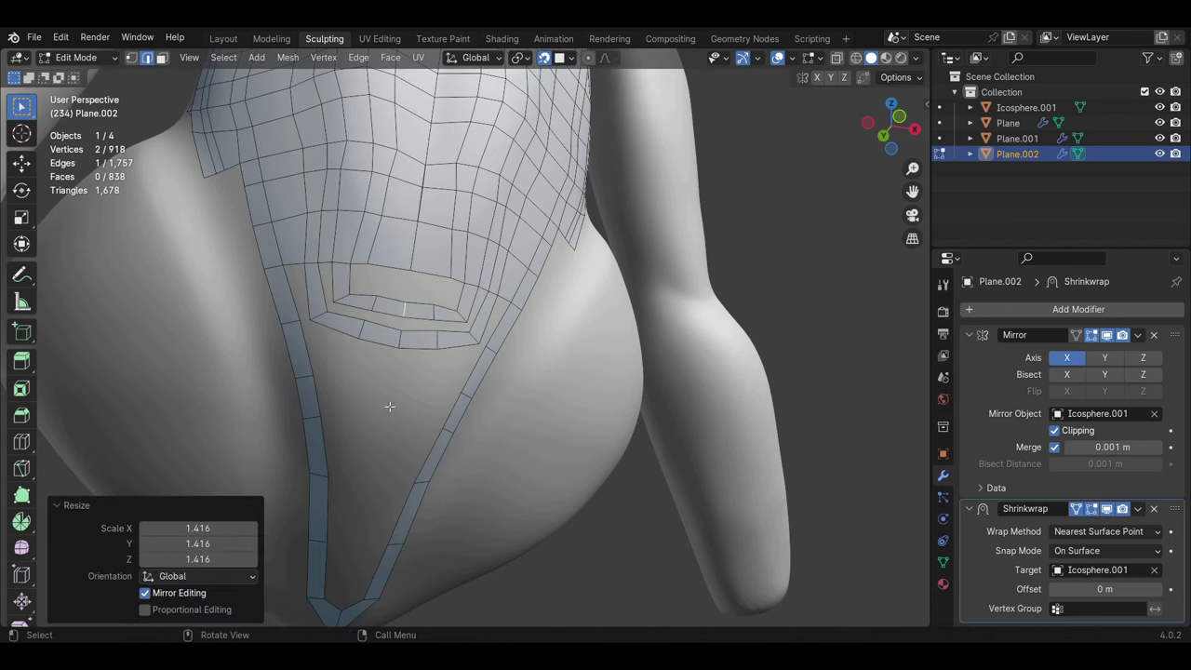
# Step: Switch to edge select mode and reposition vertices on the front panel
pyautogui.press('2')
pyautogui.moveTo(473, 288); pyautogui.dragTo(387, 328, button='middle')
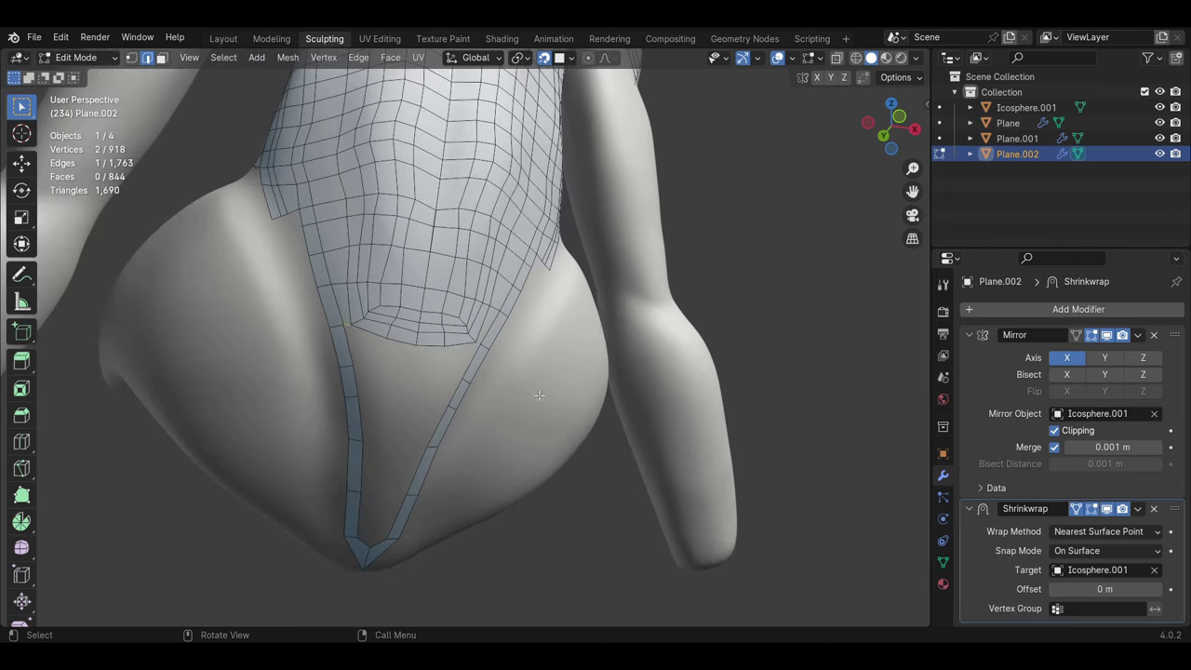
pyautogui.press('g')
pyautogui.click(461, 317)
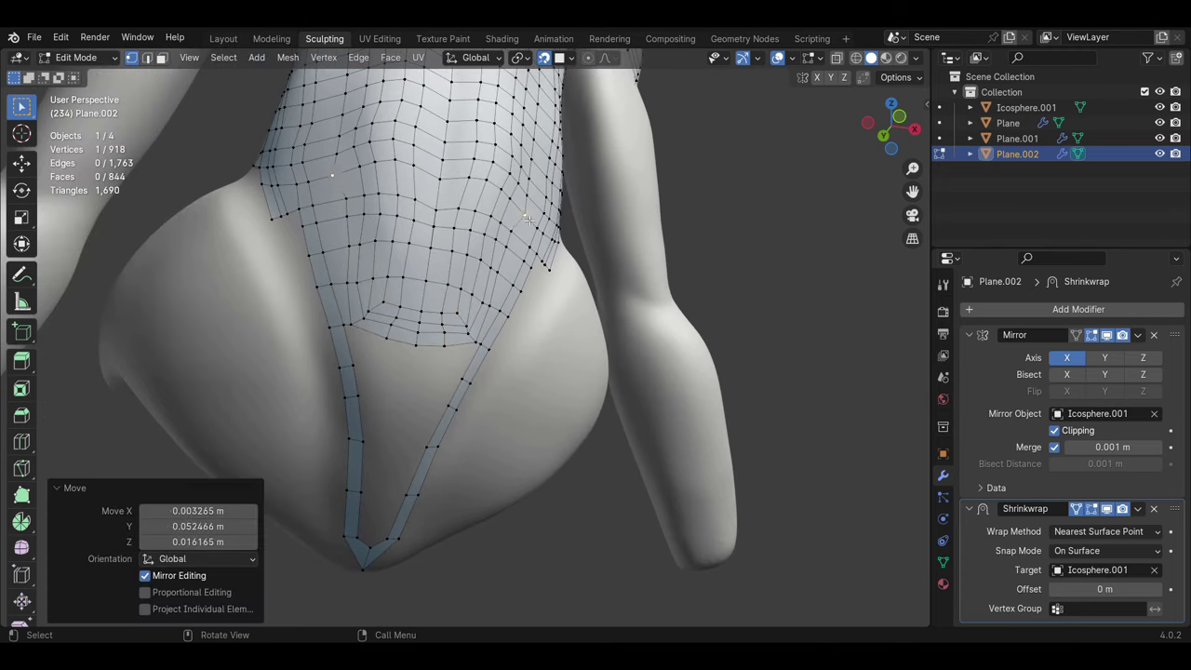
pyautogui.click(496, 271)
pyautogui.scroll(2, 497, 270)
pyautogui.moveTo(497, 270)
pyautogui.mouseDown(button='middle')
pyautogui.moveTo(417, 298)
pyautogui.moveTo(418, 314)
pyautogui.moveTo(482, 377)
pyautogui.mouseUp(button='middle')
pyautogui.click(455, 301)
# Step: Extrude a front edge downward and adjust the surrounding hip vertices
pyautogui.press('e')
pyautogui.click(418, 313)
pyautogui.click(482, 377)
pyautogui.scroll(2, 482, 377)
pyautogui.click(336, 433)
pyautogui.press('g')
pyautogui.click(336, 433)
pyautogui.press('g')
pyautogui.click(400, 410)
pyautogui.moveTo(400, 410)
pyautogui.mouseDown(button='middle')
pyautogui.moveTo(323, 373)
pyautogui.moveTo(401, 533)
pyautogui.mouseUp(button='middle')
pyautogui.click(358, 345)
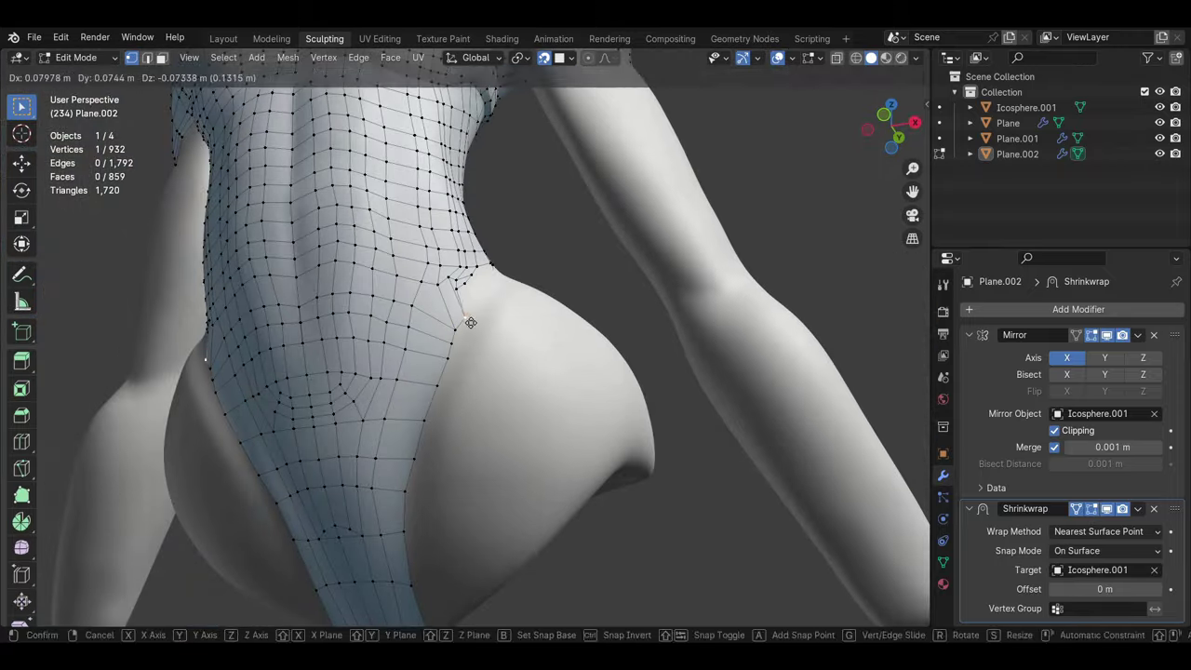
# Step: Extrude a chain of vertices down toward the back of the hips
pyautogui.press('e')
pyautogui.click(465, 345)
pyautogui.press('e')
pyautogui.click(447, 372)
pyautogui.moveTo(447, 372); pyautogui.dragTo(515, 437, button='middle')
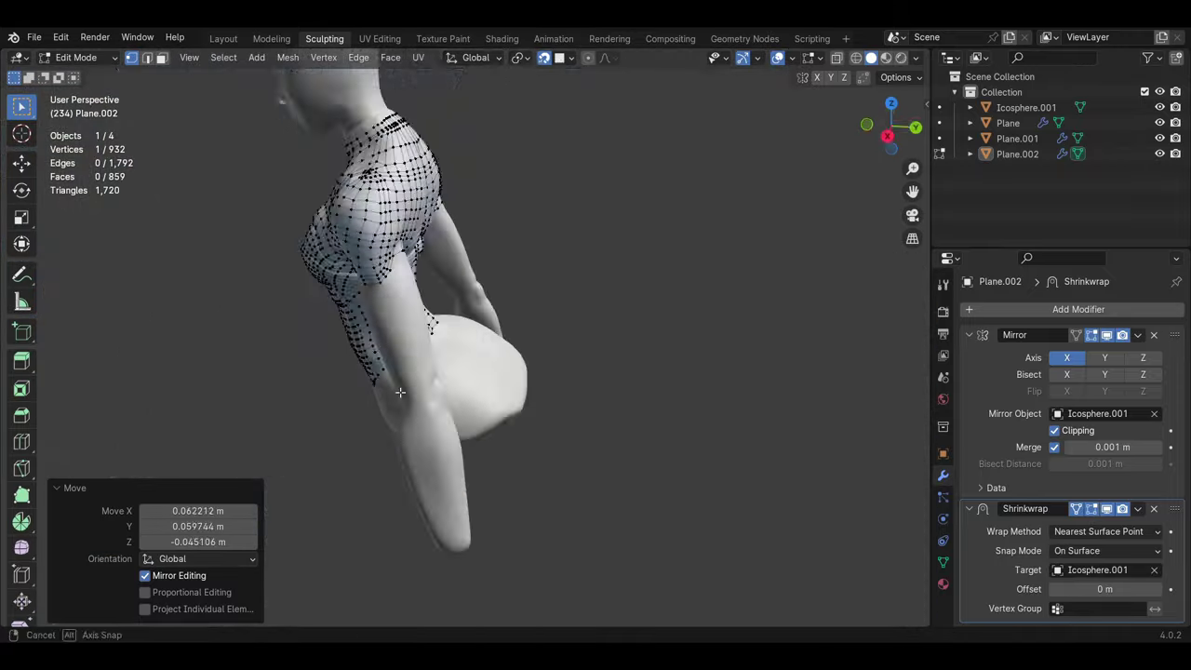
pyautogui.press('e')
pyautogui.click(521, 480)
pyautogui.moveTo(521, 479); pyautogui.dragTo(497, 295, button='middle')
pyautogui.click(504, 491)
pyautogui.moveTo(503, 491)
pyautogui.mouseDown(button='middle')
pyautogui.moveTo(662, 579)
pyautogui.moveTo(452, 505)
pyautogui.moveTo(437, 558)
pyautogui.moveTo(433, 449)
pyautogui.moveTo(455, 533)
pyautogui.mouseUp(button='middle')
# Step: Run an extruded vertex chain and face strip along the leg opening
pyautogui.press('e')
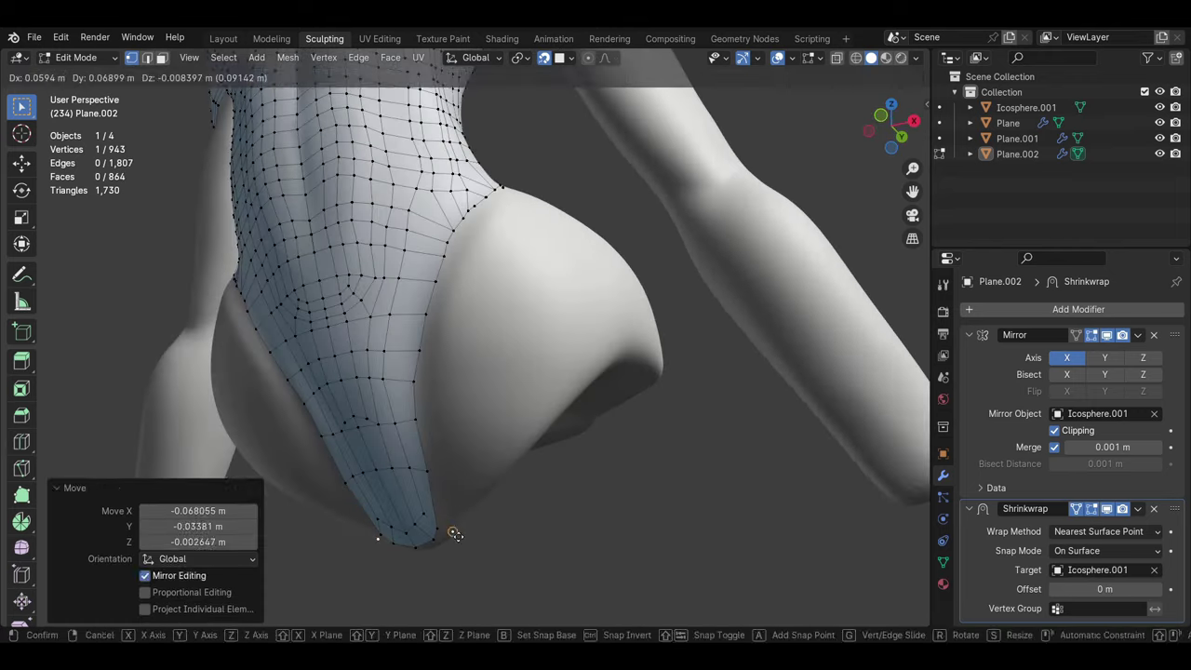
pyautogui.moveTo(446, 353); pyautogui.dragTo(484, 307, button='middle')
pyautogui.press('e')
pyautogui.moveTo(520, 231)
pyautogui.mouseDown(button='middle')
pyautogui.moveTo(518, 295)
pyautogui.moveTo(361, 315)
pyautogui.mouseUp(button='middle')
pyautogui.press('e')
pyautogui.click(518, 295)
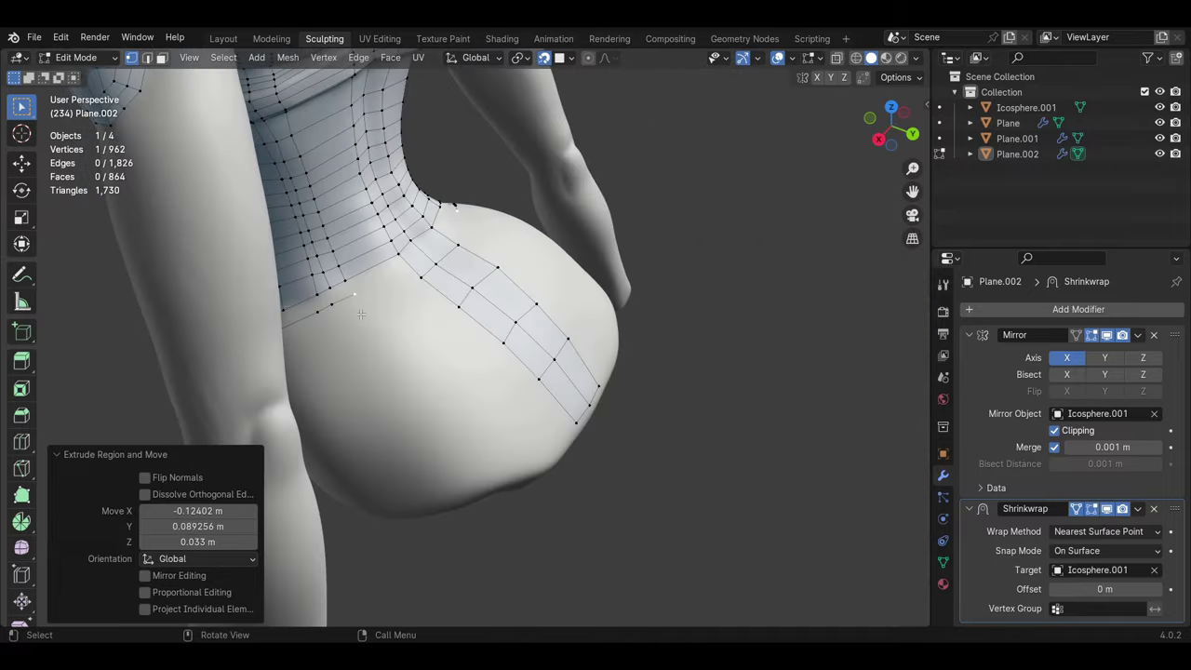
pyautogui.moveTo(419, 285); pyautogui.dragTo(452, 477, button='middle')
pyautogui.click(488, 283)
pyautogui.moveTo(488, 282)
pyautogui.mouseDown(button='middle')
pyautogui.moveTo(436, 514)
pyautogui.moveTo(471, 549)
pyautogui.mouseUp(button='middle')
# Step: Fill the remaining gap at the bottom tip with faces and slide a vertex into place
pyautogui.click(436, 514)
pyautogui.press('f')
pyautogui.moveTo(480, 430)
pyautogui.mouseDown(button='middle')
pyautogui.moveTo(428, 437)
pyautogui.moveTo(571, 494)
pyautogui.moveTo(457, 434)
pyautogui.moveTo(540, 435)
pyautogui.moveTo(624, 503)
pyautogui.mouseUp(button='middle')
pyautogui.press('1')
pyautogui.click(556, 402)
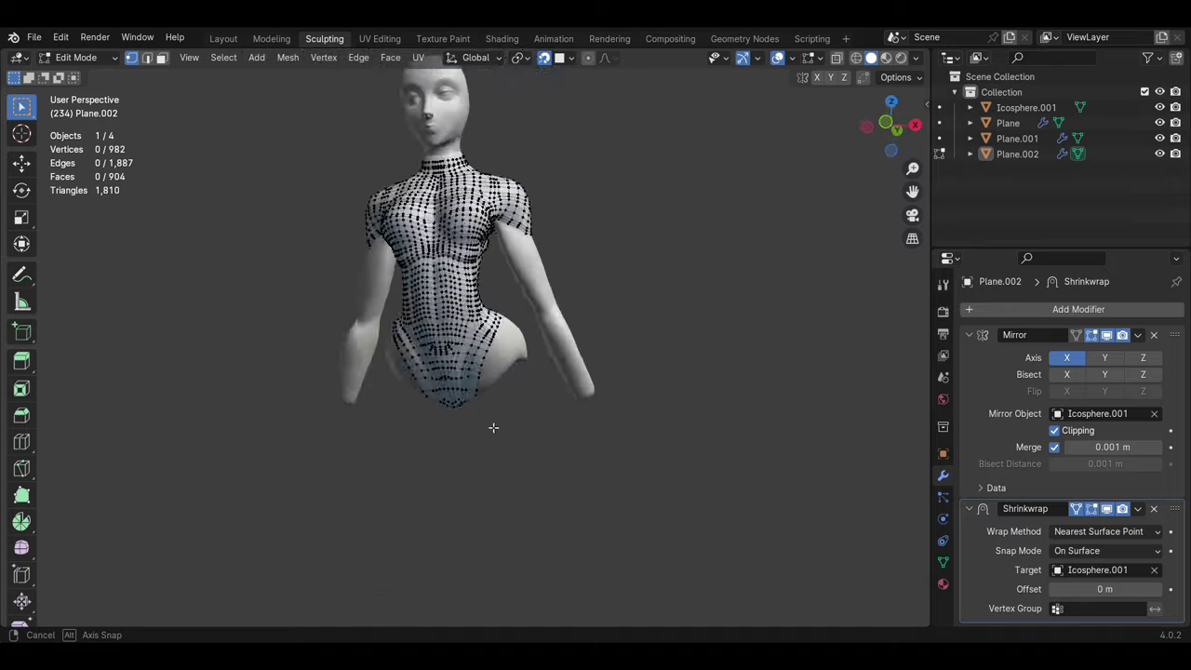
pyautogui.scroll(8, 426, 482)
pyautogui.click(483, 224)
# Step: Extrude an armpit edge and create a first new face linking shoulder and torso
pyautogui.press('e')
pyautogui.scroll(2, 498, 255)
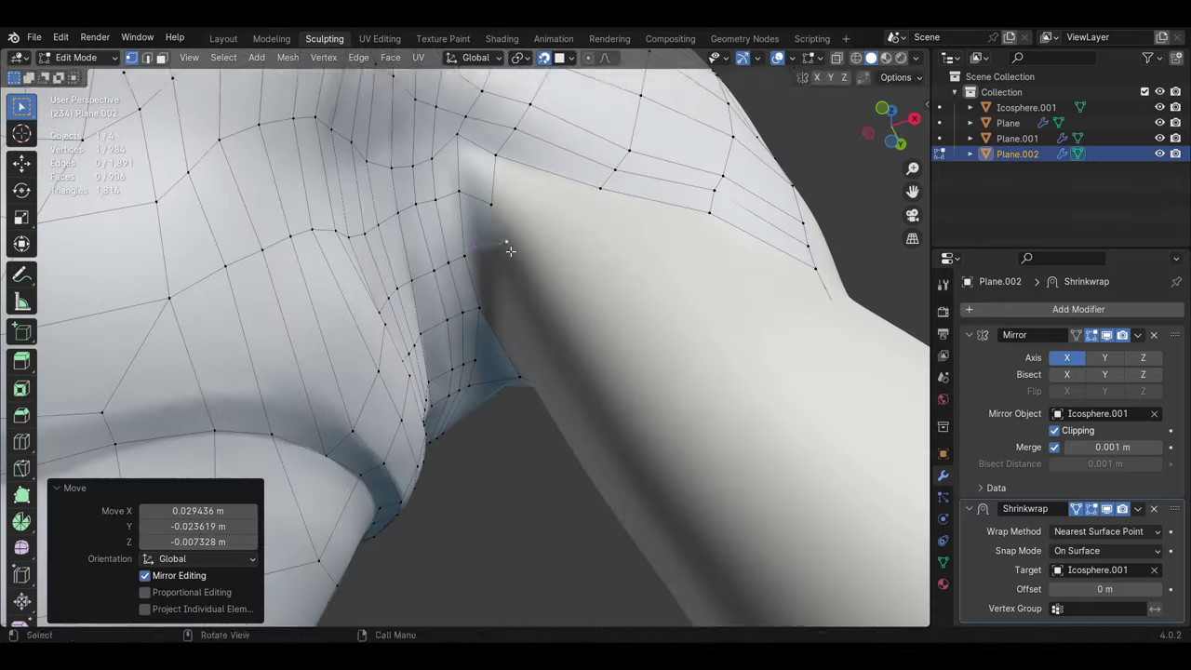
pyautogui.press('e')
pyautogui.click(571, 266)
pyautogui.moveTo(571, 267); pyautogui.dragTo(412, 204, button='middle')
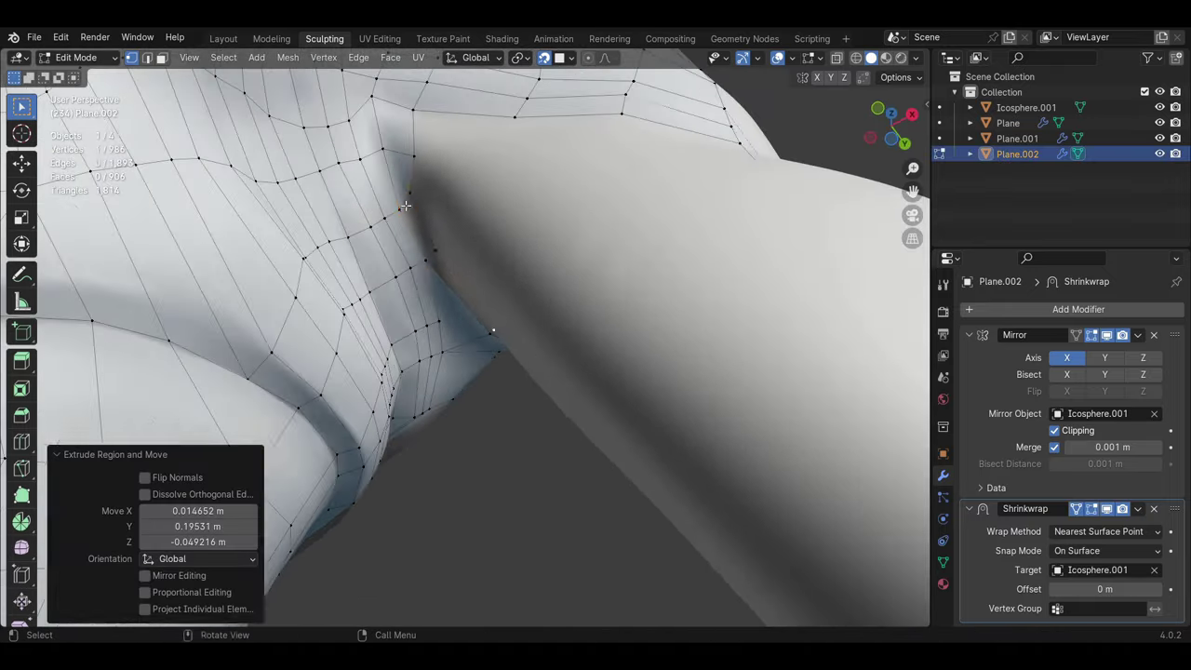
pyautogui.press('2')
pyautogui.moveTo(346, 242); pyautogui.dragTo(139, 60, button='middle')
pyautogui.keyDown('ctrl'); pyautogui.rightClick(519, 175); pyautogui.keyUp('ctrl')
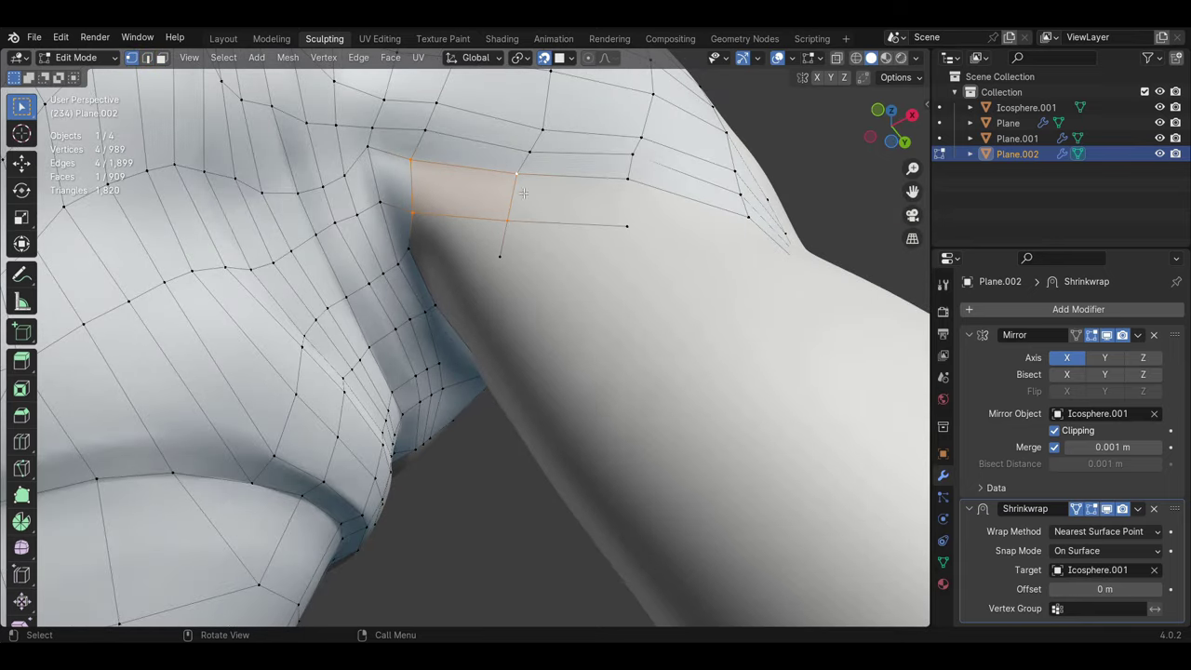
# Step: Extrude a new vertex from near the armpit and place it on the shoulder
pyautogui.moveTo(429, 257)
pyautogui.mouseDown(button='middle')
pyautogui.moveTo(518, 220)
pyautogui.moveTo(526, 341)
pyautogui.moveTo(549, 265)
pyautogui.mouseUp(button='middle')
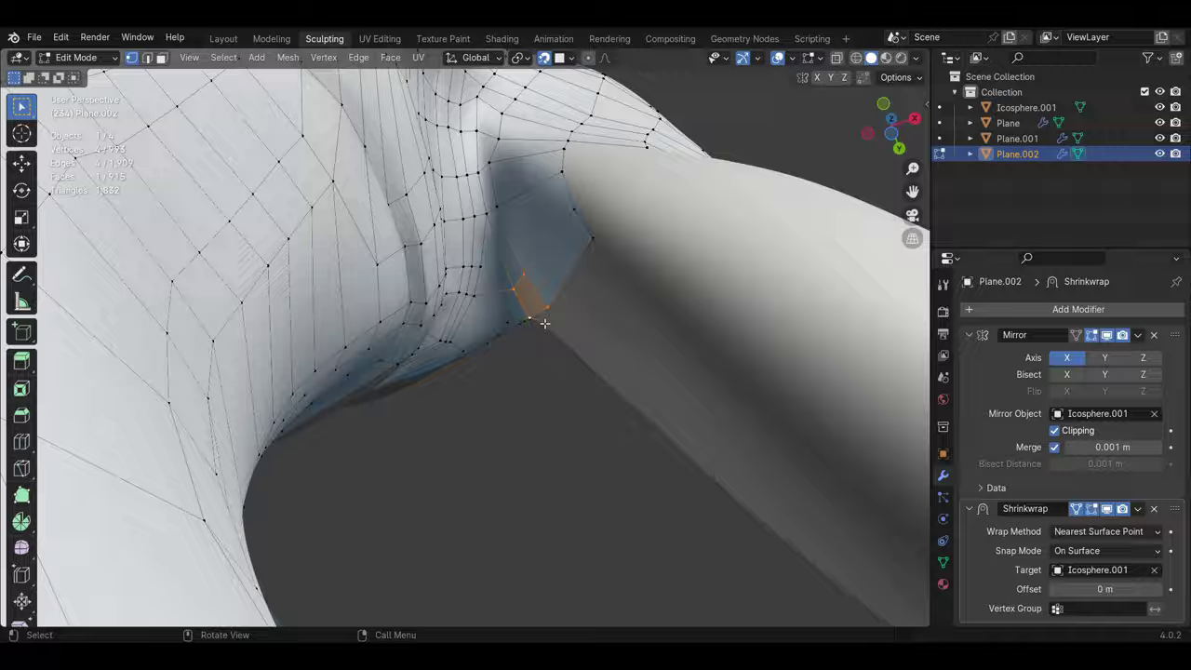
pyautogui.moveTo(539, 324); pyautogui.dragTo(577, 372, button='middle')
pyautogui.scroll(5, 627, 419)
pyautogui.moveTo(640, 488); pyautogui.dragTo(558, 419, button='middle')
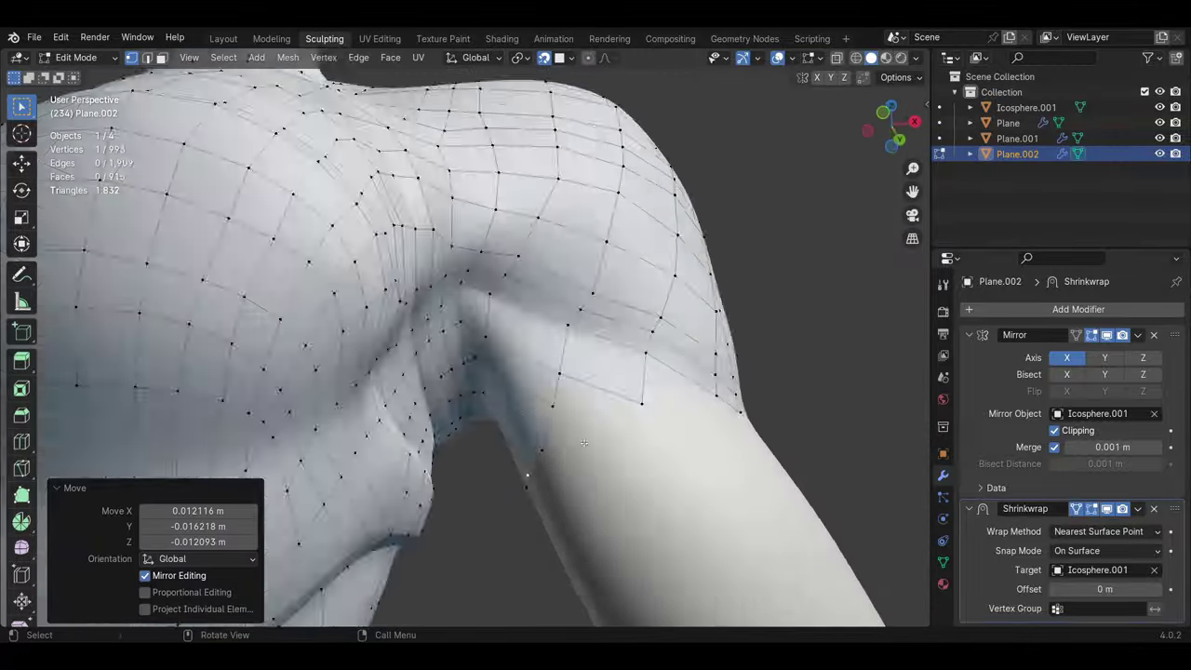
pyautogui.scroll(-3, 558, 419)
pyautogui.click(519, 393)
pyautogui.press('e')
pyautogui.click(471, 362)
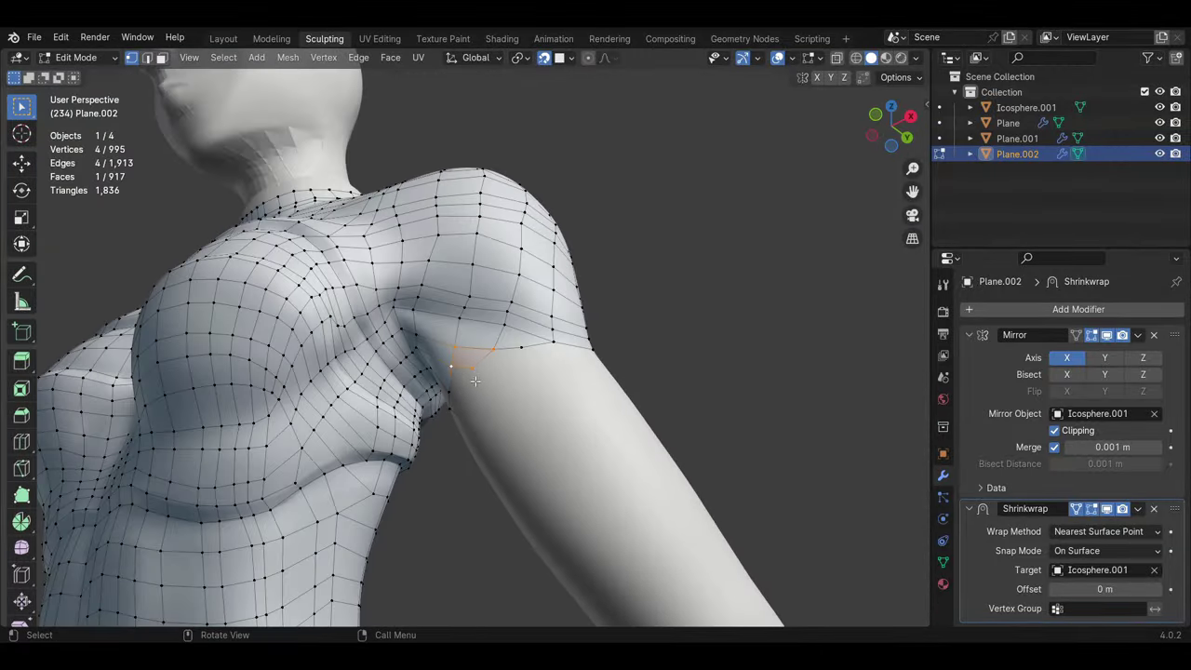
pyautogui.scroll(3, 558, 391)
pyautogui.scroll(3, 576, 395)
pyautogui.moveTo(577, 395)
pyautogui.mouseDown(button='middle')
pyautogui.moveTo(592, 399)
pyautogui.moveTo(556, 273)
pyautogui.moveTo(553, 181)
pyautogui.moveTo(407, 457)
pyautogui.moveTo(494, 422)
pyautogui.moveTo(409, 437)
pyautogui.moveTo(454, 448)
pyautogui.mouseUp(button='middle')
pyautogui.click(552, 180)
# Step: Move and extrude armpit vertices, then fill the gap with new faces
pyautogui.click(454, 447)
pyautogui.press('g')
pyautogui.moveTo(473, 392)
pyautogui.mouseDown(button='middle')
pyautogui.moveTo(475, 377)
pyautogui.moveTo(452, 409)
pyautogui.moveTo(619, 399)
pyautogui.moveTo(496, 385)
pyautogui.moveTo(574, 431)
pyautogui.moveTo(494, 415)
pyautogui.moveTo(492, 403)
pyautogui.moveTo(372, 489)
pyautogui.moveTo(427, 404)
pyautogui.moveTo(552, 446)
pyautogui.moveTo(406, 433)
pyautogui.moveTo(427, 467)
pyautogui.moveTo(503, 428)
pyautogui.mouseUp(button='middle')
pyautogui.press('e')
pyautogui.click(474, 378)
pyautogui.press('f')
pyautogui.hotkey('alt', 'a')
pyautogui.press('g')
pyautogui.click(496, 385)
# Step: Fill another armpit quad and reposition a torso-side vertex to close it up
pyautogui.press('f')
pyautogui.click(494, 415)
pyautogui.press('g')
pyautogui.click(372, 490)
pyautogui.press('g')
pyautogui.click(427, 404)
# Step: Extrude the upper-arm edge loop down the arm in several rings toward the wrist
pyautogui.scroll(-2, 502, 428)
pyautogui.keyDown('alt'); pyautogui.click(502, 426); pyautogui.keyUp('alt')
pyautogui.press('e')
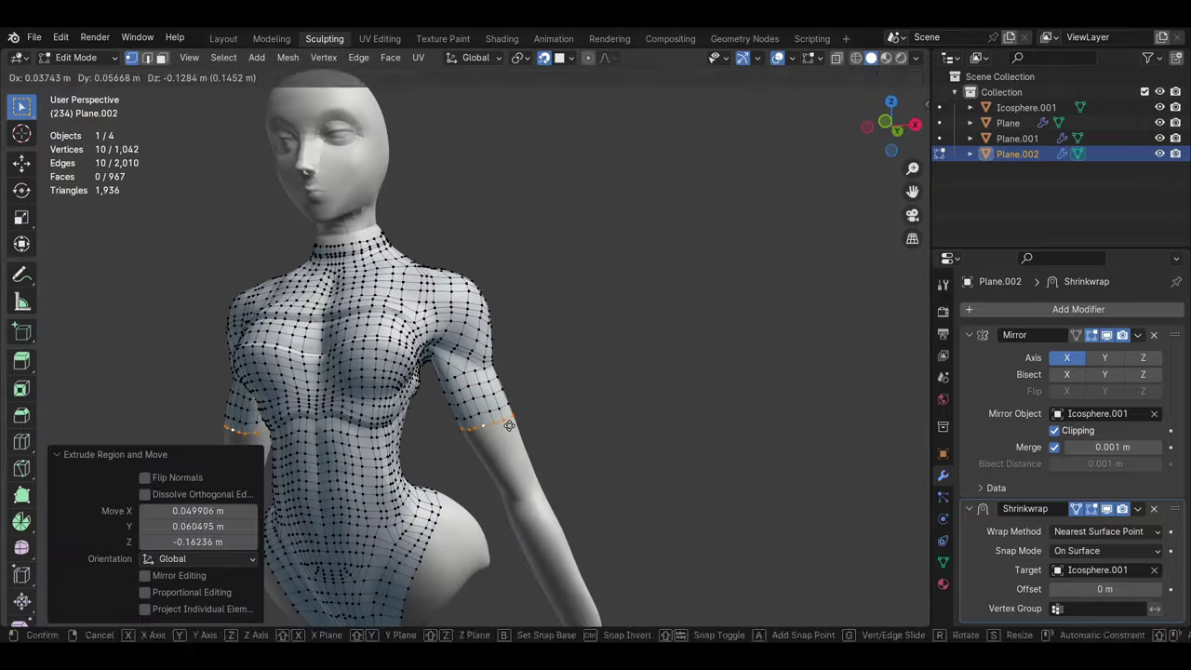
pyautogui.press('e')
pyautogui.moveTo(544, 505)
pyautogui.mouseDown(button='middle')
pyautogui.moveTo(516, 450)
pyautogui.moveTo(558, 442)
pyautogui.mouseUp(button='middle')
pyautogui.click(537, 460)
pyautogui.press('e')
pyautogui.click(563, 436)
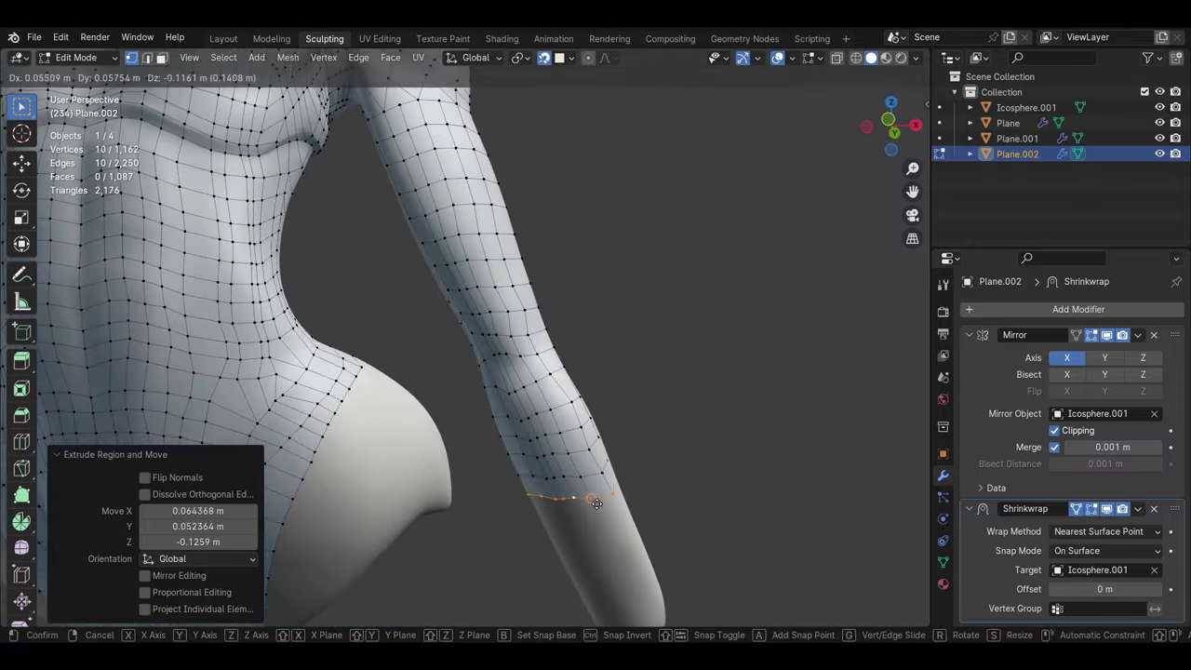
pyautogui.click(624, 554)
pyautogui.moveTo(624, 554)
pyautogui.mouseDown(button='middle')
pyautogui.moveTo(375, 601)
pyautogui.moveTo(427, 329)
pyautogui.mouseUp(button='middle')
pyautogui.hotkey('alt', 'a')
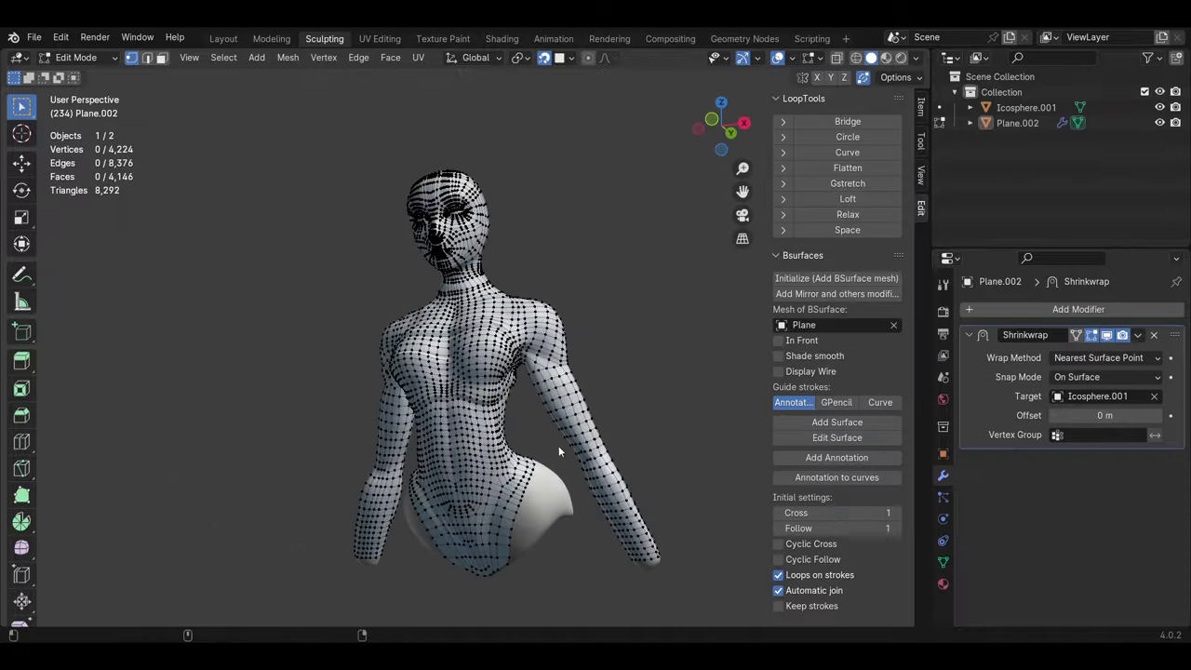
# Step: Back in Object Mode, shade Plane.002 smooth and hide Icosphere.001
pyautogui.click(1136, 335)
pyautogui.press('Tab')
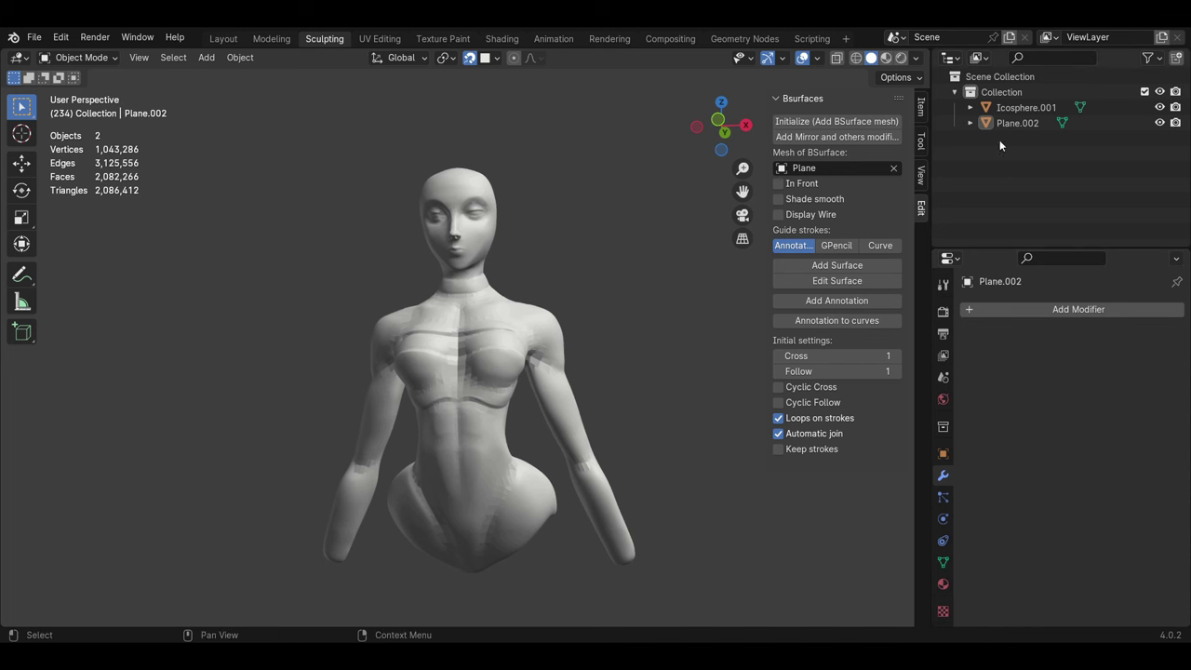
pyautogui.click(441, 437)
pyautogui.rightClick(441, 438)
pyautogui.press('Escape')
pyautogui.moveTo(483, 437); pyautogui.dragTo(534, 403, button='middle')
pyautogui.rightClick(458, 374)
pyautogui.click(458, 372)
pyautogui.click(1026, 107)
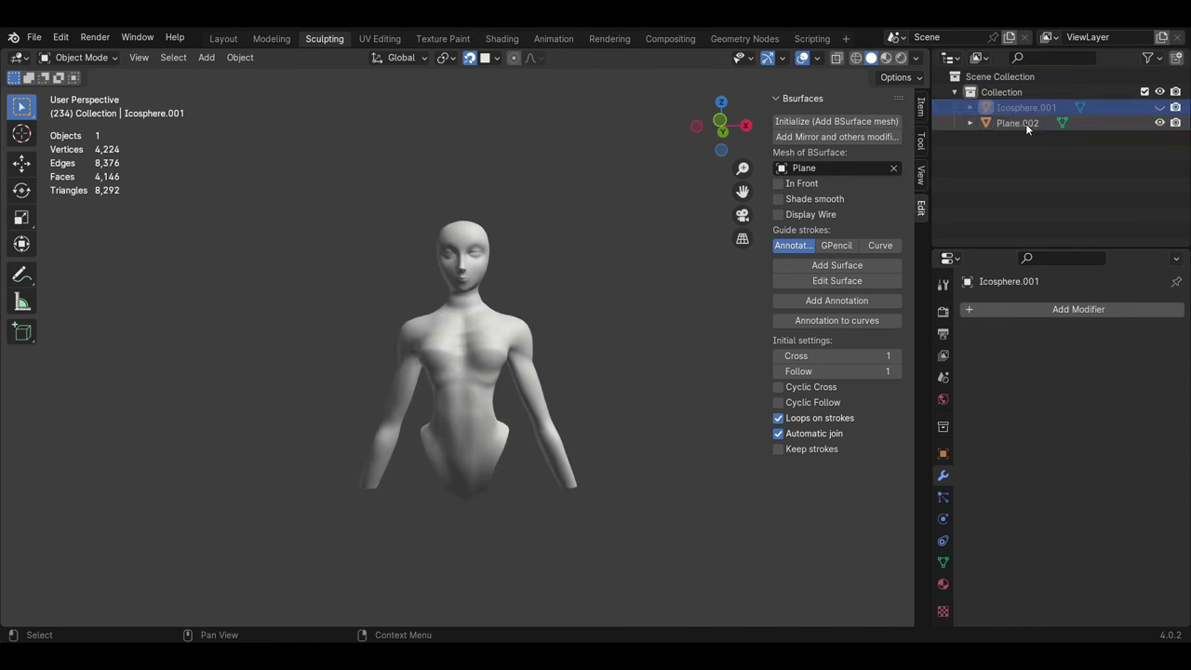
# Step: Add Subdivision Surface and Shrinkwrap modifiers, with Icosphere.001 as the Shrinkwrap target
pyautogui.click(1099, 310)
pyautogui.click(930, 351)
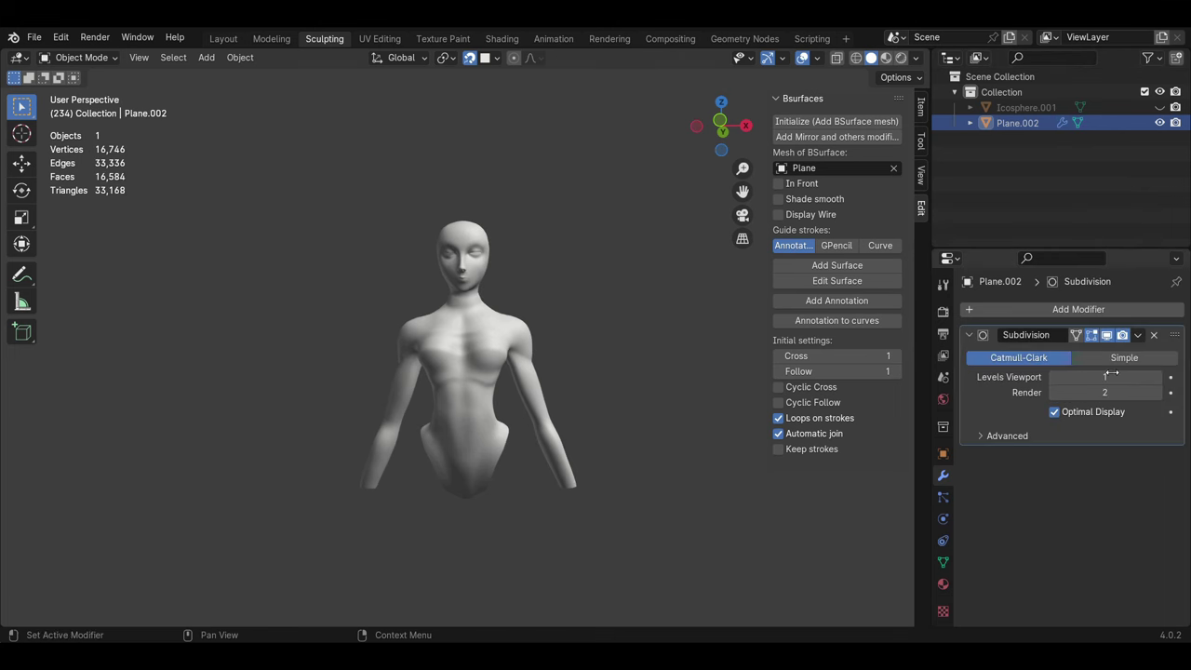
pyautogui.click(1048, 312)
pyautogui.click(908, 367)
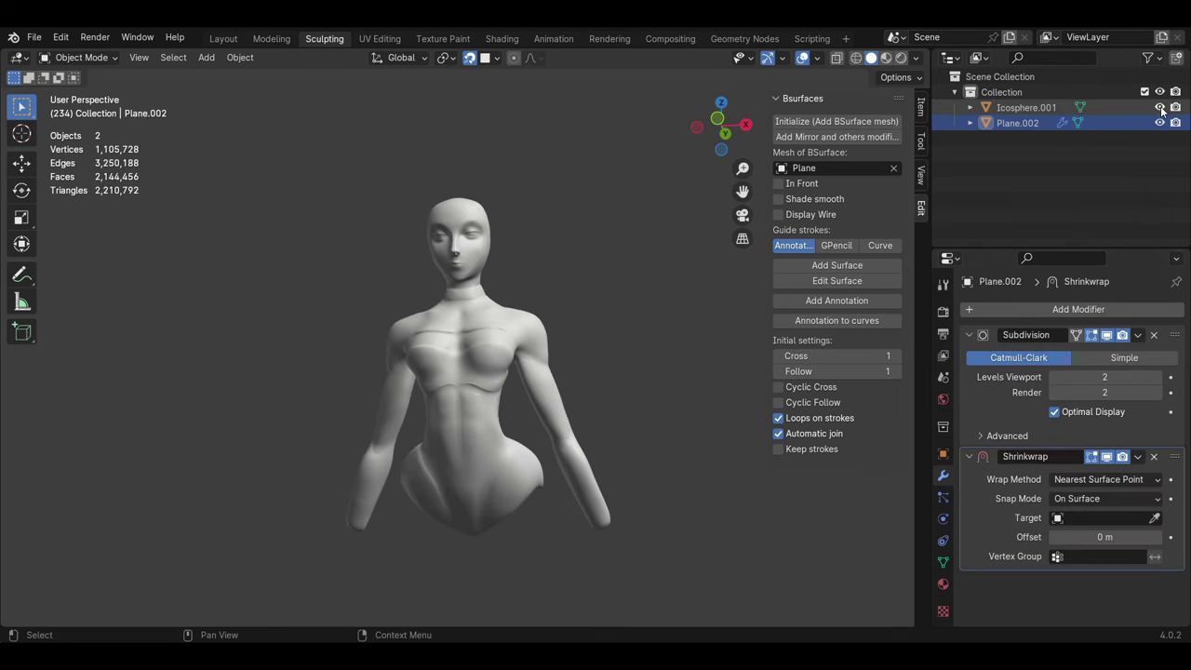
pyautogui.click(985, 108)
pyautogui.click(1159, 107)
pyautogui.moveTo(439, 411)
pyautogui.mouseDown(button='middle')
pyautogui.moveTo(442, 388)
pyautogui.moveTo(364, 513)
pyautogui.moveTo(365, 449)
pyautogui.mouseUp(button='middle')
pyautogui.scroll(3, 364, 449)
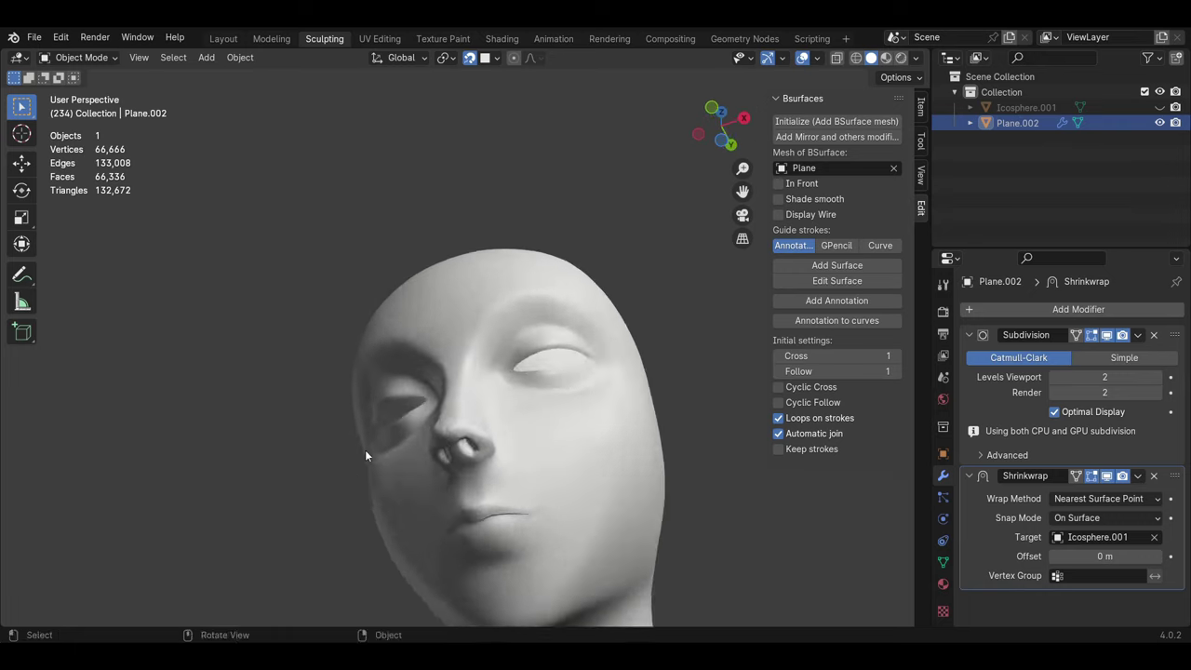
pyautogui.scroll(3, 536, 444)
pyautogui.moveTo(536, 444)
pyautogui.mouseDown(button='middle')
pyautogui.moveTo(426, 451)
pyautogui.moveTo(628, 385)
pyautogui.moveTo(458, 398)
pyautogui.moveTo(221, 518)
pyautogui.moveTo(651, 437)
pyautogui.mouseUp(button='middle')
pyautogui.scroll(-5, 426, 451)
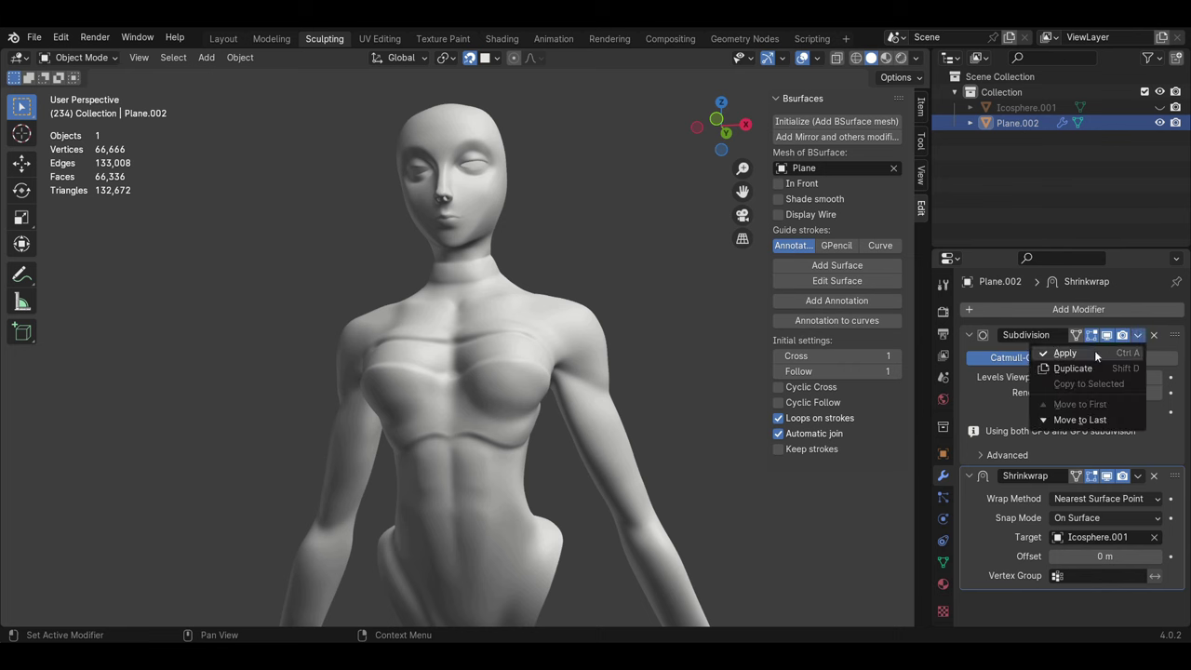
# Step: Apply the Subdivision and Shrinkwrap modifiers to Plane.002
pyautogui.click(1094, 350)
pyautogui.click(1136, 335)
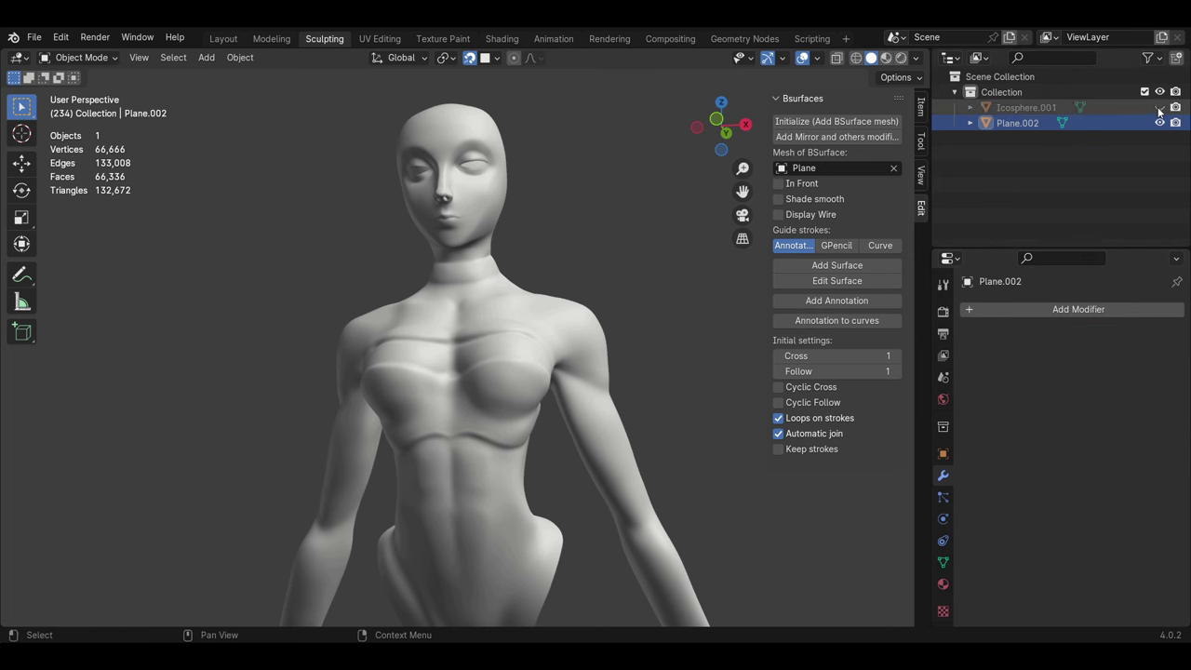
pyautogui.scroll(3, 497, 390)
pyautogui.scroll(3, 510, 420)
pyautogui.scroll(2, 517, 432)
pyautogui.click(517, 432)
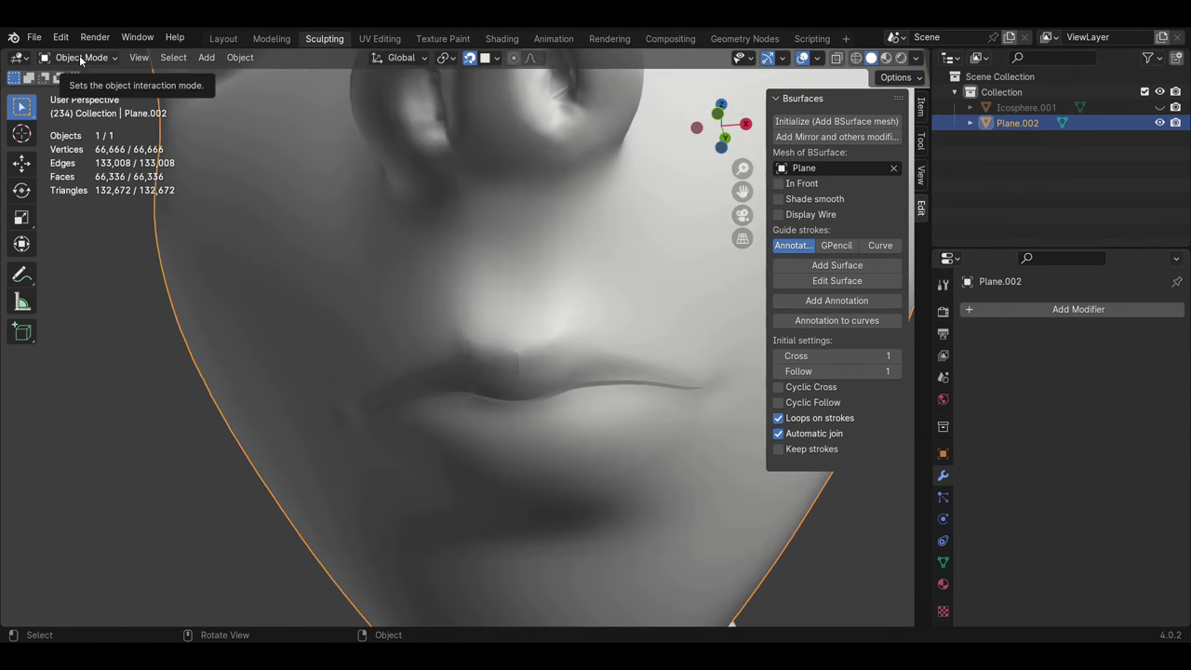
# Step: Switch Plane.002 into Sculpt Mode
pyautogui.scroll(-5, 344, 311)
pyautogui.moveTo(343, 312)
pyautogui.mouseDown(button='middle')
pyautogui.moveTo(587, 260)
pyautogui.moveTo(595, 319)
pyautogui.moveTo(391, 326)
pyautogui.moveTo(438, 426)
pyautogui.mouseUp(button='middle')
pyautogui.click(82, 56)
pyautogui.click(65, 78)
# Step: Orbit and zoom around the face, head and torso to inspect the sculpt
pyautogui.scroll(2, 465, 409)
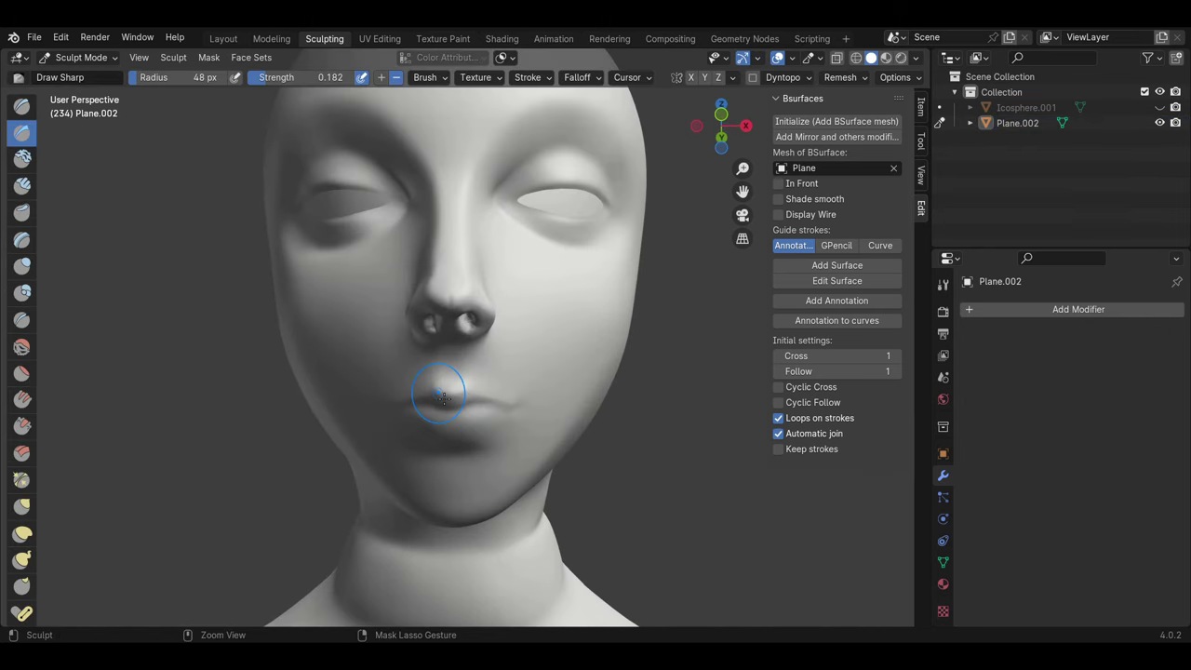
pyautogui.moveTo(494, 402); pyautogui.dragTo(465, 359, button='middle')
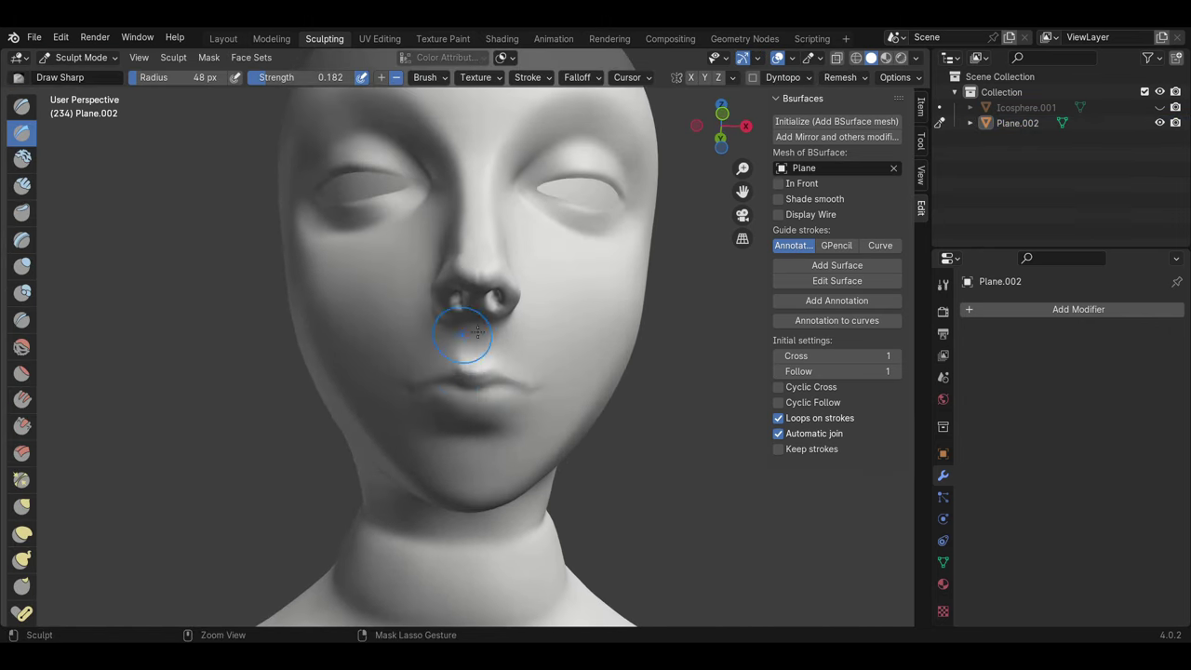
pyautogui.scroll(-5, 505, 332)
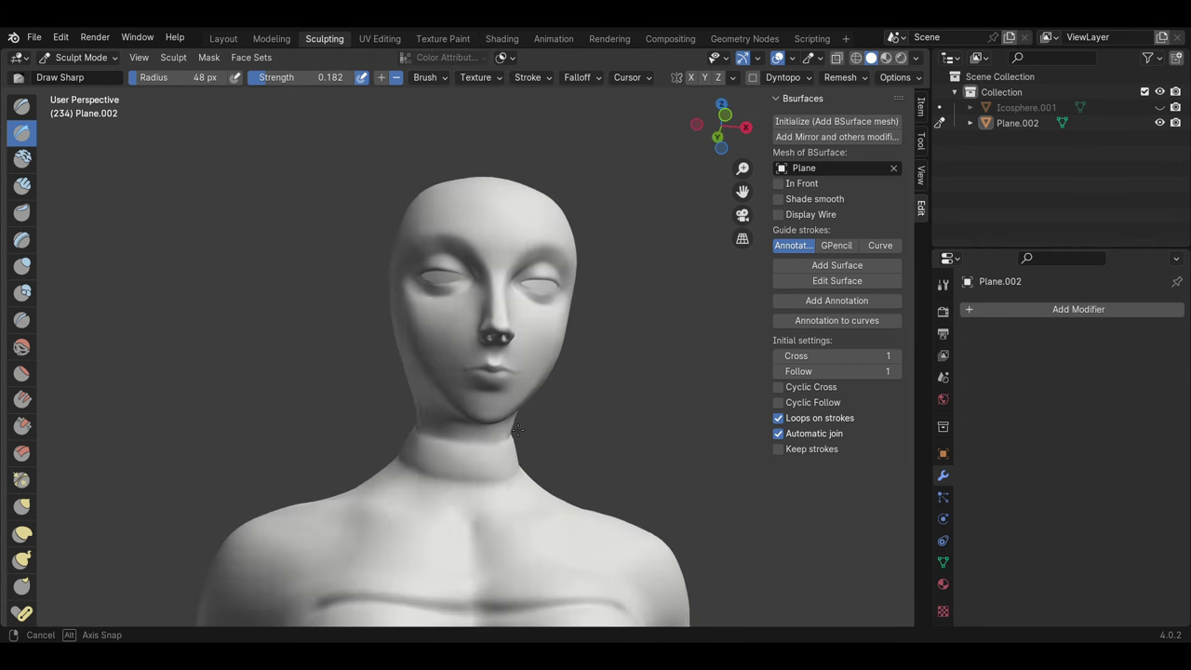
pyautogui.moveTo(510, 486)
pyautogui.mouseDown(button='middle')
pyautogui.moveTo(526, 435)
pyautogui.moveTo(494, 336)
pyautogui.mouseUp(button='middle')
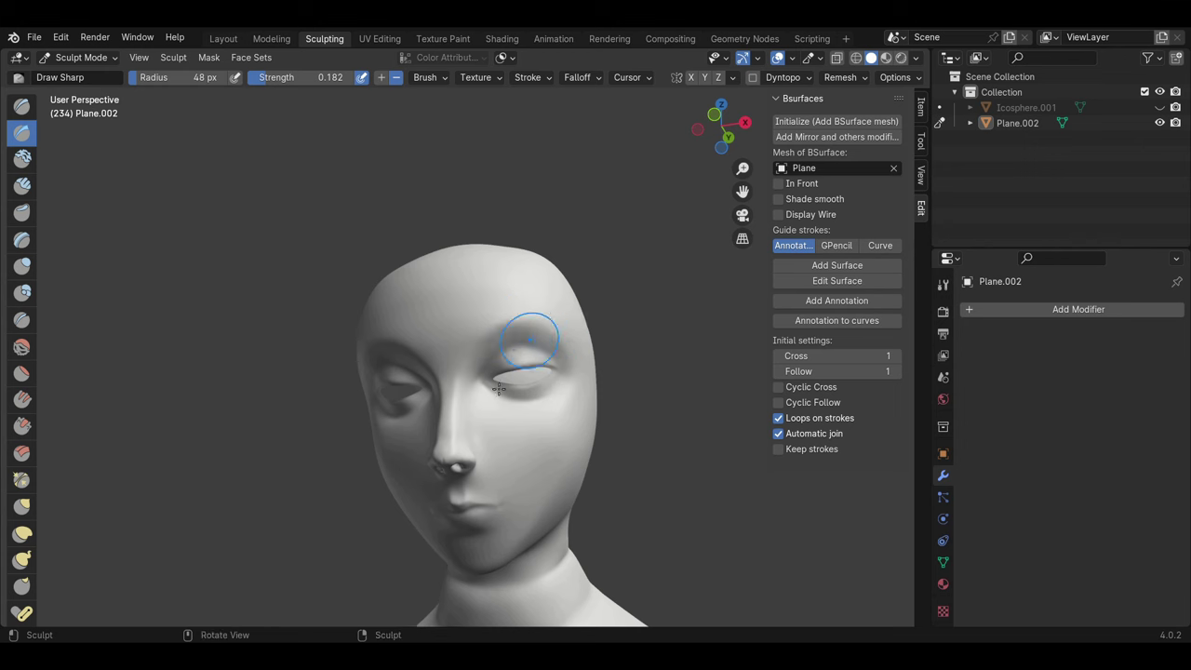
pyautogui.scroll(-3, 543, 331)
pyautogui.moveTo(558, 596)
pyautogui.keyDown('shift'); pyautogui.mouseDown(button='middle')
pyautogui.moveTo(564, 452)
pyautogui.moveTo(498, 369)
pyautogui.moveTo(452, 493)
pyautogui.moveTo(722, 515)
pyautogui.moveTo(558, 279)
pyautogui.mouseUp(button='middle'); pyautogui.keyUp('shift')
pyautogui.scroll(3, 457, 363)
pyautogui.scroll(2, 457, 364)
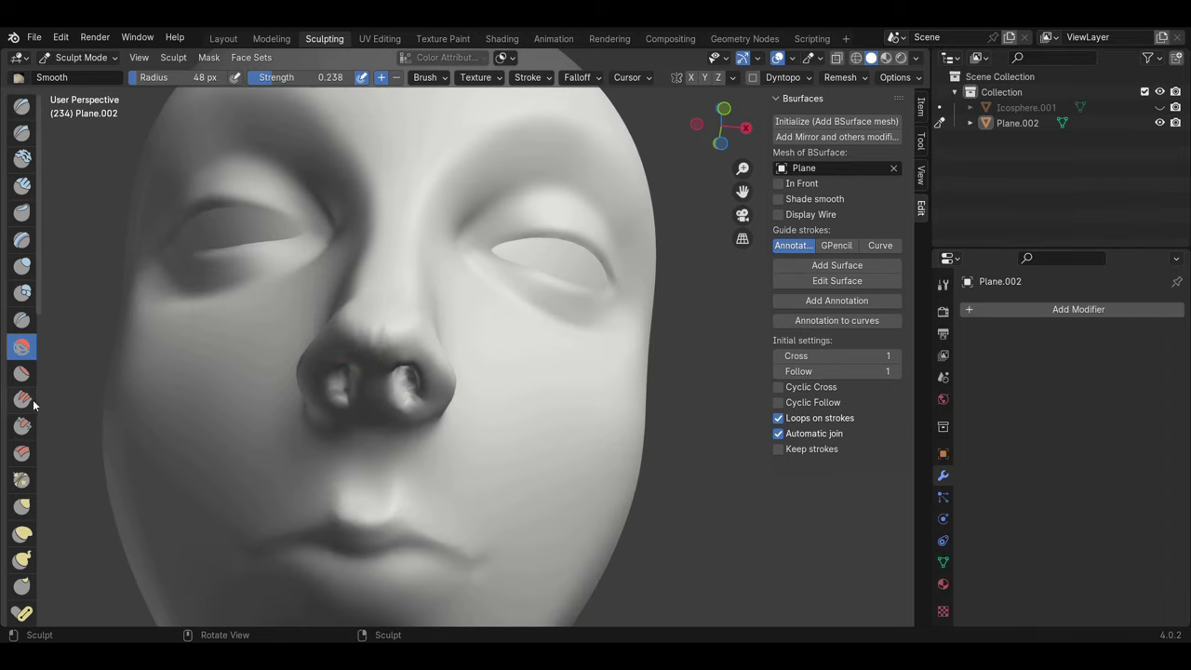
pyautogui.scroll(-2, 440, 371)
pyautogui.scroll(-2, 400, 381)
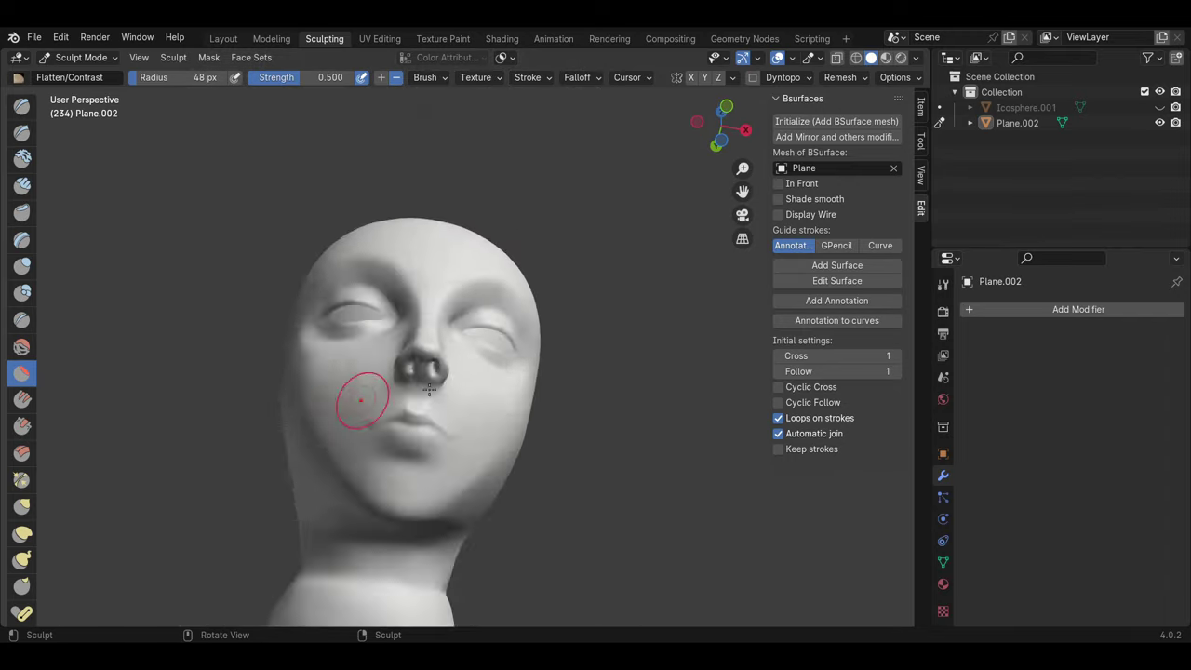
pyautogui.scroll(-2, 364, 399)
pyautogui.scroll(-2, 475, 421)
pyautogui.scroll(5, 433, 389)
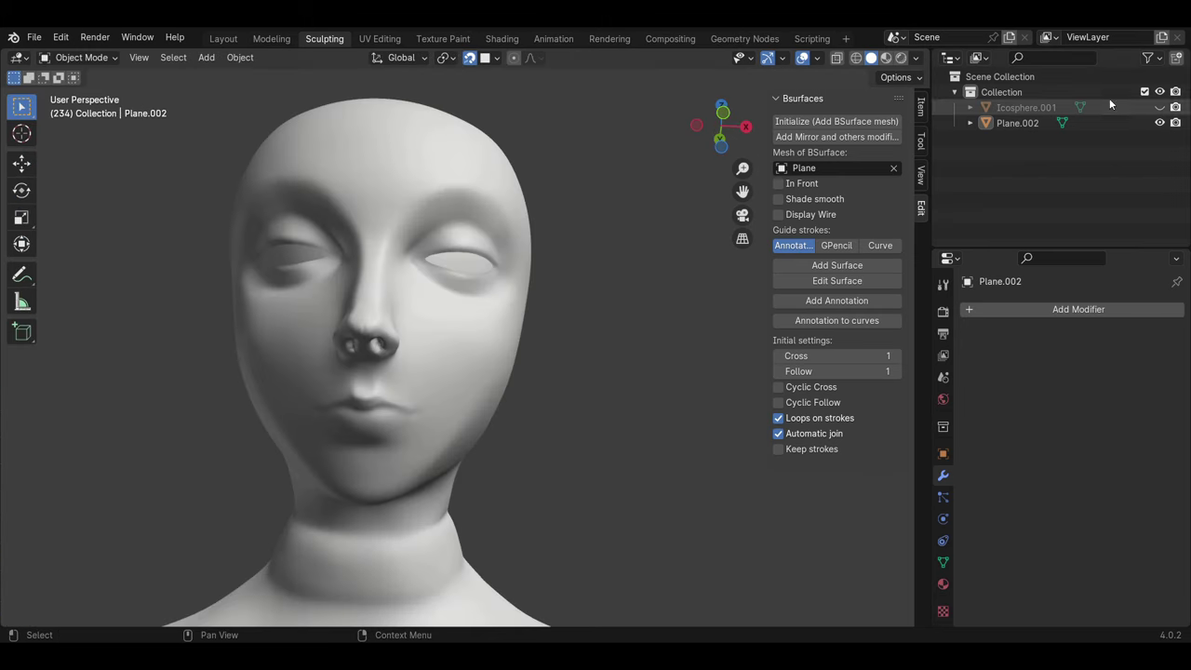
# Step: Add a small scaled-down plane near the eye and enter Edit Mode on it
pyautogui.moveTo(433, 389); pyautogui.dragTo(382, 316, button='middle')
pyautogui.hotkey('shift', 'a')
pyautogui.press('s')
pyautogui.click(435, 342)
pyautogui.press('Tab')
pyautogui.press('KP_Decimal')
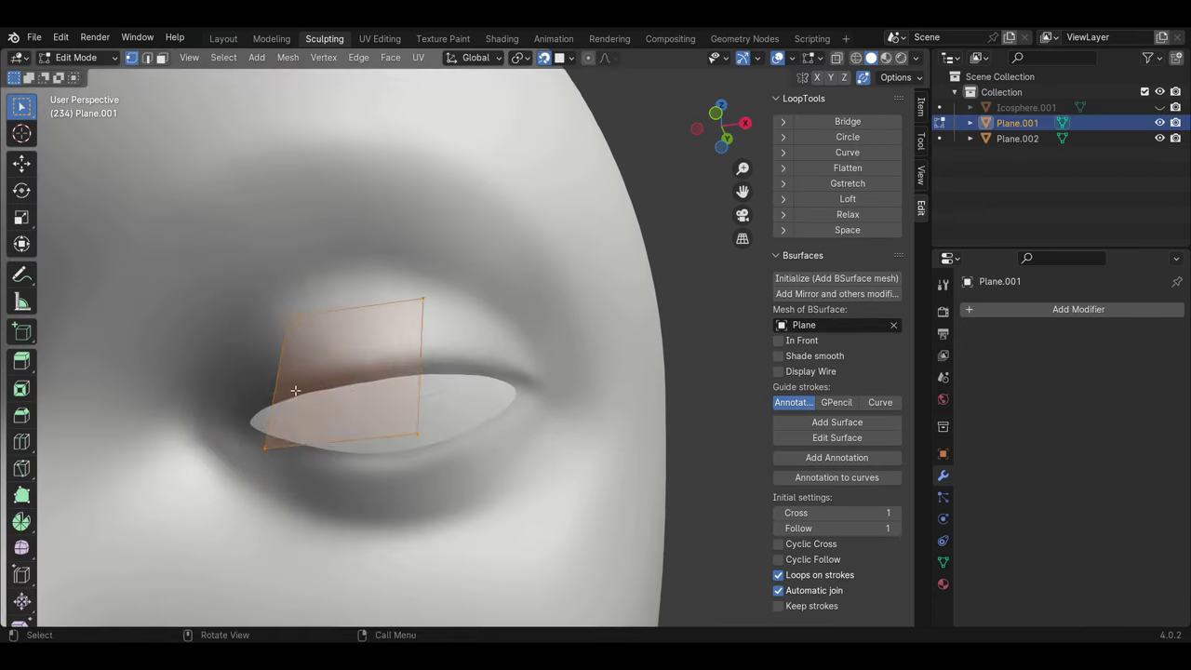
# Step: Position the plane's vertices above the eye and extrude the strip further
pyautogui.moveTo(411, 430); pyautogui.dragTo(315, 403, button='middle')
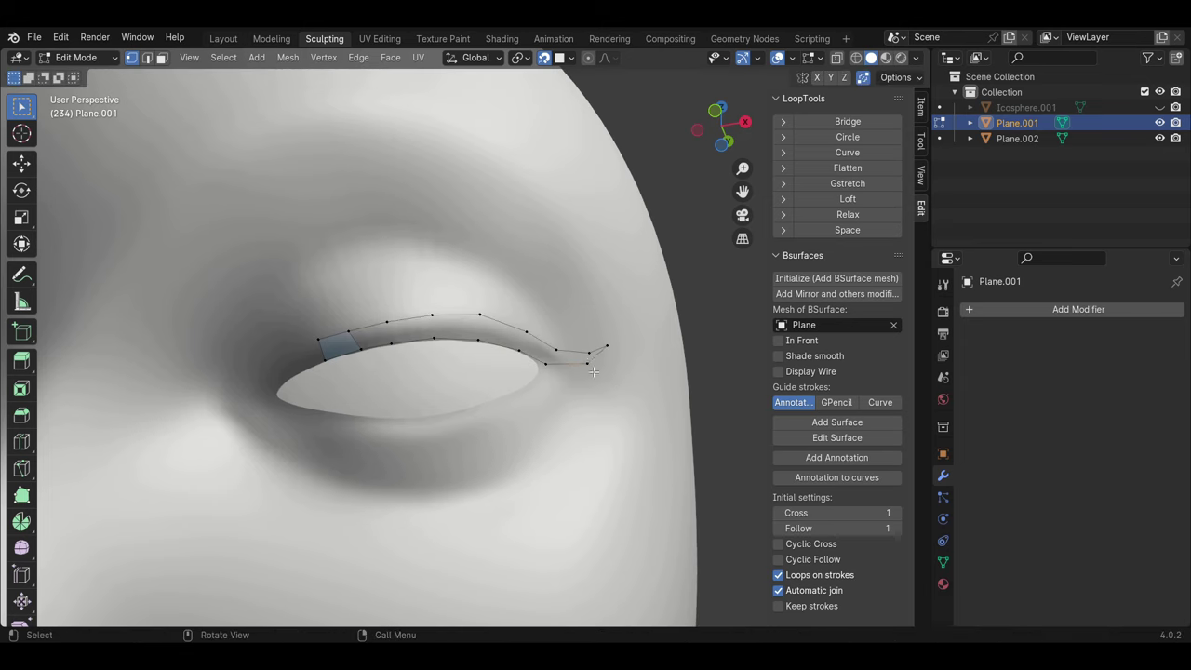
pyautogui.scroll(-3, 558, 363)
pyautogui.click(382, 347)
pyautogui.scroll(3, 381, 347)
pyautogui.press('e')
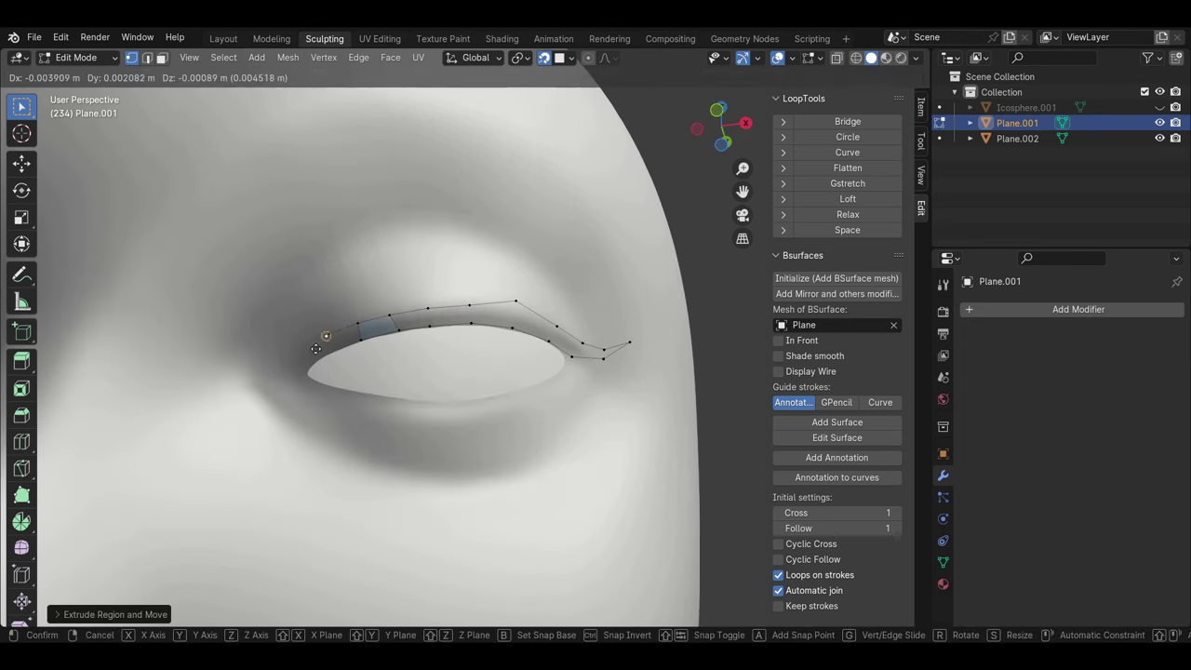
pyautogui.click(321, 368)
pyautogui.scroll(-3, 321, 368)
pyautogui.scroll(3, 146, 112)
pyautogui.scroll(-3, 518, 347)
# Step: Add a Solidify modifier to the strip with -0.12 m thickness
pyautogui.press('Tab')
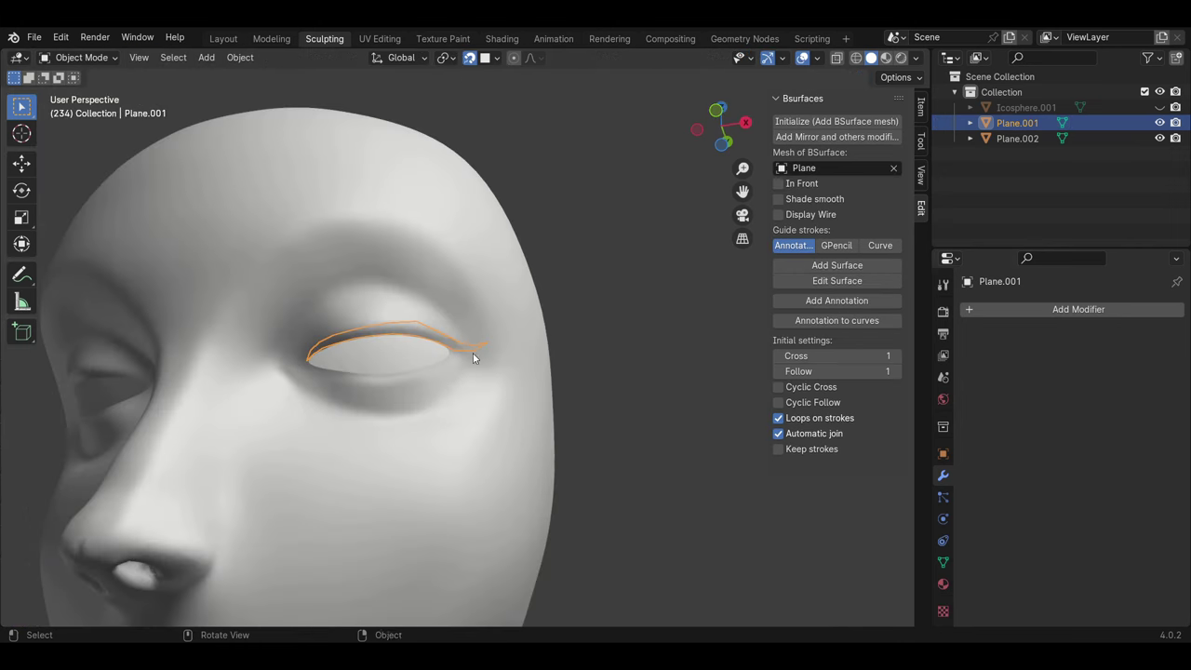
pyautogui.click(1078, 309)
pyautogui.click(883, 419)
pyautogui.moveTo(1104, 377); pyautogui.dragTo(1130, 377)
pyautogui.scroll(-3, 441, 382)
# Step: Extrude two more sections along the strip's lower edge
pyautogui.press('Tab')
pyautogui.scroll(3, 392, 201)
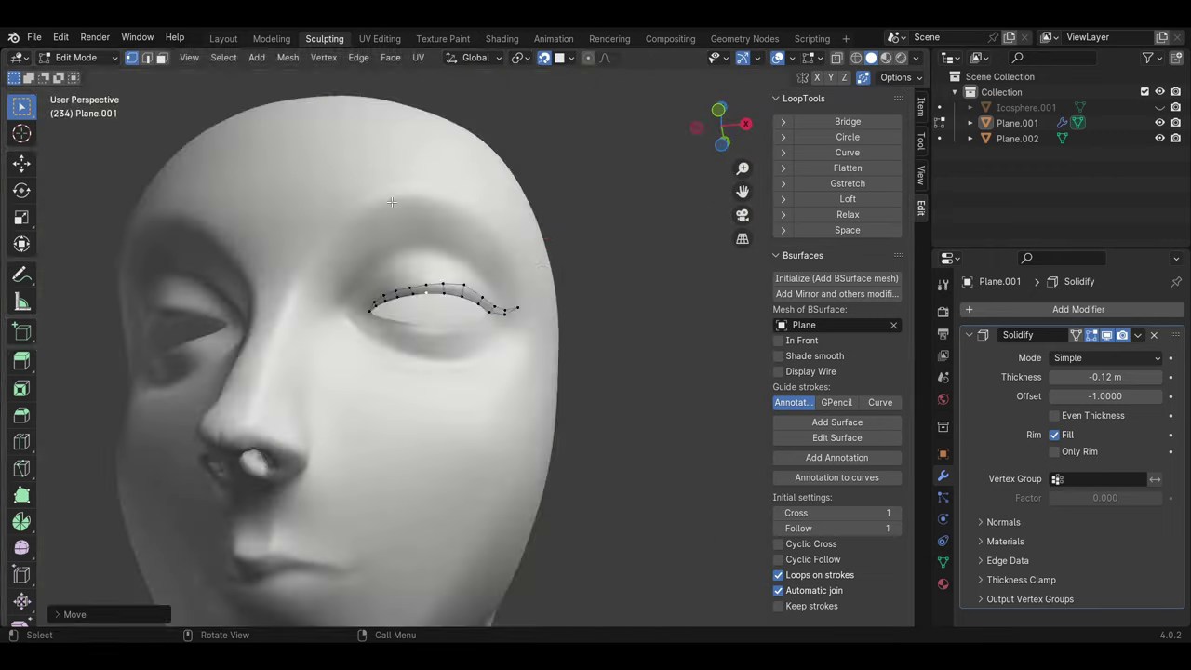
pyautogui.scroll(3, 392, 201)
pyautogui.press('Tab')
pyautogui.scroll(-3, 611, 224)
pyautogui.press('KP_Decimal')
pyautogui.press('Tab')
pyautogui.moveTo(279, 419)
pyautogui.mouseDown(button='middle')
pyautogui.moveTo(298, 372)
pyautogui.moveTo(307, 481)
pyautogui.mouseUp(button='middle')
pyautogui.moveTo(407, 465); pyautogui.dragTo(438, 429, button='middle')
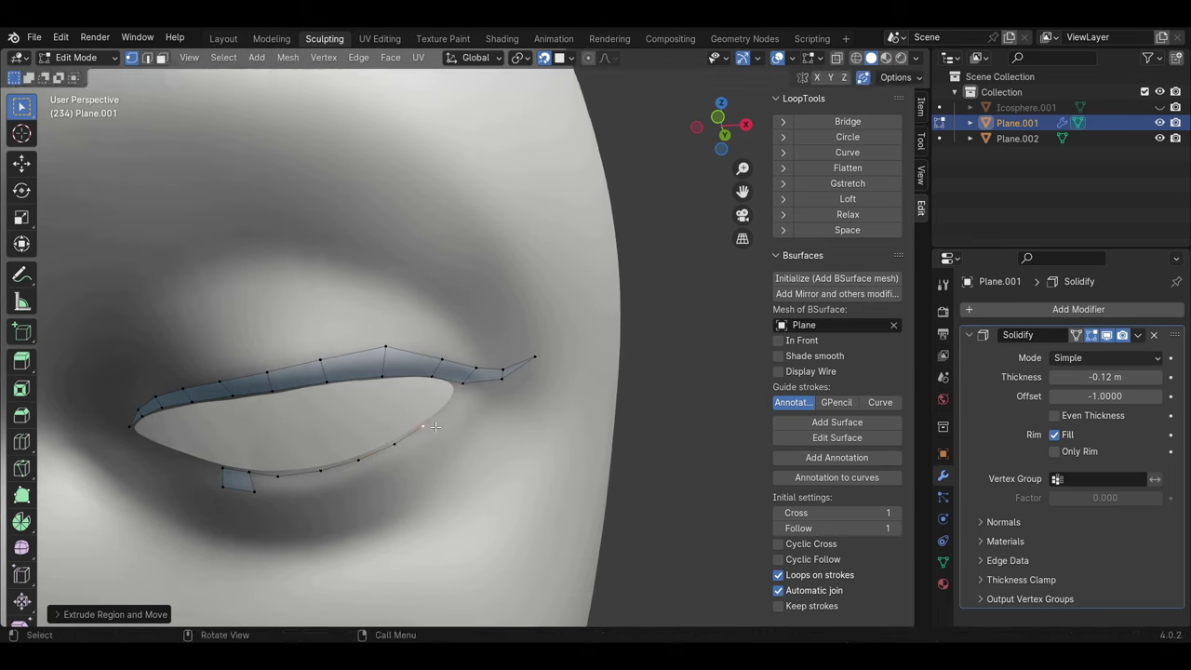
pyautogui.press('e')
pyautogui.click(328, 507)
pyautogui.press('e')
pyautogui.click(183, 465)
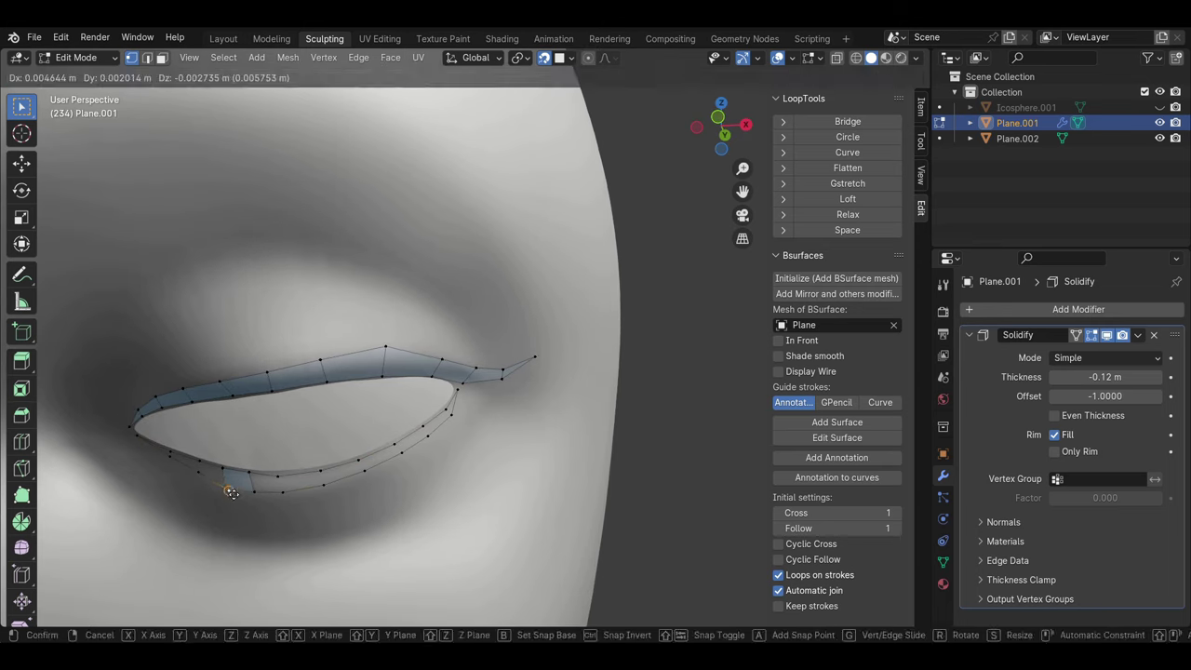
# Step: Reposition a lower-edge vertex of the strip in vertex select mode
pyautogui.press('2')
pyautogui.press('Tab')
pyautogui.click(74, 57)
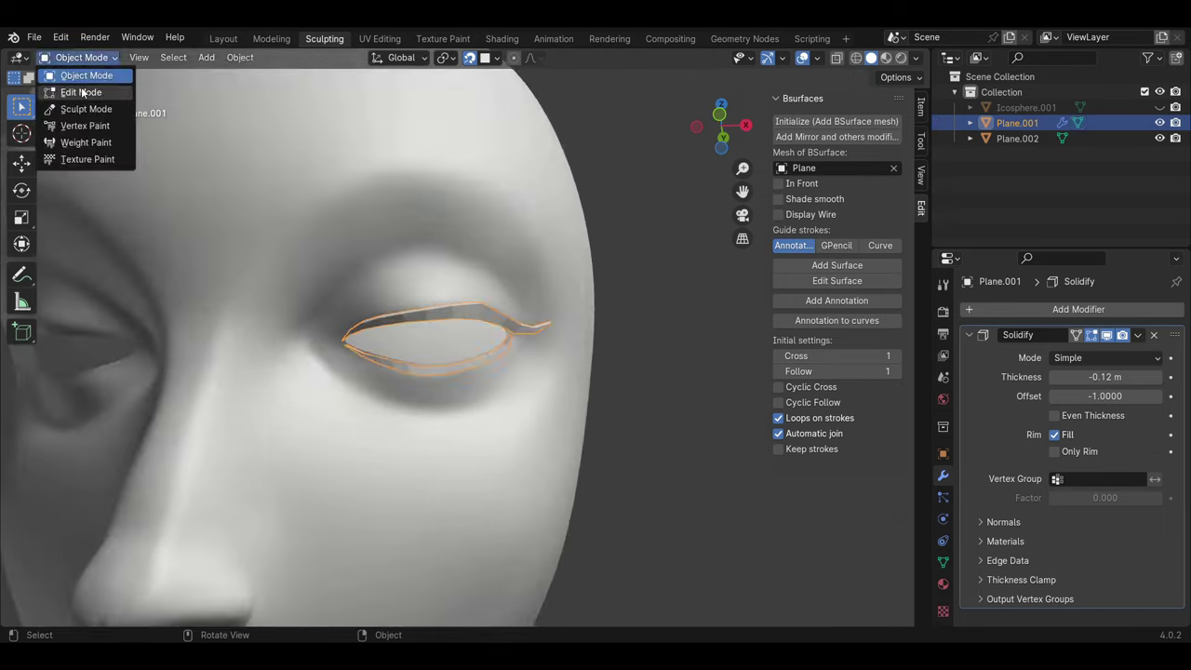
pyautogui.click(80, 93)
pyautogui.press('1')
pyautogui.press('g')
pyautogui.click(331, 403)
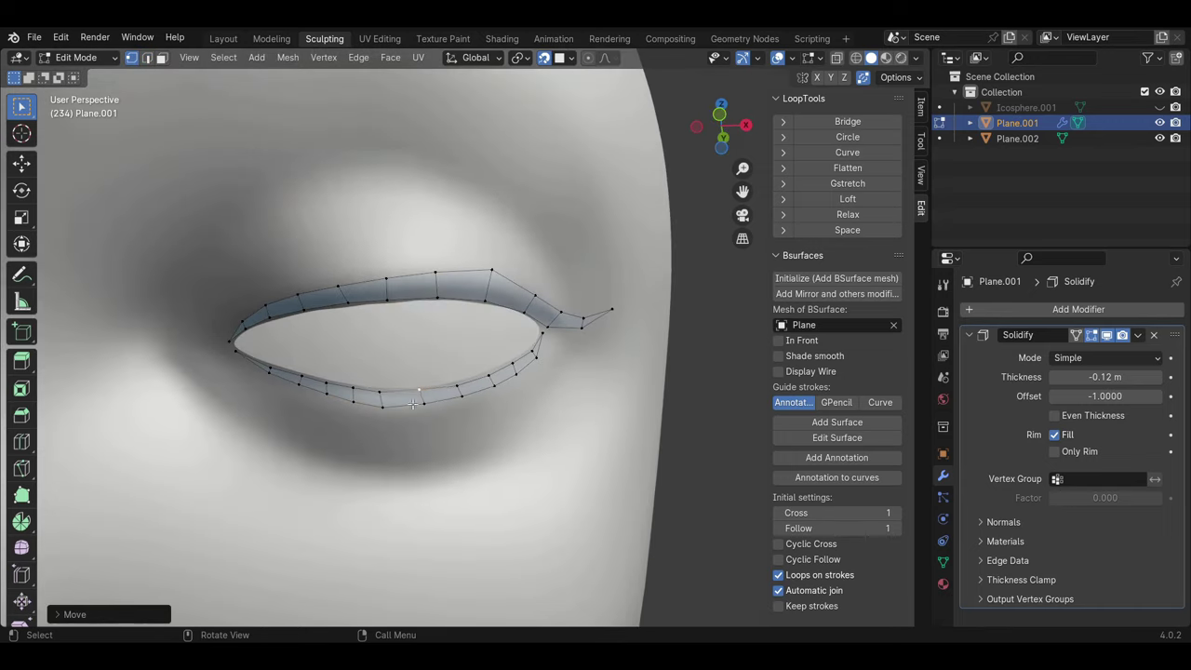
pyautogui.press('Tab')
pyautogui.moveTo(447, 335); pyautogui.dragTo(495, 339, button='middle')
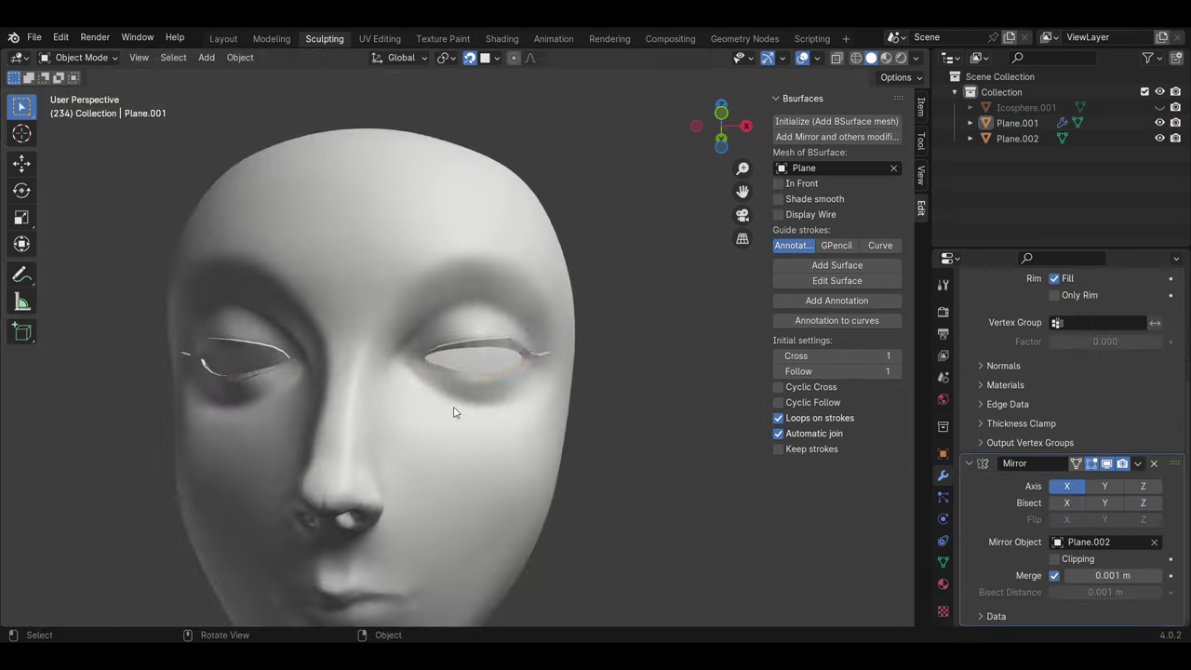
# Step: Extrude new corner vertices and start a second row of the eyebrow chain
pyautogui.press('e')
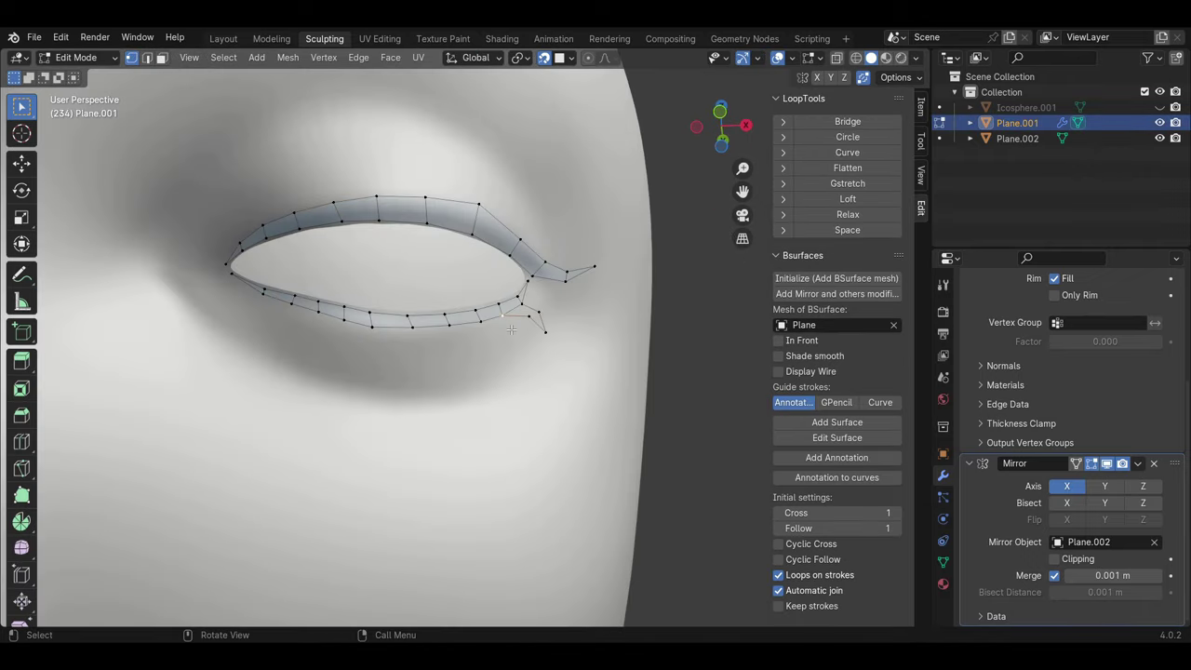
pyautogui.click(510, 329)
pyautogui.moveTo(510, 329); pyautogui.dragTo(457, 320, button='middle')
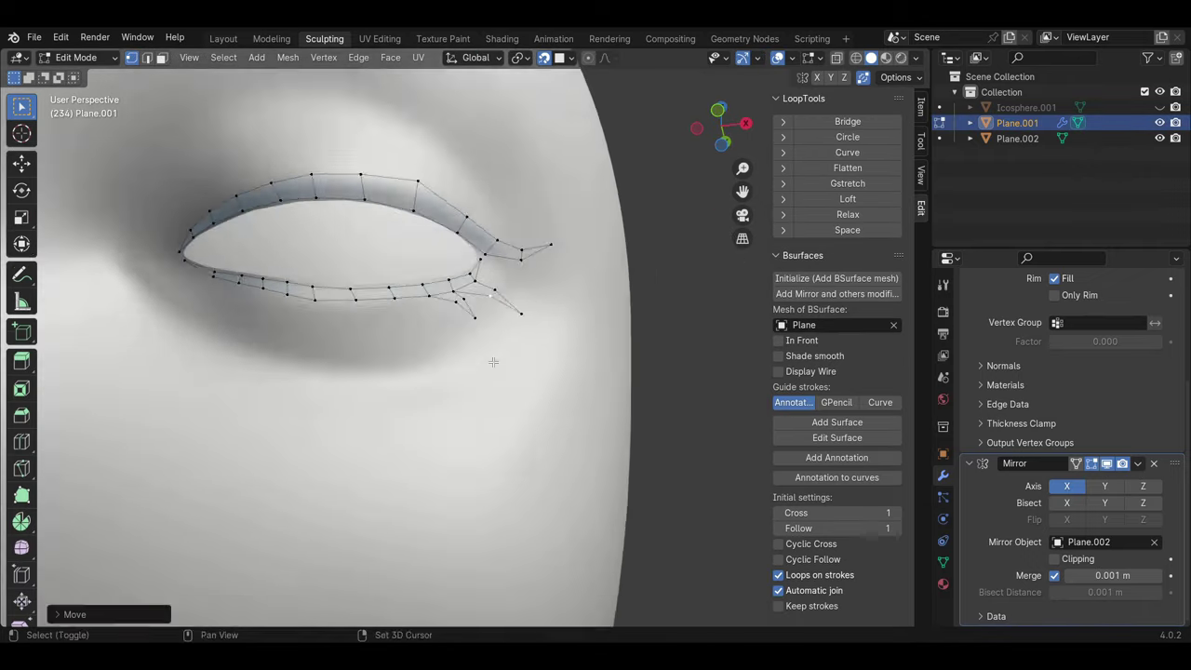
pyautogui.press('2')
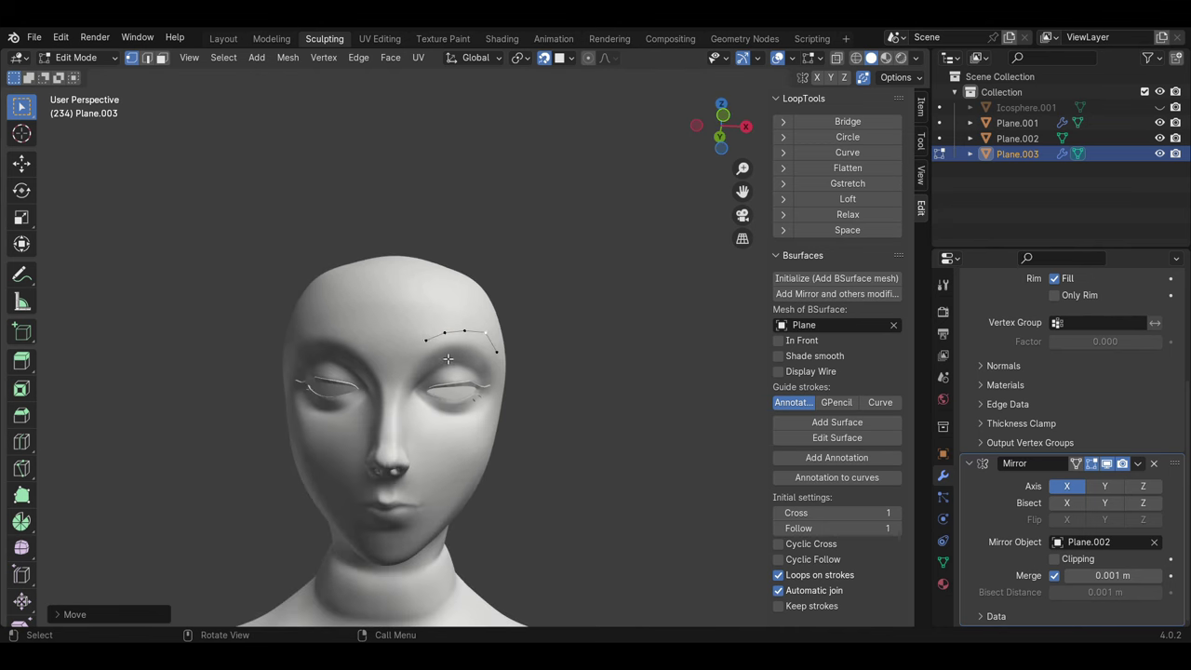
pyautogui.press('e')
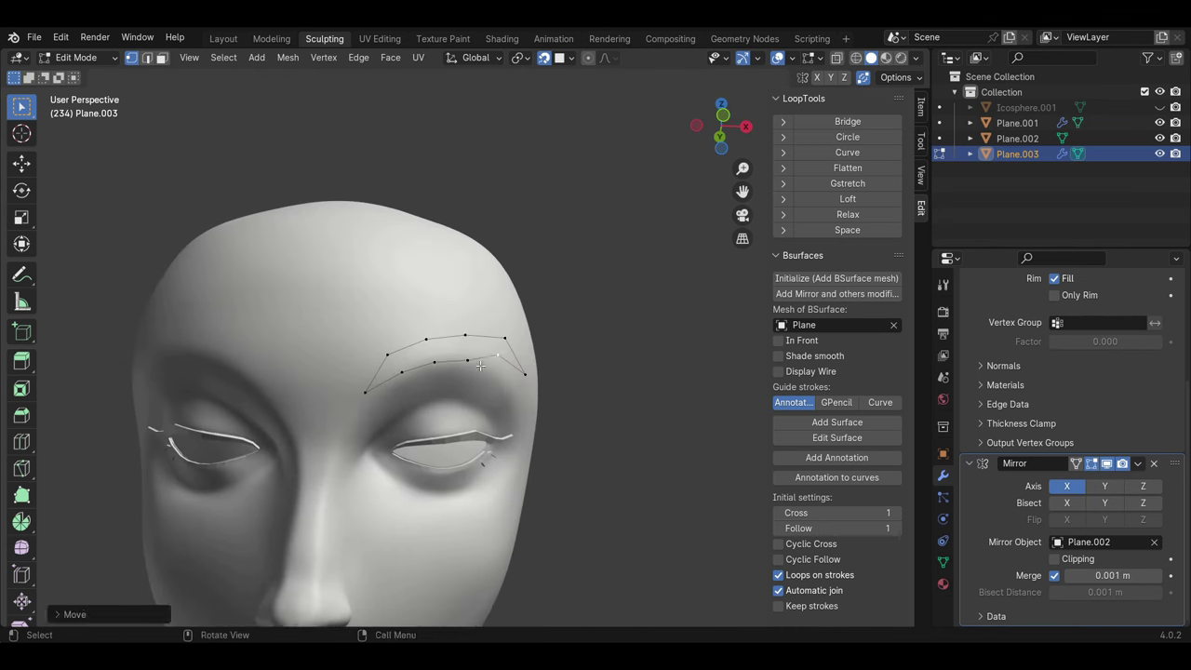
# Step: Confirm the extruded eyebrow row and zoom in on the strip
pyautogui.click(437, 400)
pyautogui.scroll(3, 437, 400)
pyautogui.moveTo(438, 400); pyautogui.dragTo(419, 393, button='middle')
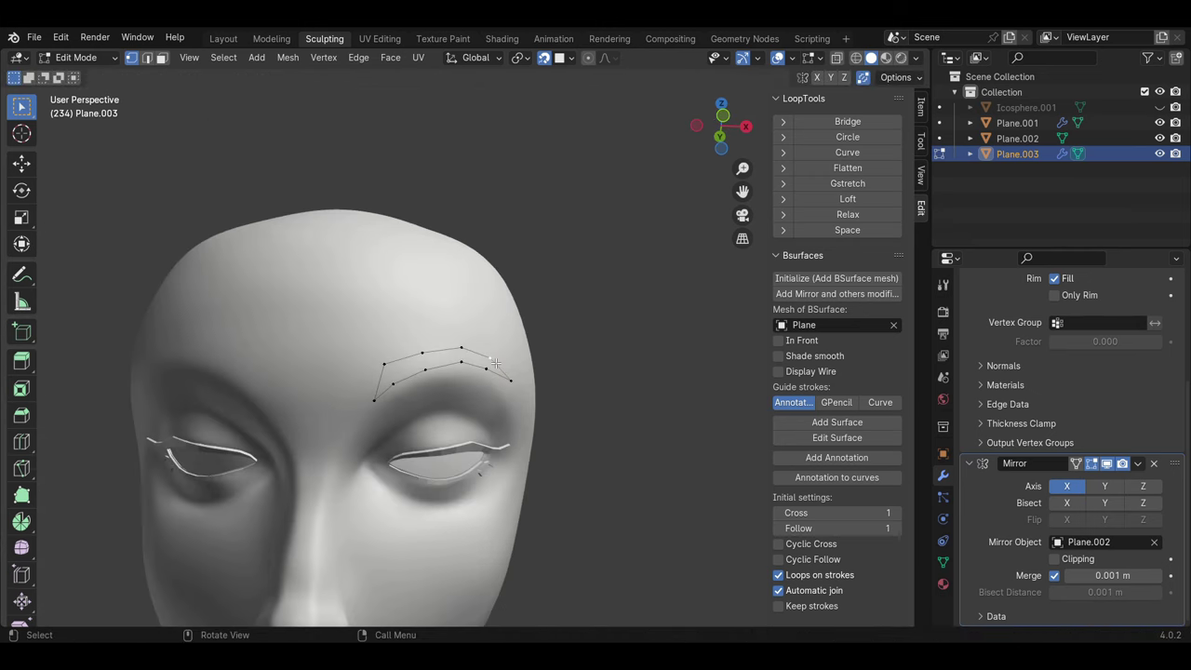
# Step: Return to Object Mode and frame the whole face with both eyebrows
pyautogui.press('Tab')
pyautogui.scroll(-3, 533, 326)
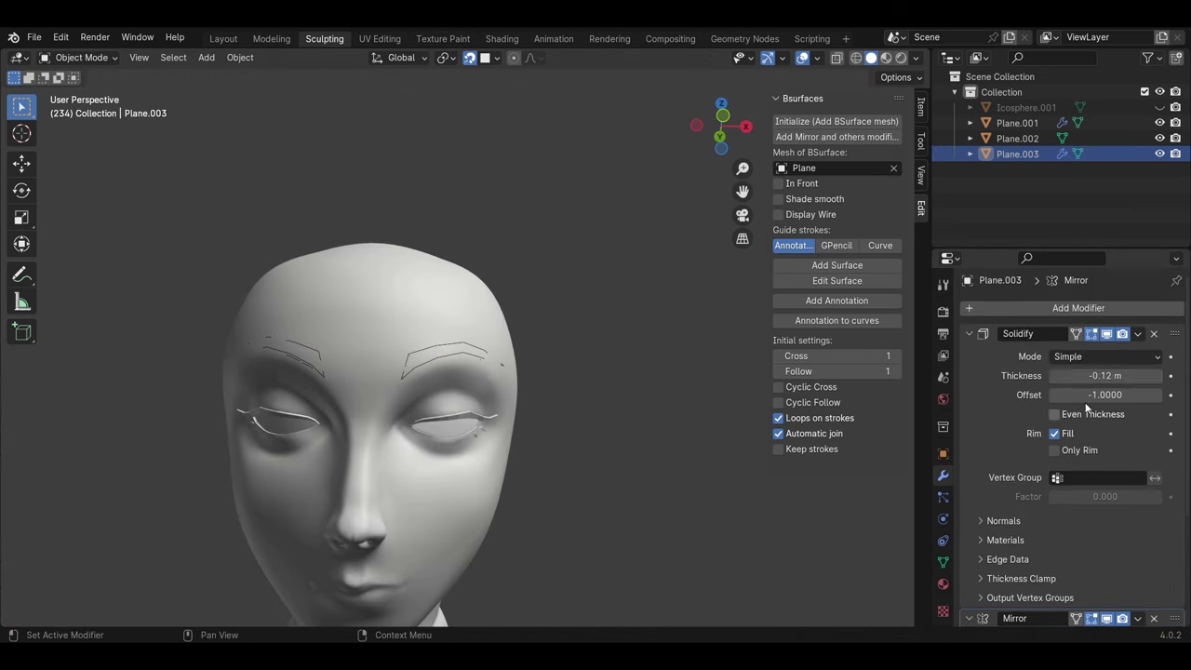
pyautogui.moveTo(1105, 375); pyautogui.dragTo(1134, 375)
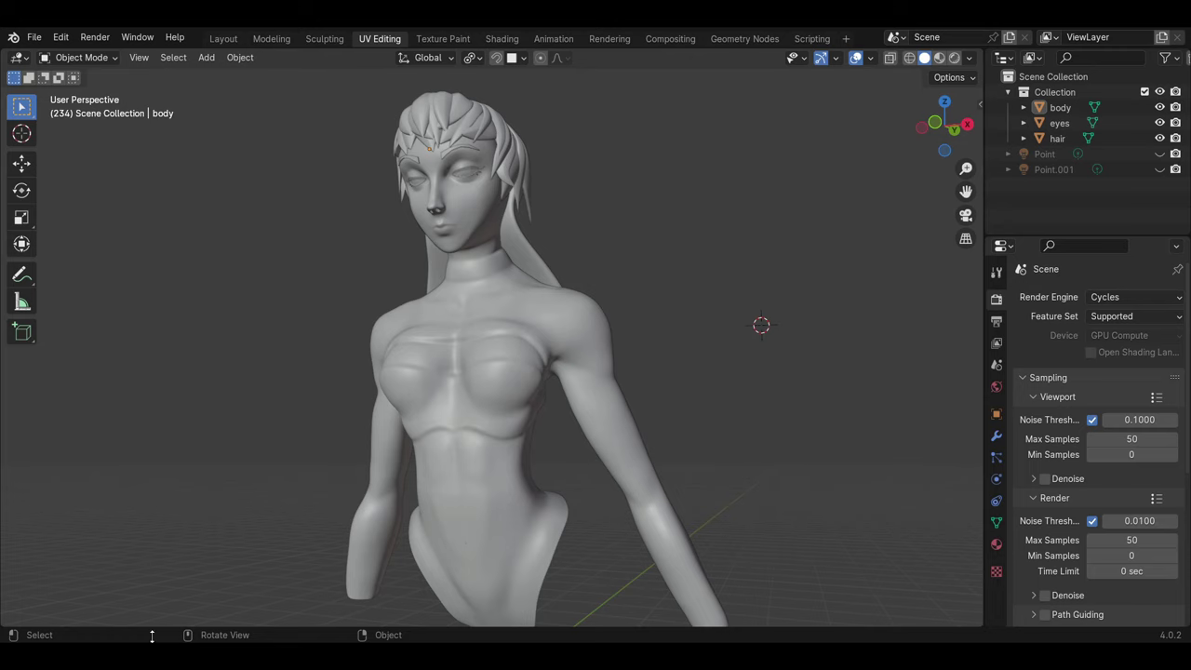
# Step: Select the body and hair, orbit around the figure and preview it in Rendered shading
pyautogui.click(1059, 107)
pyautogui.click(1056, 138)
pyautogui.moveTo(608, 157)
pyautogui.mouseDown(button='middle')
pyautogui.moveTo(518, 272)
pyautogui.moveTo(521, 336)
pyautogui.mouseUp(button='middle')
pyautogui.click(521, 336)
pyautogui.moveTo(681, 223); pyautogui.dragTo(620, 217, button='middle')
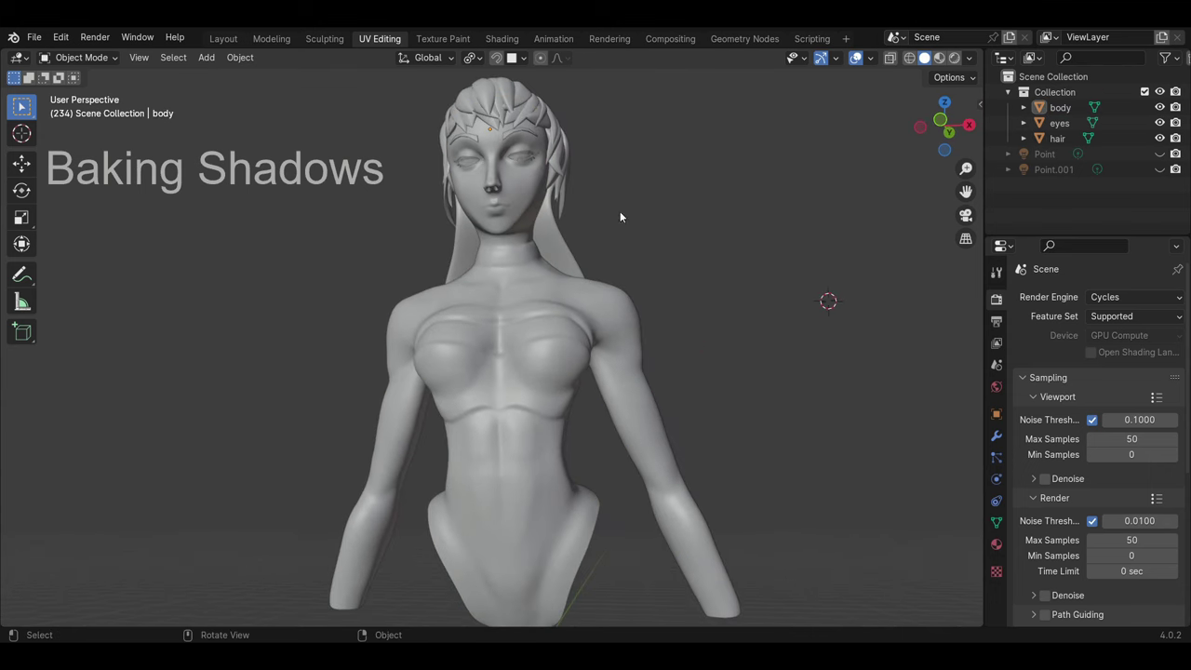
pyautogui.click(955, 59)
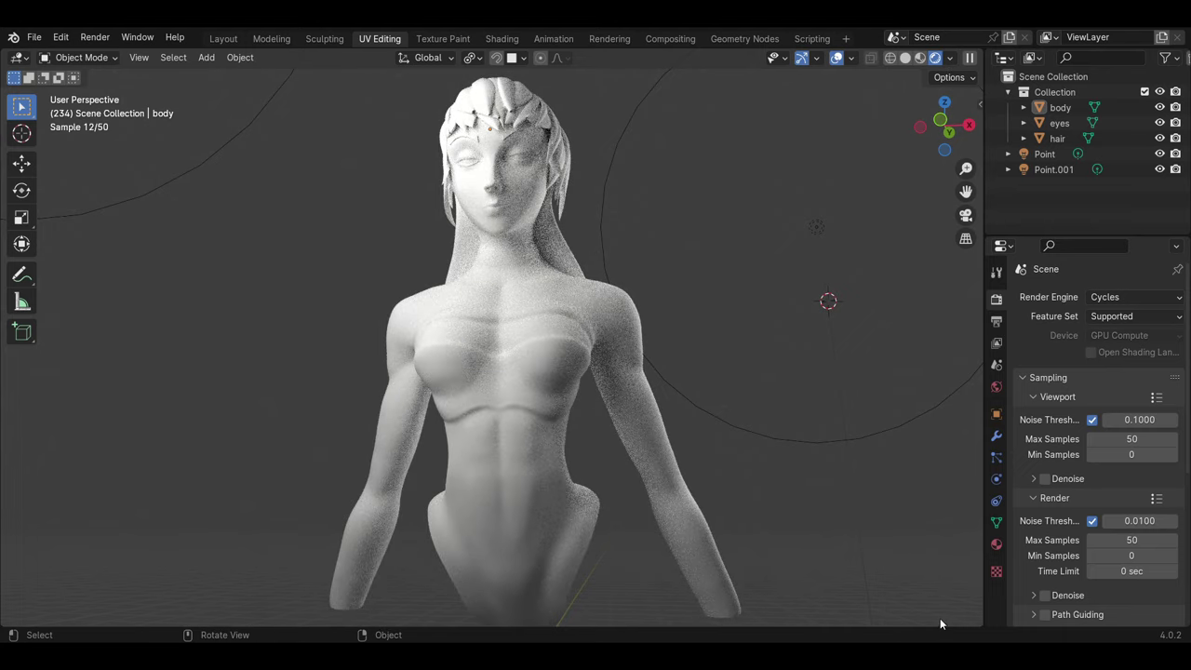
pyautogui.moveTo(772, 468)
pyautogui.mouseDown(button='middle')
pyautogui.moveTo(741, 457)
pyautogui.moveTo(728, 412)
pyautogui.moveTo(744, 434)
pyautogui.mouseUp(button='middle')
# Step: Split the 3D view and turn the lower area into the Shader Editor
pyautogui.moveTo(982, 627); pyautogui.dragTo(931, 410)
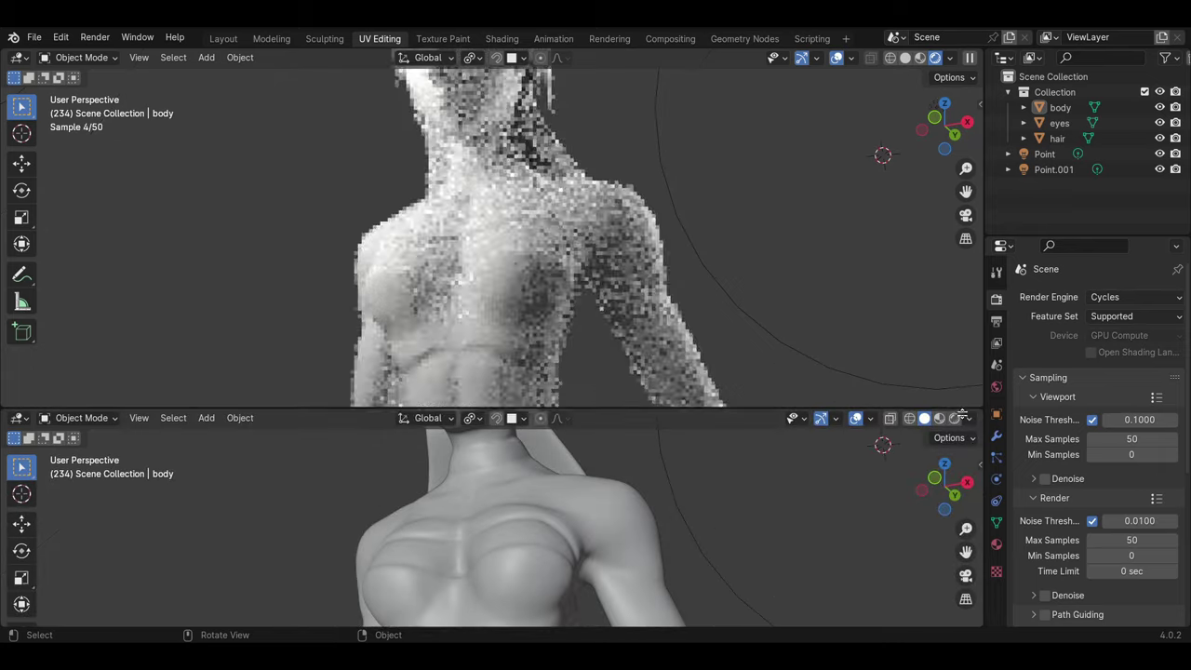
pyautogui.keyDown('shift'); pyautogui.moveTo(571, 188); pyautogui.dragTo(540, 365, button='middle'); pyautogui.keyUp('shift')
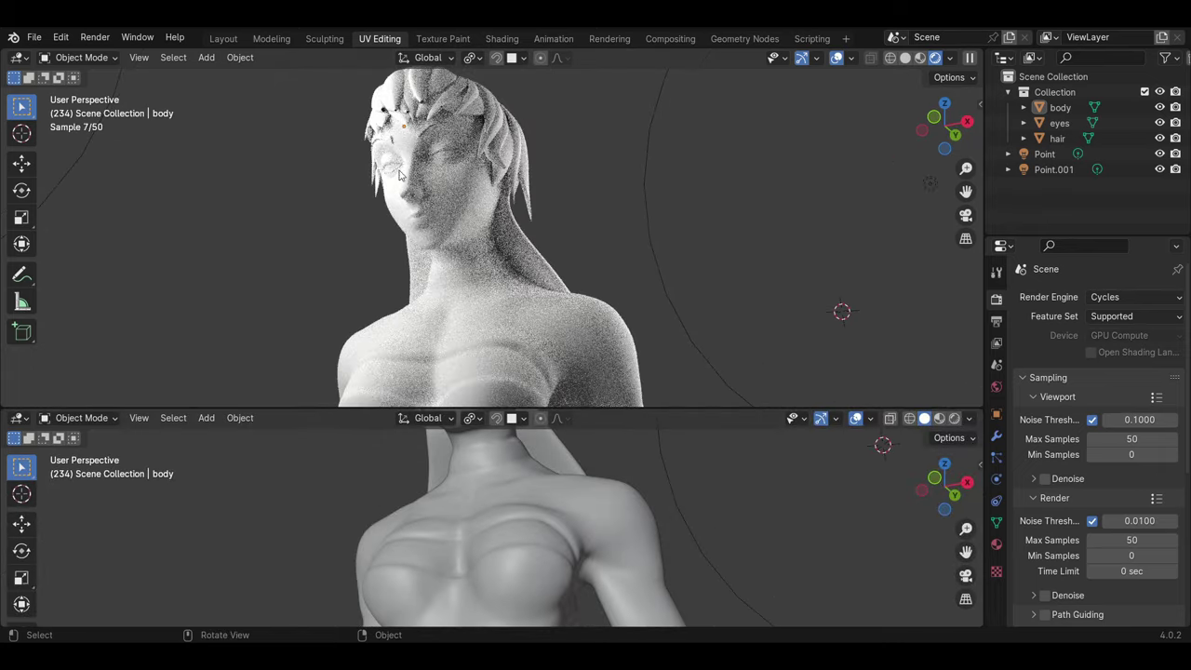
pyautogui.click(16, 420)
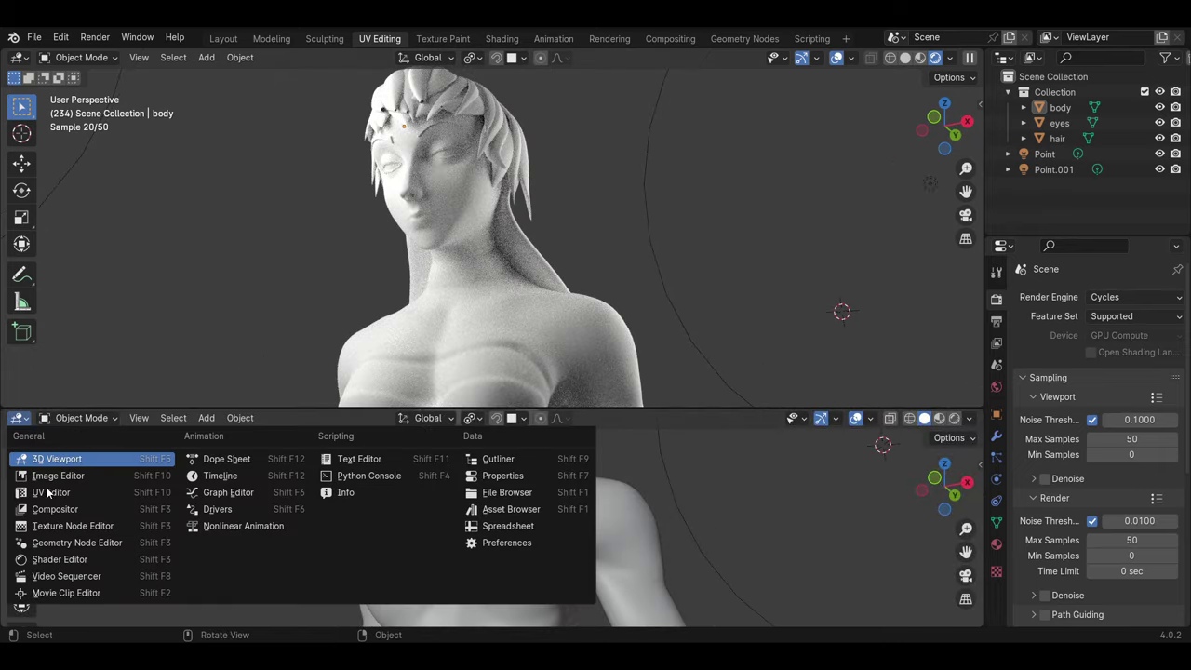
pyautogui.click(69, 554)
# Step: Give the body a new material and add an Image Texture node
pyautogui.click(1059, 107)
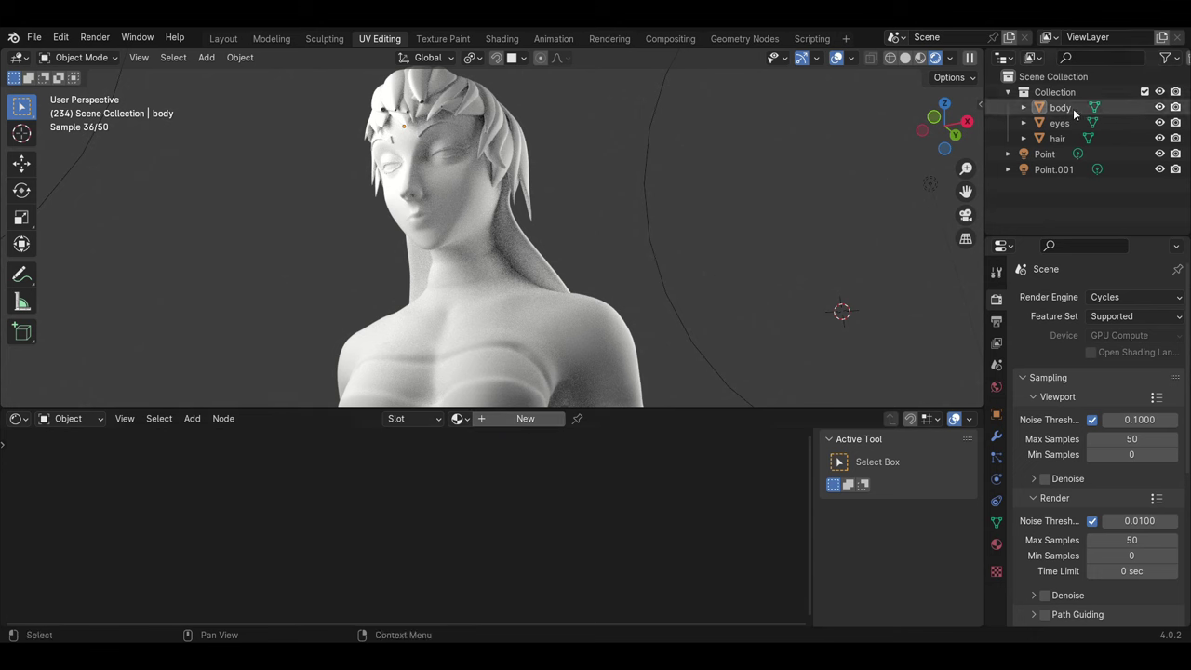
pyautogui.click(526, 419)
pyautogui.moveTo(628, 529); pyautogui.dragTo(498, 529, button='middle')
pyautogui.hotkey('shift', 'a')
pyautogui.write('image')
pyautogui.press('Return')
pyautogui.click(450, 496)
# Step: Create a new 4096 px image named 'body' in the Image Texture node
pyautogui.scroll(2, 466, 533)
pyautogui.scroll(2, 401, 496)
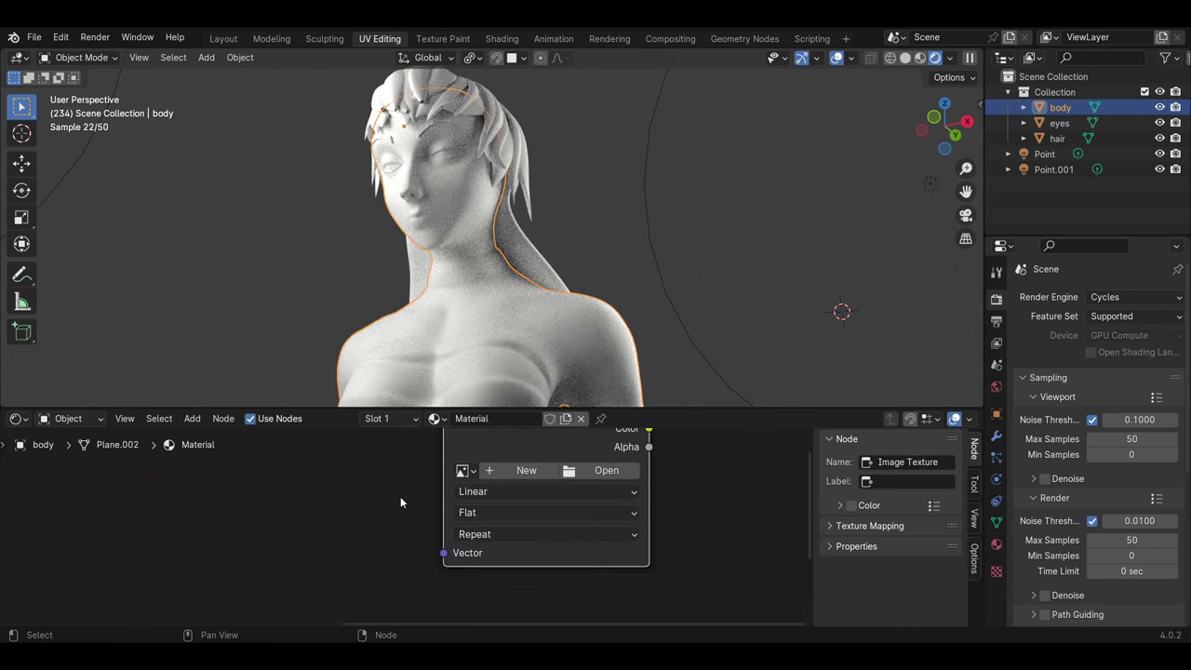
pyautogui.click(437, 456)
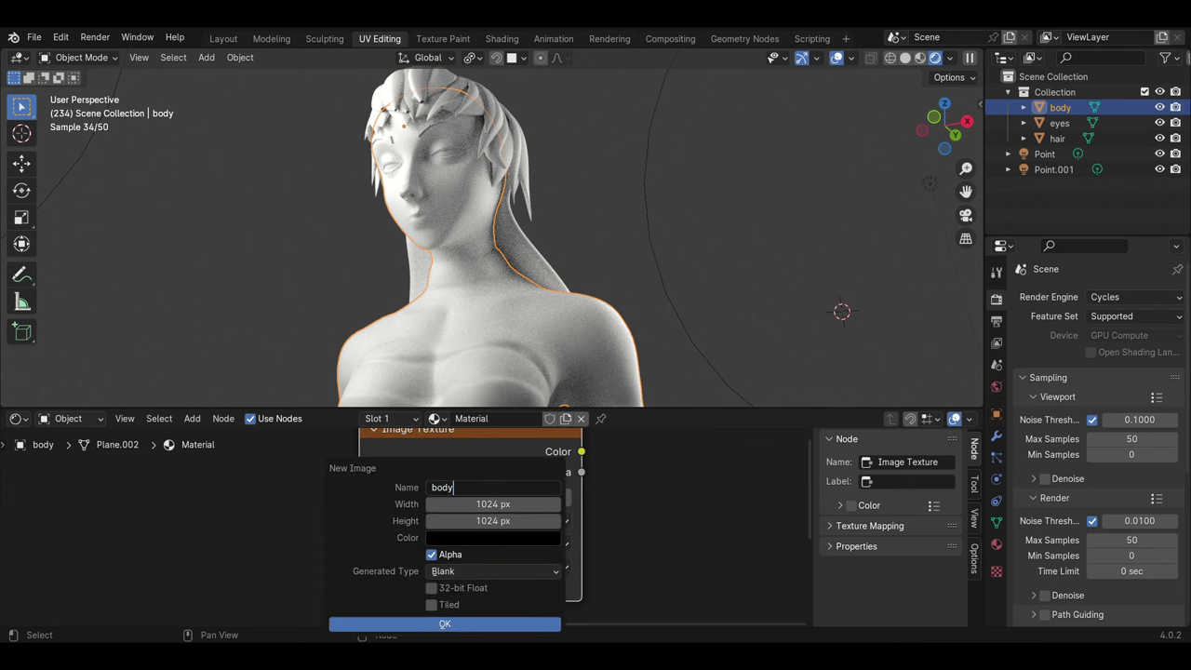
pyautogui.click(481, 505)
pyautogui.write('4096')
pyautogui.press('Return')
pyautogui.click(437, 624)
# Step: Bake Combined lighting into the body image from the bake settings
pyautogui.click(521, 379)
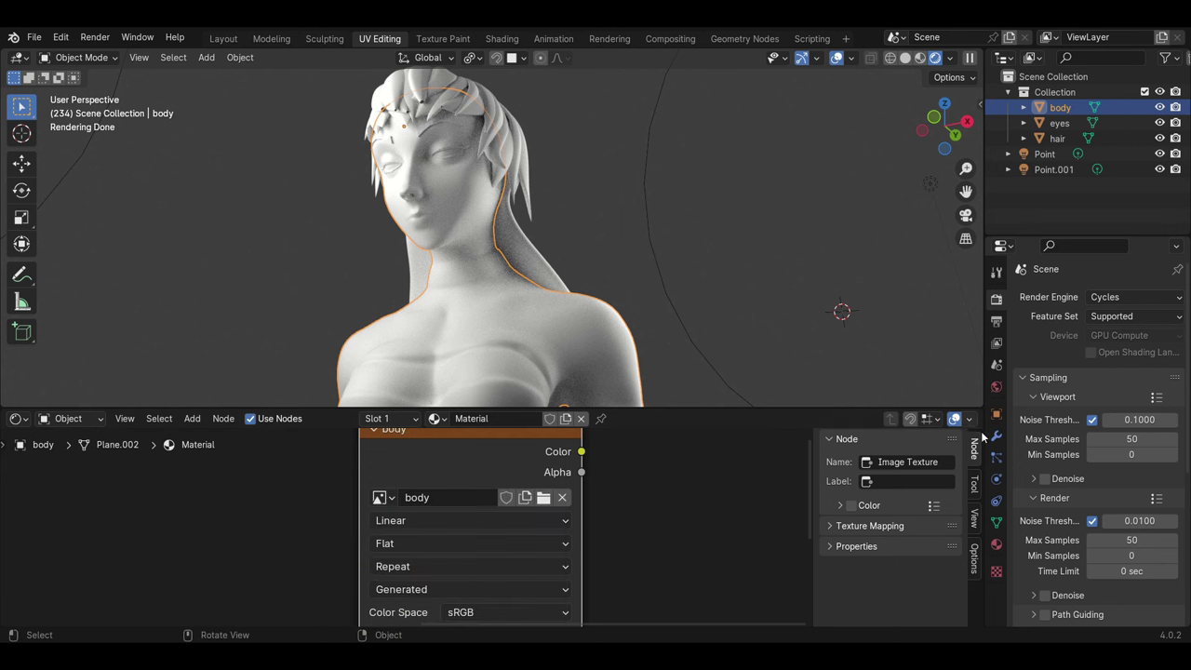
pyautogui.scroll(-5, 1066, 372)
pyautogui.scroll(-2, 1062, 507)
pyautogui.click(1060, 555)
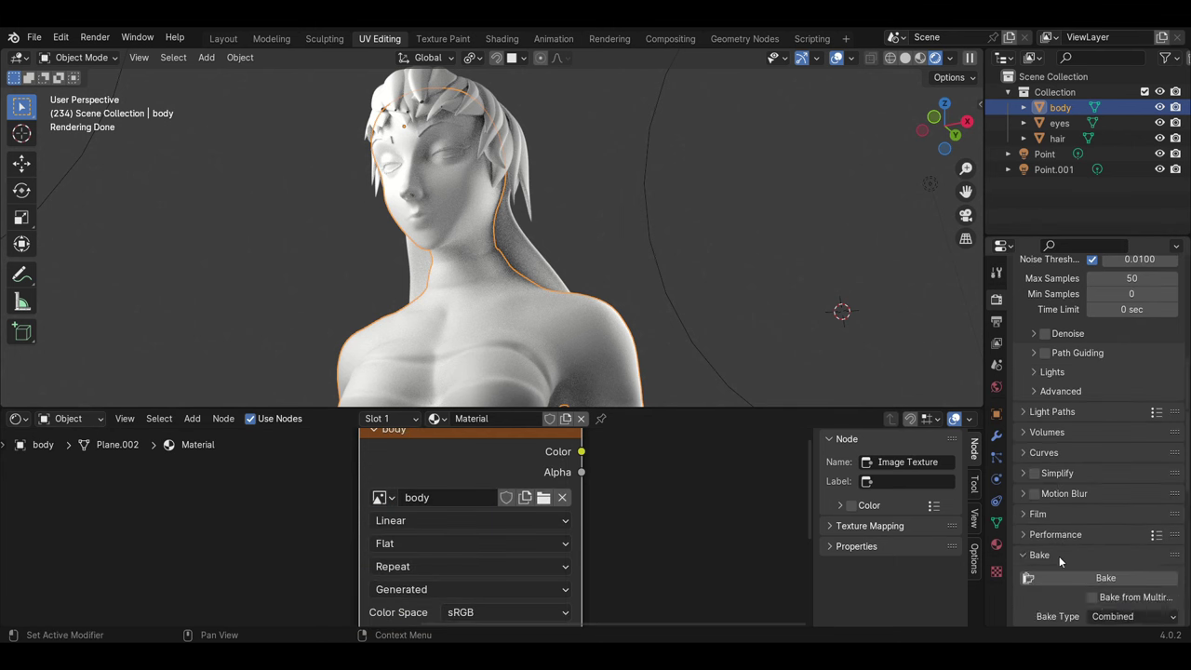
pyautogui.scroll(-3, 1097, 521)
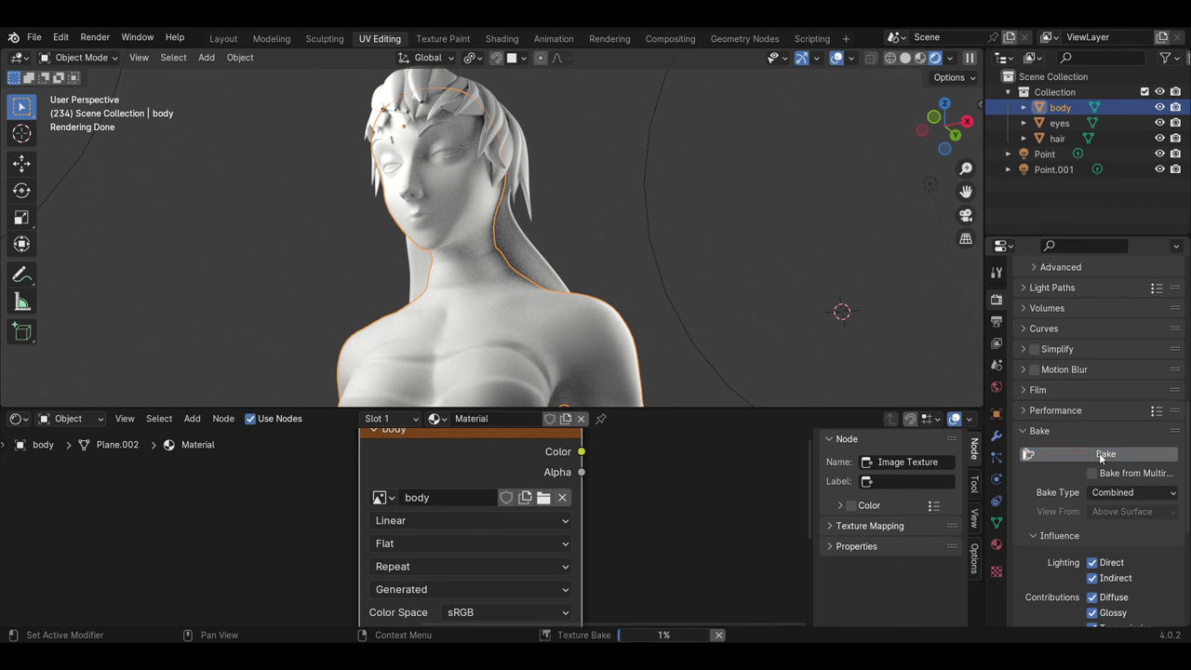
pyautogui.click(597, 152)
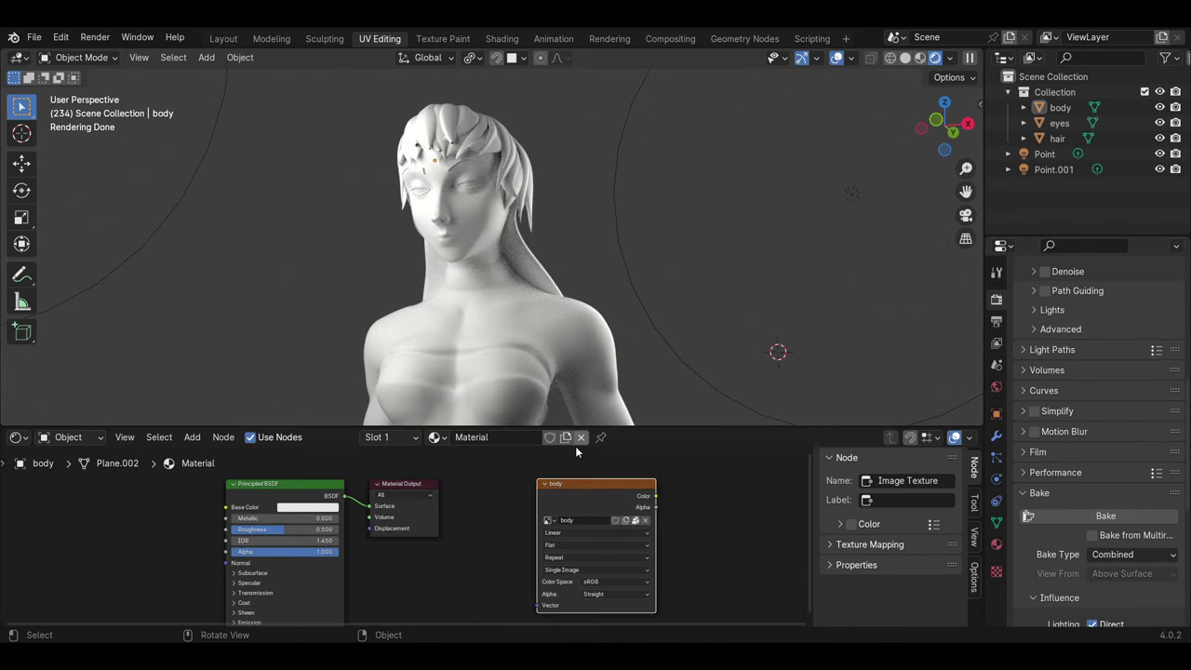
# Step: Connect the baked image textures to Base Color in the body, hair and eyes materials
pyautogui.moveTo(629, 505)
pyautogui.mouseDown()
pyautogui.moveTo(157, 510)
pyautogui.moveTo(225, 506)
pyautogui.mouseUp()
pyautogui.moveTo(192, 500); pyautogui.dragTo(421, 515, button='middle')
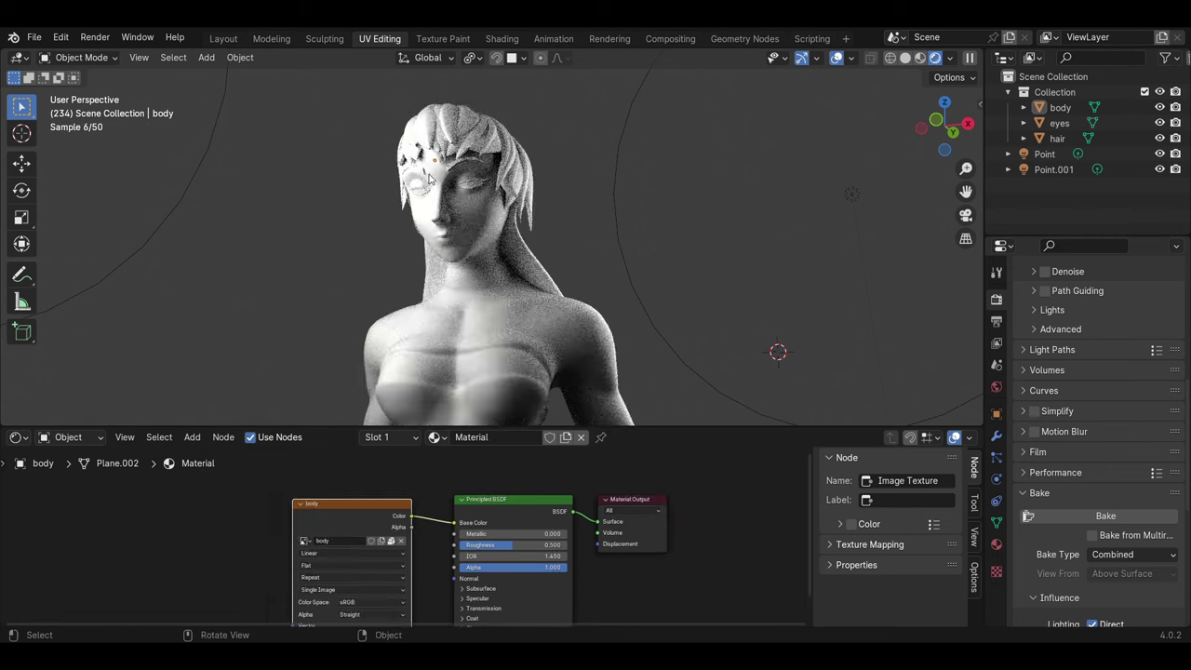
pyautogui.click(430, 178)
pyautogui.moveTo(735, 499); pyautogui.dragTo(246, 481)
pyautogui.moveTo(340, 493); pyautogui.dragTo(454, 521)
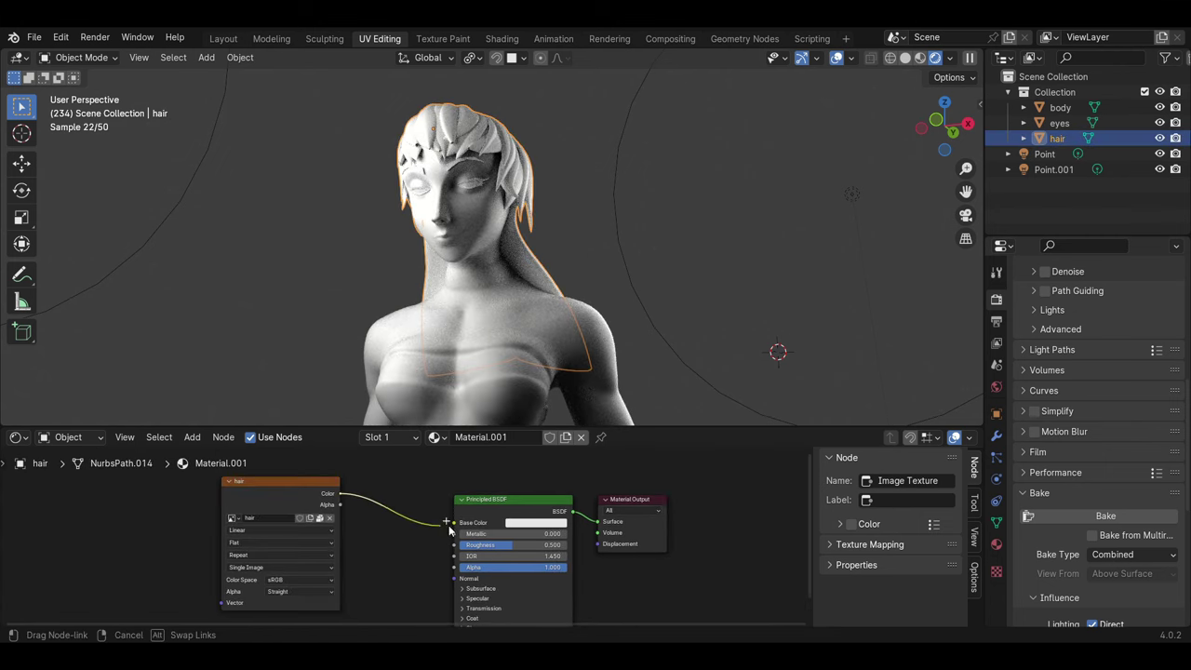
pyautogui.click(468, 182)
pyautogui.moveTo(735, 502)
pyautogui.mouseDown()
pyautogui.moveTo(352, 493)
pyautogui.moveTo(449, 530)
pyautogui.moveTo(455, 522)
pyautogui.mouseUp()
# Step: Show the model in Solid shading with Flat lighting, point lights hidden, in a full-body front view
pyautogui.click(904, 58)
pyautogui.click(969, 57)
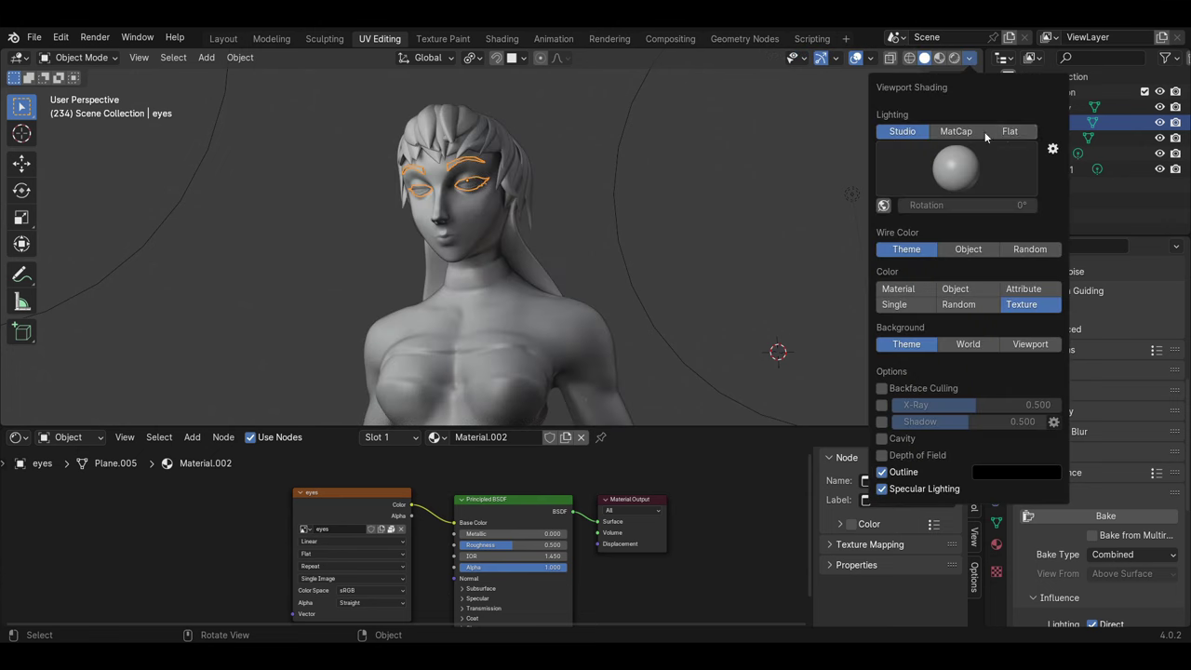
pyautogui.click(1007, 131)
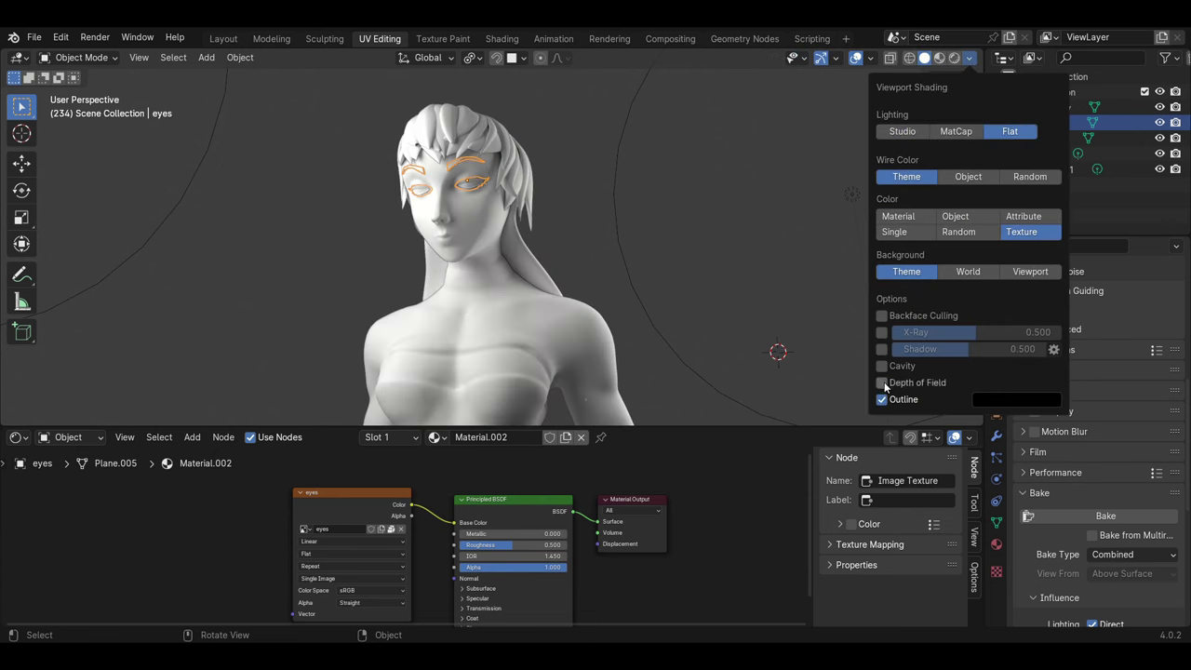
pyautogui.moveTo(841, 313); pyautogui.dragTo(917, 226, button='middle')
pyautogui.moveTo(1159, 169); pyautogui.dragTo(1159, 153)
pyautogui.click(1060, 107)
pyautogui.scroll(3, 540, 253)
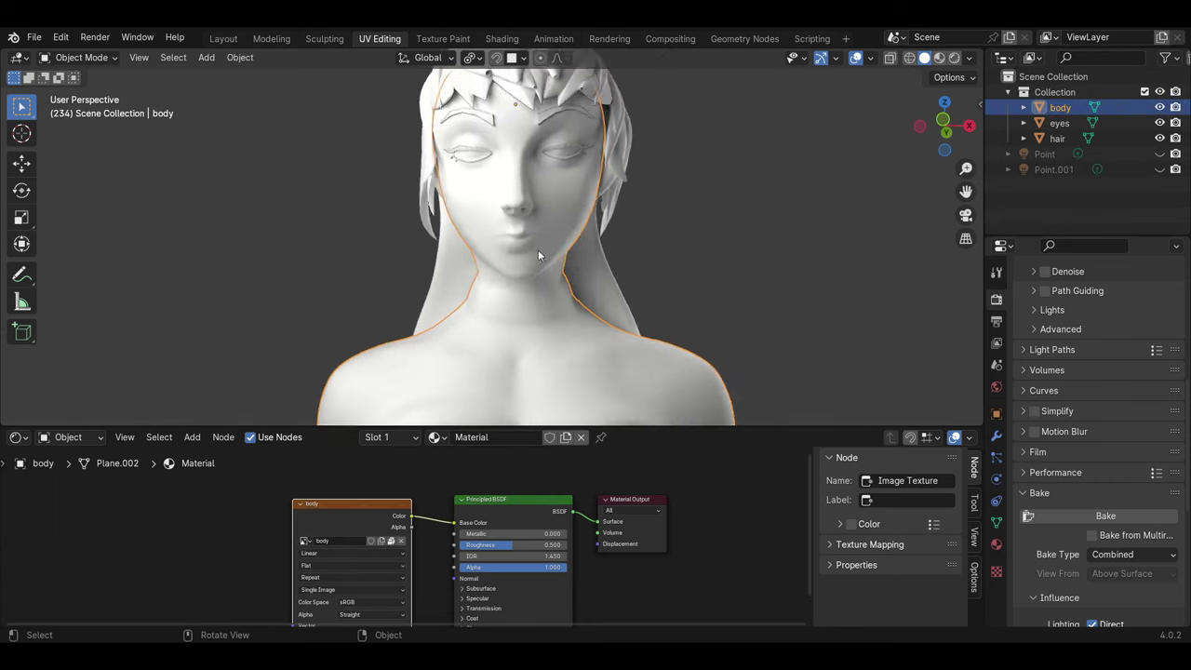
pyautogui.scroll(-2, 540, 250)
pyautogui.hotkey('alt', 'a')
pyautogui.scroll(-3, 612, 256)
pyautogui.moveTo(580, 256); pyautogui.dragTo(604, 293, button='middle')
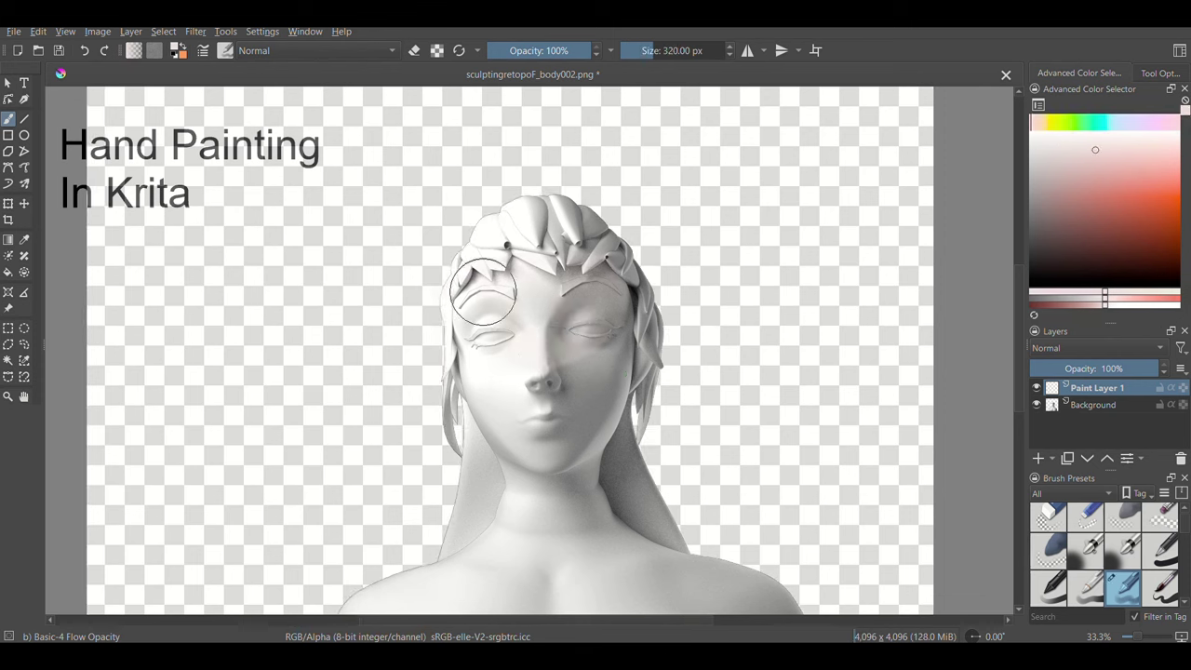
# Step: In Krita, paint a pink wash over the face and a red stroke along the nose bridge
pyautogui.moveTo(482, 291); pyautogui.dragTo(540, 418)
pyautogui.click(1089, 187)
pyautogui.moveTo(567, 296); pyautogui.dragTo(585, 320)
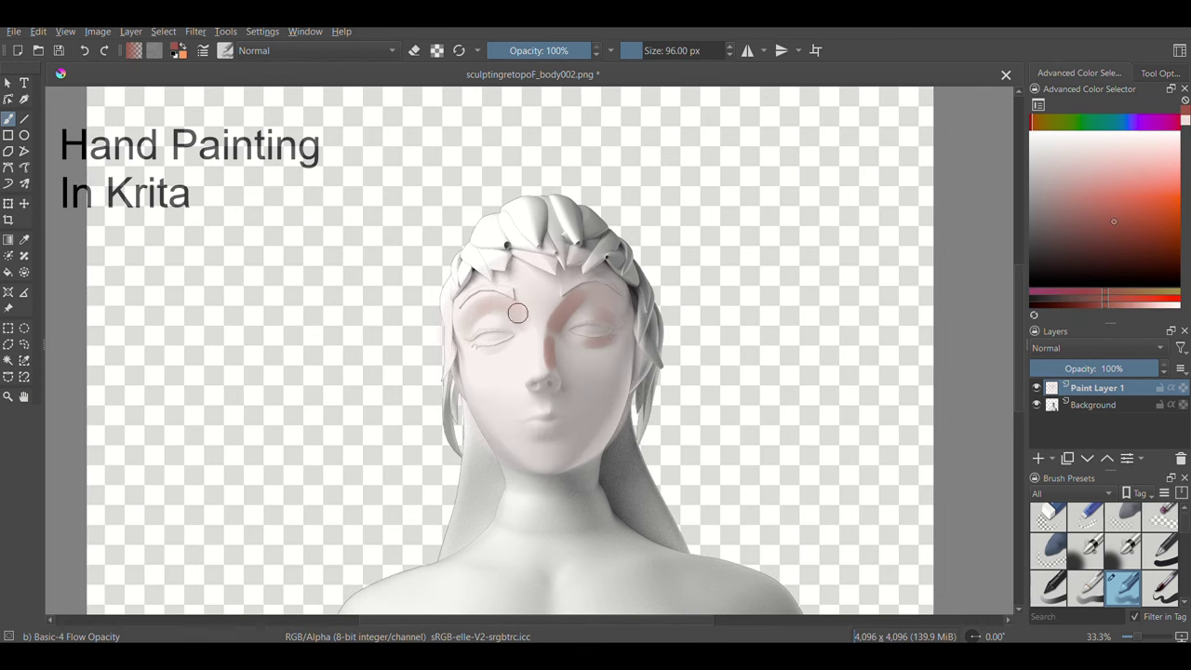
# Step: Paint pink shading under the left eye and sample the pale skin tone
pyautogui.moveTo(515, 344)
pyautogui.mouseDown()
pyautogui.moveTo(476, 350)
pyautogui.moveTo(598, 300)
pyautogui.mouseUp()
pyautogui.keyDown('ctrl'); pyautogui.click(585, 382); pyautogui.keyUp('ctrl')
pyautogui.keyDown('ctrl'); pyautogui.click(588, 373); pyautogui.keyUp('ctrl')
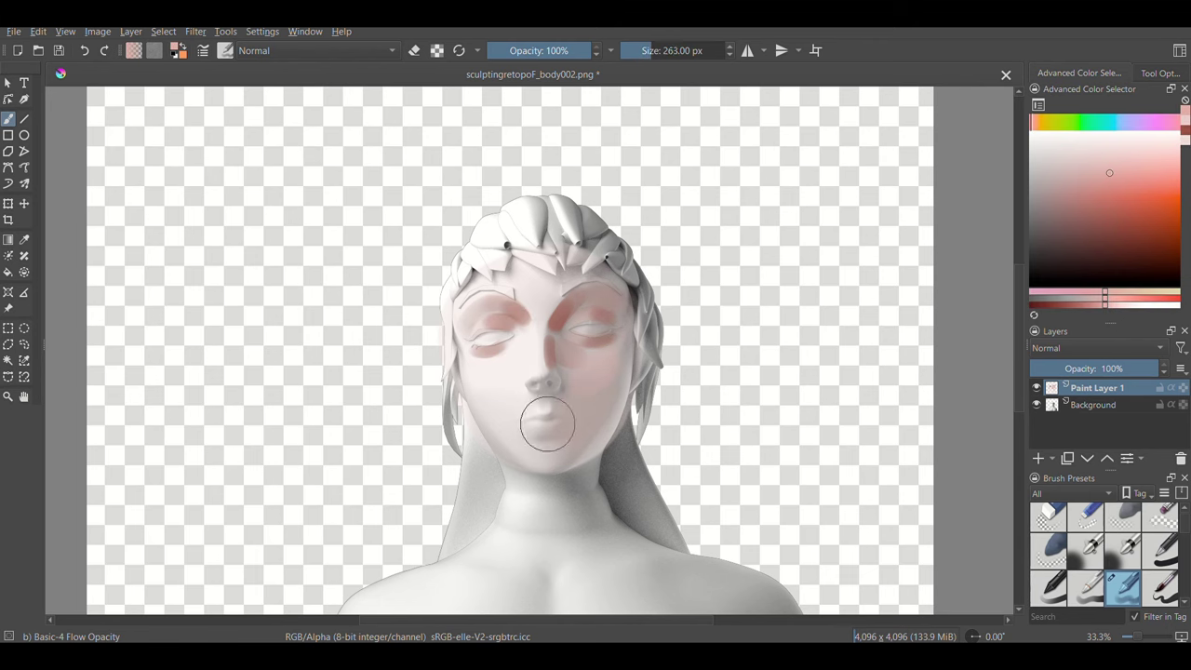
pyautogui.hotkey('ctrl', 'z')
pyautogui.hotkey('ctrl', 'z')
pyautogui.hotkey('ctrl', 'shift', 'z')
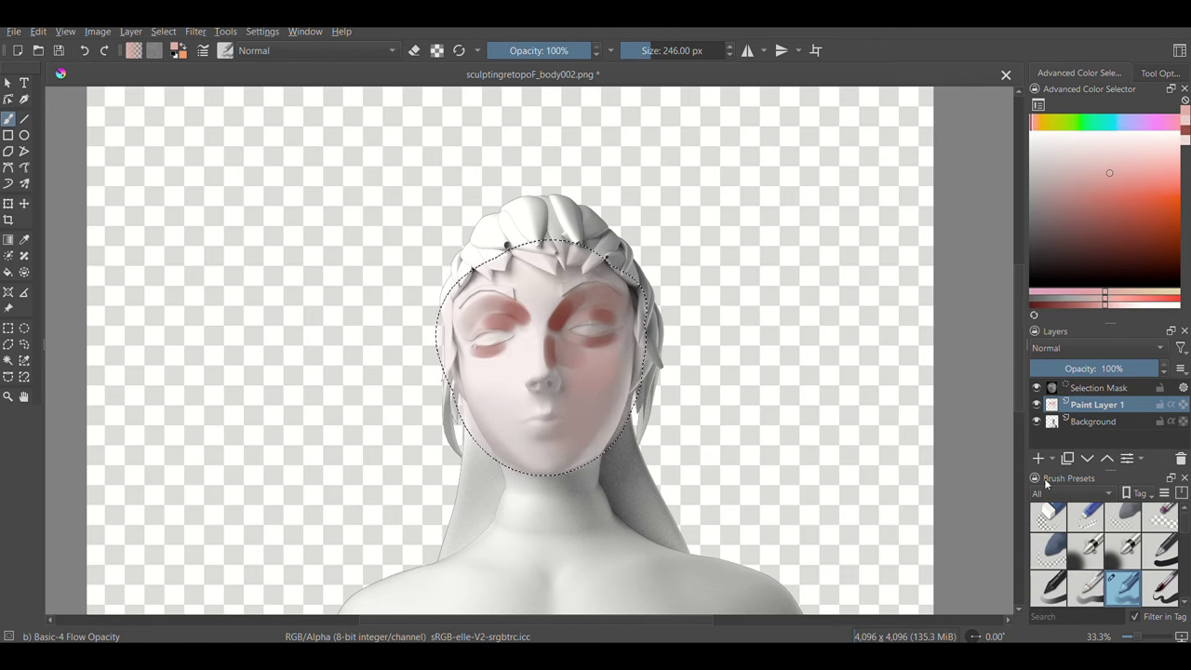
pyautogui.hotkey('ctrl', 'e')
# Step: Add a fresh paint layer and alternate paler and darker pinks with a shrinking brush
pyautogui.press('Insert')
pyautogui.keyDown('ctrl'); pyautogui.click(548, 294); pyautogui.keyUp('ctrl')
pyautogui.press('e')
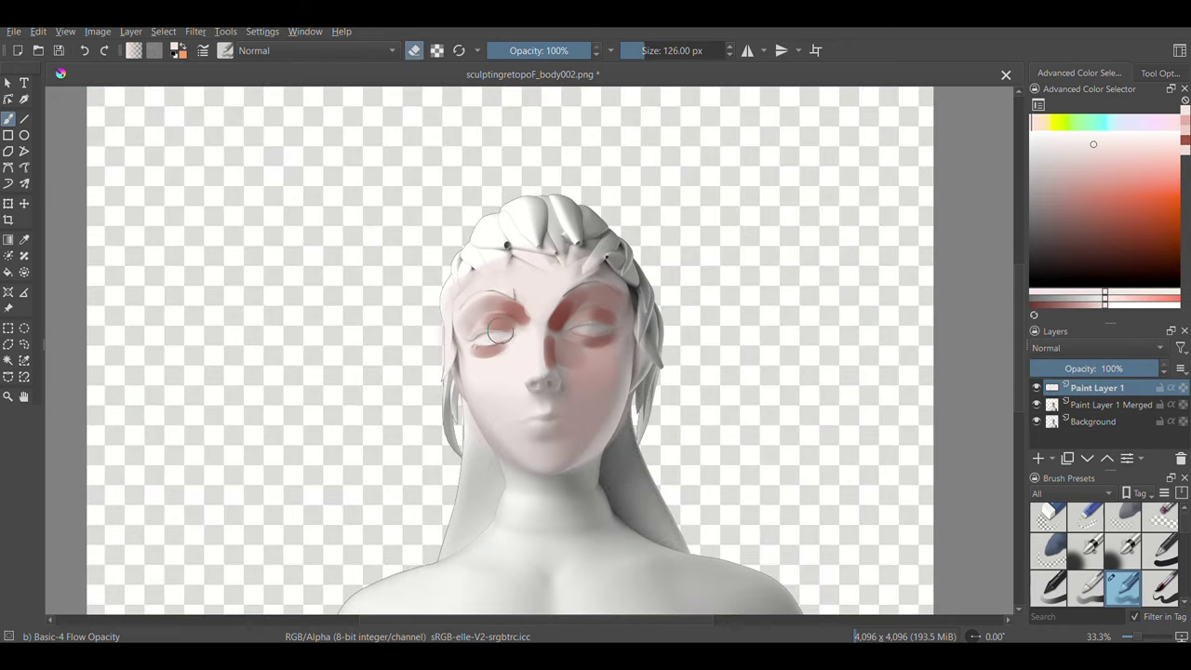
pyautogui.press('e')
pyautogui.keyDown('ctrl'); pyautogui.click(586, 275); pyautogui.keyUp('ctrl')
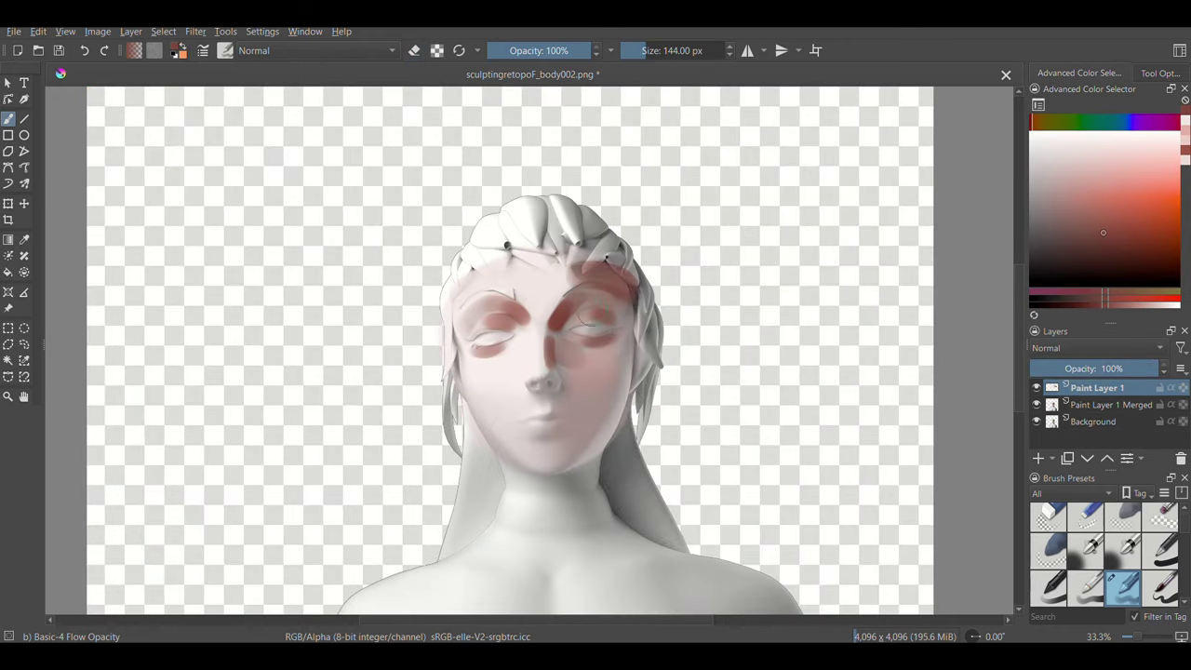
pyautogui.press('e')
pyautogui.keyDown('ctrl'); pyautogui.click(595, 277); pyautogui.keyUp('ctrl')
pyautogui.press('[')
pyautogui.keyDown('ctrl'); pyautogui.click(518, 409); pyautogui.keyUp('ctrl')
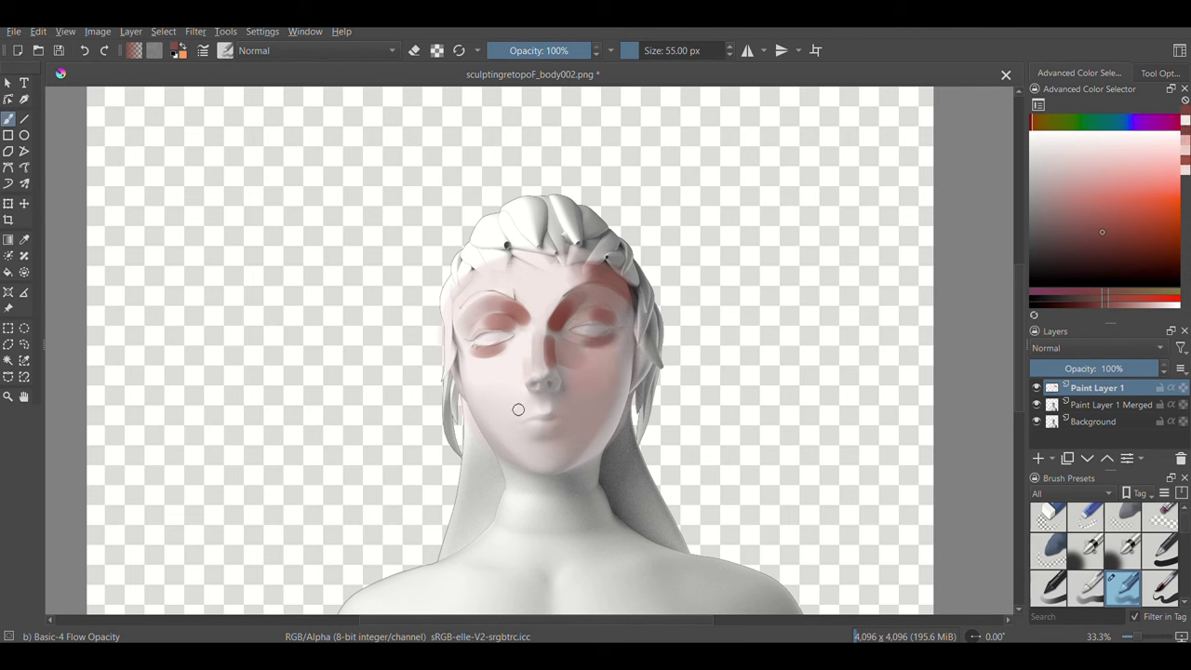
pyautogui.press('[')
pyautogui.press('[')
pyautogui.press('[')
pyautogui.keyDown('ctrl'); pyautogui.click(540, 375); pyautogui.keyUp('ctrl')
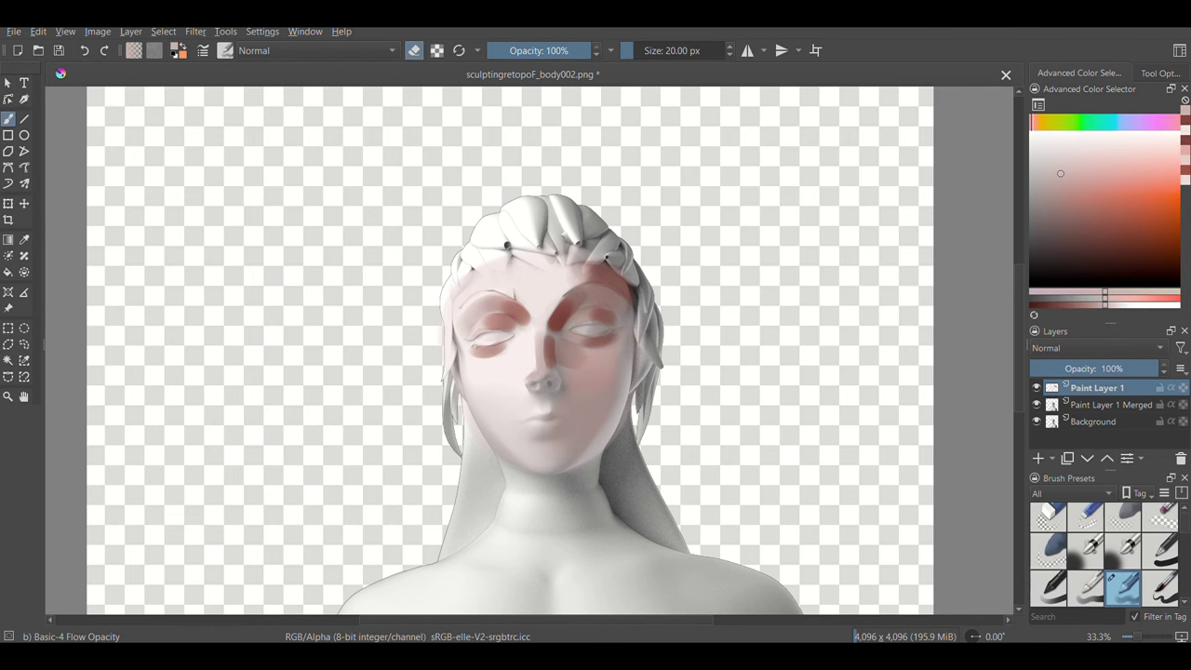
pyautogui.press('[')
pyautogui.press('[')
pyautogui.press('[')
pyautogui.keyDown('ctrl'); pyautogui.click(541, 373); pyautogui.keyUp('ctrl')
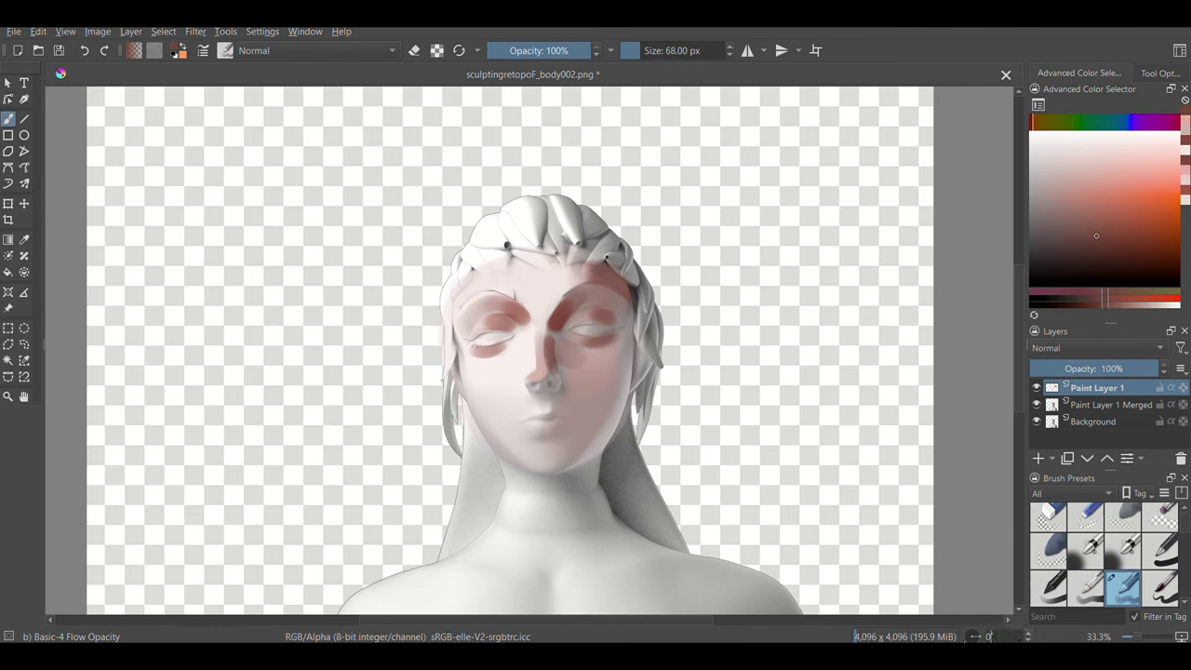
pyautogui.press('[')
pyautogui.press('[')
pyautogui.press('[')
pyautogui.keyDown('ctrl'); pyautogui.click(534, 375); pyautogui.keyUp('ctrl')
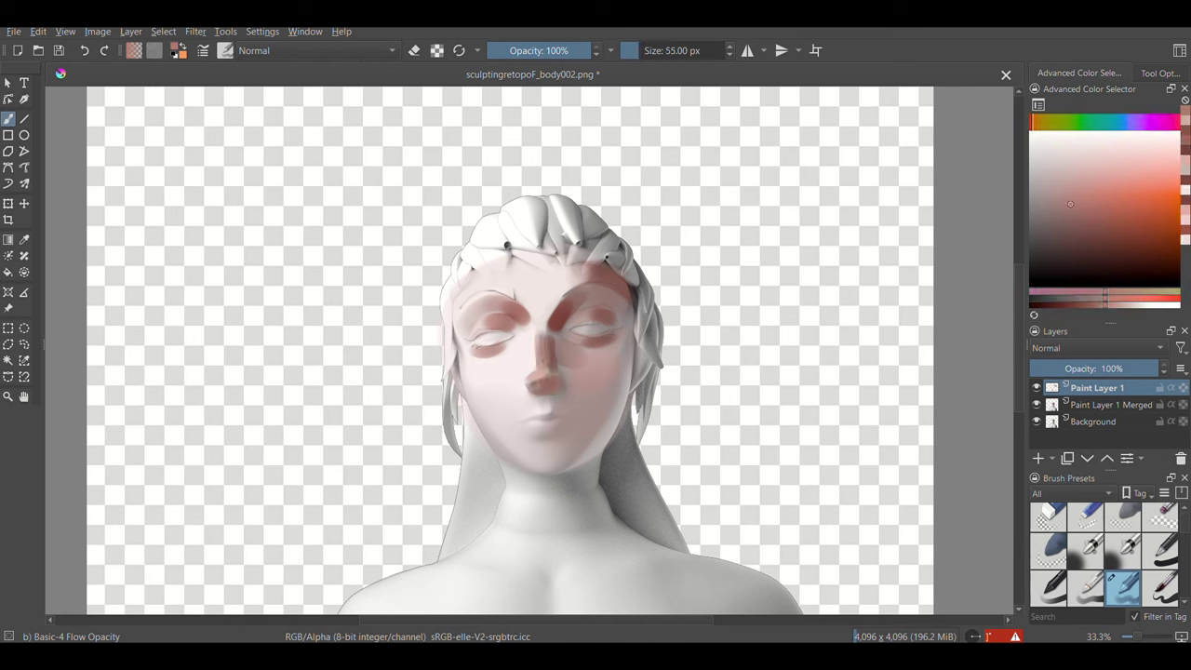
# Step: Sample skin and shadow tones and paint red shading beside the right eye
pyautogui.press(']')
pyautogui.press(']')
pyautogui.press(']')
pyautogui.keyDown('ctrl'); pyautogui.click(605, 452); pyautogui.keyUp('ctrl')
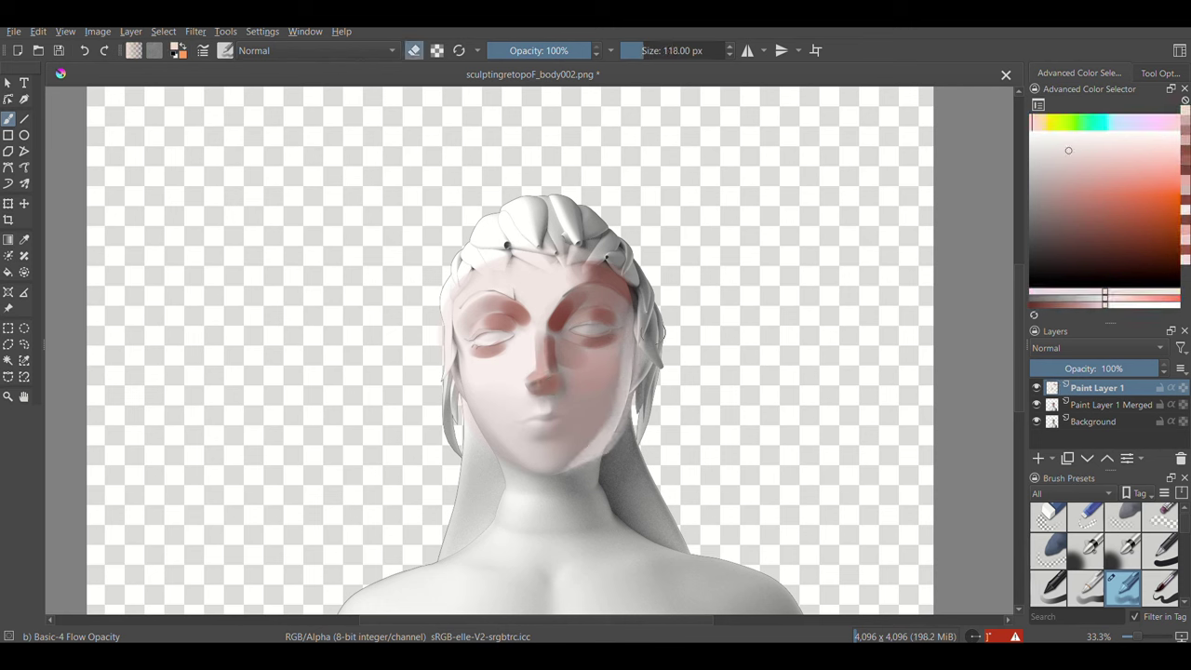
pyautogui.press('e')
pyautogui.keyDown('ctrl'); pyautogui.click(578, 433); pyautogui.keyUp('ctrl')
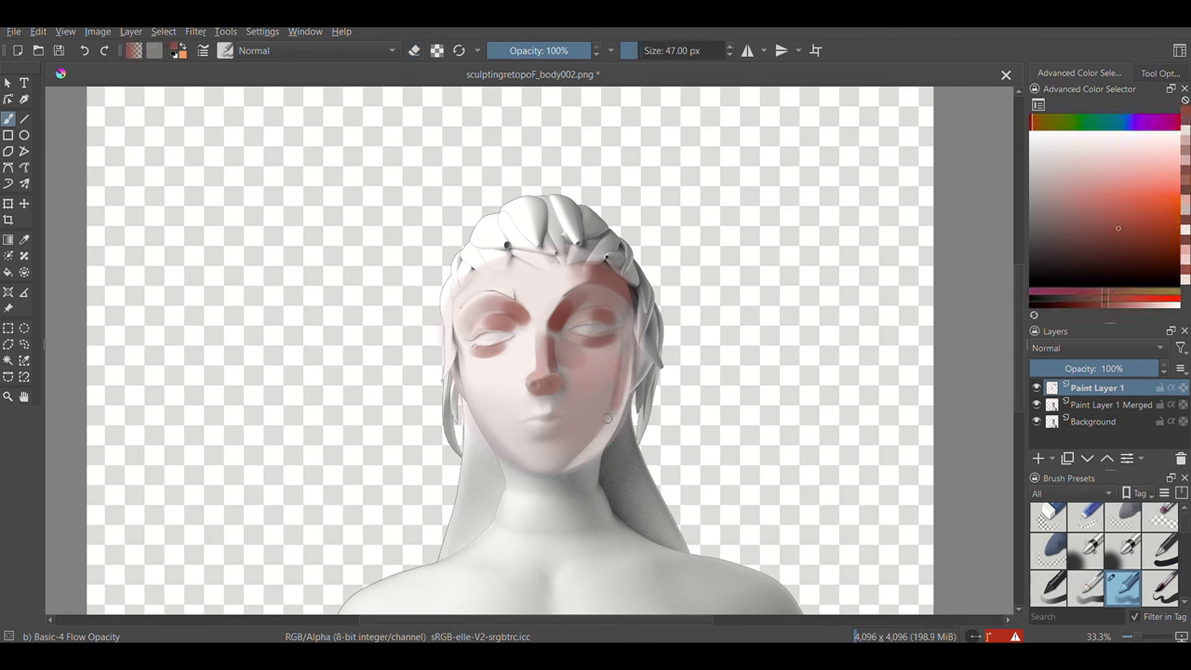
pyautogui.press('[')
pyautogui.press('[')
pyautogui.keyDown('ctrl'); pyautogui.click(515, 376); pyautogui.keyUp('ctrl')
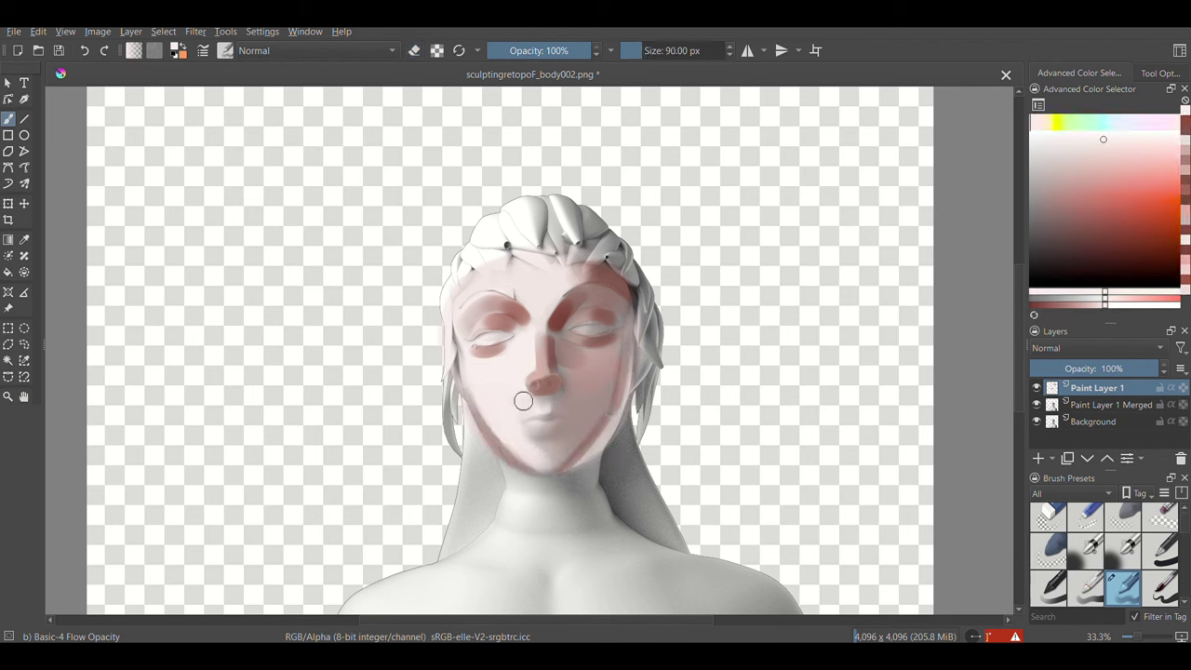
pyautogui.press('[')
pyautogui.press('[')
pyautogui.press('[')
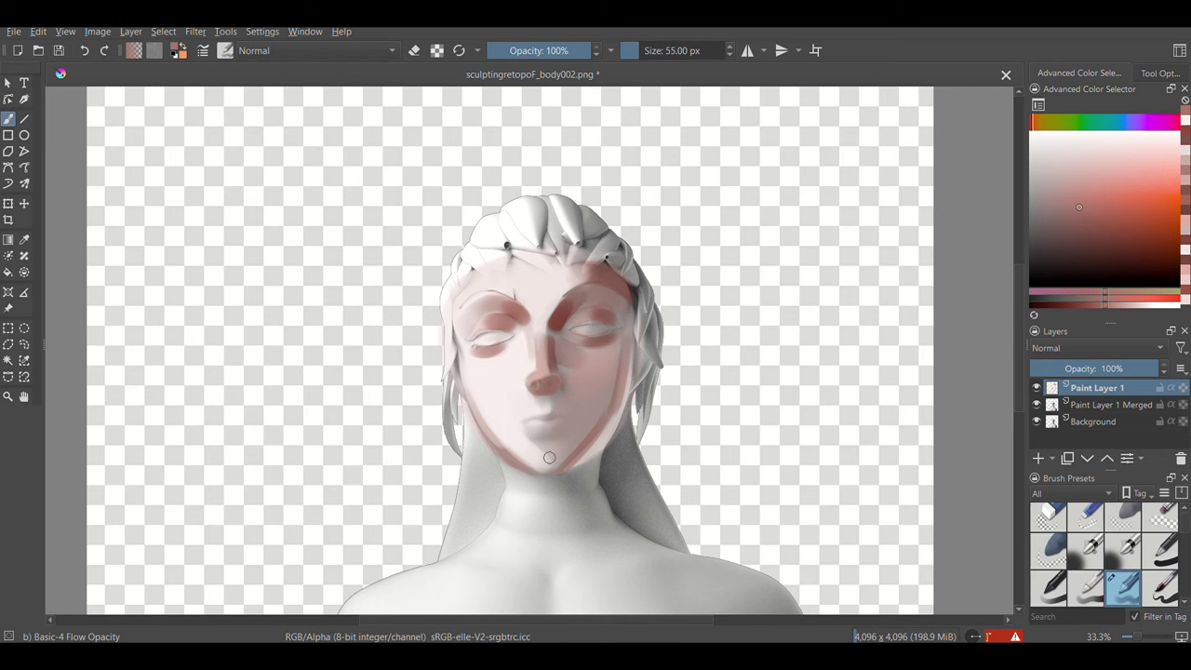
pyautogui.keyDown('ctrl'); pyautogui.click(563, 450); pyautogui.keyUp('ctrl')
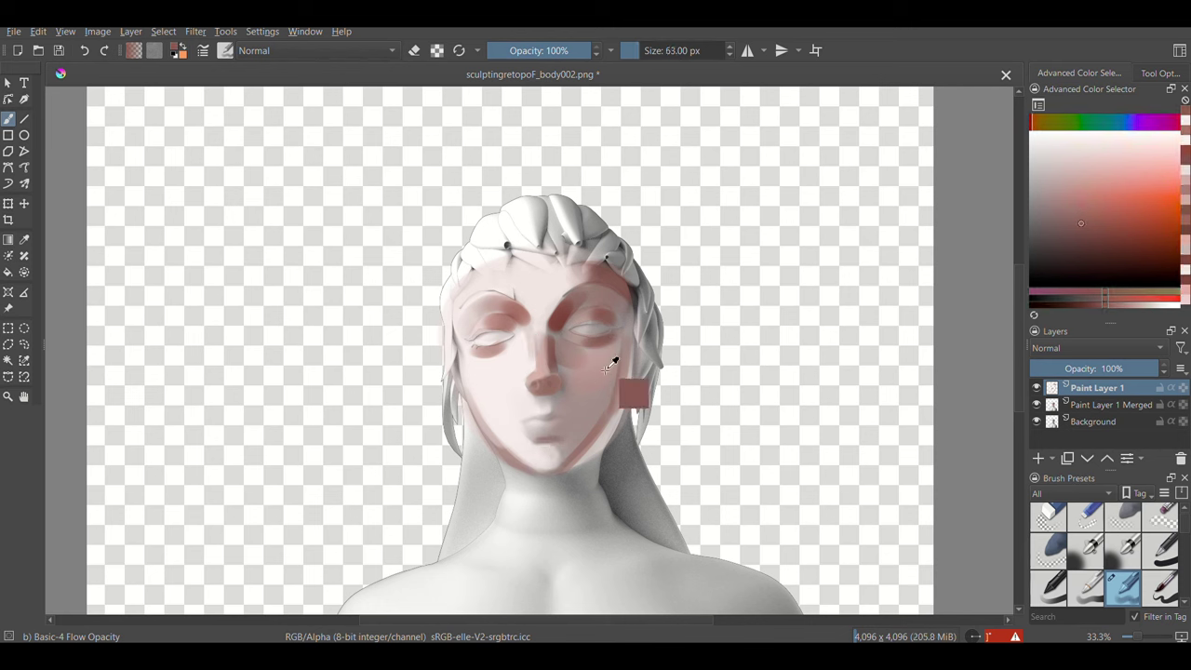
pyautogui.press(']')
pyautogui.press(']')
pyautogui.press(']')
pyautogui.keyDown('ctrl'); pyautogui.click(568, 400); pyautogui.keyUp('ctrl')
pyautogui.keyDown('ctrl'); pyautogui.click(625, 444); pyautogui.keyUp('ctrl')
pyautogui.press(']')
pyautogui.moveTo(621, 400); pyautogui.dragTo(600, 321)
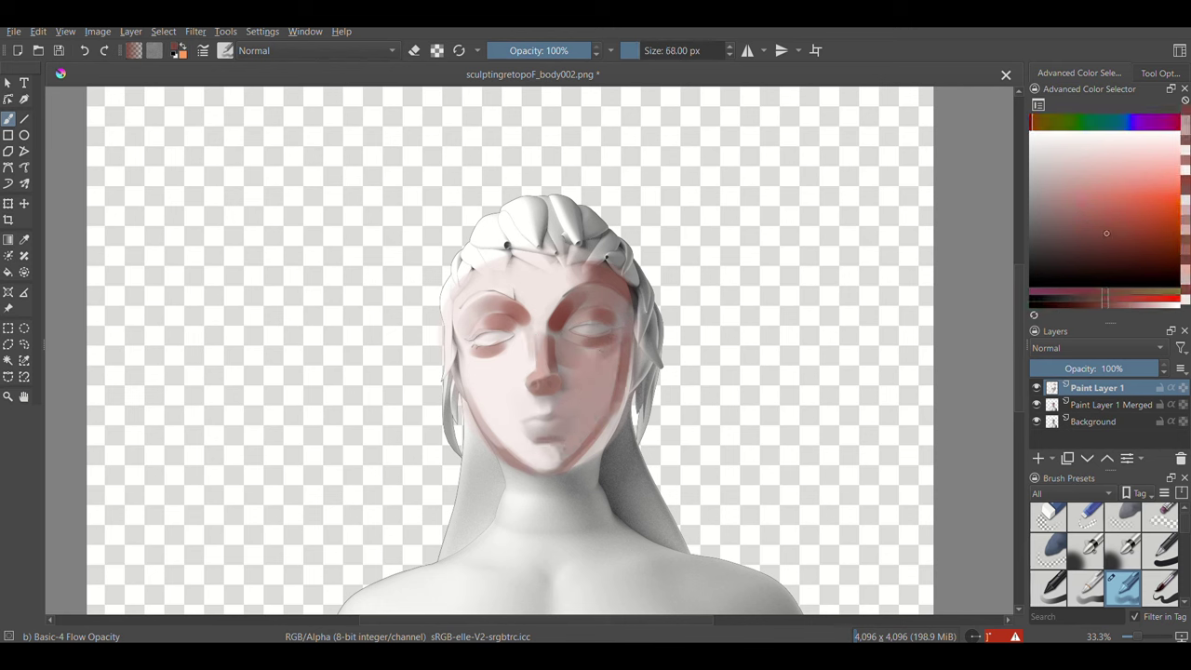
# Step: Sample light and shadow skin tones, pick a redder lip pink and add a new paint layer
pyautogui.press('[')
pyautogui.press('[')
pyautogui.press('[')
pyautogui.keyDown('ctrl'); pyautogui.click(563, 370); pyautogui.keyUp('ctrl')
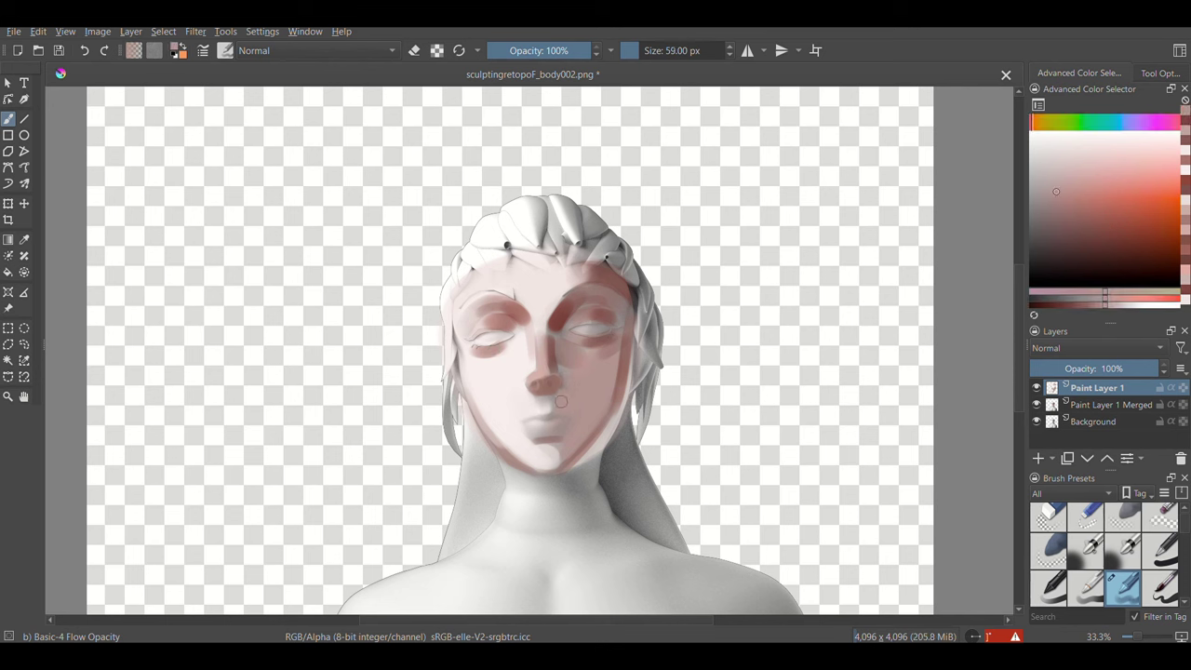
pyautogui.press('[')
pyautogui.keyDown('ctrl'); pyautogui.click(532, 451); pyautogui.keyUp('ctrl')
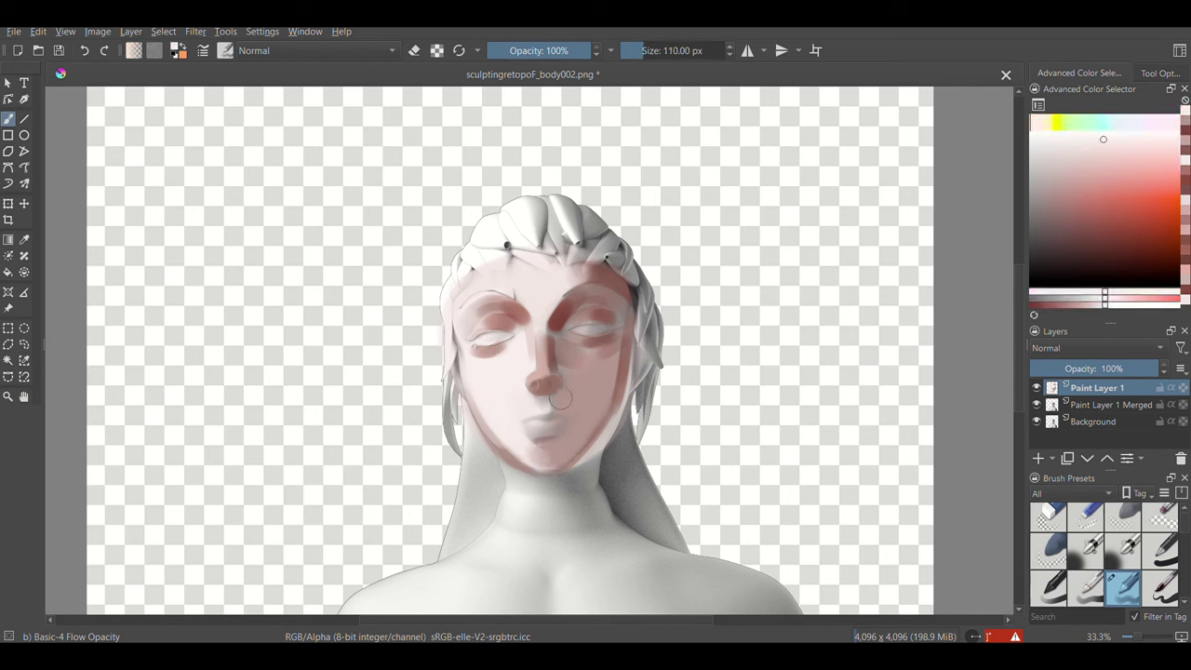
pyautogui.keyDown('ctrl'); pyautogui.click(587, 429); pyautogui.keyUp('ctrl')
pyautogui.press(']')
pyautogui.press(']')
pyautogui.press(']')
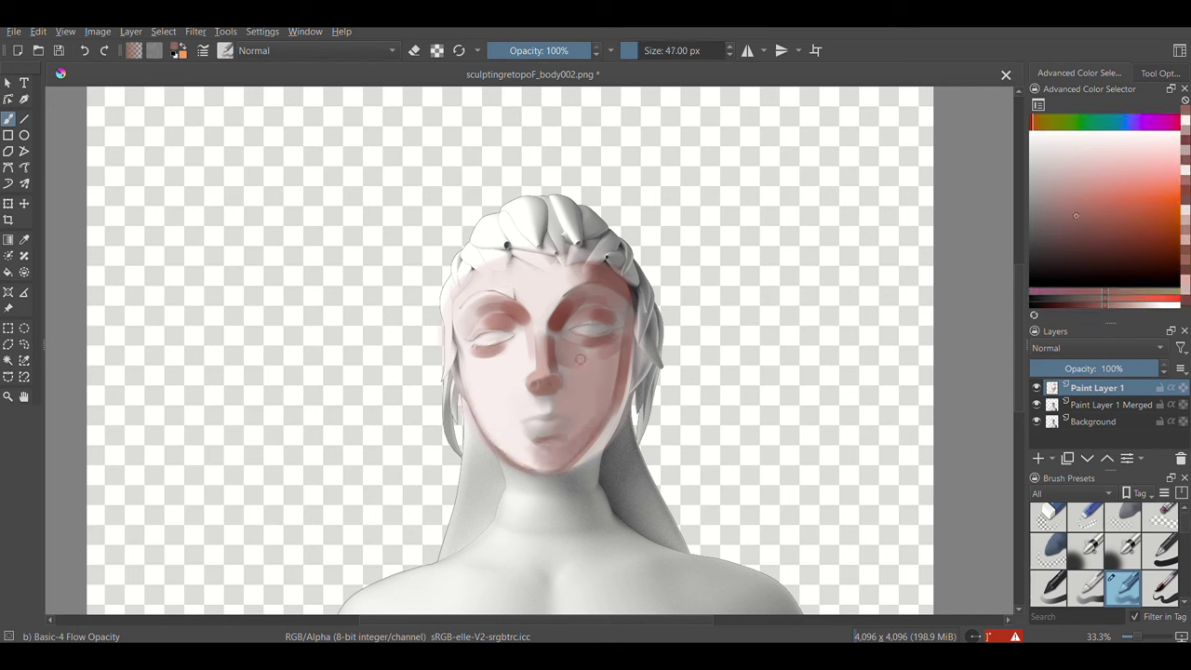
pyautogui.keyDown('ctrl'); pyautogui.click(543, 402); pyautogui.keyUp('ctrl')
pyautogui.scroll(2, 543, 402)
pyautogui.press('[')
pyautogui.press('[')
pyautogui.press('Insert')
pyautogui.scroll(-1, 586, 440)
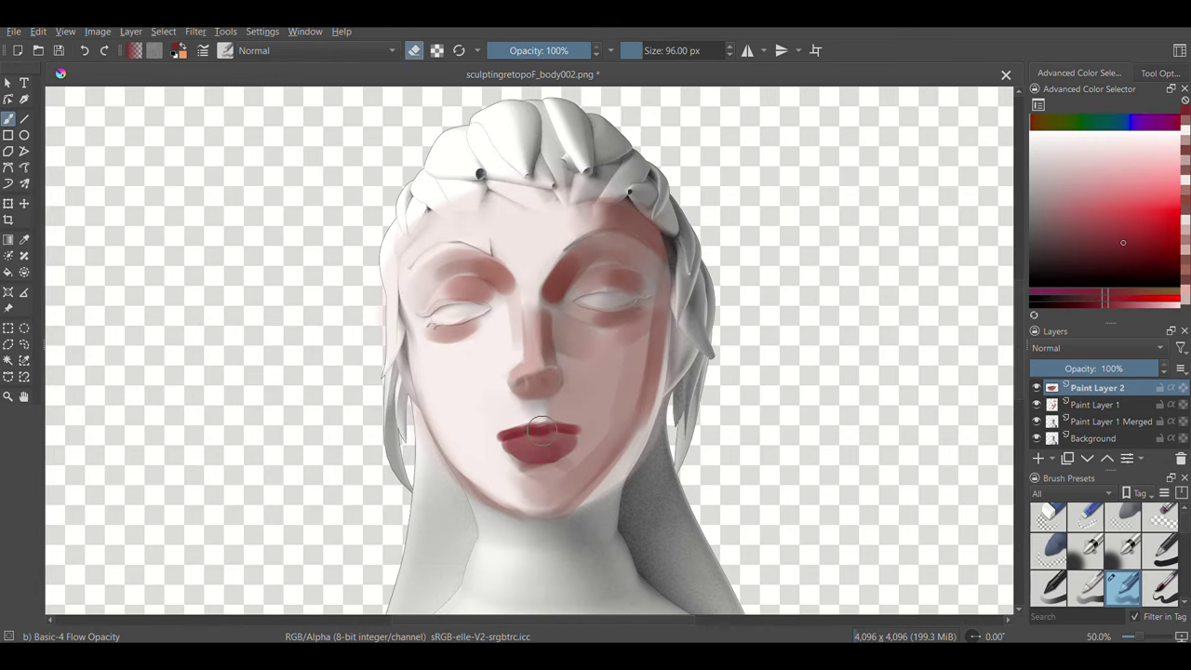
# Step: Blend light skin pink around the lips and build up dark red lip tones
pyautogui.keyDown('ctrl'); pyautogui.moveTo(579, 420); pyautogui.dragTo(539, 423); pyautogui.keyUp('ctrl')
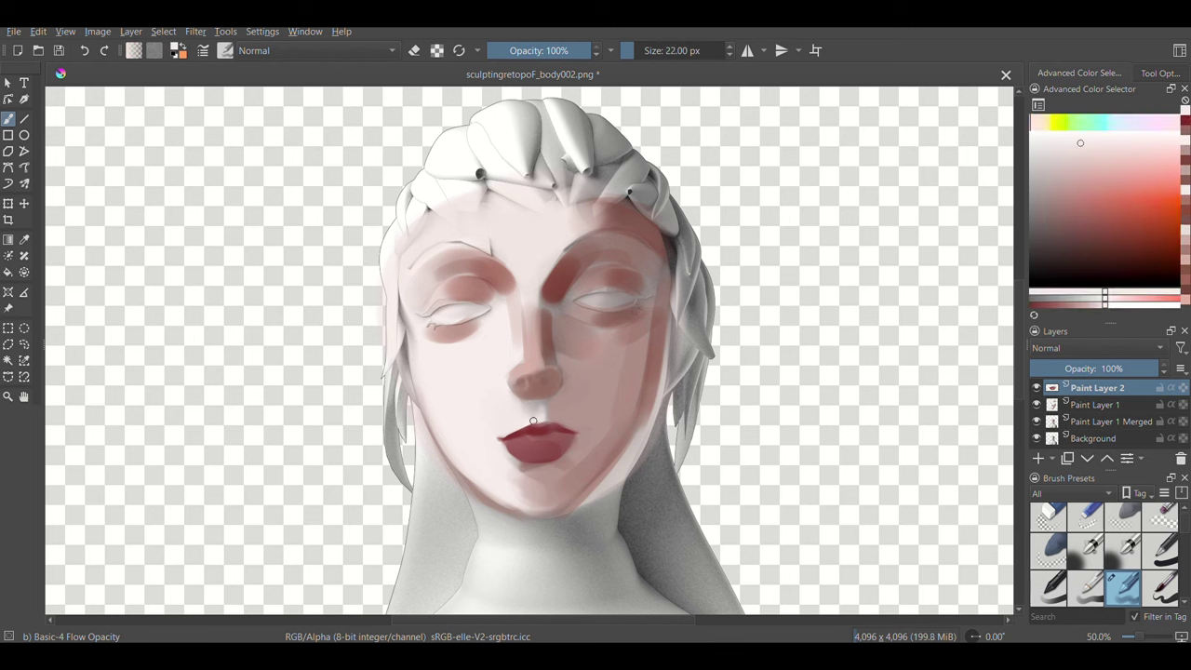
pyautogui.press('[')
pyautogui.keyDown('ctrl'); pyautogui.click(521, 413); pyautogui.keyUp('ctrl')
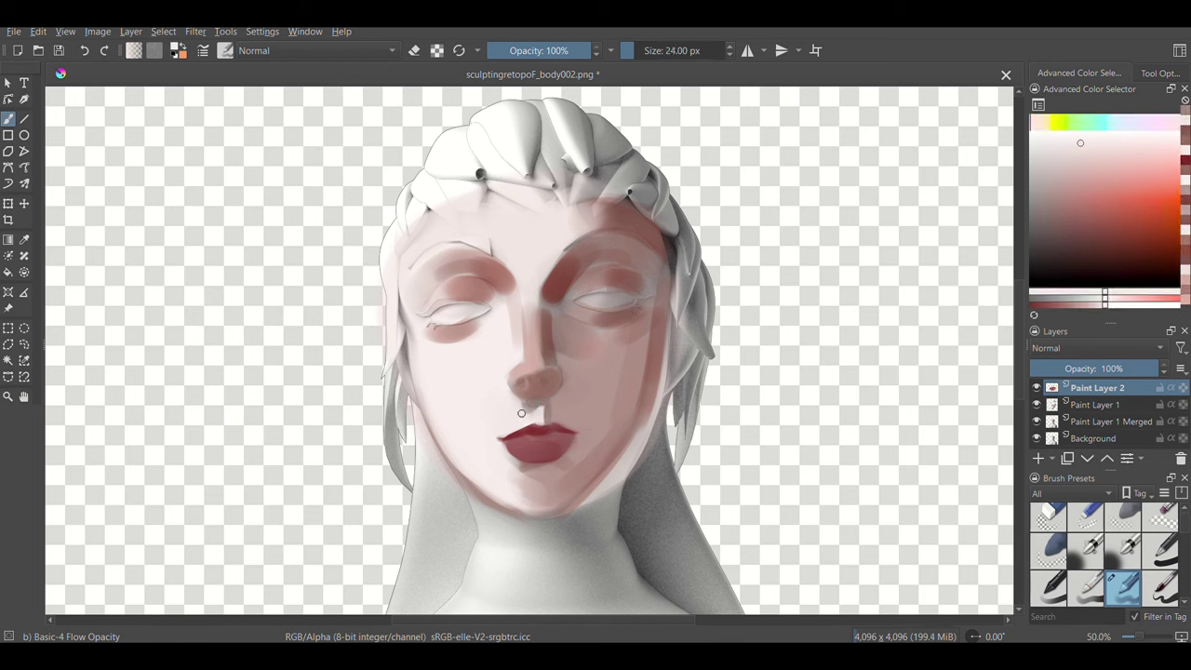
pyautogui.keyDown('ctrl'); pyautogui.click(549, 435); pyautogui.keyUp('ctrl')
pyautogui.press(']')
pyautogui.press(']')
pyautogui.keyDown('ctrl'); pyautogui.click(526, 445); pyautogui.keyUp('ctrl')
pyautogui.press(']')
pyautogui.press(']')
pyautogui.press(']')
pyautogui.moveTo(527, 447)
pyautogui.keyDown('ctrl'); pyautogui.mouseDown()
pyautogui.moveTo(577, 430)
pyautogui.moveTo(524, 452)
pyautogui.mouseUp(); pyautogui.keyUp('ctrl')
pyautogui.press('[')
pyautogui.press('[')
pyautogui.press('[')
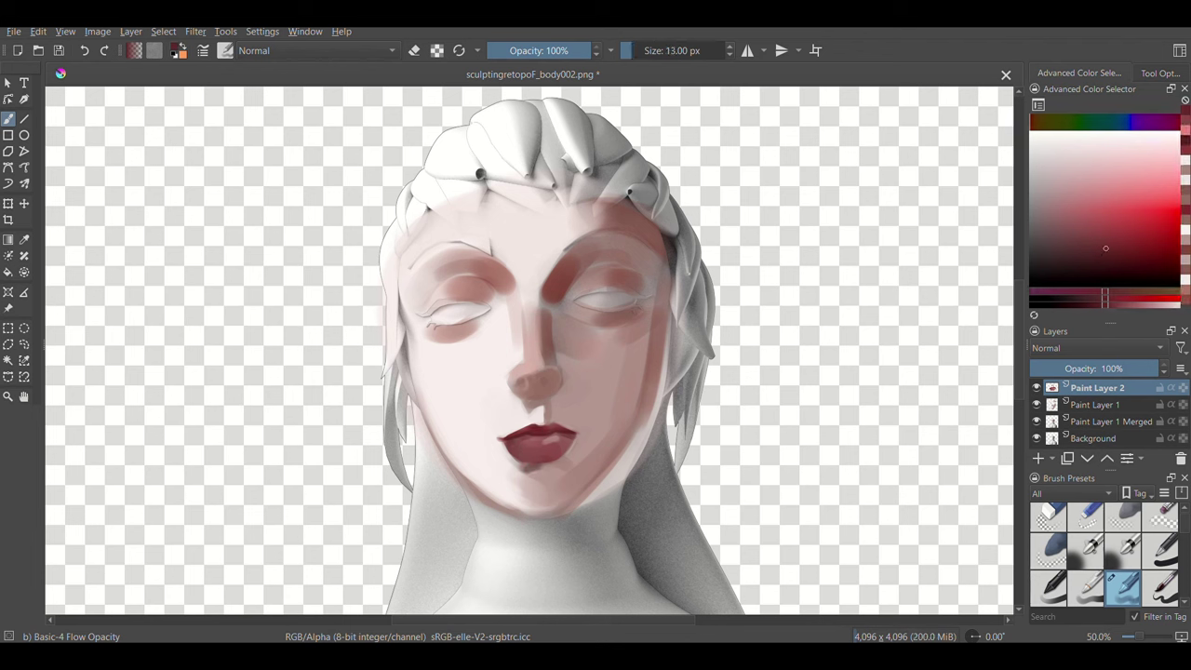
pyautogui.keyDown('ctrl'); pyautogui.moveTo(594, 407); pyautogui.dragTo(526, 455); pyautogui.keyUp('ctrl')
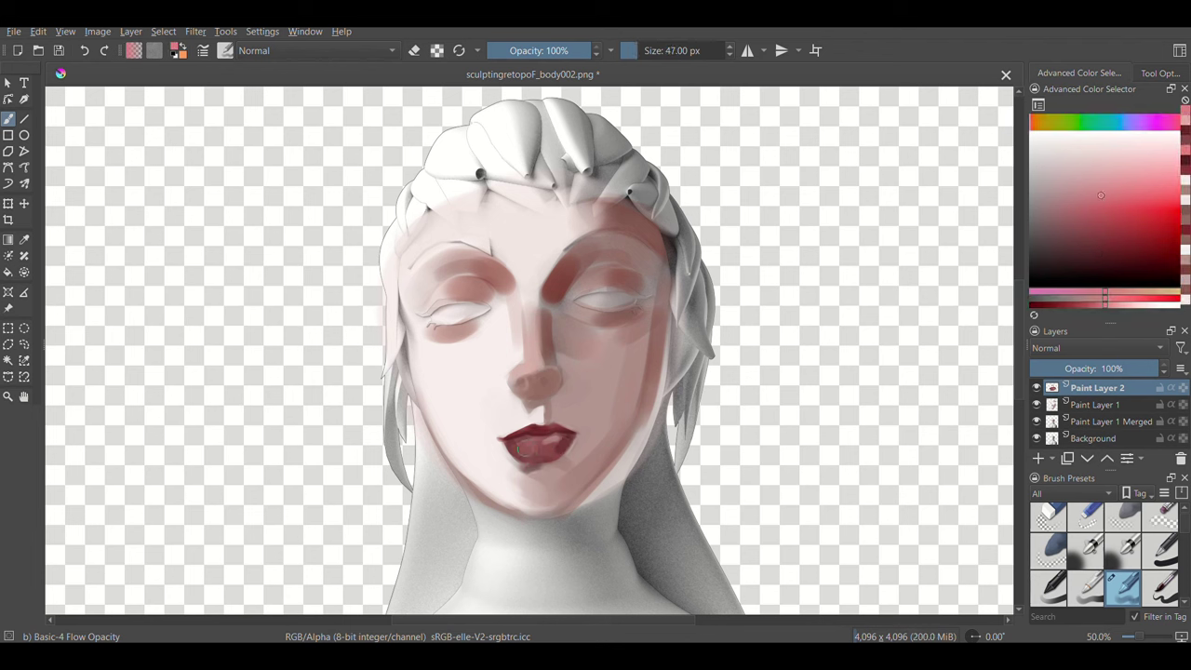
pyautogui.press('[')
pyautogui.press('[')
pyautogui.keyDown('ctrl'); pyautogui.click(526, 456); pyautogui.keyUp('ctrl')
# Step: Zoom in on the lips and add light pink highlights against the dark lip red
pyautogui.press('[')
pyautogui.press('[')
pyautogui.press('[')
pyautogui.press('1')
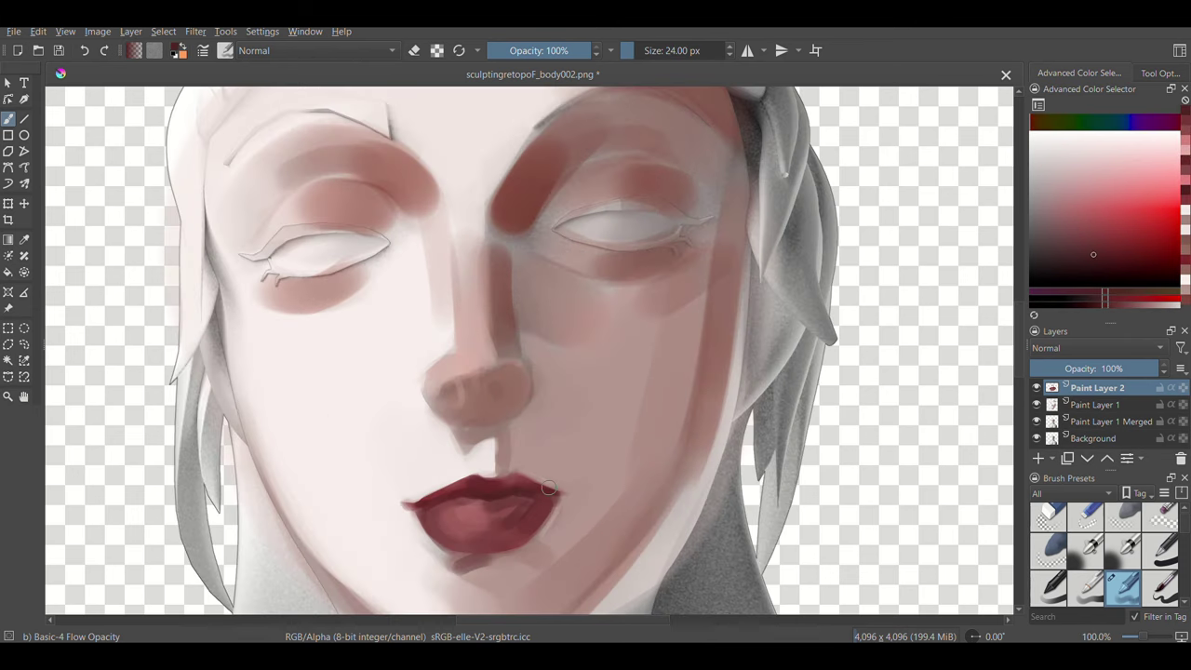
pyautogui.press('[')
pyautogui.press('[')
pyautogui.press('-')
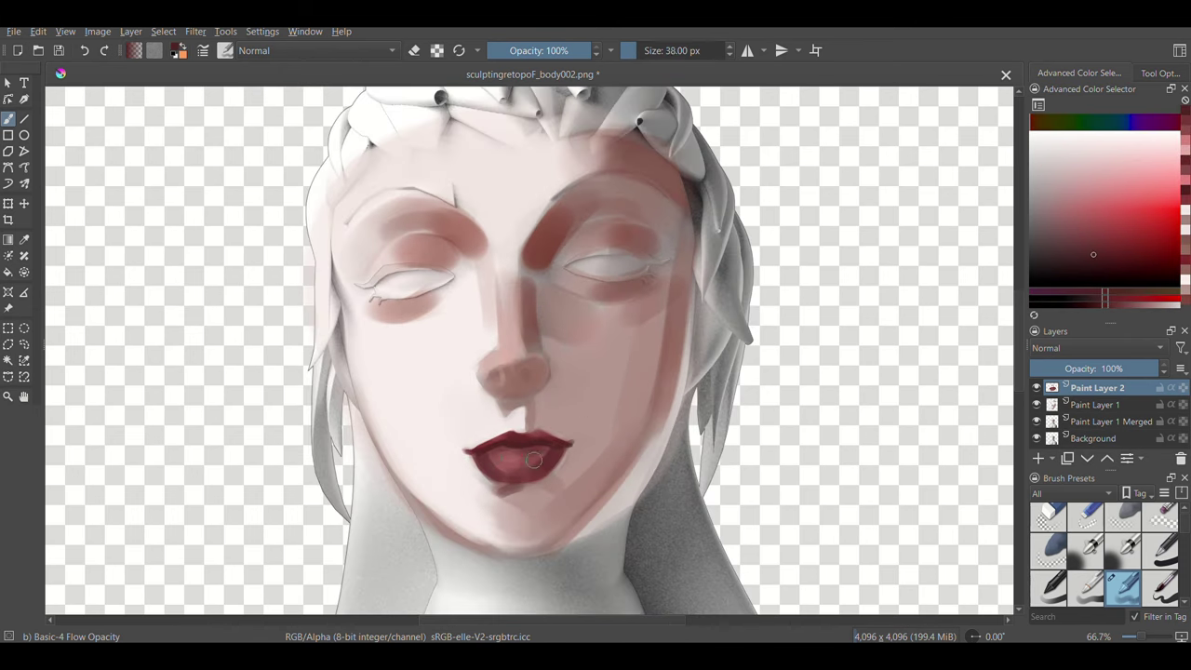
pyautogui.keyDown('ctrl'); pyautogui.click(539, 462); pyautogui.keyUp('ctrl')
pyautogui.press(']')
pyautogui.press(']')
pyautogui.keyDown('ctrl'); pyautogui.click(505, 472); pyautogui.keyUp('ctrl')
pyautogui.press('[')
# Step: Paint a darker pink shadow along the right jawline on Paint Layer 2
pyautogui.keyDown('ctrl'); pyautogui.click(677, 320); pyautogui.keyUp('ctrl')
pyautogui.press(']')
pyautogui.press(']')
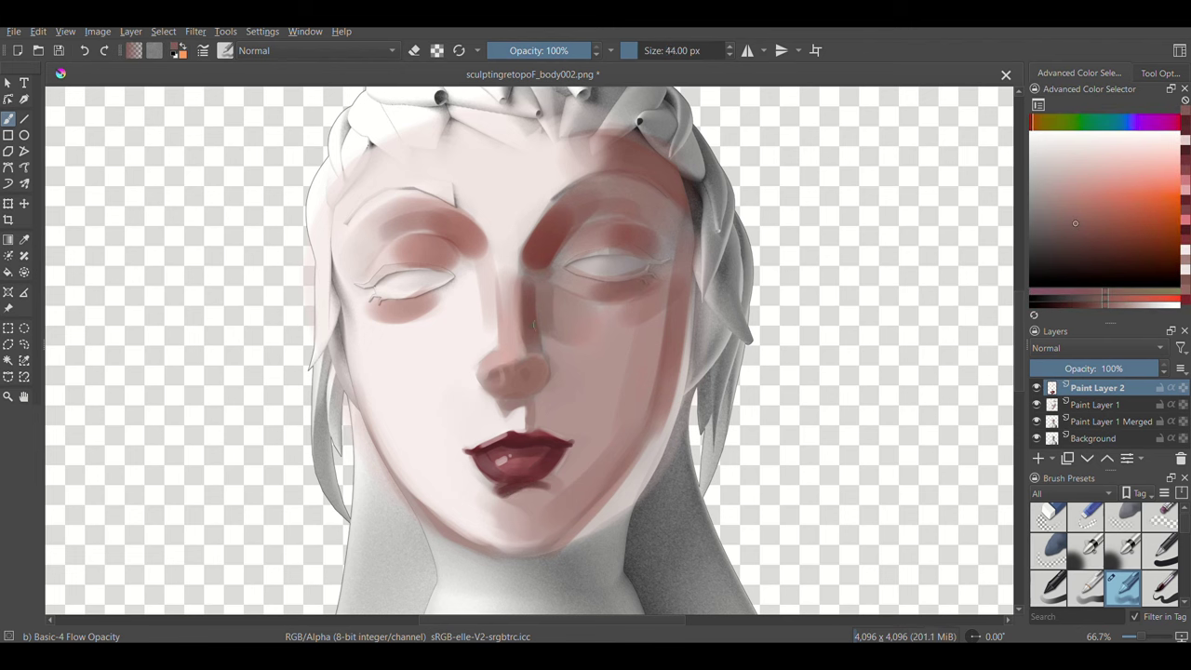
pyautogui.press('pagedown')
pyautogui.press('pagedown')
pyautogui.keyDown('ctrl'); pyautogui.click(401, 279); pyautogui.keyUp('ctrl')
pyautogui.press('pageup')
pyautogui.press('pageup')
pyautogui.press(']')
pyautogui.press(']')
pyautogui.press('[')
pyautogui.press('[')
pyautogui.press('[')
pyautogui.moveTo(655, 400); pyautogui.dragTo(555, 540)
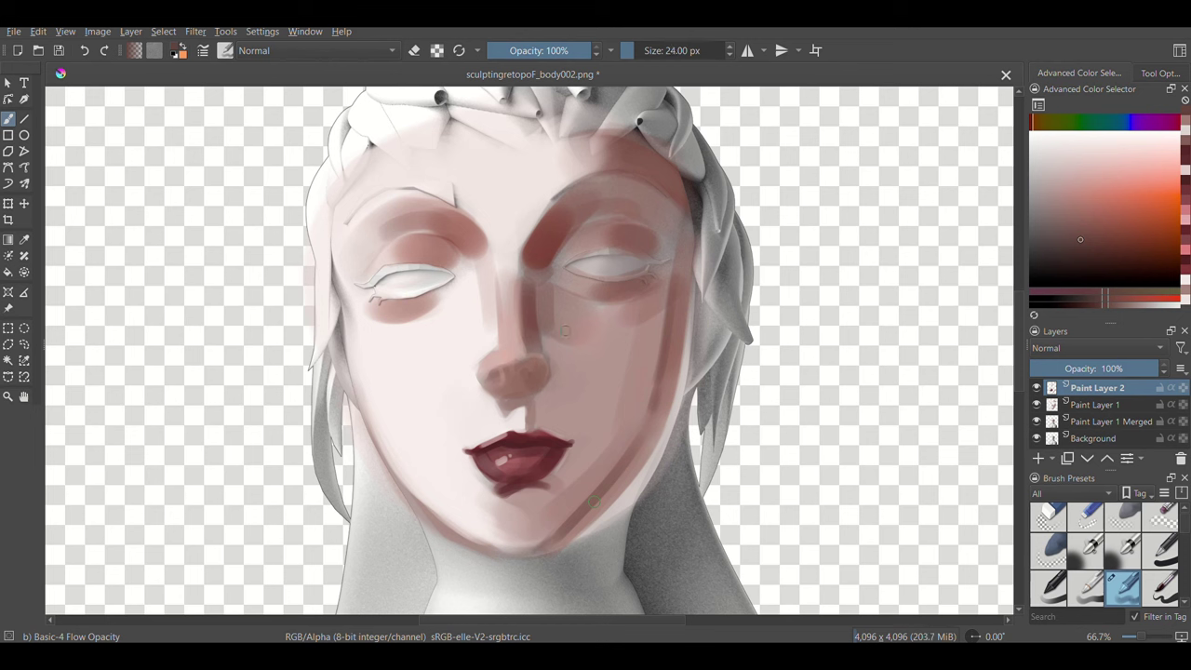
# Step: Sample near-white and pink skin tones and add small eye and nose highlights
pyautogui.keyDown('ctrl'); pyautogui.click(561, 314); pyautogui.keyUp('ctrl')
pyautogui.press(']')
pyautogui.keyDown('ctrl'); pyautogui.click(484, 396); pyautogui.keyUp('ctrl')
pyautogui.press('[')
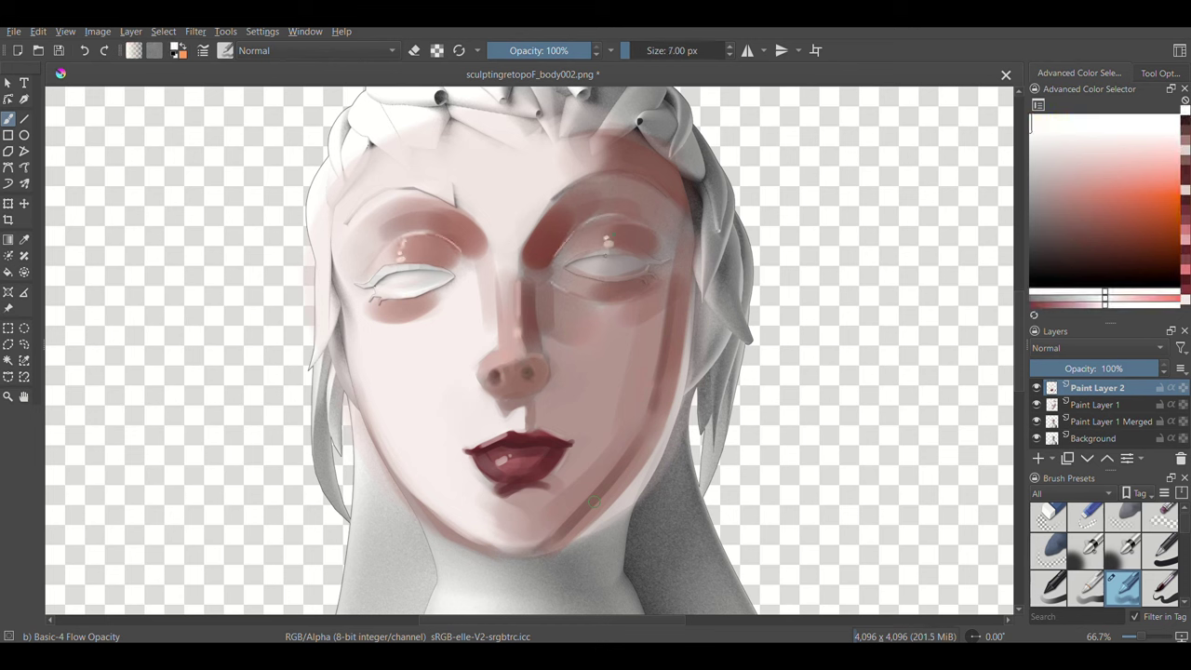
pyautogui.keyDown('ctrl'); pyautogui.click(347, 341); pyautogui.keyUp('ctrl')
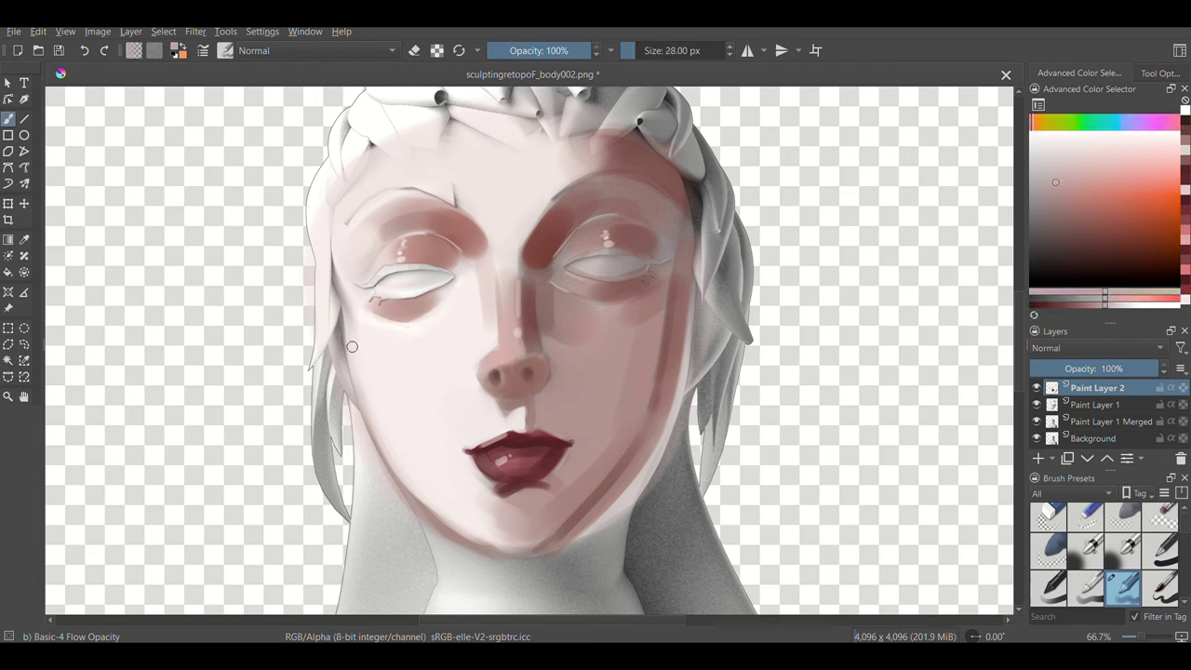
pyautogui.press('[')
pyautogui.press('[')
pyautogui.press('[')
pyautogui.keyDown('ctrl'); pyautogui.click(517, 518); pyautogui.keyUp('ctrl')
pyautogui.press(']')
pyautogui.press(']')
pyautogui.press(']')
pyautogui.press('[')
pyautogui.press('[')
pyautogui.press('[')
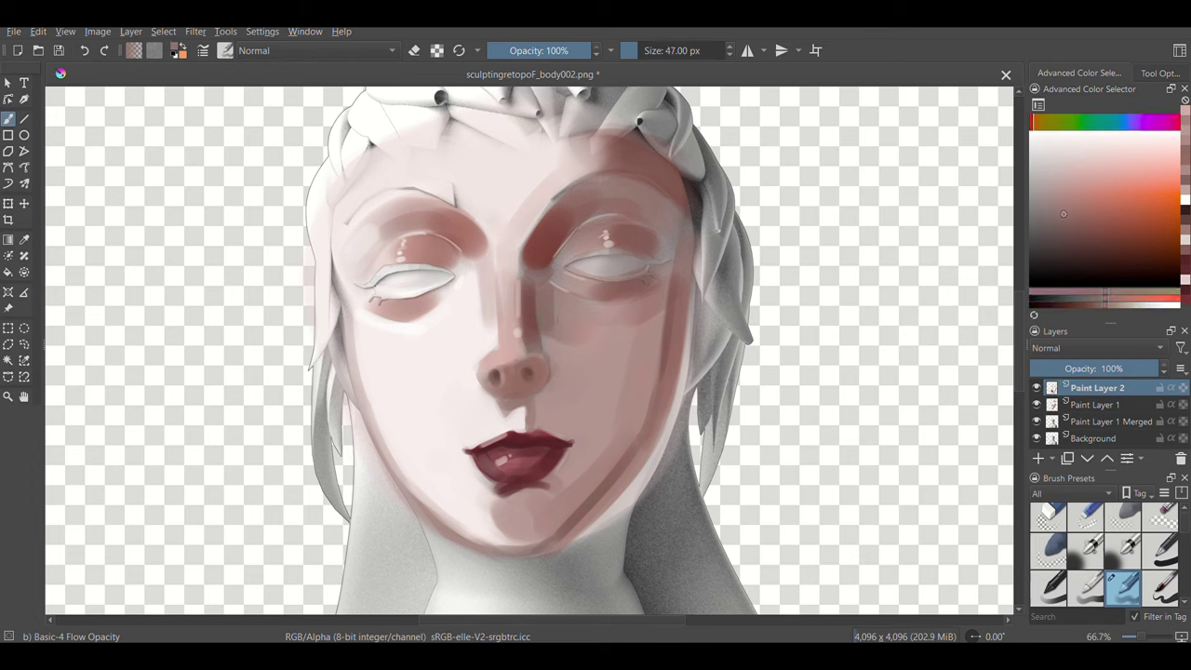
pyautogui.keyDown('ctrl'); pyautogui.click(656, 398); pyautogui.keyUp('ctrl')
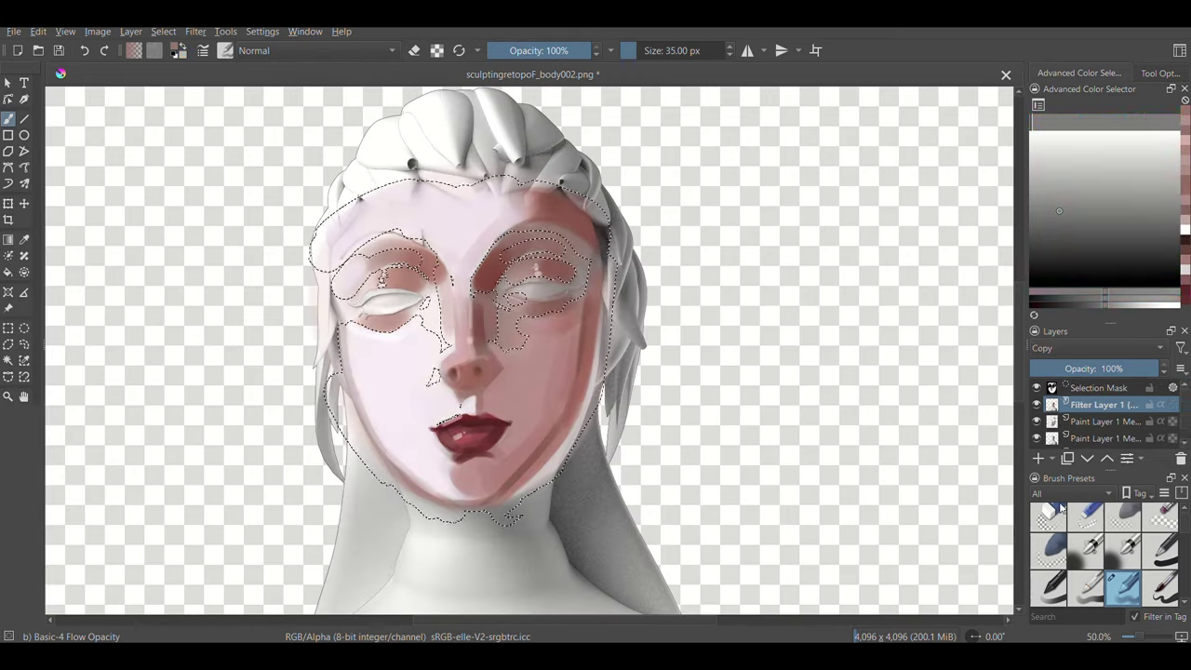
# Step: In Krita, clear the face selection and merge the duplicated paint layers into one
pyautogui.hotkey('ctrl', 'shift', 'a')
pyautogui.hotkey('ctrl', 'e')
pyautogui.keyDown('ctrl'); pyautogui.click(1053, 389); pyautogui.keyUp('ctrl')
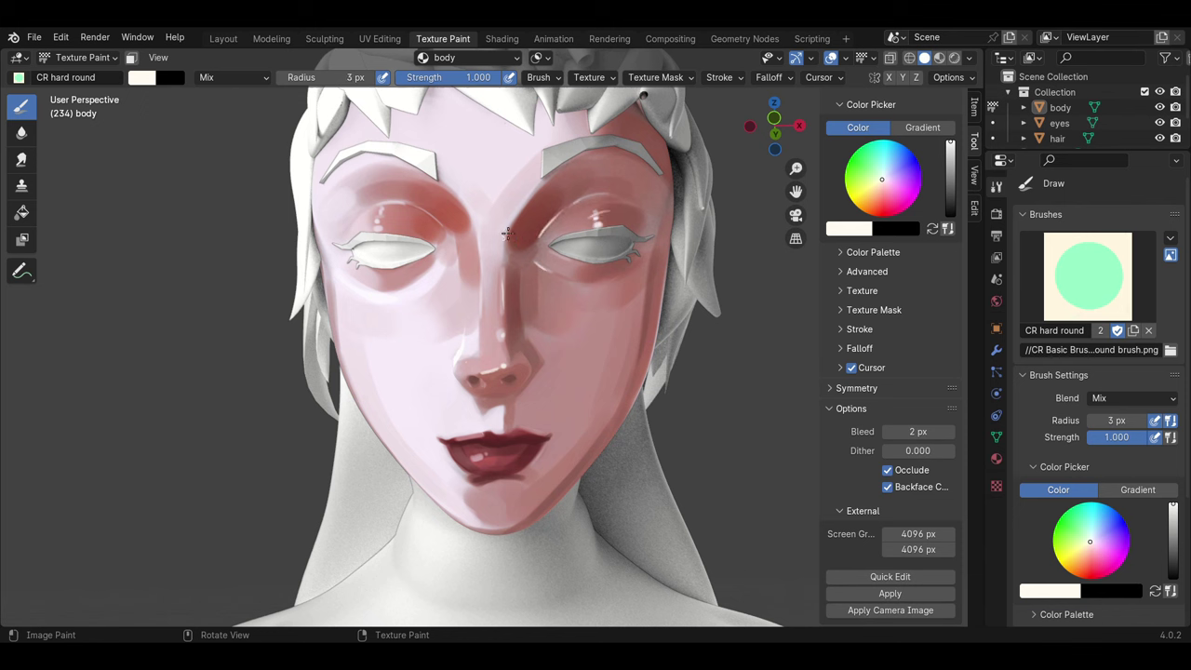
# Step: Paint neck and cheek shading with reddish, lighter pink and darker brownish-red tones sampled from the face
pyautogui.click(452, 294)
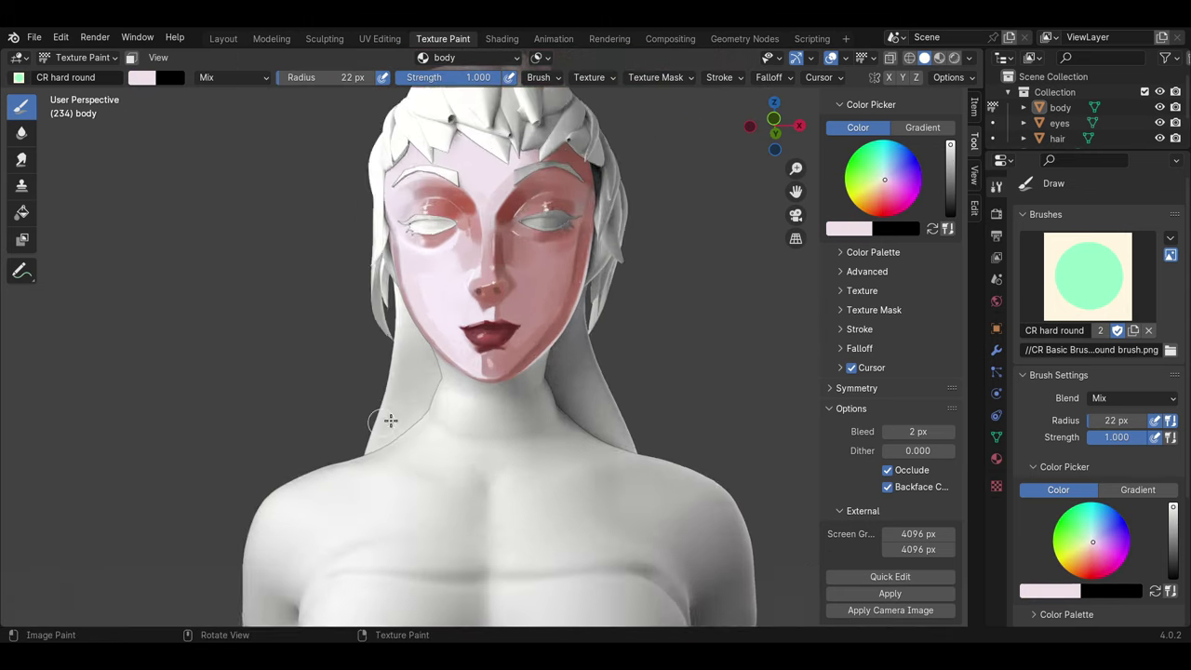
pyautogui.press('s')
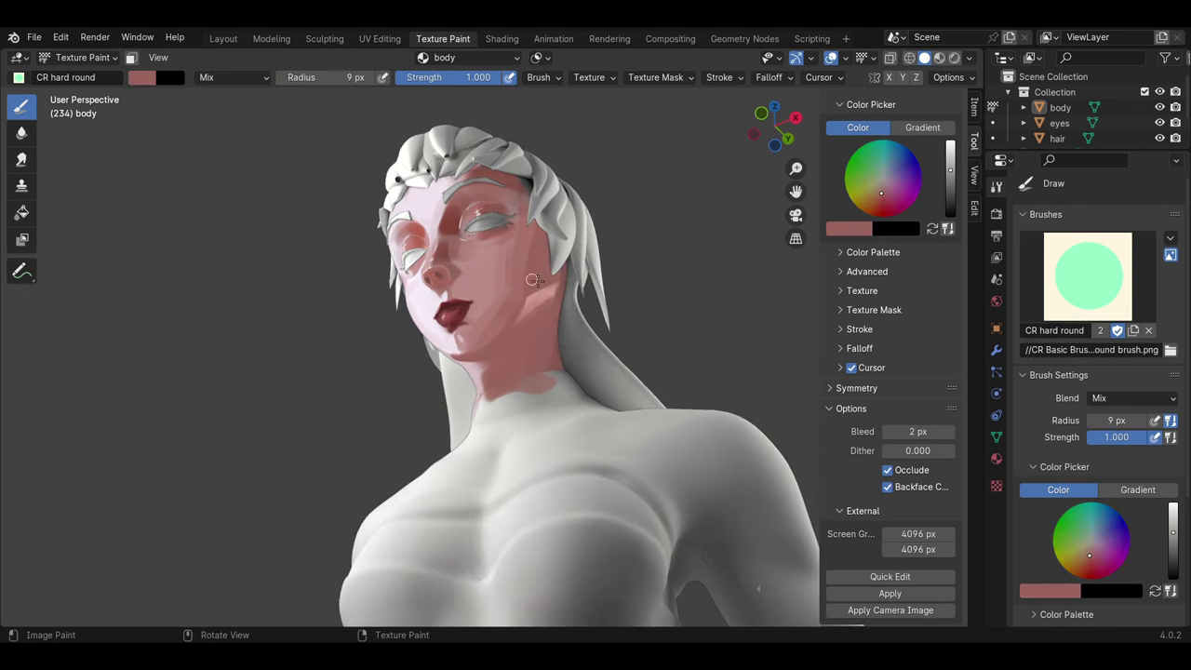
pyautogui.click(535, 310)
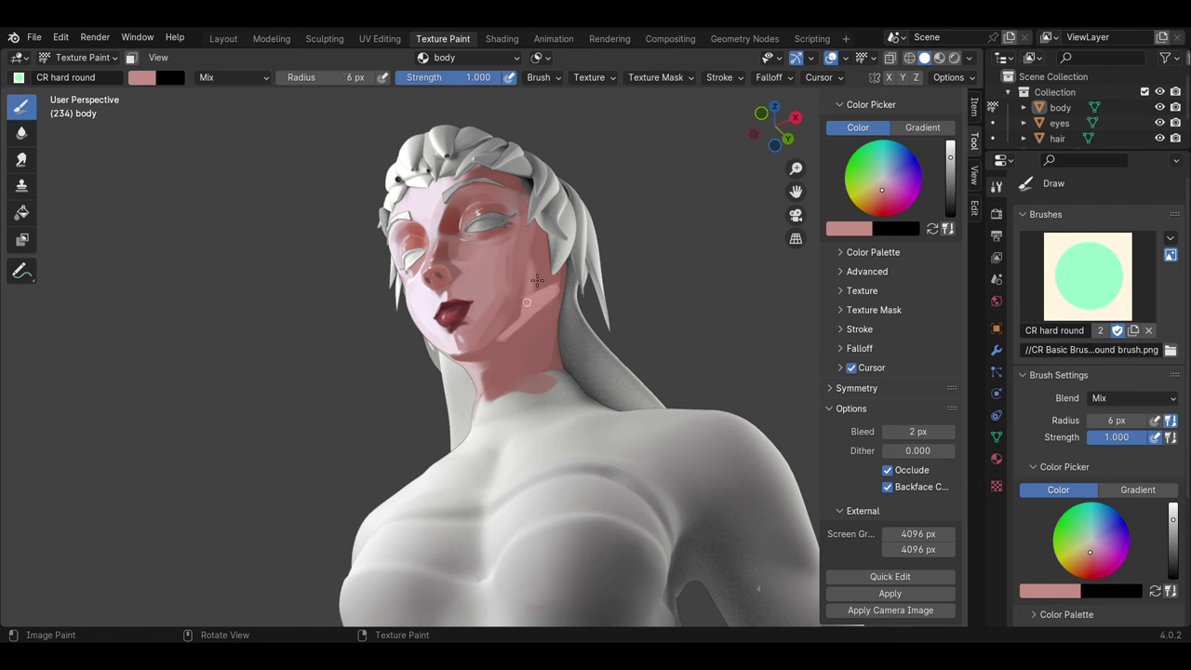
pyautogui.click(142, 77)
pyautogui.click(252, 219)
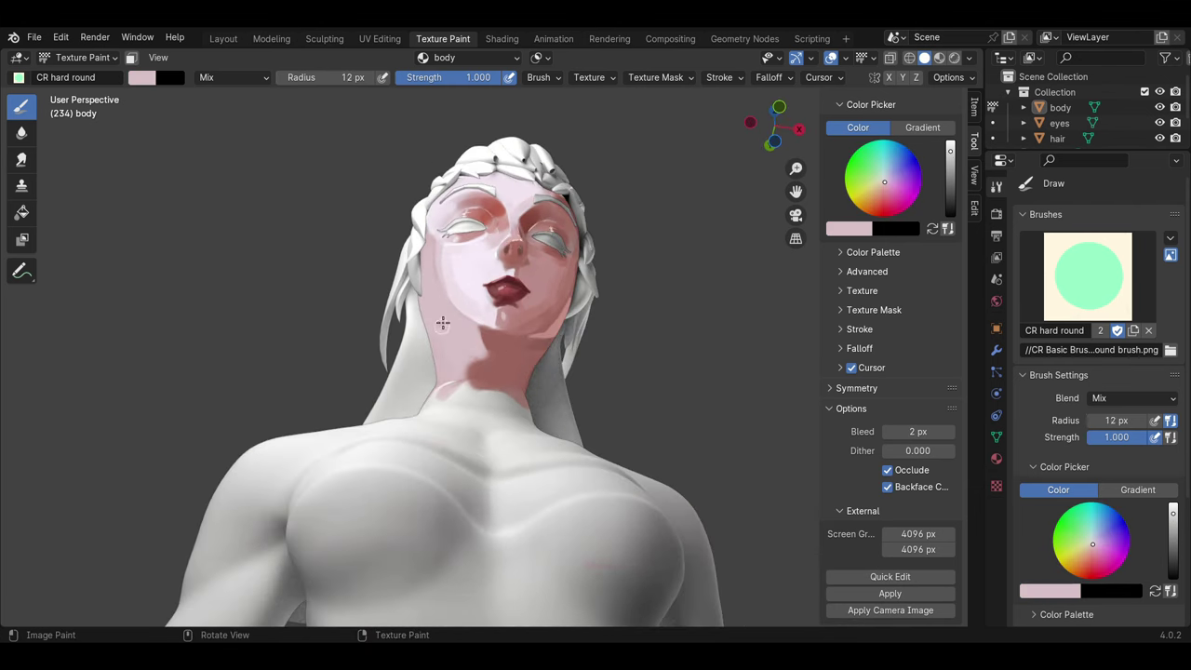
pyautogui.click(463, 279)
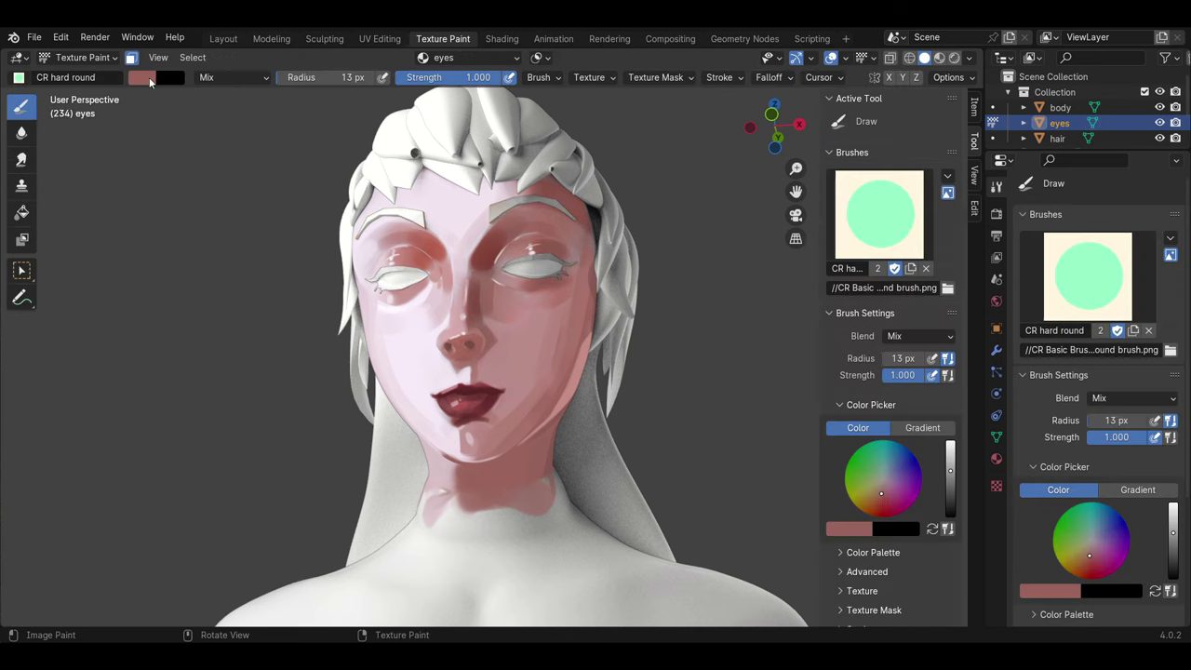
# Step: Paint the irises green with a darkened brush colour, re-sampling the green from the iris
pyautogui.click(142, 77)
pyautogui.moveTo(283, 121); pyautogui.dragTo(285, 204)
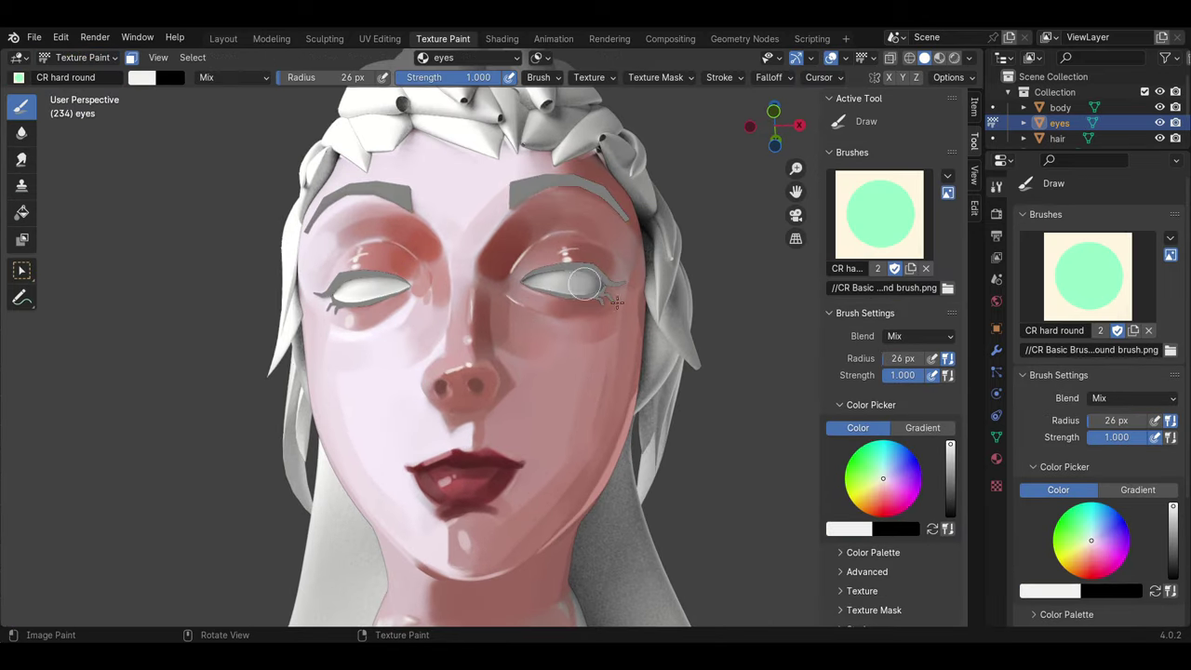
pyautogui.click(147, 78)
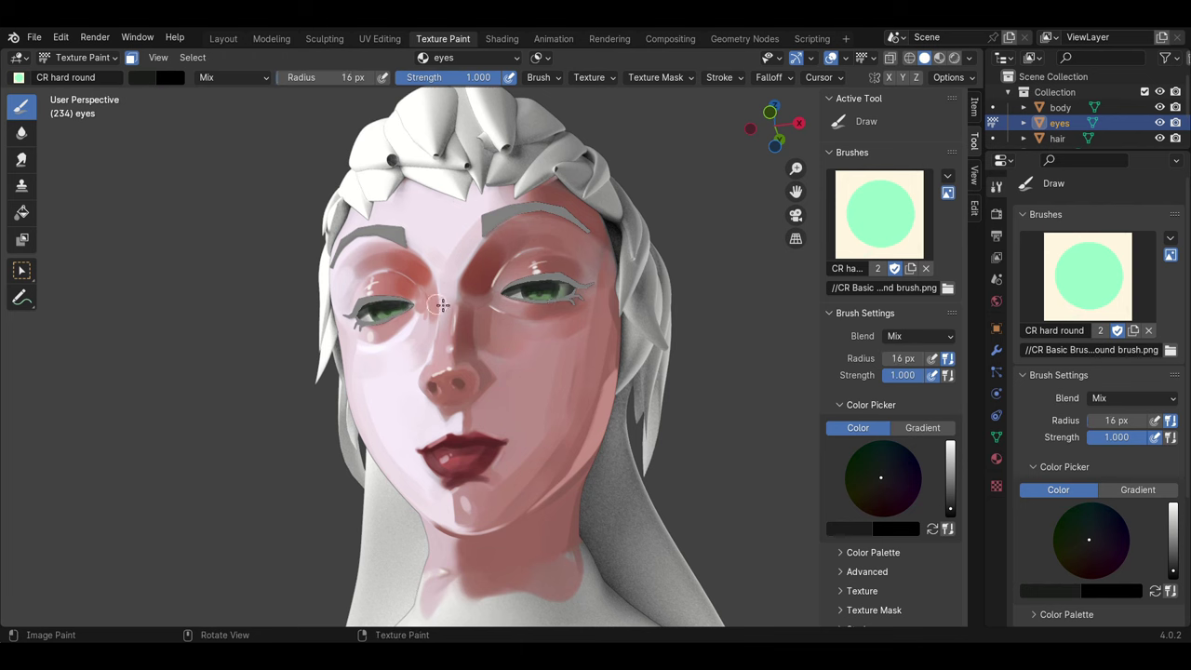
pyautogui.press('s')
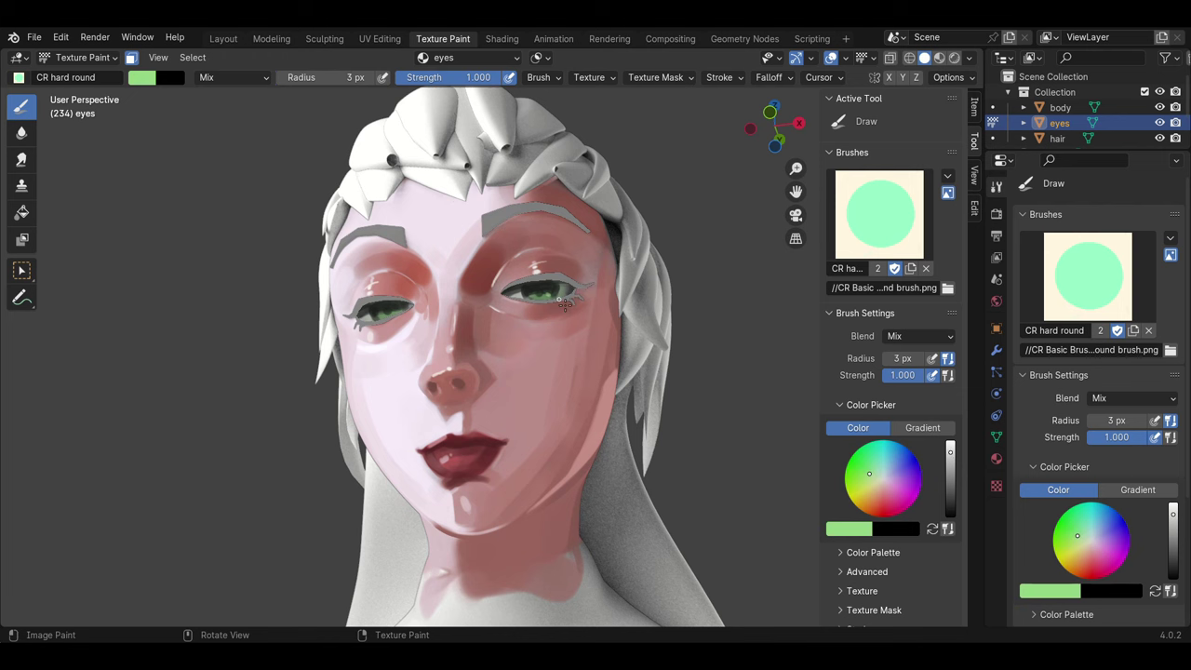
pyautogui.keyDown('ctrl'); pyautogui.scroll(2, 143, 82); pyautogui.keyUp('ctrl')
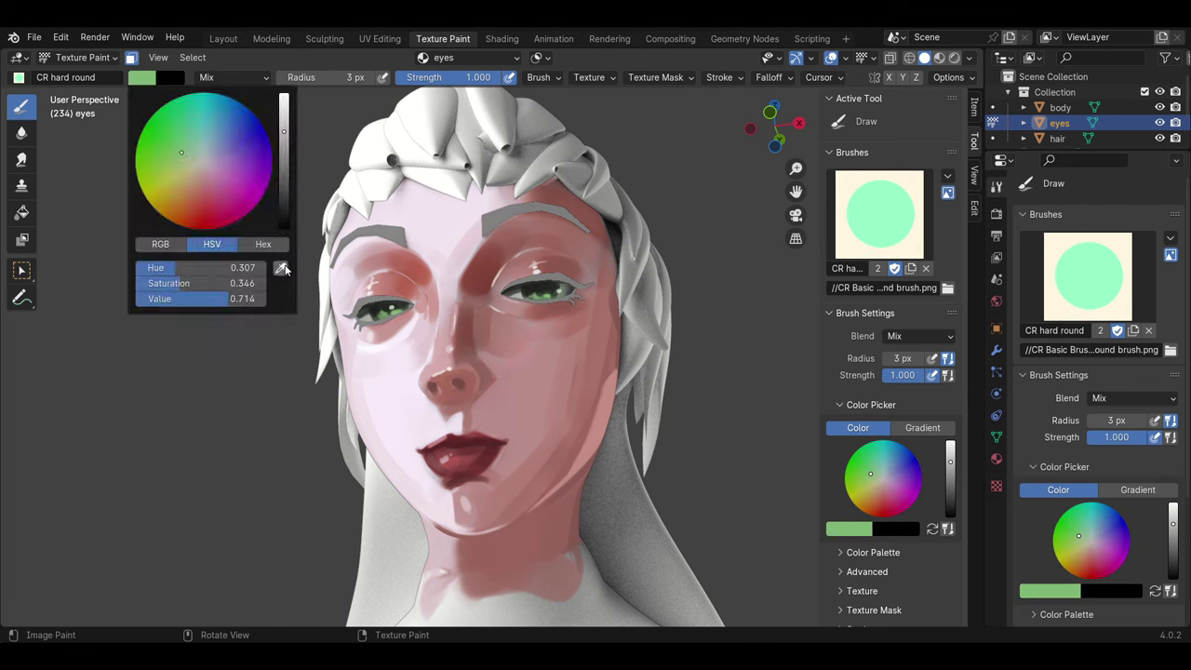
pyautogui.moveTo(544, 352); pyautogui.dragTo(573, 341, button='middle')
pyautogui.click(82, 57)
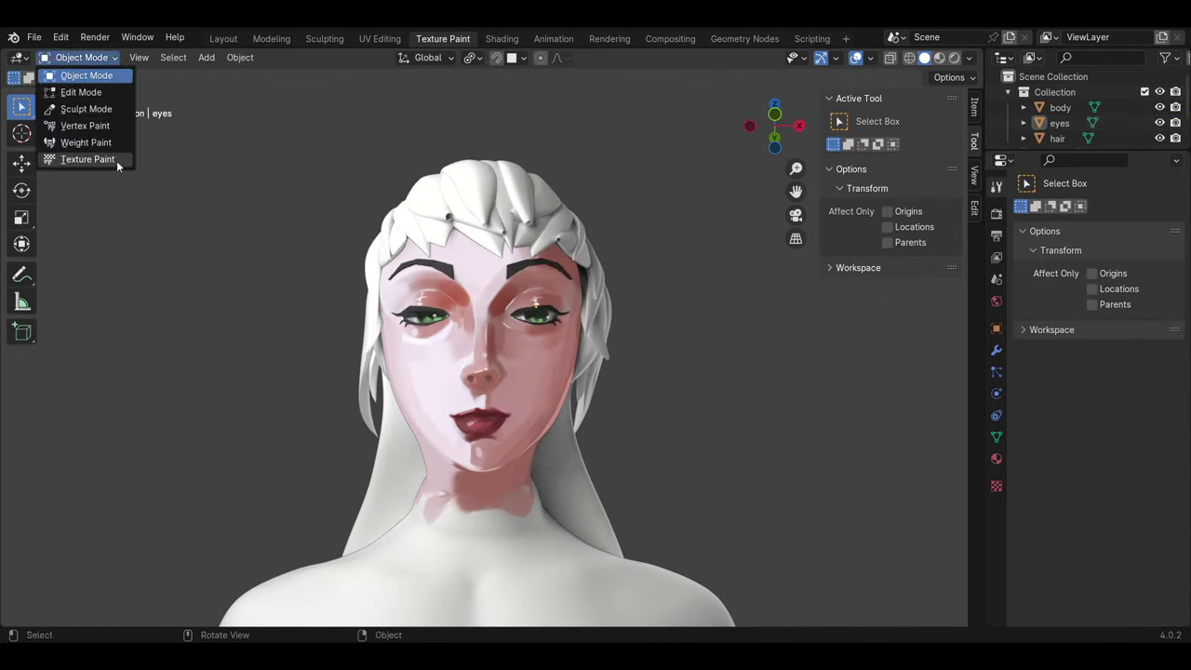
# Step: Switch texture painting from the eyes to the body and sample a pale highlight colour from the face
pyautogui.click(88, 158)
pyautogui.click(80, 58)
pyautogui.hotkey('alt', 'q')
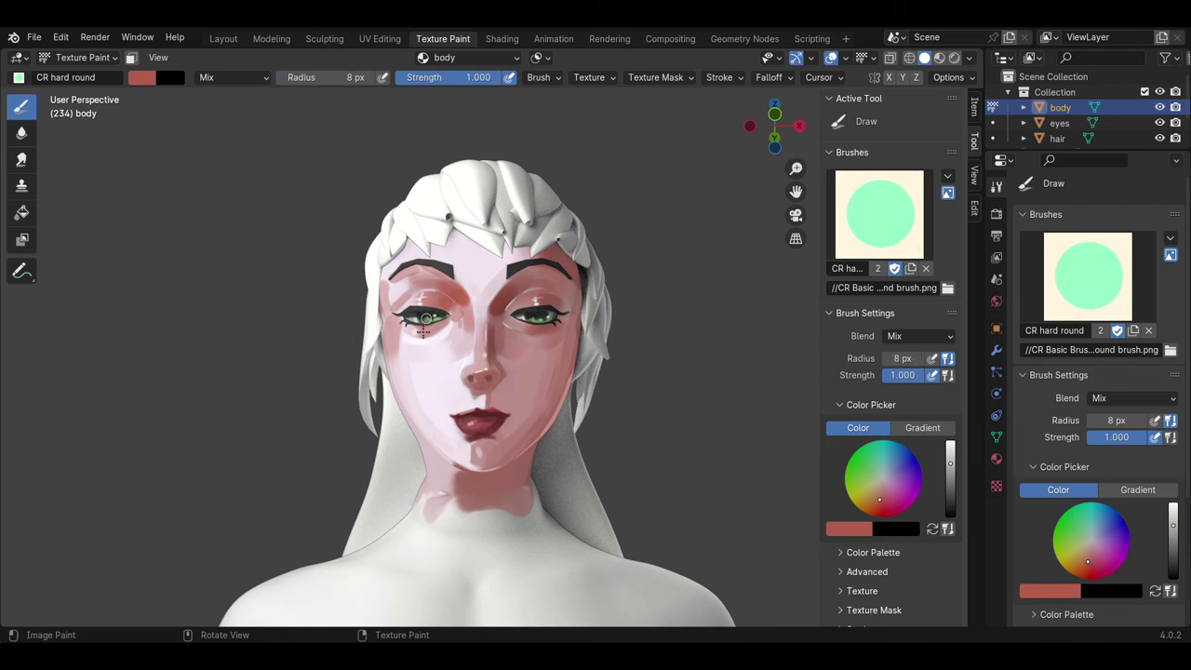
pyautogui.moveTo(397, 374)
pyautogui.mouseDown(button='middle')
pyautogui.moveTo(479, 393)
pyautogui.moveTo(409, 400)
pyautogui.mouseUp(button='middle')
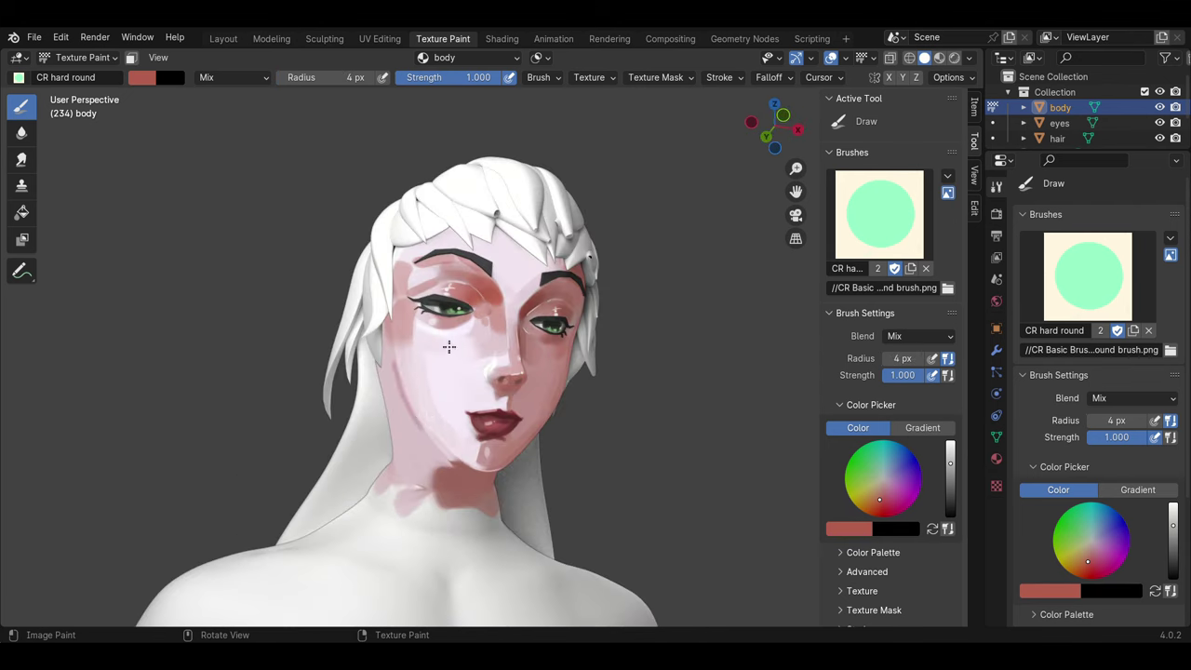
pyautogui.moveTo(449, 346); pyautogui.dragTo(450, 370, button='middle')
pyautogui.press('s')
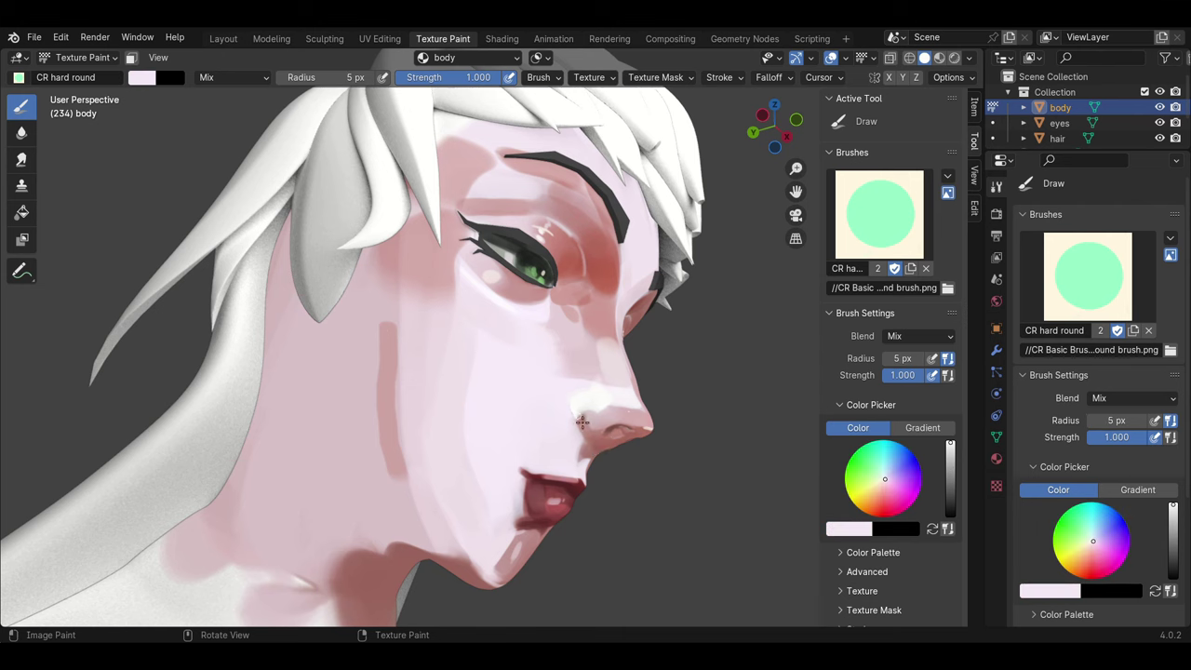
# Step: Brighten the nose and face with pale pink, then view the body's texture image in the Image Editor
pyautogui.scroll(-5, 582, 421)
pyautogui.moveTo(581, 421); pyautogui.dragTo(434, 360, button='middle')
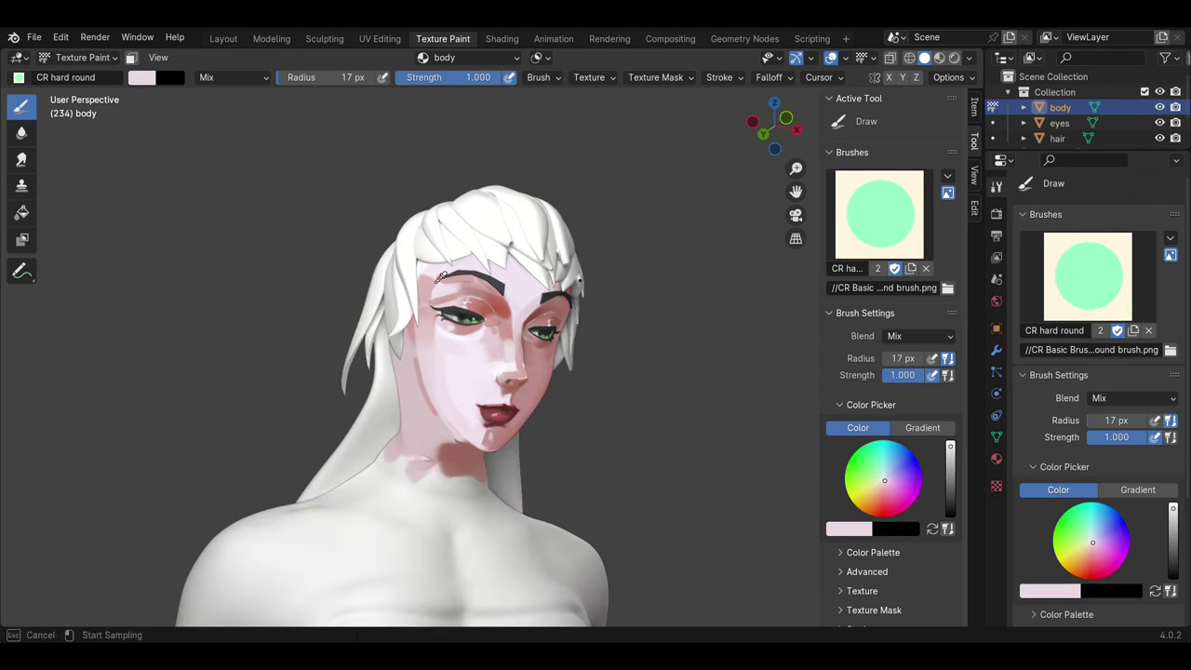
pyautogui.click(82, 58)
pyautogui.click(16, 57)
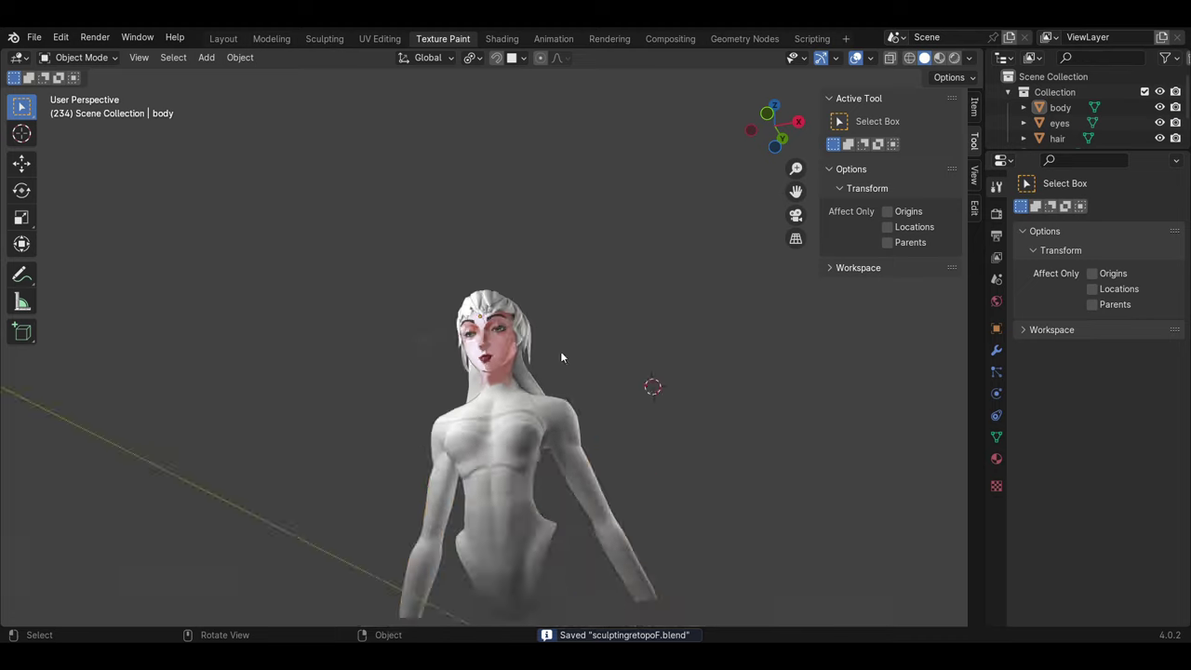
pyautogui.scroll(5, 560, 351)
pyautogui.click(82, 57)
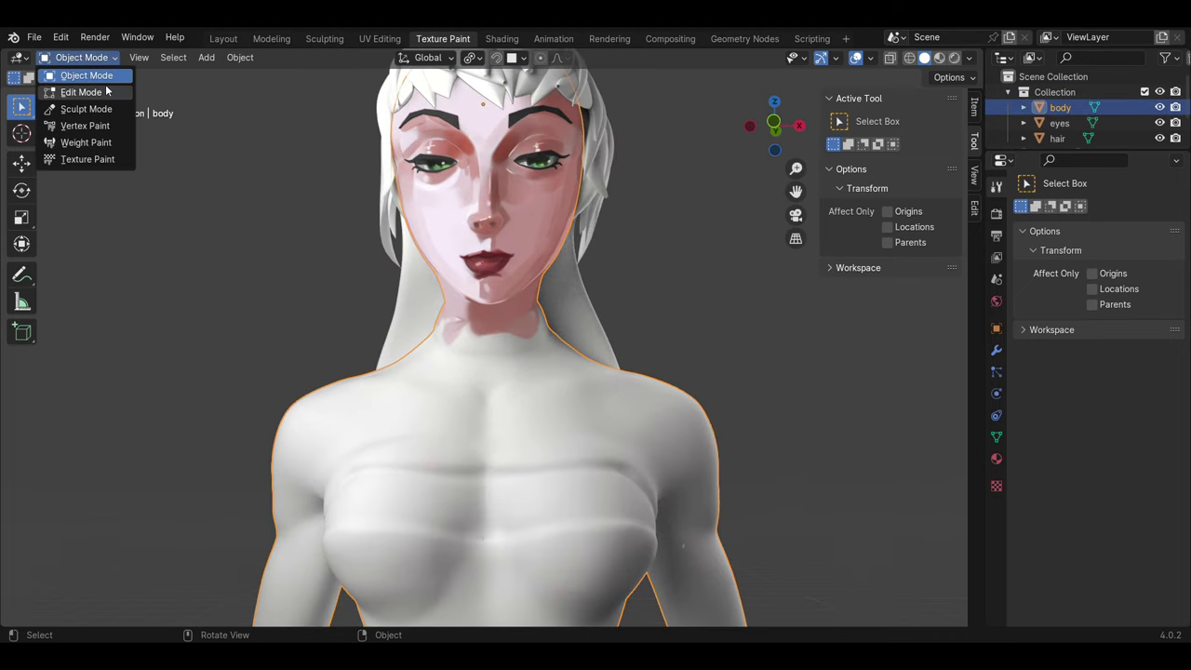
# Step: Paint black over the chest, shoulders, arm and upper back of the body texture
pyautogui.click(87, 159)
pyautogui.moveTo(465, 372); pyautogui.dragTo(437, 390, button='middle')
pyautogui.moveTo(437, 400)
pyautogui.mouseDown()
pyautogui.moveTo(494, 372)
pyautogui.moveTo(512, 471)
pyautogui.moveTo(319, 400)
pyautogui.mouseUp()
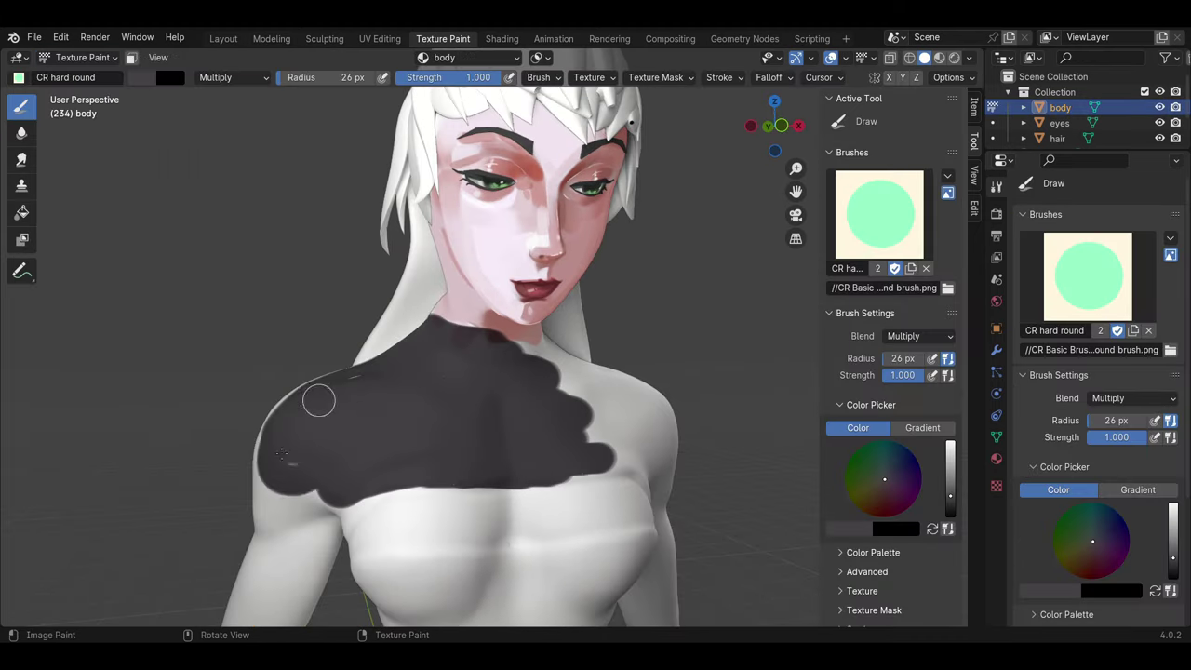
pyautogui.moveTo(286, 446); pyautogui.dragTo(270, 544)
pyautogui.moveTo(270, 544); pyautogui.dragTo(354, 521, button='middle')
pyautogui.moveTo(531, 344)
pyautogui.mouseDown()
pyautogui.moveTo(642, 446)
pyautogui.moveTo(670, 586)
pyautogui.mouseUp()
pyautogui.moveTo(670, 587)
pyautogui.mouseDown(button='middle')
pyautogui.moveTo(103, 472)
pyautogui.moveTo(307, 428)
pyautogui.mouseUp(button='middle')
pyautogui.scroll(5, 521, 379)
pyautogui.moveTo(549, 446)
pyautogui.mouseDown(button='middle')
pyautogui.moveTo(608, 453)
pyautogui.moveTo(571, 363)
pyautogui.moveTo(483, 395)
pyautogui.moveTo(500, 319)
pyautogui.mouseUp(button='middle')
# Step: In Edit Mode, select the faces of both arms and isolate the body in local view
pyautogui.press('Tab')
pyautogui.scroll(-2, 483, 395)
pyautogui.press('l')
pyautogui.press('l')
pyautogui.moveTo(811, 486)
pyautogui.mouseDown(button='middle')
pyautogui.moveTo(585, 402)
pyautogui.moveTo(545, 453)
pyautogui.moveTo(151, 352)
pyautogui.mouseUp(button='middle')
pyautogui.press('KP_Divide')
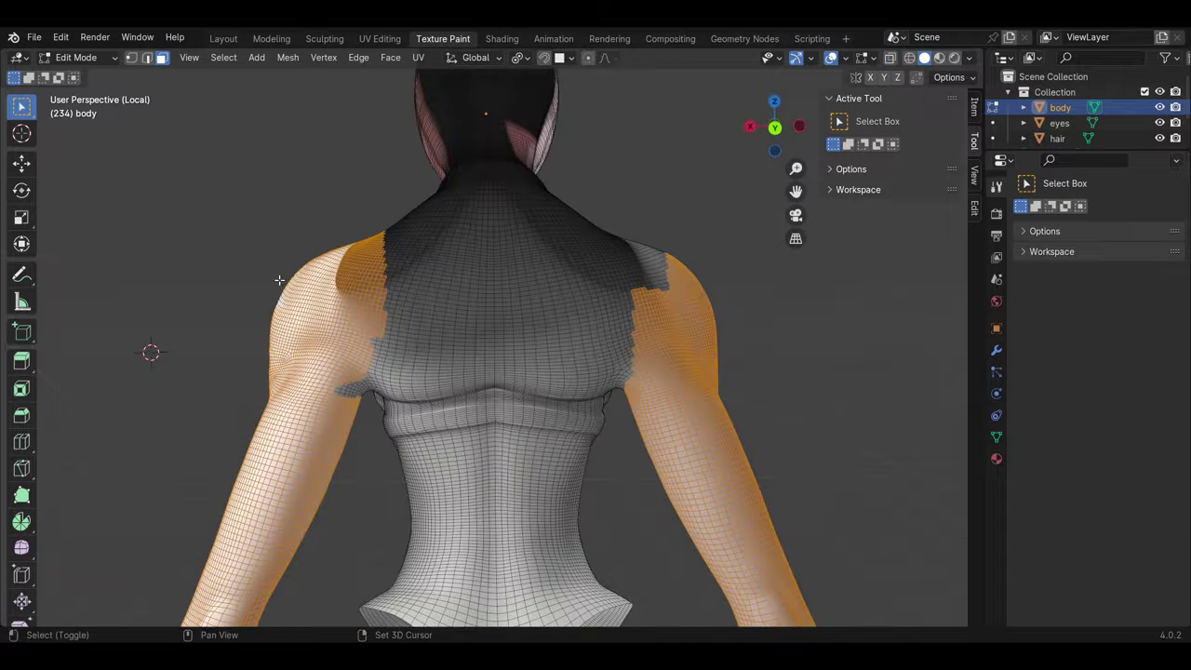
# Step: Box-select faces along the upper back edge and near the shoulder edge
pyautogui.scroll(3, 284, 284)
pyautogui.moveTo(284, 284); pyautogui.dragTo(558, 326, button='middle')
pyautogui.press('l')
pyautogui.press('l')
pyautogui.press('l')
pyautogui.press('b')
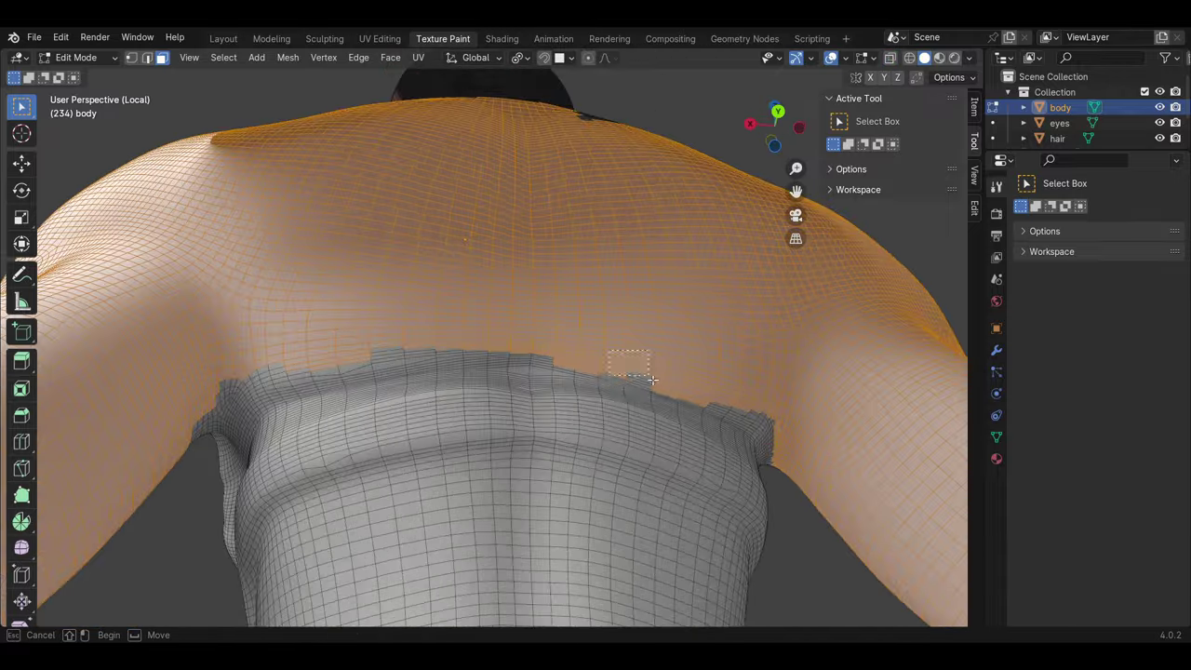
pyautogui.scroll(2, 630, 372)
pyautogui.moveTo(441, 258); pyautogui.dragTo(507, 315)
pyautogui.moveTo(865, 382); pyautogui.dragTo(810, 344, button='middle')
pyautogui.press('b')
pyautogui.moveTo(810, 344); pyautogui.dragTo(843, 436)
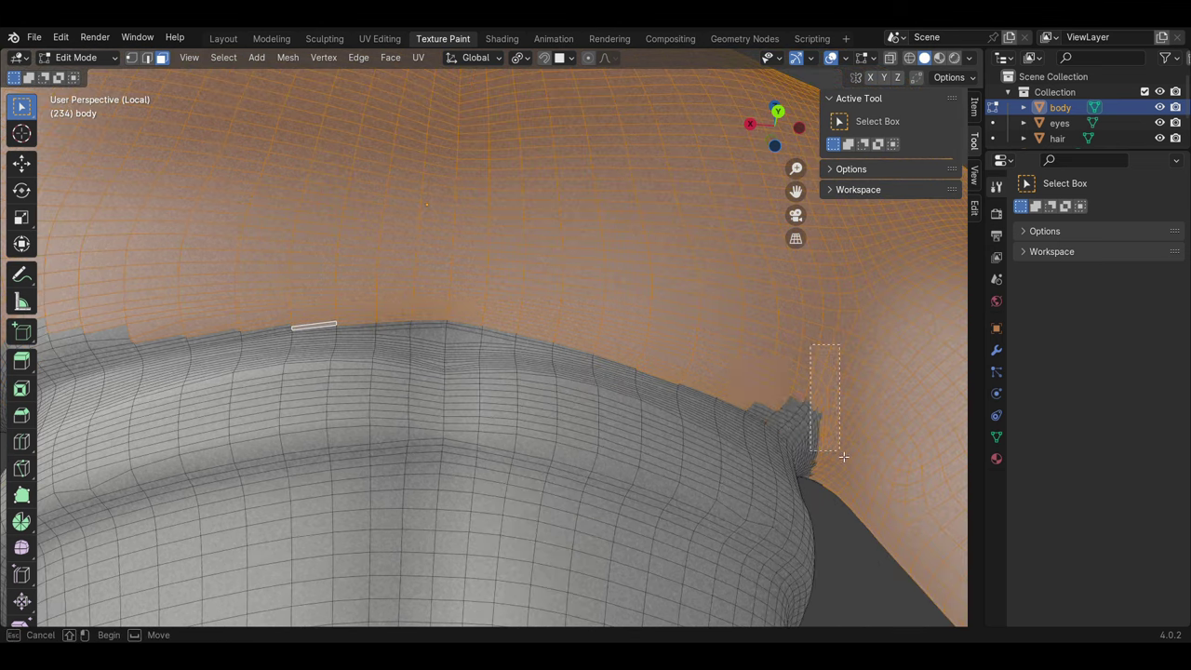
# Step: Add the neck and chest faces to the selection with another box select
pyautogui.moveTo(777, 421)
pyautogui.mouseDown(button='middle')
pyautogui.moveTo(651, 419)
pyautogui.moveTo(694, 375)
pyautogui.mouseUp(button='middle')
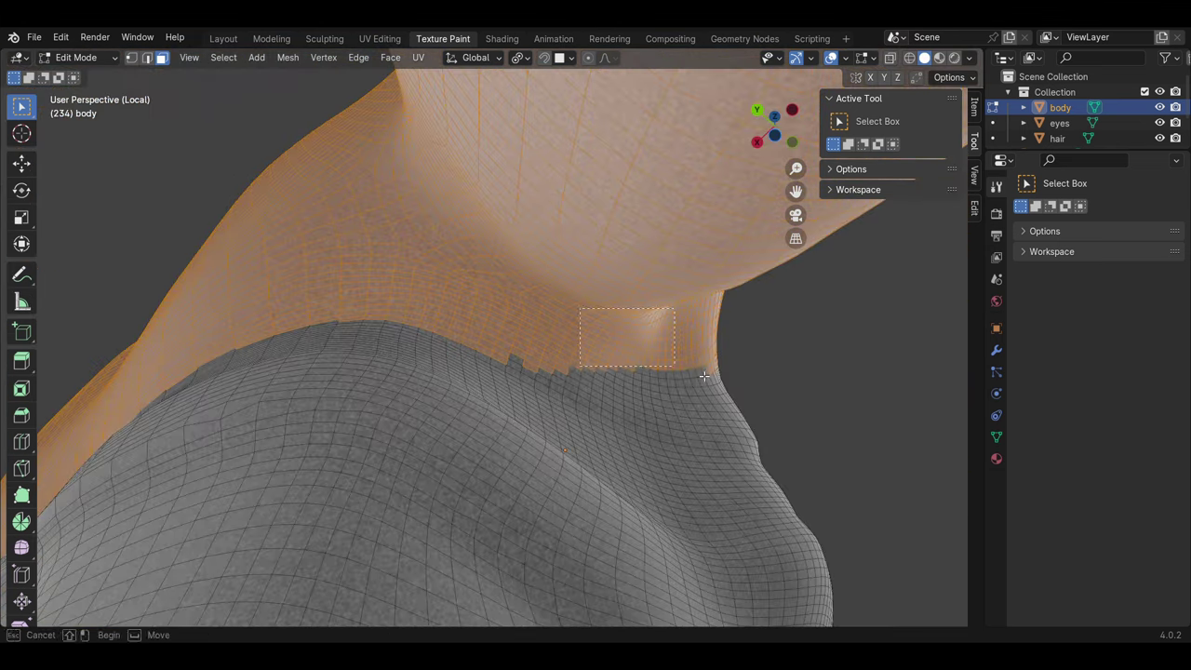
pyautogui.moveTo(800, 433)
pyautogui.mouseDown(button='middle')
pyautogui.moveTo(523, 223)
pyautogui.moveTo(164, 247)
pyautogui.moveTo(420, 391)
pyautogui.moveTo(551, 348)
pyautogui.moveTo(442, 411)
pyautogui.moveTo(80, 244)
pyautogui.moveTo(638, 375)
pyautogui.moveTo(311, 316)
pyautogui.moveTo(593, 549)
pyautogui.mouseUp(button='middle')
pyautogui.press('b')
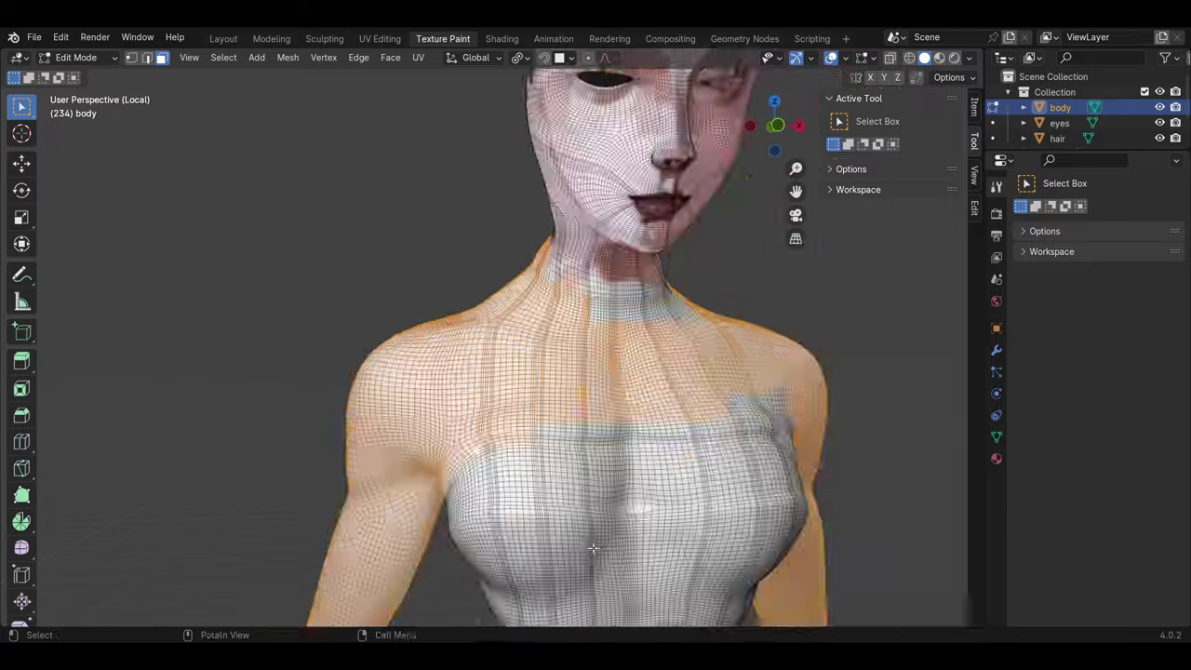
pyautogui.scroll(4, 592, 548)
pyautogui.moveTo(443, 393); pyautogui.dragTo(719, 474)
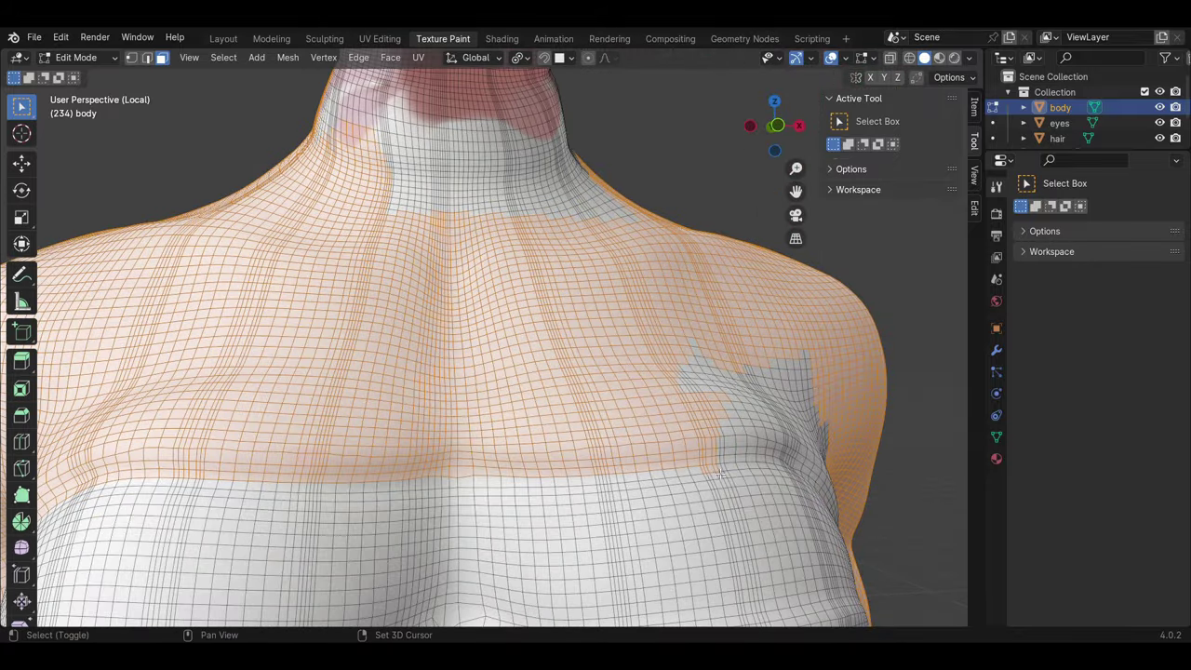
# Step: Add faces along the neck edge and orbit around the body to check the selection
pyautogui.moveTo(719, 474); pyautogui.dragTo(697, 503, button='middle')
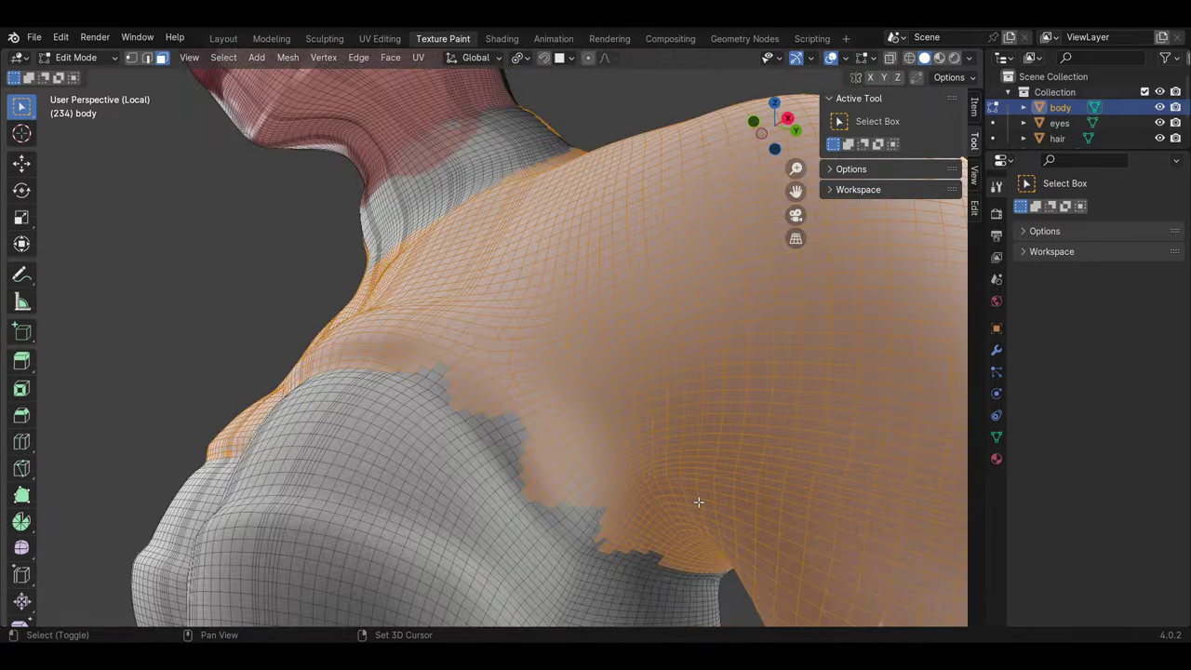
pyautogui.moveTo(538, 481); pyautogui.dragTo(498, 400, button='middle')
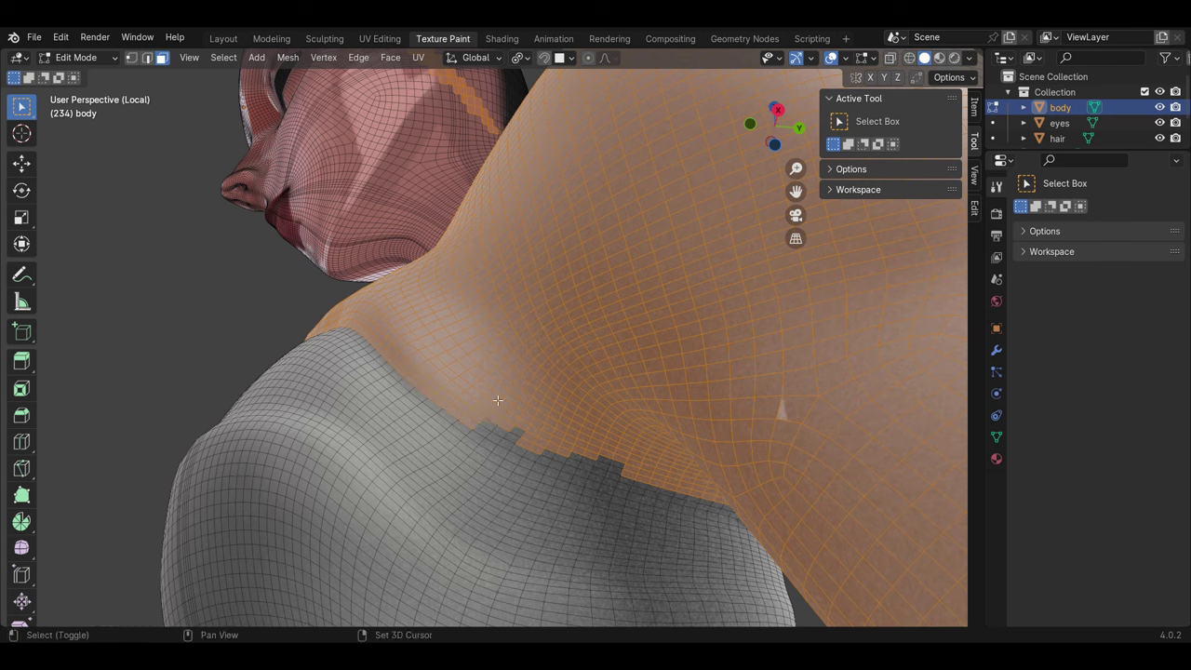
pyautogui.moveTo(597, 468); pyautogui.dragTo(574, 403, button='middle')
pyautogui.moveTo(596, 306); pyautogui.dragTo(519, 465, button='middle')
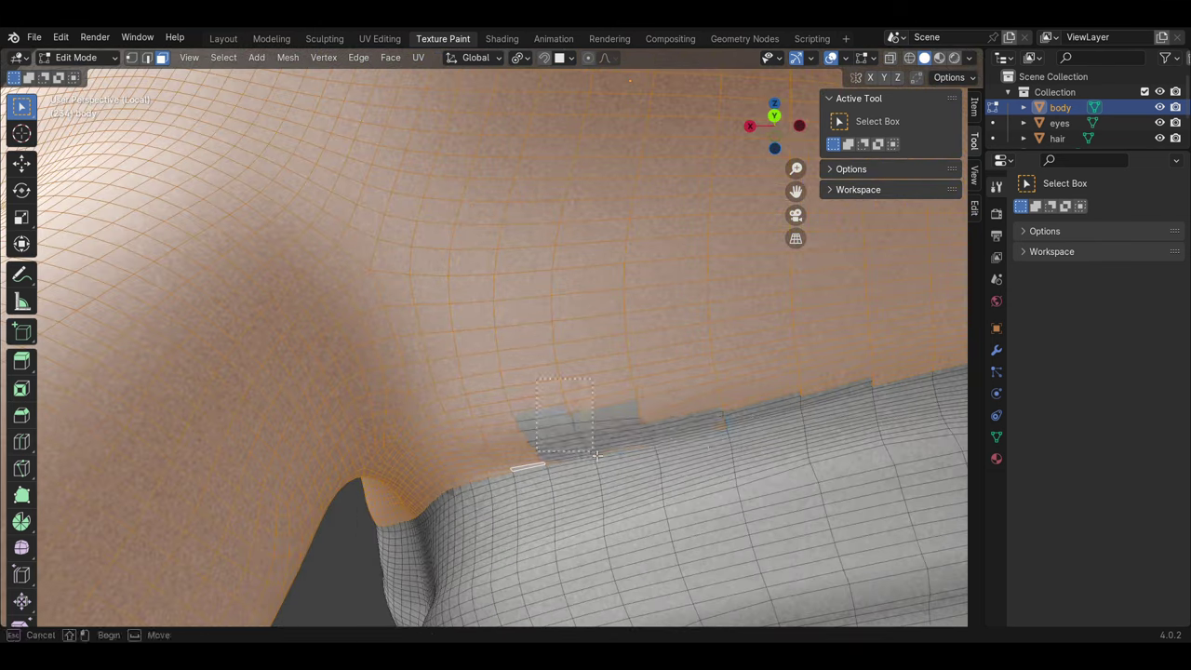
pyautogui.moveTo(609, 256); pyautogui.dragTo(630, 292)
pyautogui.scroll(2, 631, 291)
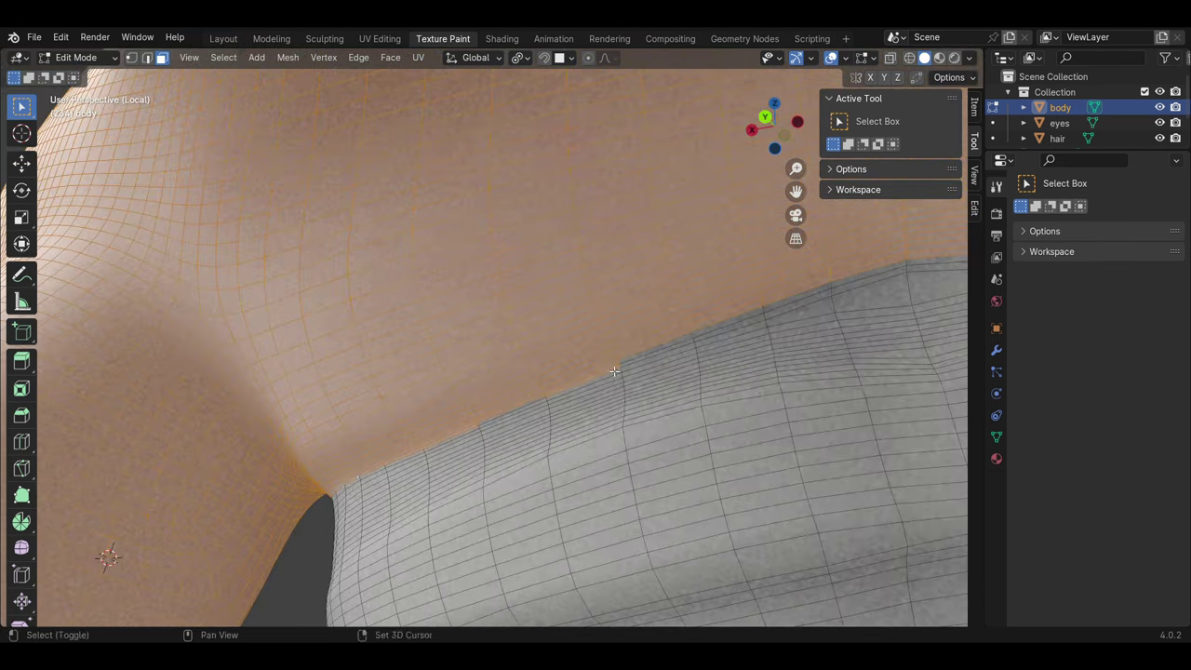
pyautogui.moveTo(549, 351)
pyautogui.mouseDown(button='middle')
pyautogui.moveTo(753, 350)
pyautogui.moveTo(707, 354)
pyautogui.moveTo(825, 473)
pyautogui.mouseUp(button='middle')
pyautogui.scroll(5, 824, 473)
pyautogui.moveTo(652, 391)
pyautogui.mouseDown(button='middle')
pyautogui.moveTo(692, 415)
pyautogui.moveTo(677, 360)
pyautogui.mouseUp(button='middle')
pyautogui.scroll(-5, 677, 360)
# Step: In Texture Paint, fill the masked upper body black, leave local view and set blending to Mix
pyautogui.click(76, 57)
pyautogui.click(65, 156)
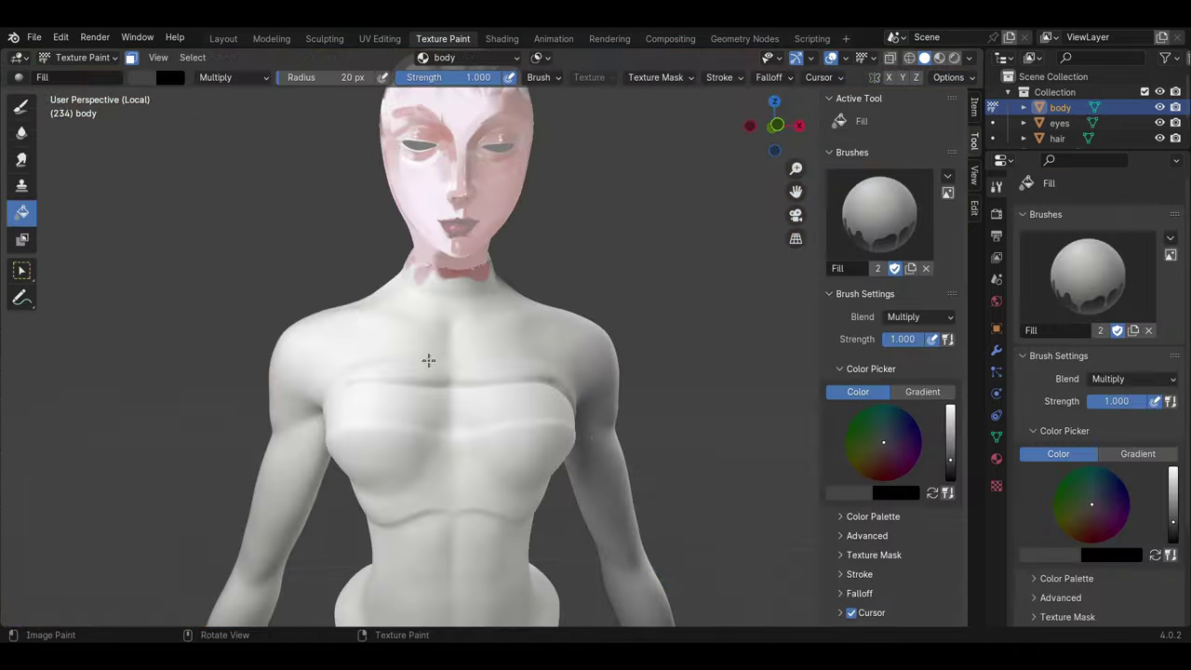
pyautogui.scroll(-4, 404, 359)
pyautogui.scroll(5, 473, 430)
pyautogui.scroll(3, 539, 322)
pyautogui.press('KP_Divide')
pyautogui.click(233, 77)
pyautogui.click(223, 93)
pyautogui.scroll(-1, 510, 460)
pyautogui.scroll(3, 510, 459)
# Step: With a smaller brush, sample the top's dark colour and paint the collar along the side of the neck
pyautogui.press('[')
pyautogui.press('[')
pyautogui.press('[')
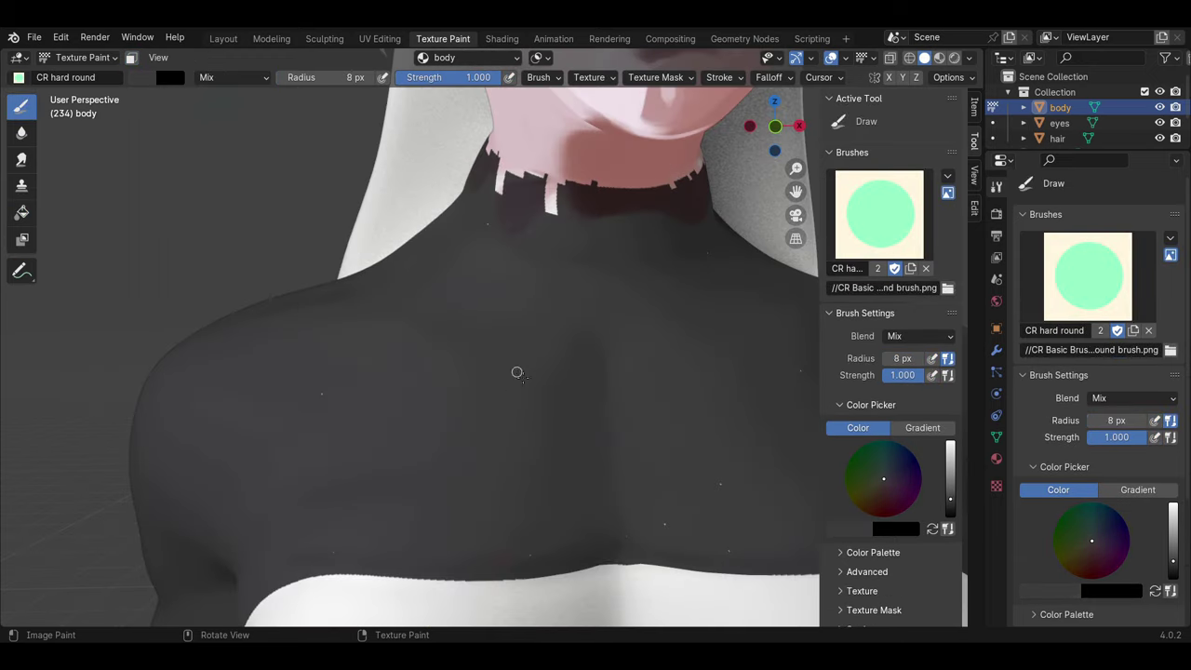
pyautogui.click(303, 320)
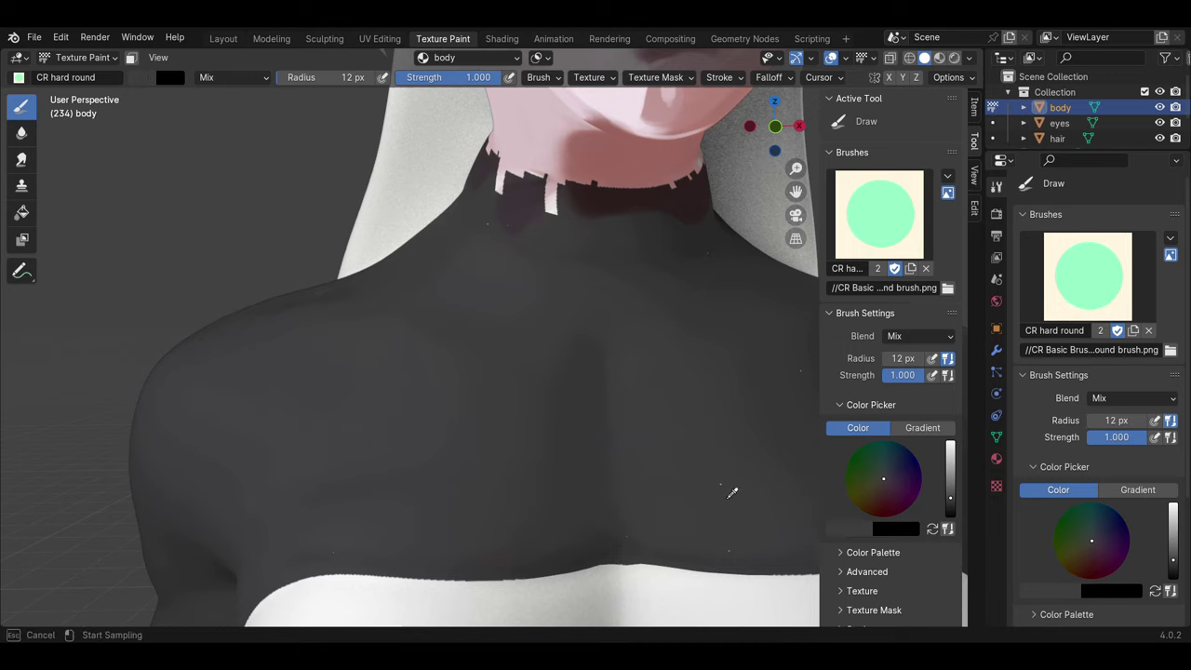
pyautogui.scroll(-3, 707, 482)
pyautogui.scroll(2, 414, 395)
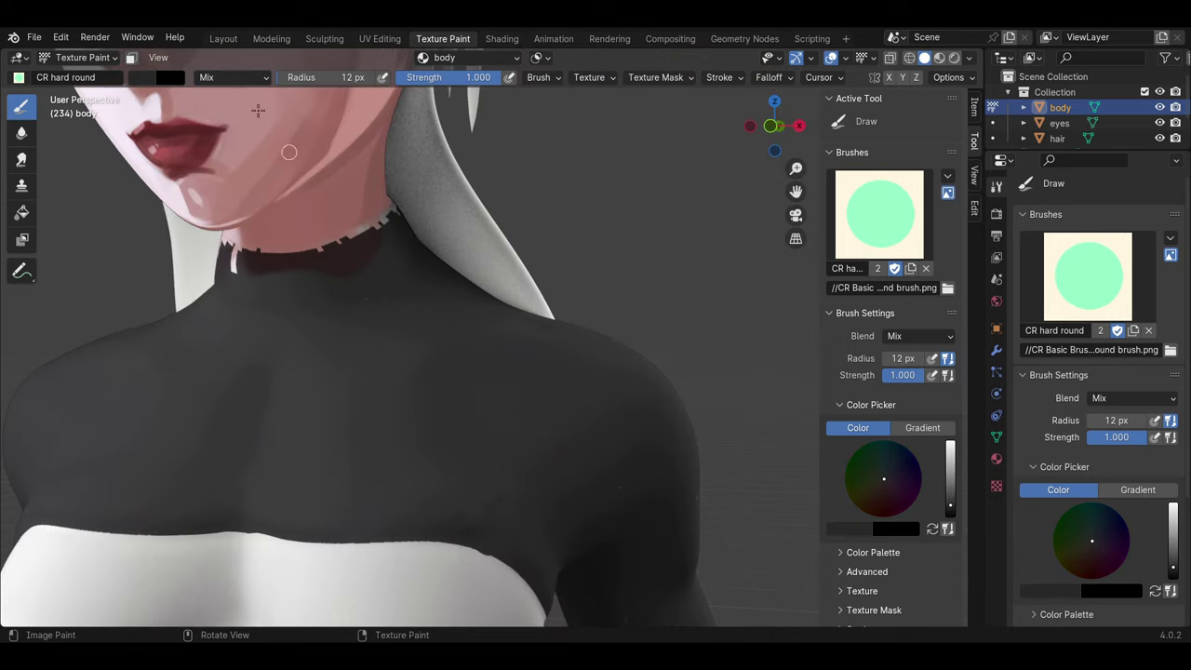
pyautogui.click(638, 495)
pyautogui.scroll(-3, 502, 444)
pyautogui.scroll(4, 450, 373)
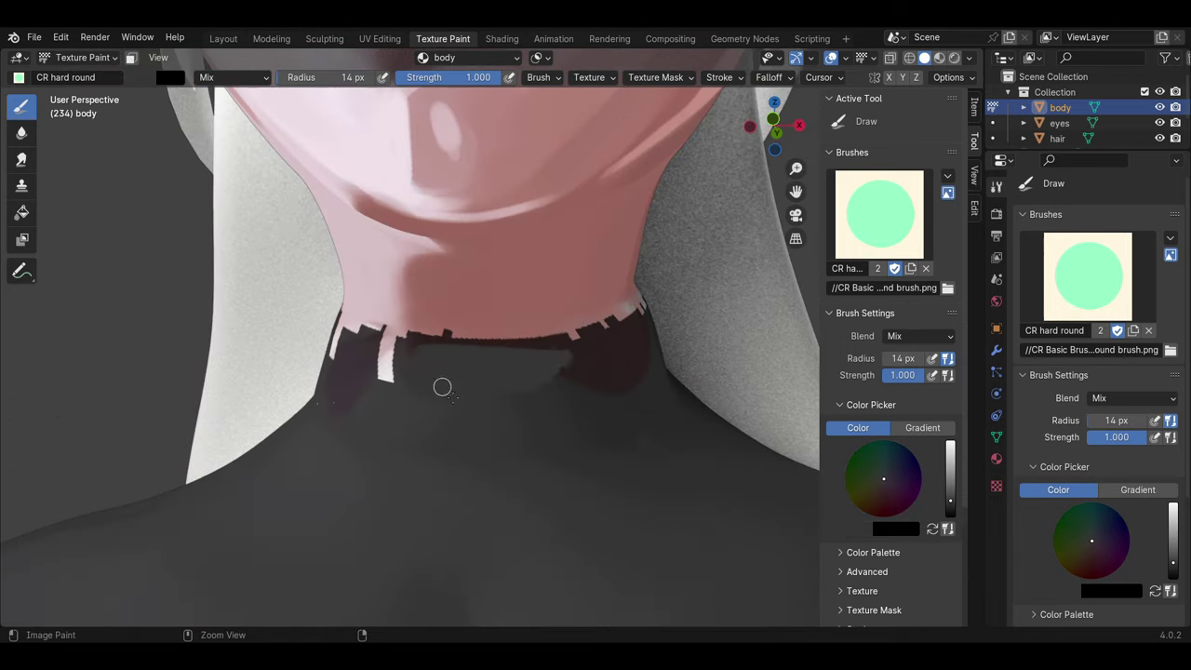
pyautogui.moveTo(378, 375); pyautogui.dragTo(563, 350, button='middle')
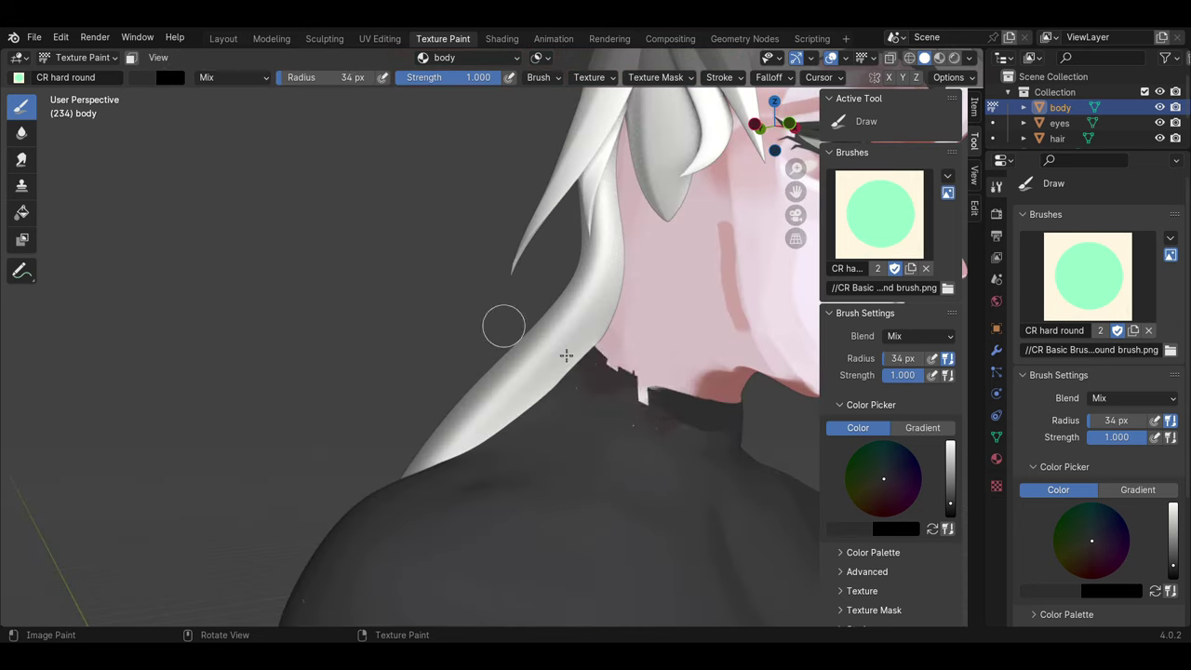
pyautogui.scroll(-3, 564, 351)
pyautogui.scroll(4, 473, 327)
pyautogui.scroll(-3, 586, 373)
pyautogui.moveTo(484, 333)
pyautogui.mouseDown(button='middle')
pyautogui.moveTo(586, 374)
pyautogui.moveTo(505, 385)
pyautogui.mouseUp(button='middle')
# Step: Enlarge the brush and finish the high black collar from the front and above
pyautogui.press('f')
pyautogui.scroll(-3, 505, 381)
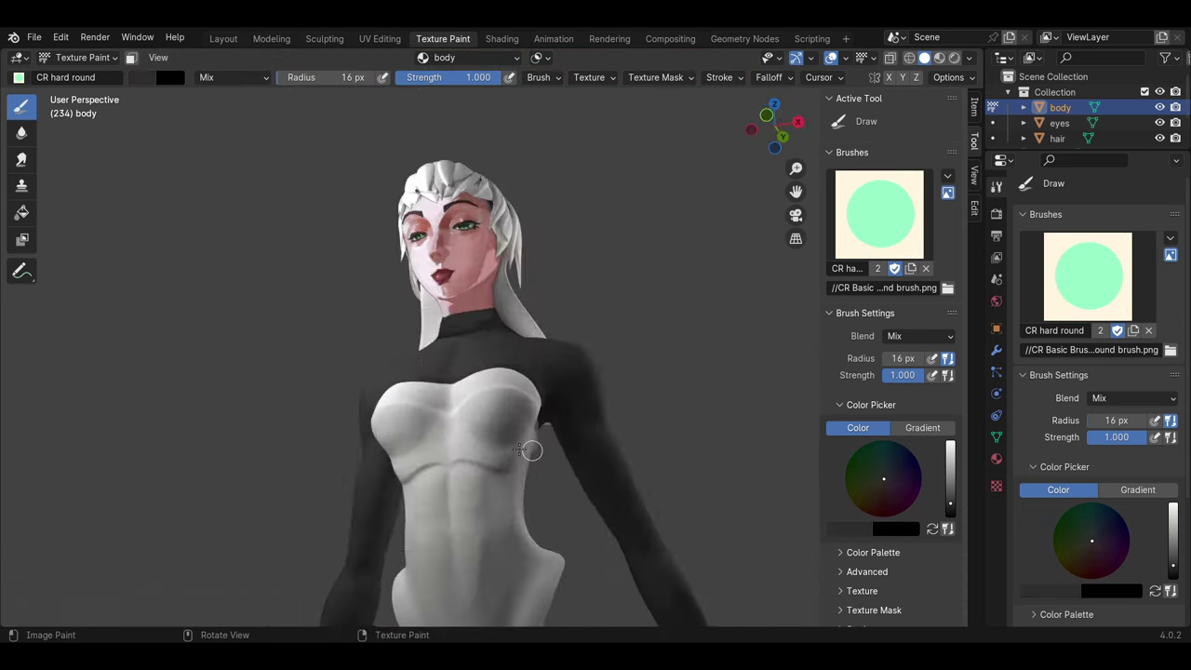
pyautogui.scroll(3, 394, 429)
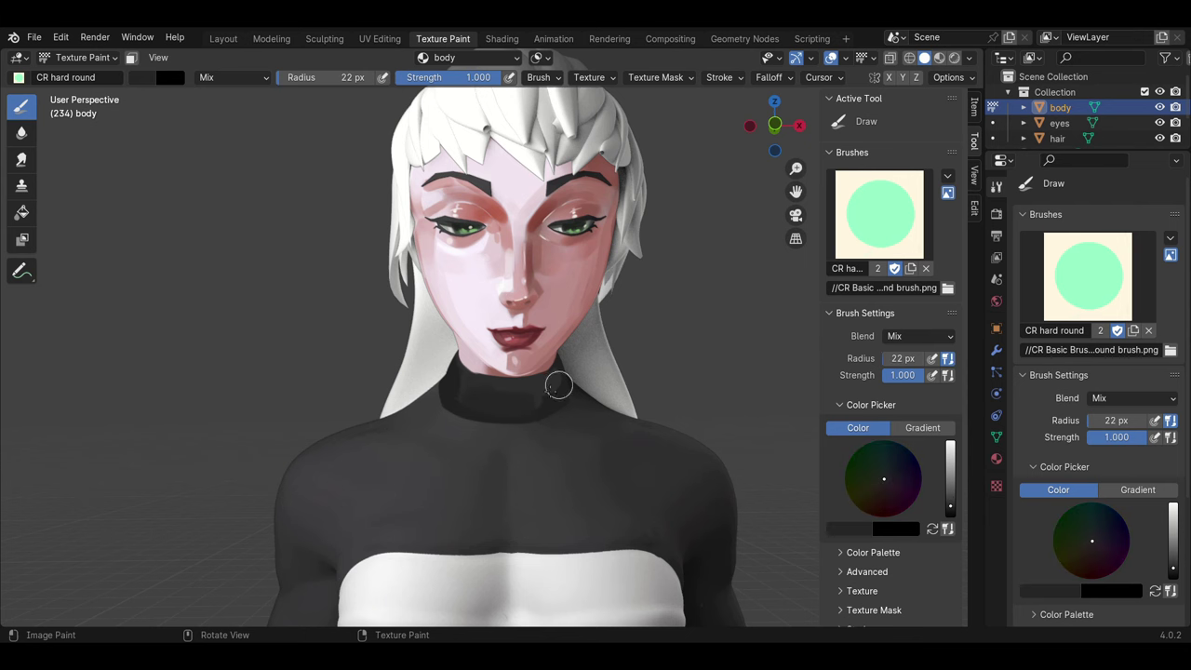
pyautogui.scroll(-3, 559, 380)
pyautogui.moveTo(558, 379); pyautogui.dragTo(549, 483, button='middle')
pyautogui.scroll(2, 549, 482)
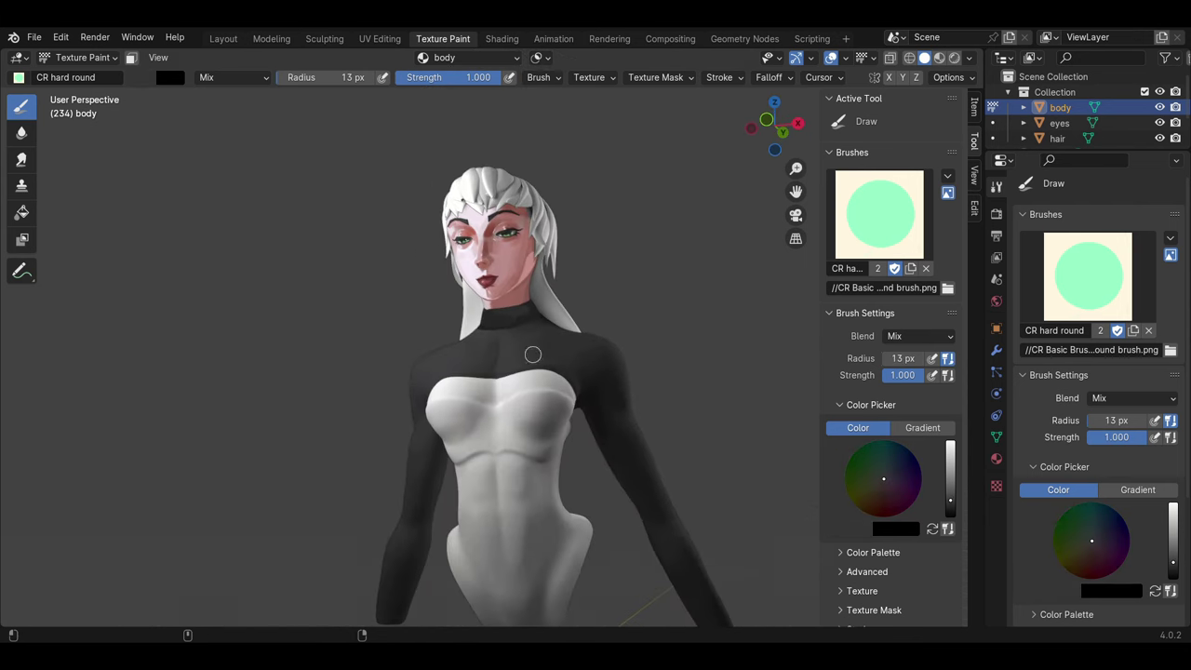
pyautogui.scroll(2, 544, 437)
pyautogui.scroll(3, 550, 417)
pyautogui.scroll(-3, 433, 380)
pyautogui.scroll(3, 434, 380)
pyautogui.moveTo(434, 380); pyautogui.dragTo(390, 279, button='middle')
pyautogui.click(170, 78)
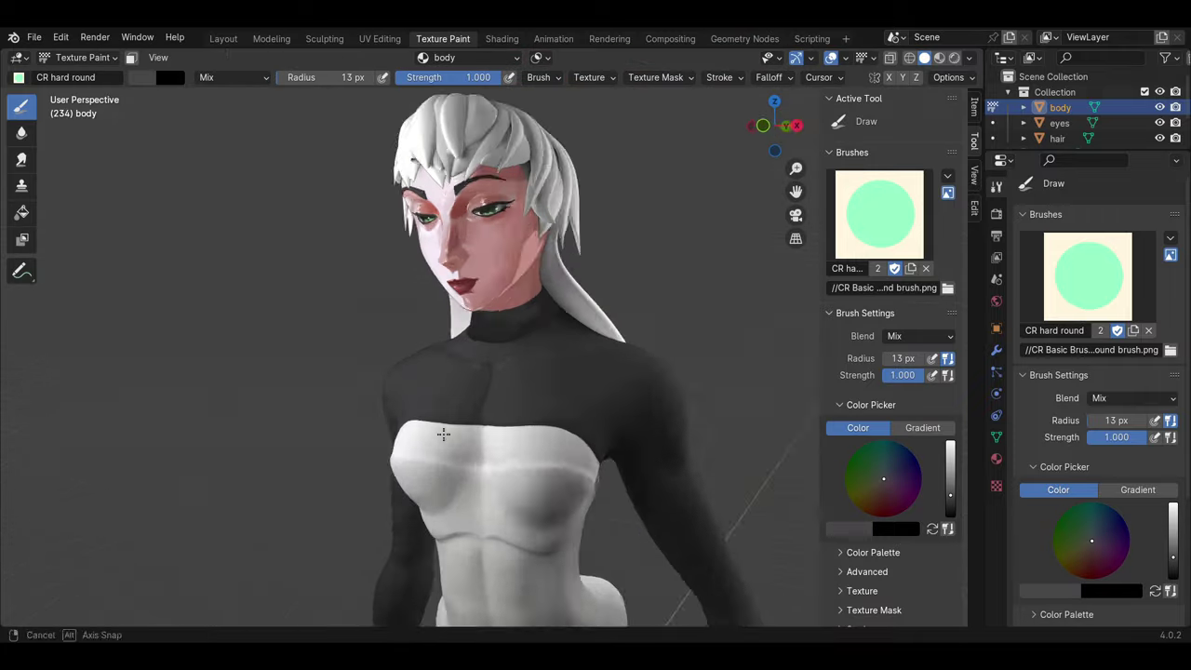
# Step: Lay in gloss strokes on the turtleneck's shoulders and chest from several angles, resizing the brush as needed
pyautogui.moveTo(599, 389)
pyautogui.mouseDown(button='middle')
pyautogui.moveTo(612, 401)
pyautogui.moveTo(497, 451)
pyautogui.mouseUp(button='middle')
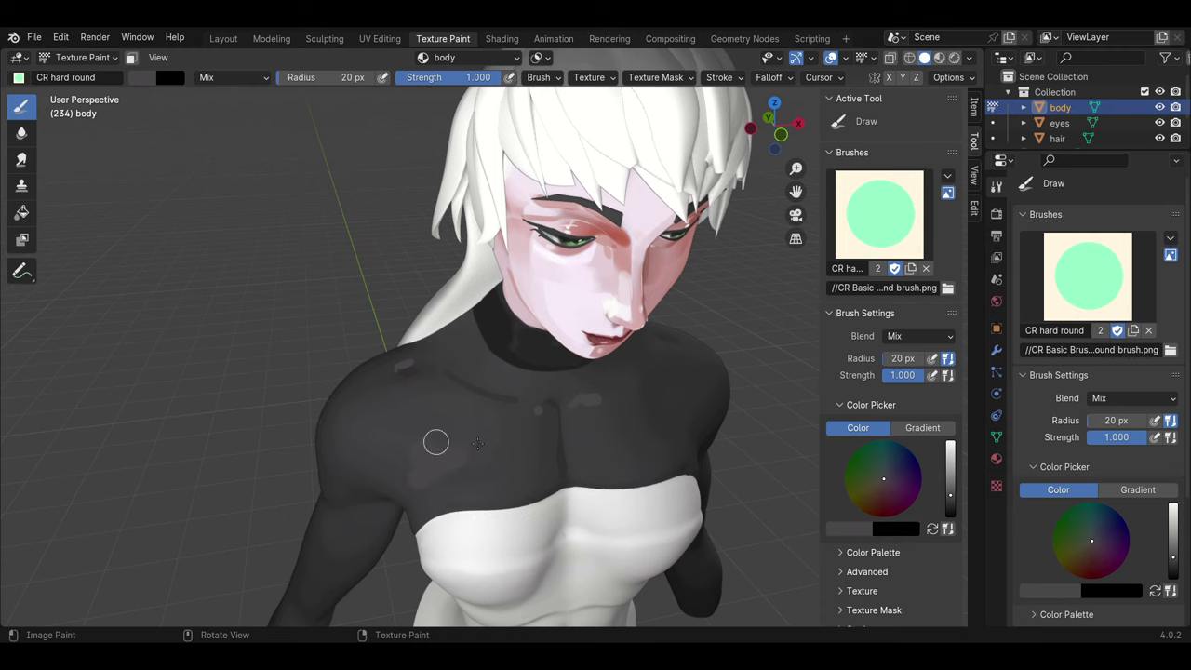
pyautogui.moveTo(467, 384); pyautogui.dragTo(538, 313, button='middle')
pyautogui.moveTo(467, 353); pyautogui.dragTo(527, 326, button='middle')
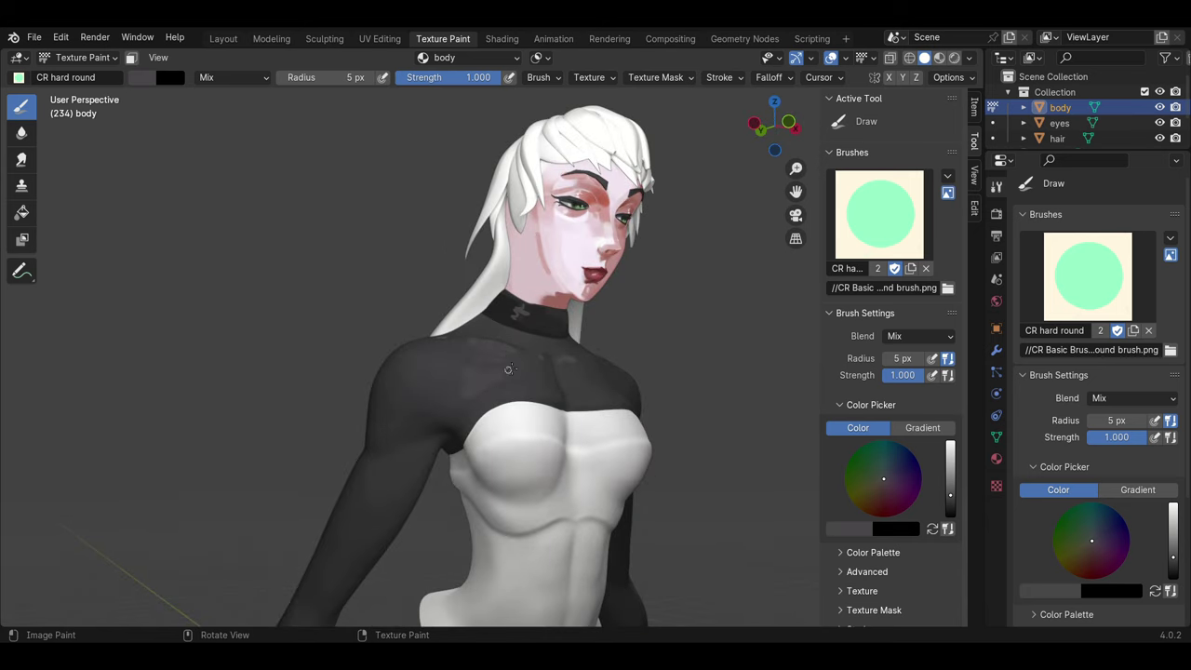
pyautogui.moveTo(477, 365); pyautogui.dragTo(519, 438, button='middle')
pyautogui.press(']')
pyautogui.press(']')
pyautogui.press(']')
pyautogui.moveTo(602, 524); pyautogui.dragTo(526, 426, button='middle')
pyautogui.press('[')
pyautogui.press('[')
pyautogui.press('[')
pyautogui.moveTo(558, 387); pyautogui.dragTo(232, 168, button='middle')
pyautogui.scroll(3, 160, 102)
pyautogui.press(']')
pyautogui.press(']')
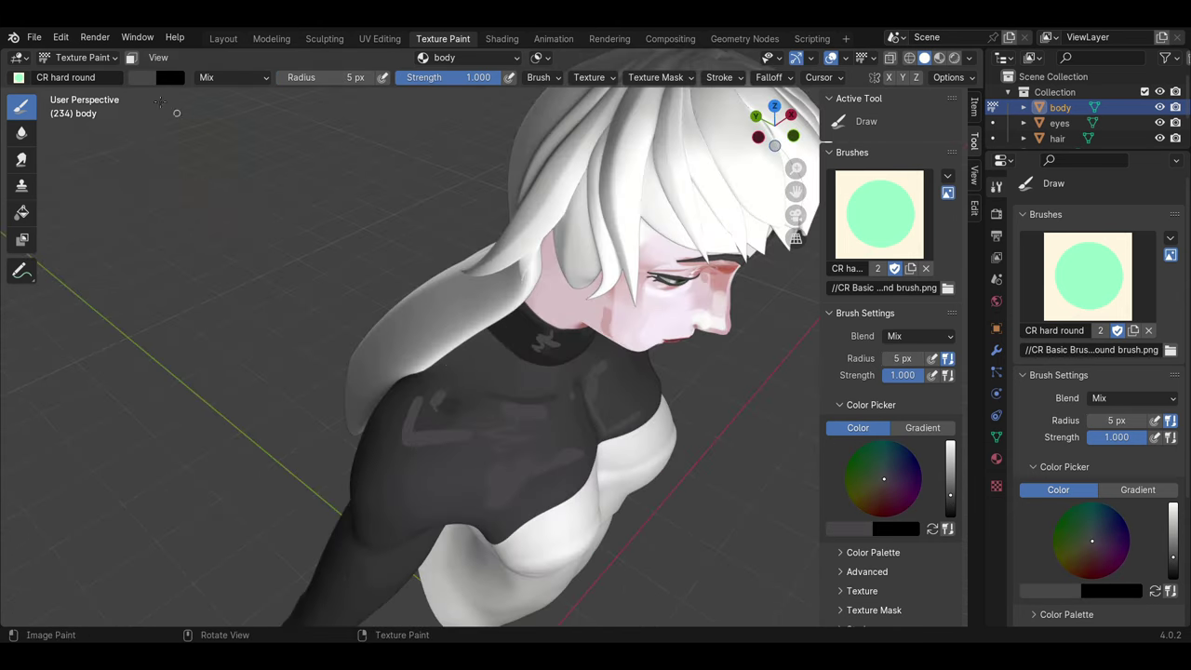
pyautogui.moveTo(475, 327); pyautogui.dragTo(195, 163, button='middle')
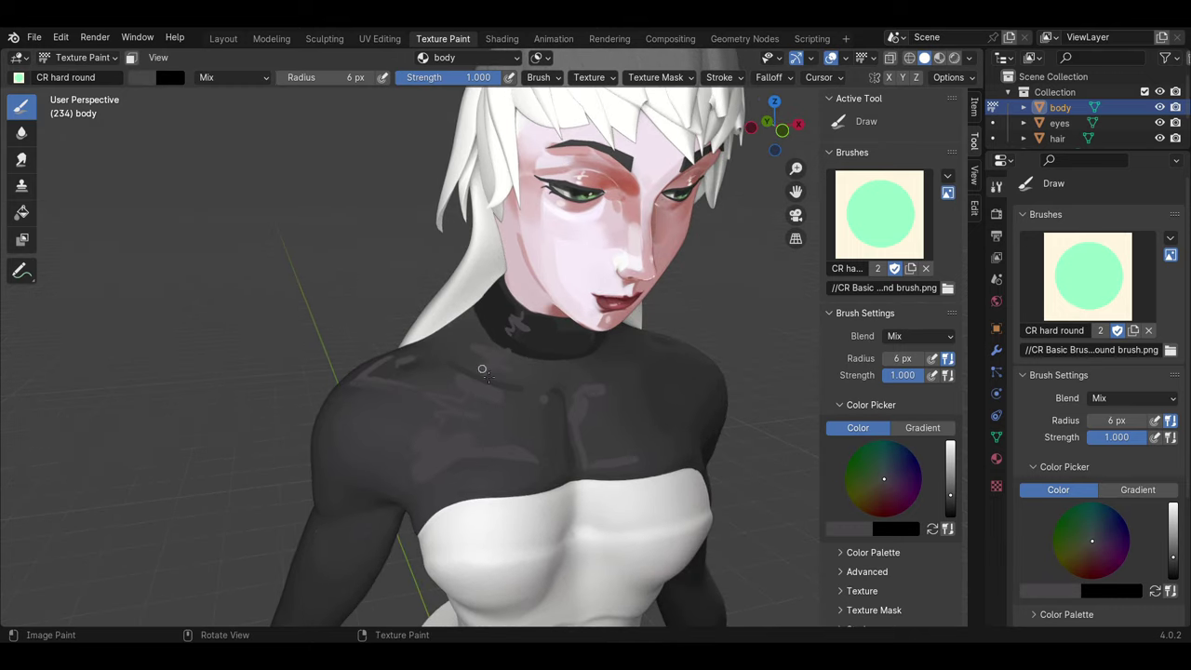
# Step: Sample mid and darker greys from the top and paint them over the collar patches
pyautogui.press('s')
pyautogui.press('[')
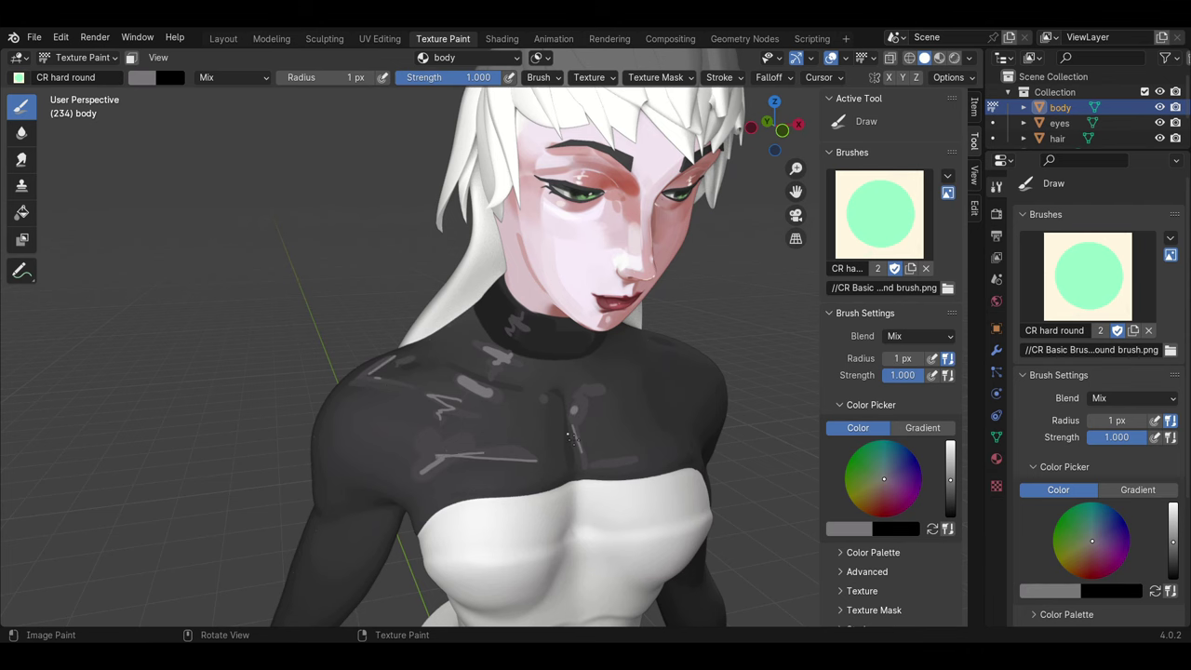
pyautogui.moveTo(572, 437); pyautogui.dragTo(417, 334, button='middle')
pyautogui.press(']')
pyautogui.press(']')
pyautogui.press('s')
pyautogui.click(428, 381)
pyautogui.press('[')
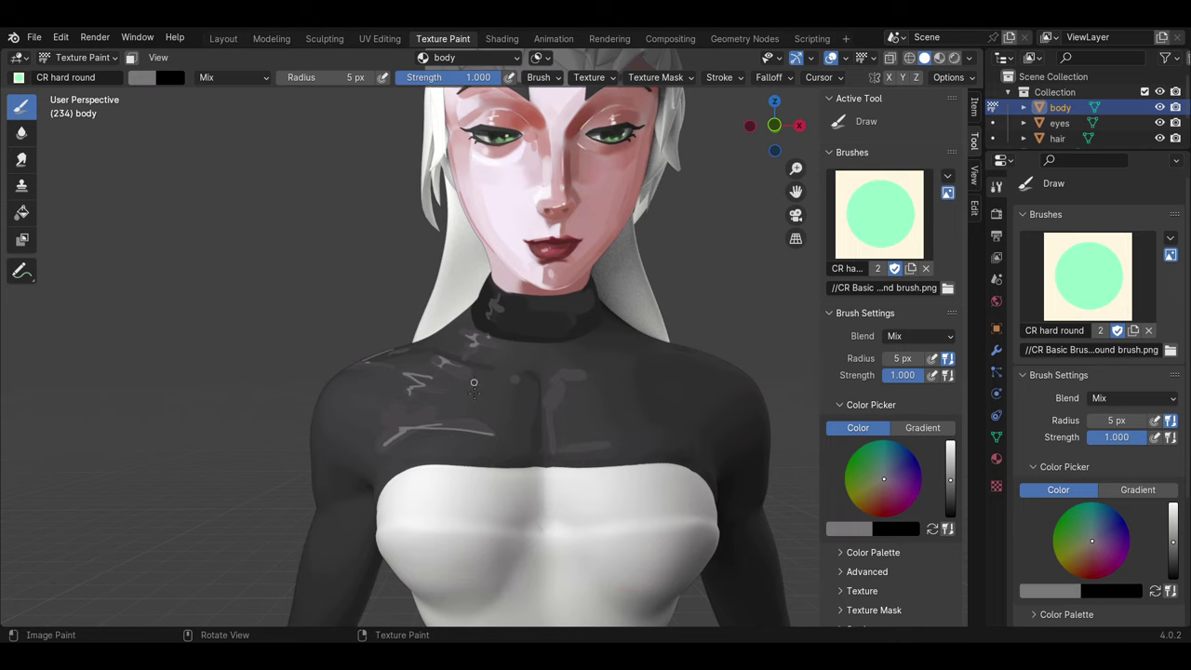
pyautogui.moveTo(262, 240); pyautogui.dragTo(214, 186, button='middle')
pyautogui.press(']')
pyautogui.press(']')
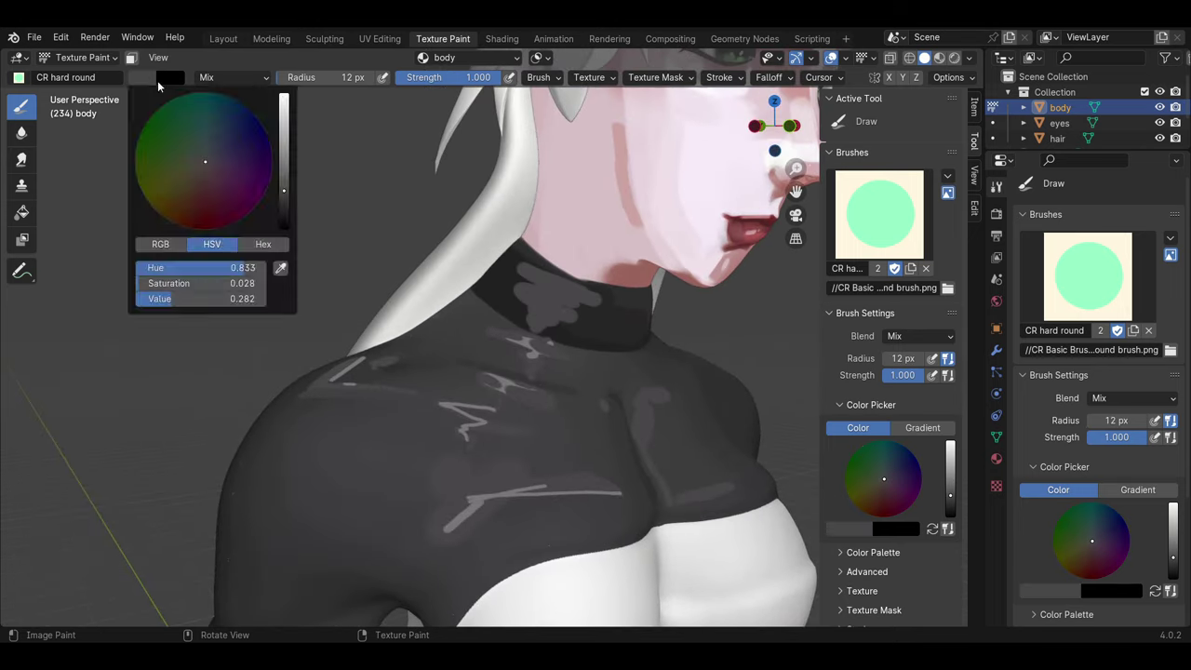
pyautogui.press('s')
pyautogui.press(']')
pyautogui.moveTo(539, 316); pyautogui.dragTo(619, 309)
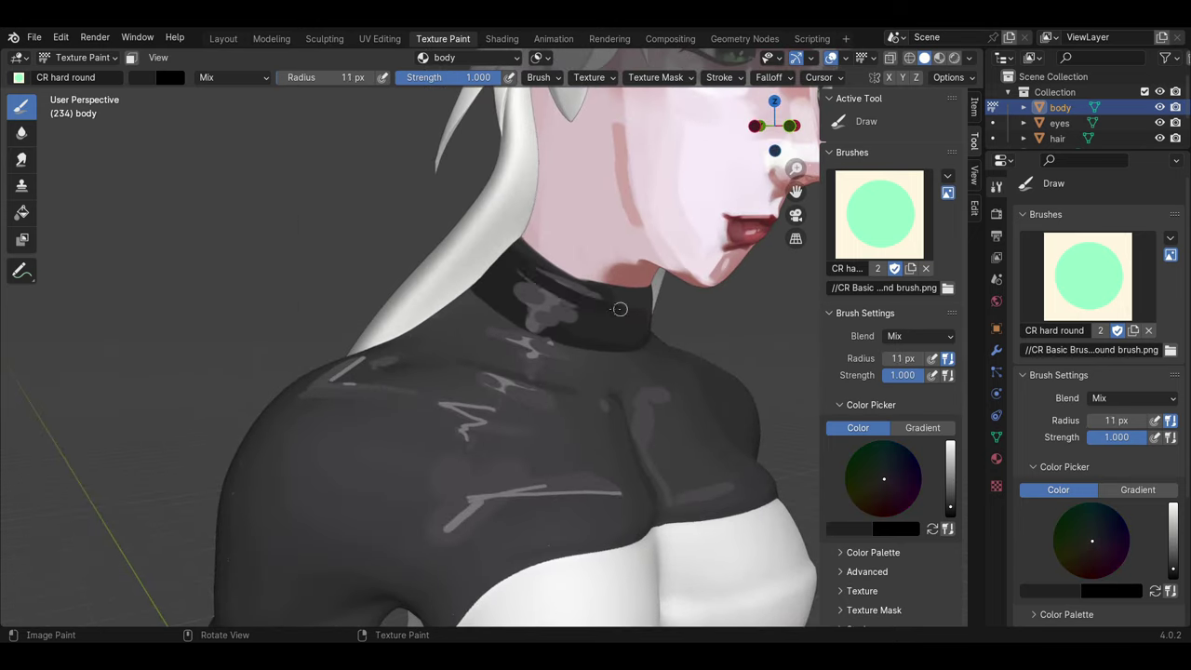
# Step: Add light grey highlight streaks, reset the colour to black and put the body into Edit Mode
pyautogui.press('s')
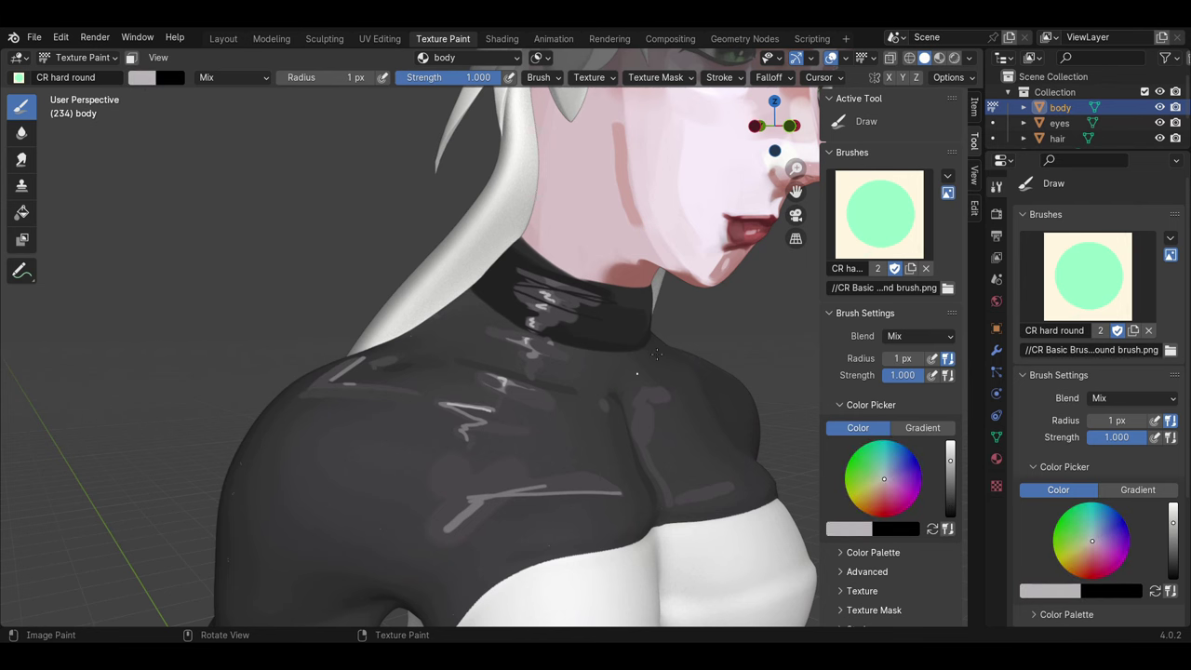
pyautogui.scroll(-5, 503, 416)
pyautogui.moveTo(503, 416)
pyautogui.mouseDown(button='middle')
pyautogui.moveTo(422, 396)
pyautogui.moveTo(448, 434)
pyautogui.moveTo(398, 253)
pyautogui.mouseUp(button='middle')
pyautogui.click(141, 77)
pyautogui.press('Tab')
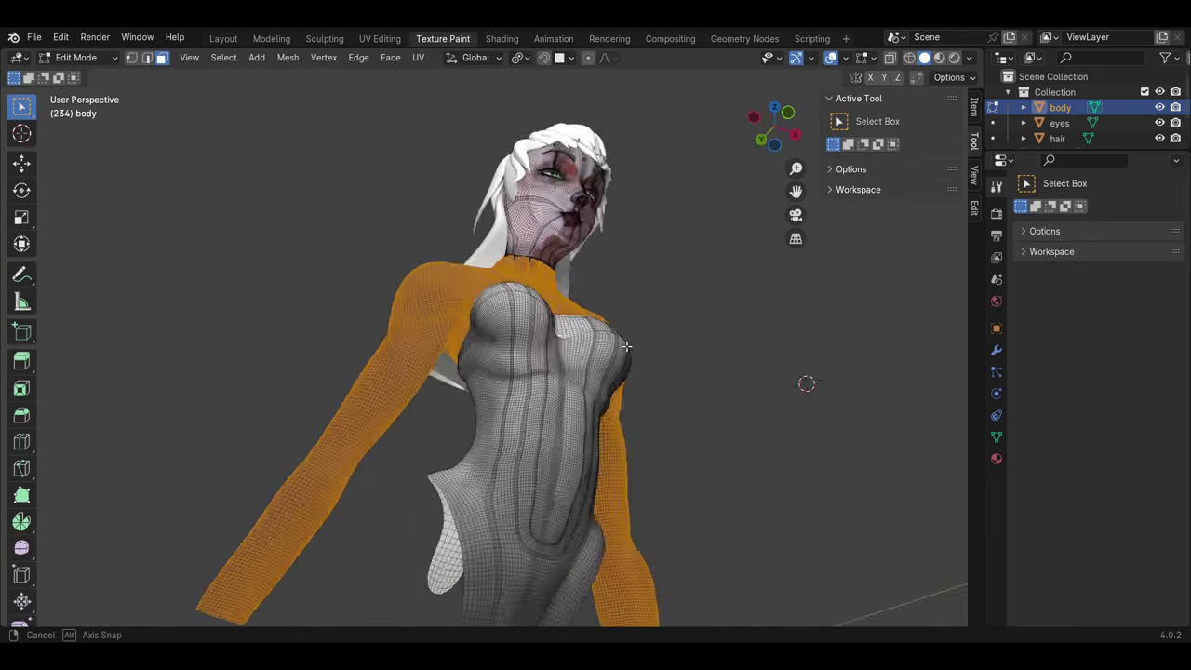
# Step: Return the body to Texture Paint with face-selection masking enabled
pyautogui.click(82, 58)
pyautogui.click(88, 159)
pyautogui.click(82, 57)
pyautogui.click(131, 58)
# Step: Sample skin pink from the face and paint a Color-blend stroke across the upper chest
pyautogui.click(142, 77)
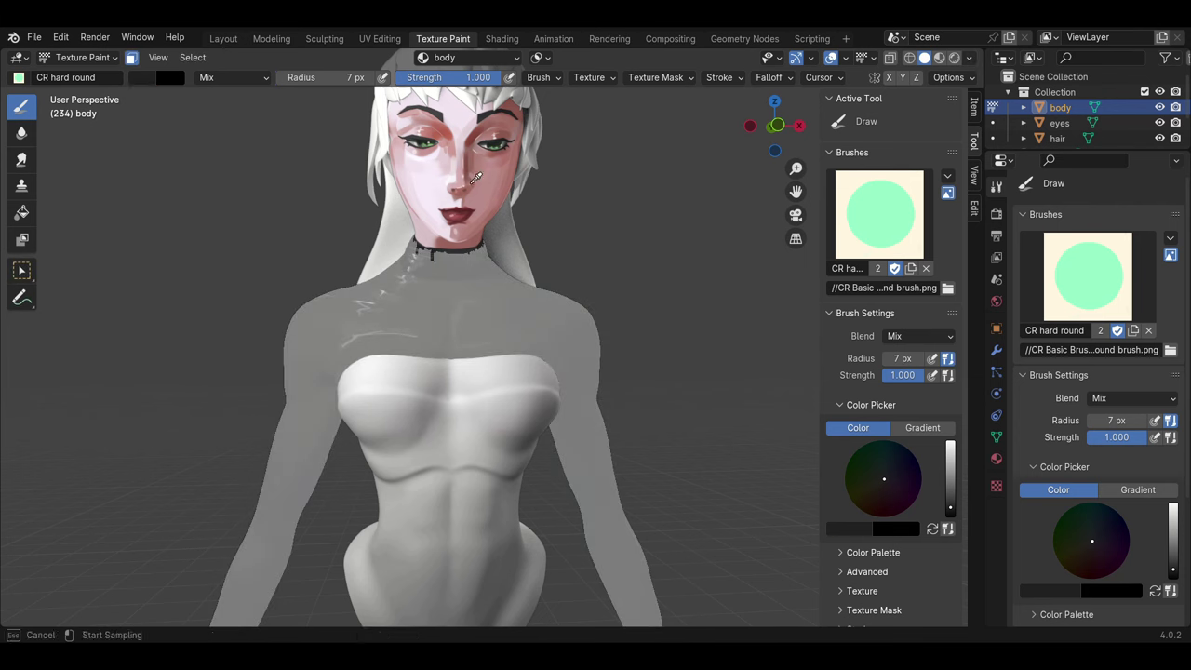
pyautogui.click(409, 153)
pyautogui.click(233, 77)
pyautogui.click(314, 261)
pyautogui.click(143, 77)
pyautogui.click(410, 153)
pyautogui.press(']')
pyautogui.press(']')
pyautogui.moveTo(521, 369); pyautogui.dragTo(457, 374)
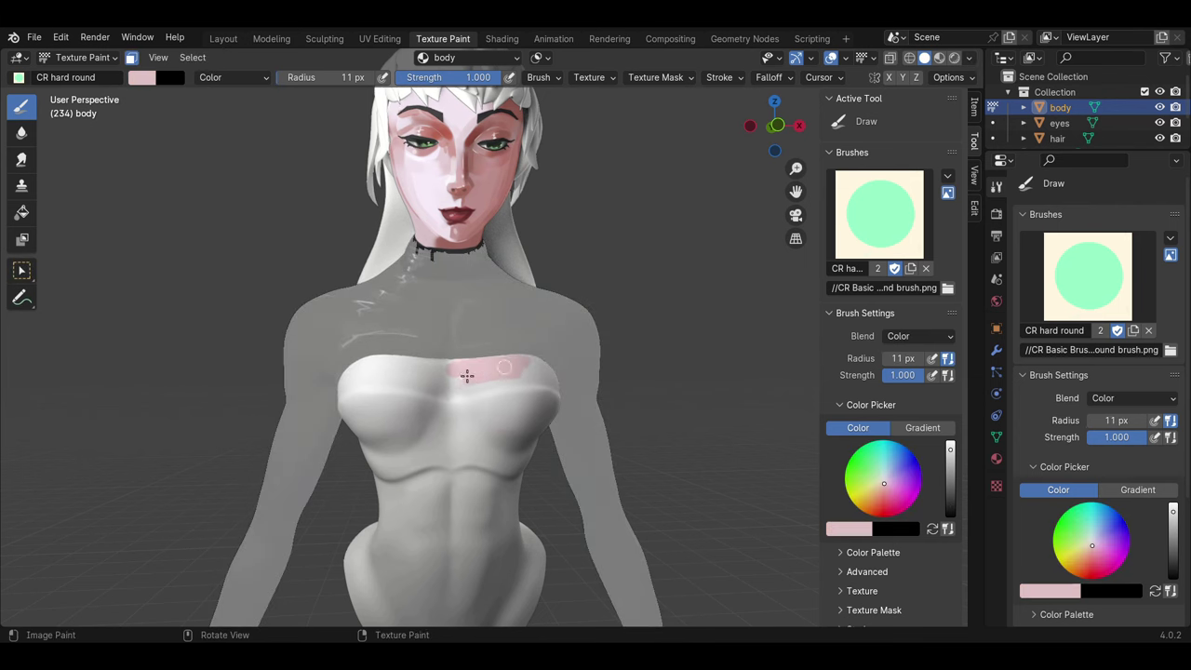
pyautogui.moveTo(417, 354); pyautogui.dragTo(446, 423, button='middle')
pyautogui.press(']')
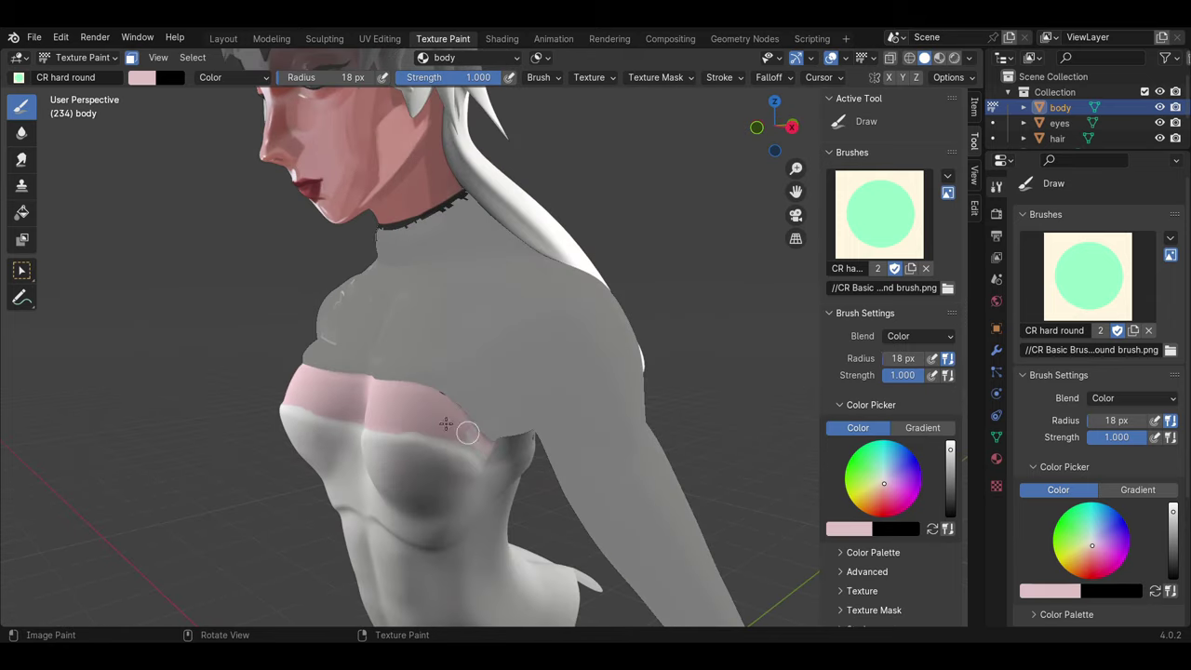
pyautogui.moveTo(430, 350); pyautogui.dragTo(642, 354, button='middle')
# Step: Switch to Mix blend and paint light pink along the upper chest band
pyautogui.press(']')
pyautogui.press('[')
pyautogui.press('[')
pyautogui.moveTo(499, 403)
pyautogui.mouseDown(button='middle')
pyautogui.moveTo(646, 292)
pyautogui.moveTo(707, 426)
pyautogui.mouseUp(button='middle')
pyautogui.press('[')
pyautogui.moveTo(502, 418); pyautogui.dragTo(482, 402, button='middle')
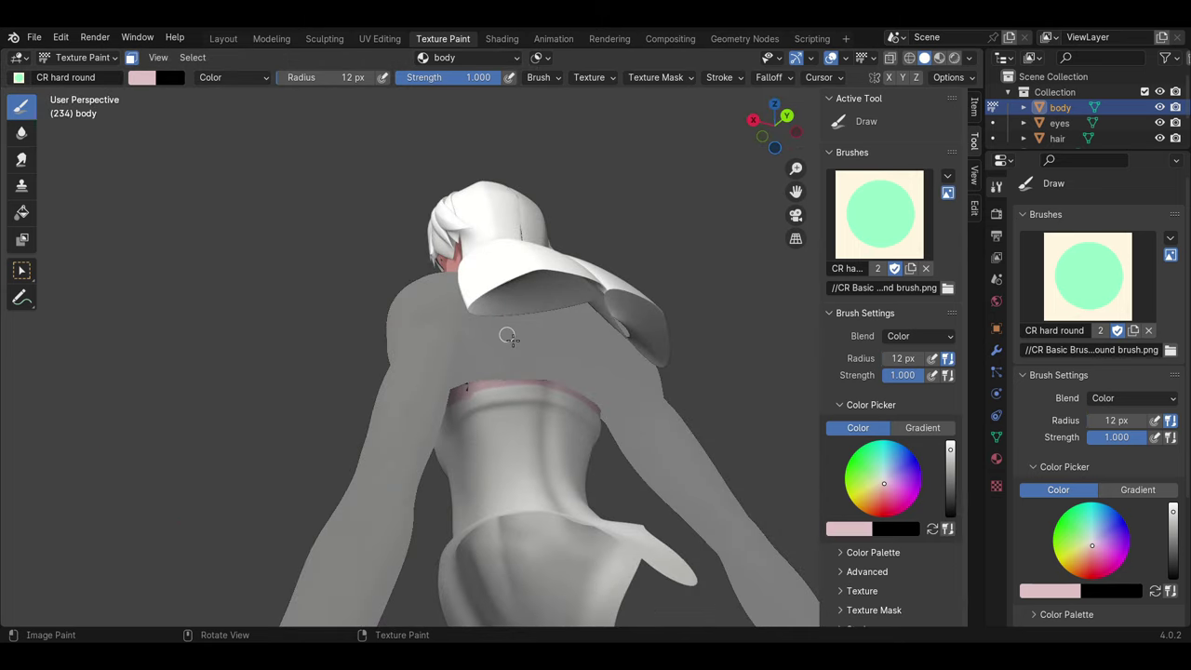
pyautogui.press('[')
pyautogui.moveTo(508, 336); pyautogui.dragTo(500, 446, button='middle')
pyautogui.click(232, 77)
pyautogui.click(197, 114)
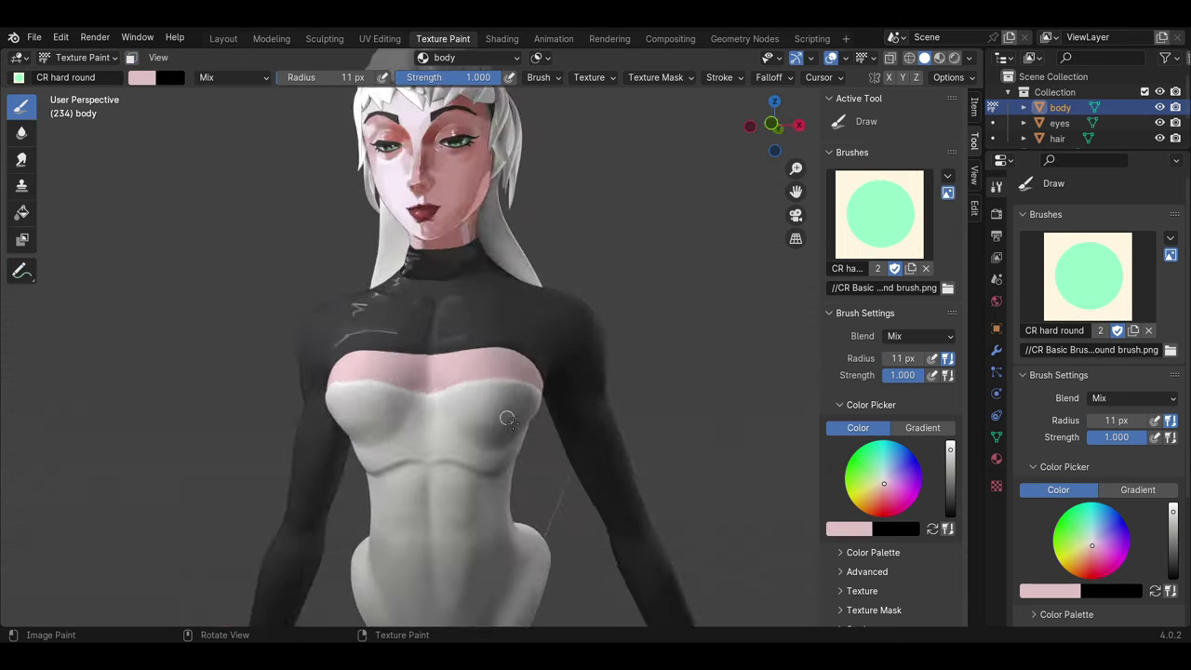
pyautogui.moveTo(195, 108); pyautogui.dragTo(419, 407, button='middle')
pyautogui.press('s')
pyautogui.moveTo(420, 407); pyautogui.dragTo(427, 429)
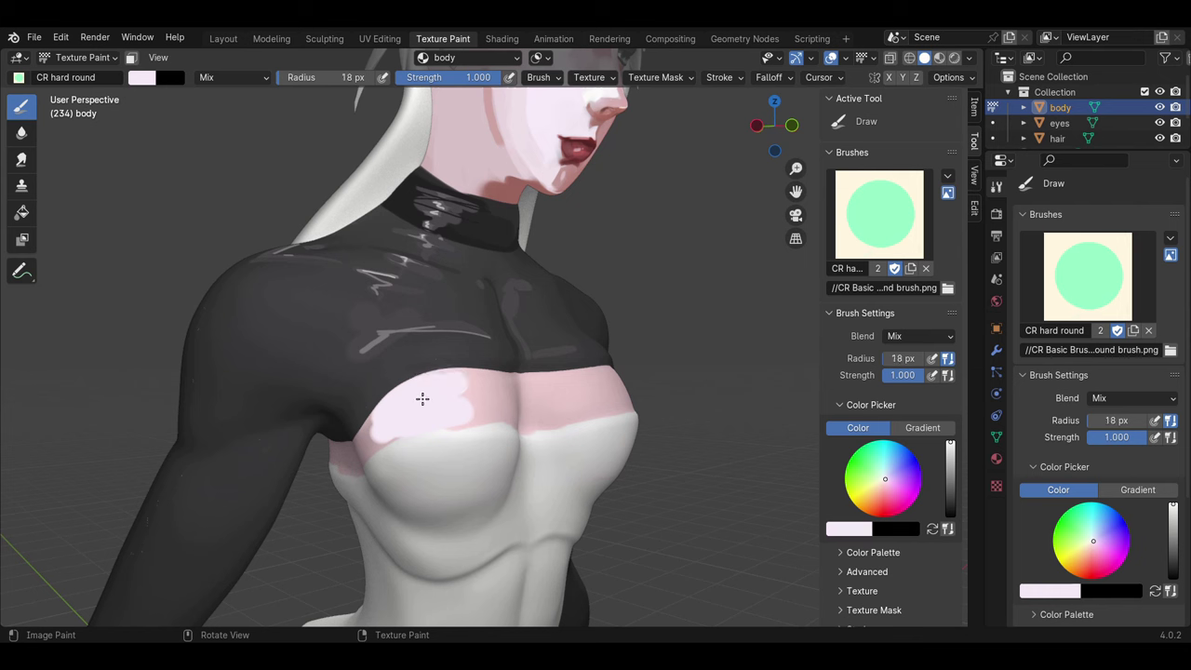
# Step: Shade the chest band's lower edge with darker red and salmon red paint
pyautogui.moveTo(549, 395)
pyautogui.mouseDown(button='middle')
pyautogui.moveTo(487, 404)
pyautogui.moveTo(647, 364)
pyautogui.mouseUp(button='middle')
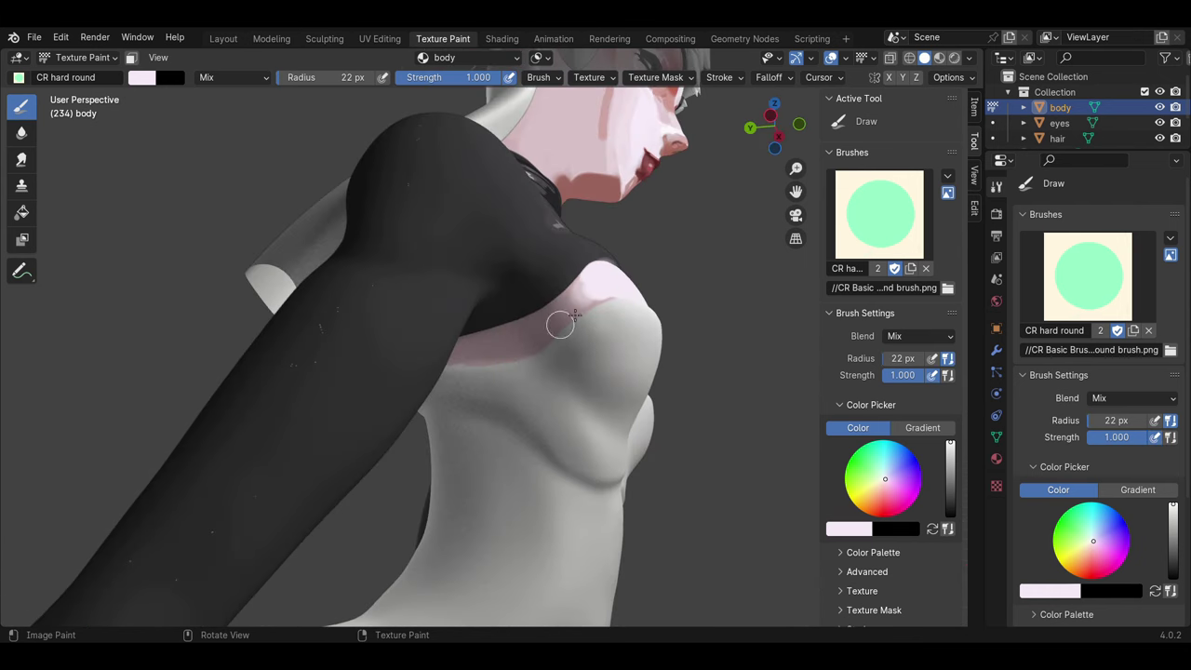
pyautogui.moveTo(560, 323); pyautogui.dragTo(596, 279, button='middle')
pyautogui.press('[')
pyautogui.press('[')
pyautogui.press('s')
pyautogui.press('m')
pyautogui.moveTo(630, 191); pyautogui.dragTo(310, 229, button='middle')
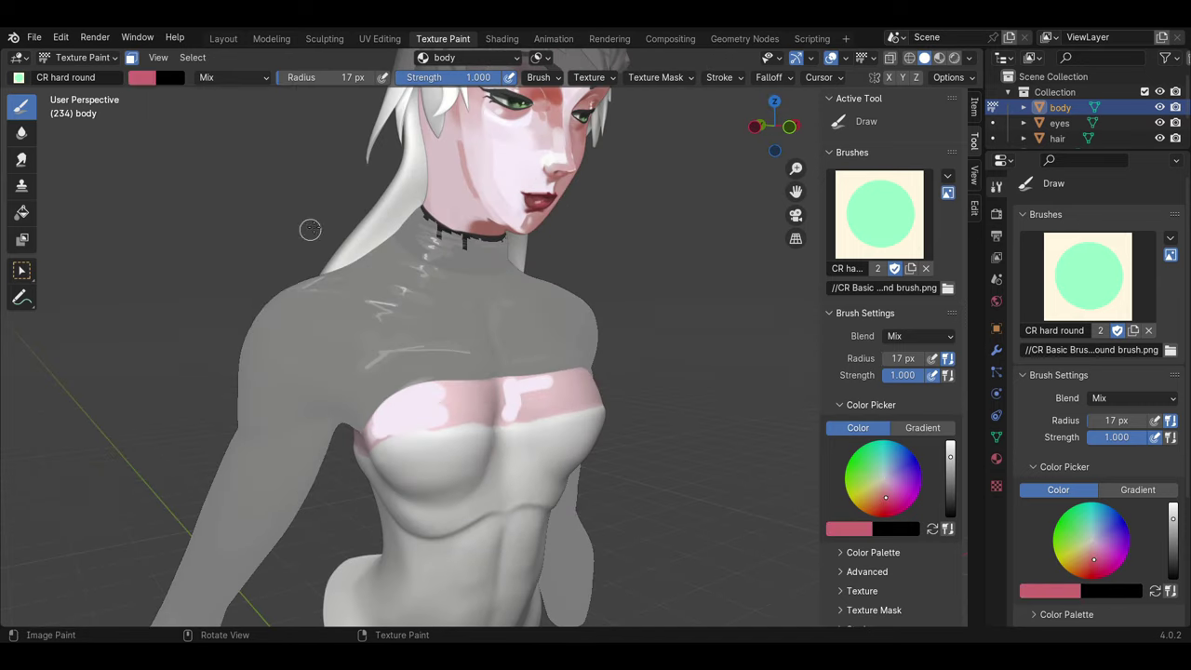
pyautogui.press('[')
pyautogui.press('[')
pyautogui.press('s')
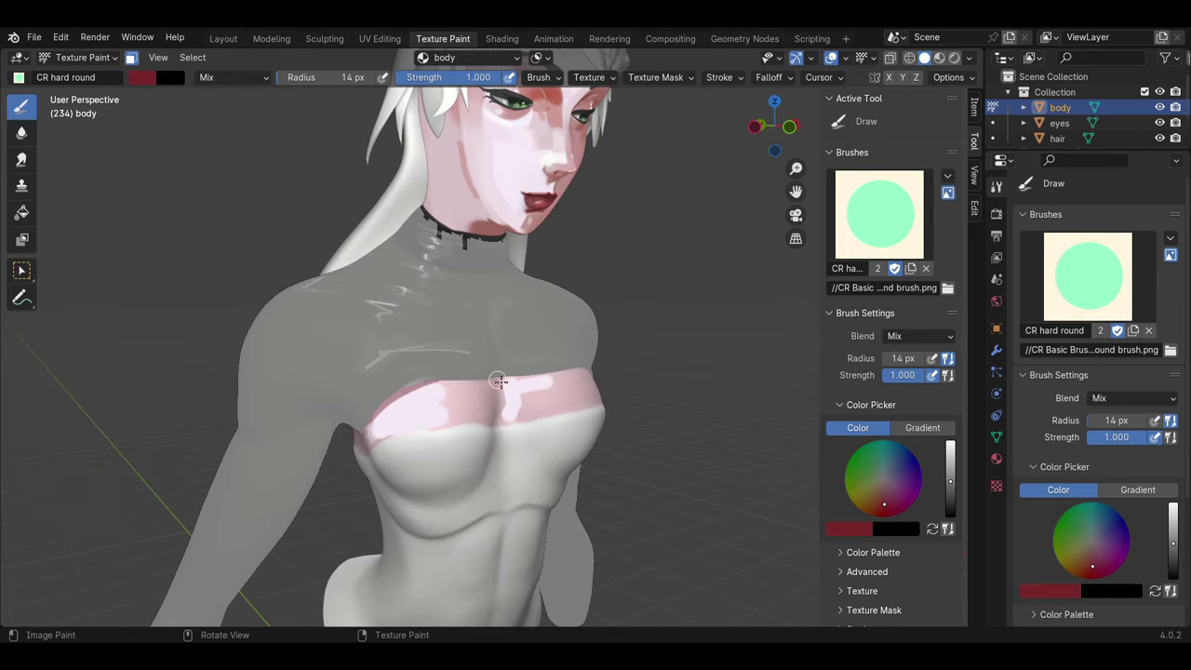
pyautogui.moveTo(372, 421); pyautogui.dragTo(509, 400, button='middle')
pyautogui.press('s')
pyautogui.press(']')
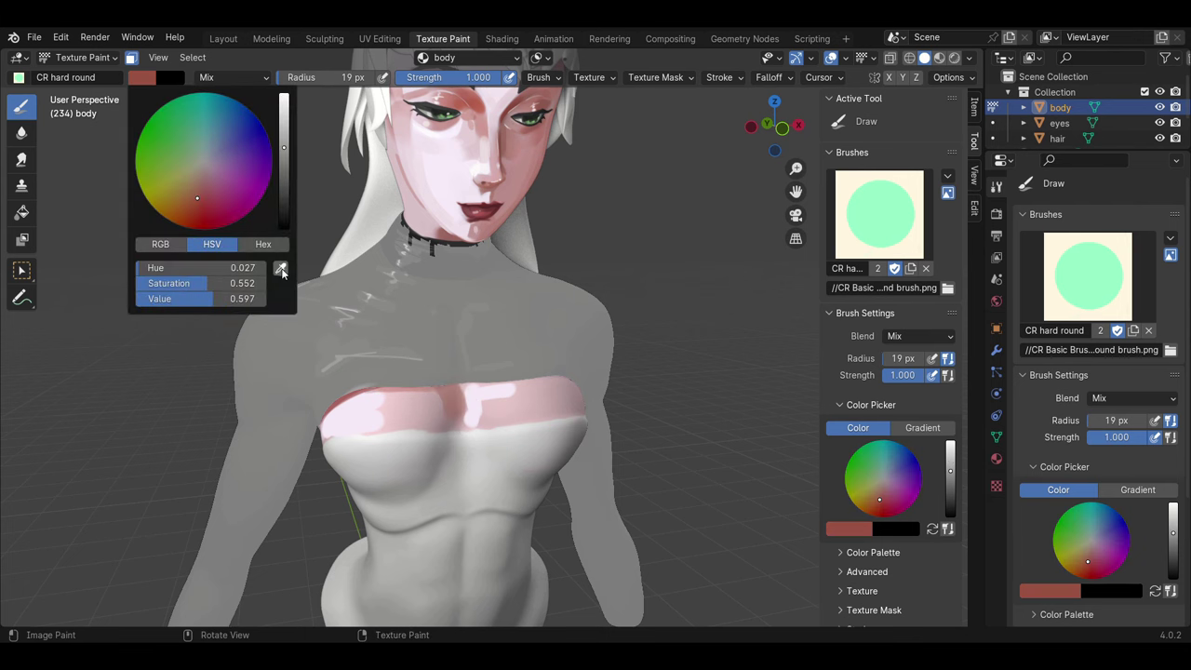
pyautogui.press(']')
pyautogui.press(']')
pyautogui.moveTo(542, 367)
pyautogui.mouseDown(button='middle')
pyautogui.moveTo(563, 339)
pyautogui.moveTo(453, 357)
pyautogui.mouseUp(button='middle')
pyautogui.press('[')
pyautogui.press('[')
pyautogui.press('[')
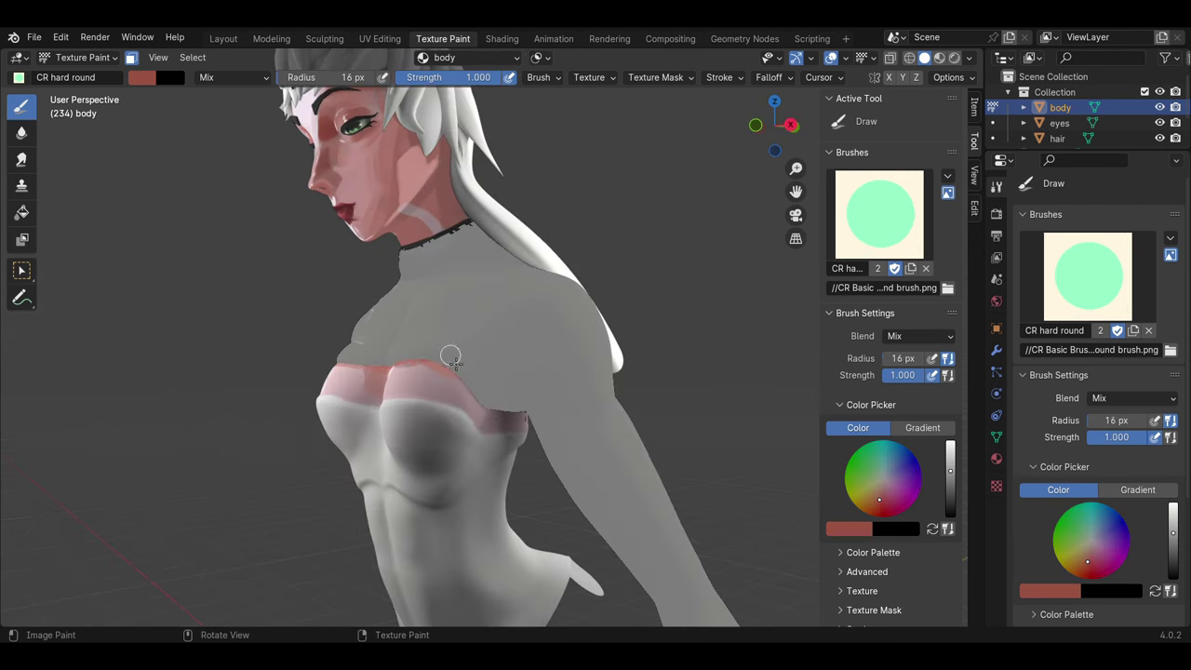
# Step: Zoom out to a front view, then select and deselect the lower bodice faces in Edit Mode
pyautogui.moveTo(466, 405); pyautogui.dragTo(437, 362, button='middle')
pyautogui.scroll(-3, 412, 317)
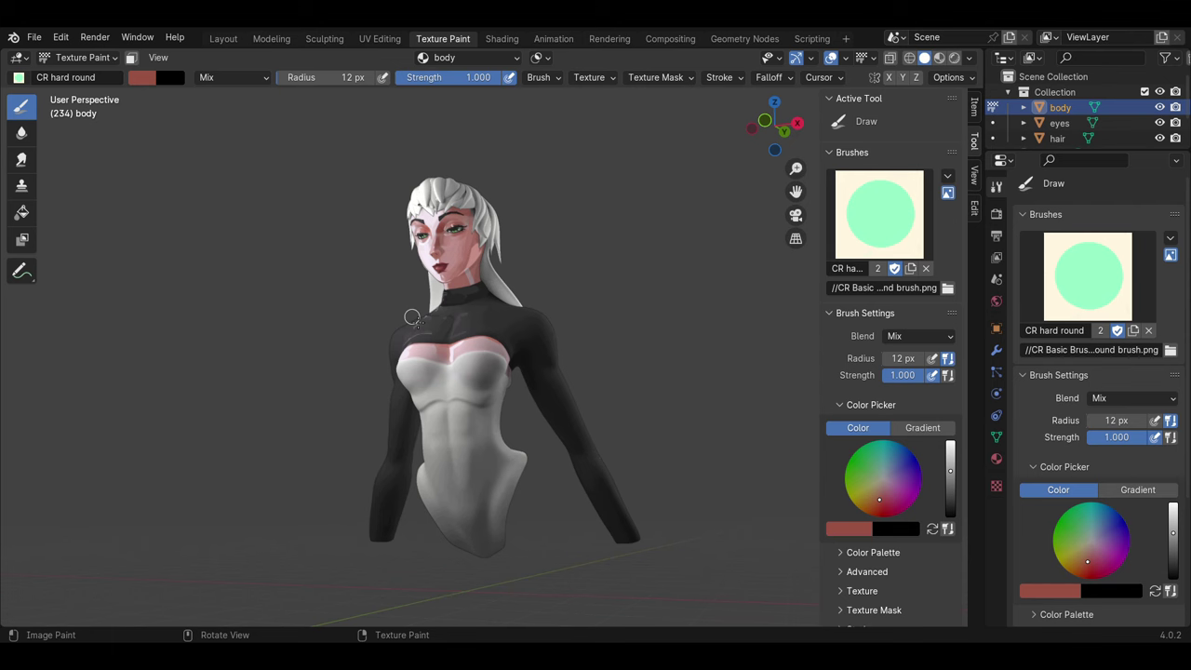
pyautogui.moveTo(412, 317); pyautogui.dragTo(437, 414, button='middle')
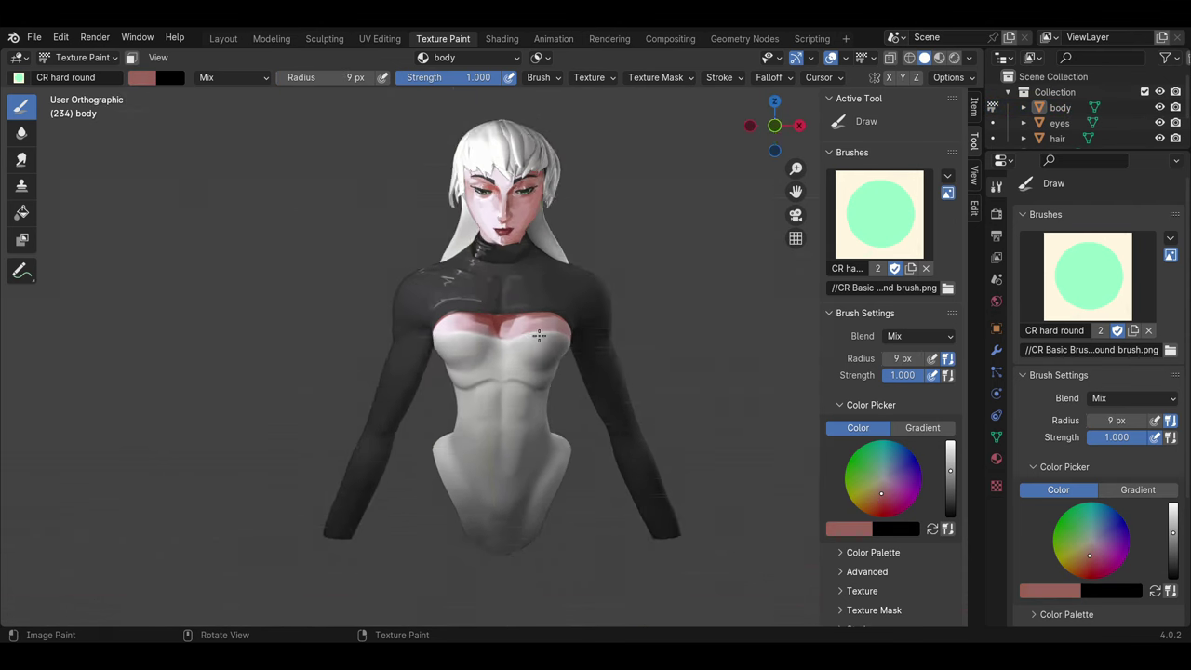
pyautogui.press('Tab')
pyautogui.press('l')
pyautogui.hotkey('alt', 'a')
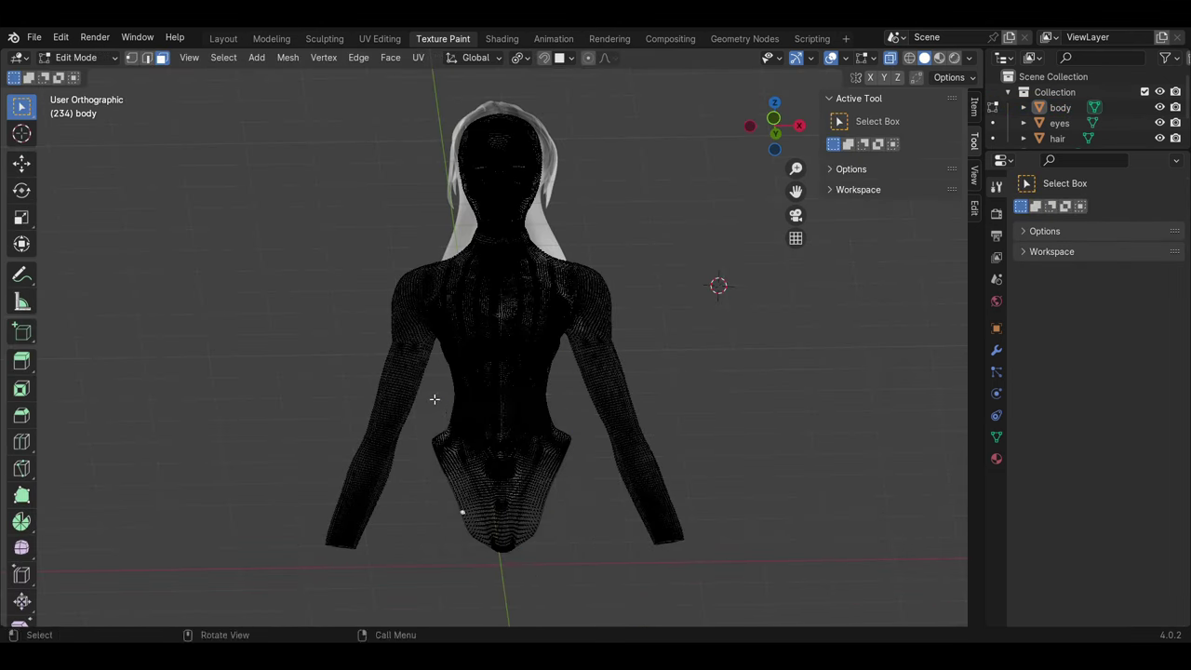
# Step: Fill the lower bodice with black in Texture Paint
pyautogui.press('Tab')
pyautogui.rightClick(228, 156)
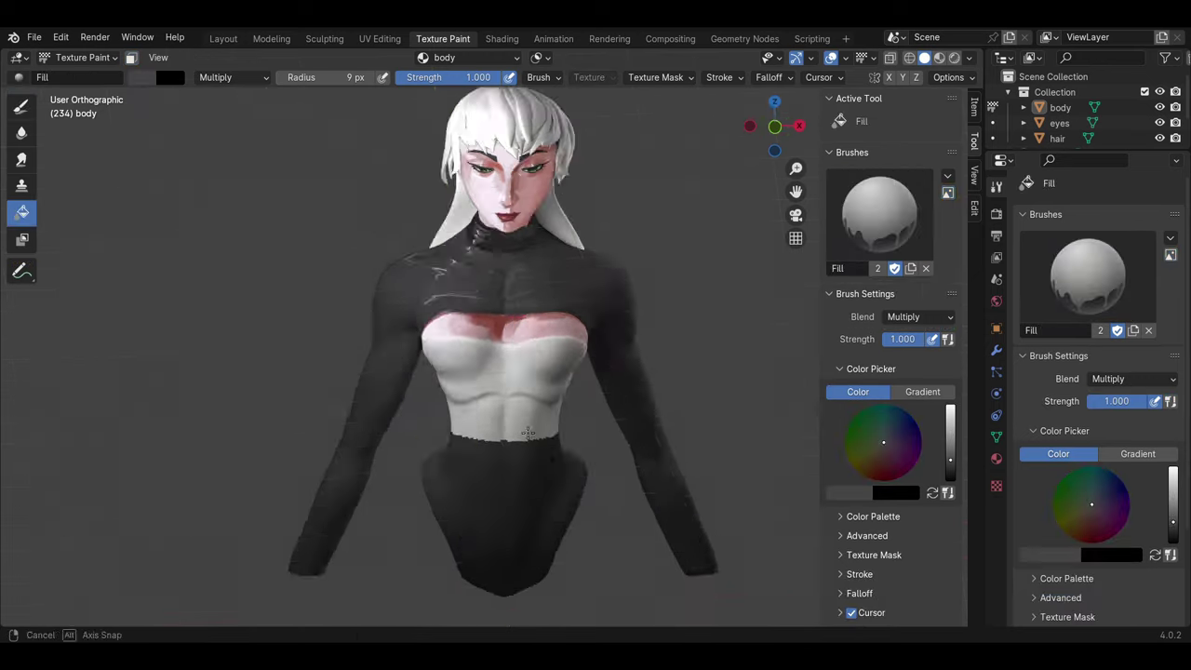
pyautogui.click(82, 57)
pyautogui.click(84, 52)
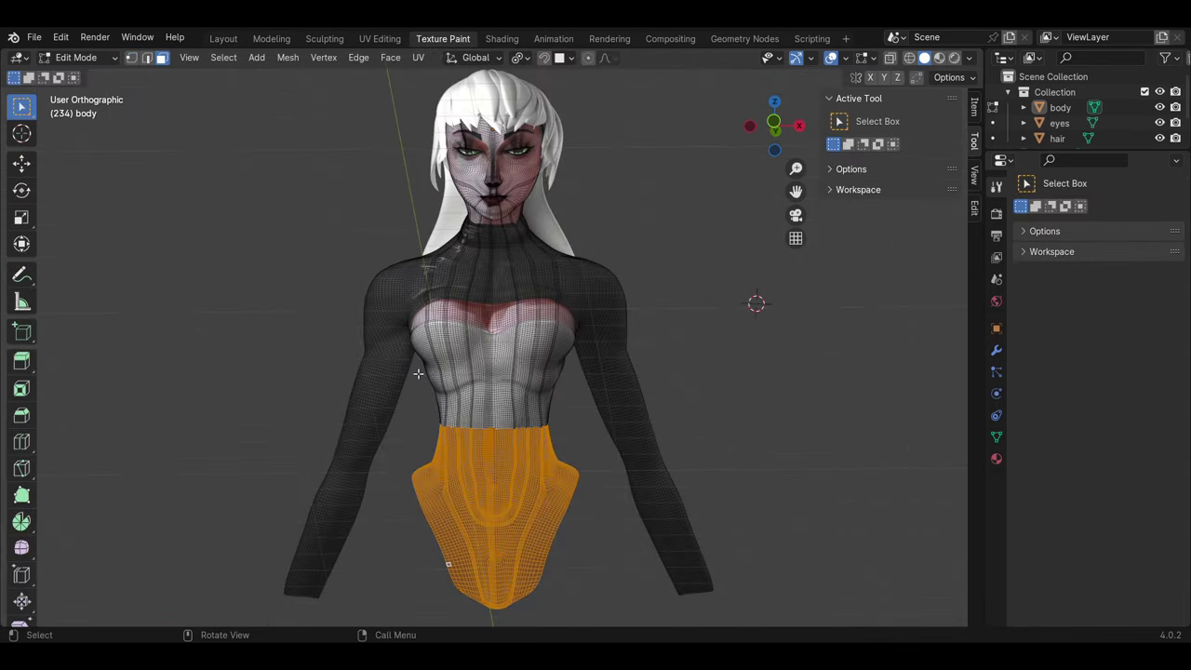
# Step: In Edit Mode, box-select the lower bodice and midriff faces
pyautogui.scroll(3, 520, 391)
pyautogui.moveTo(521, 391); pyautogui.dragTo(479, 356, button='middle')
pyautogui.moveTo(479, 357); pyautogui.dragTo(512, 394)
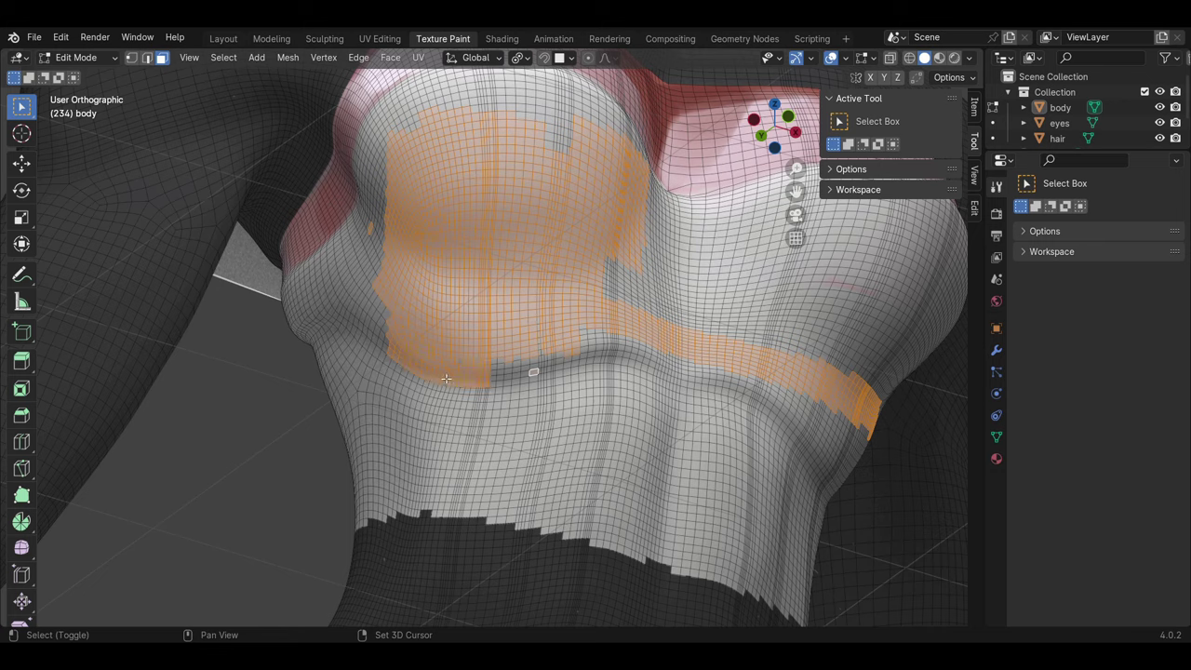
pyautogui.moveTo(446, 378); pyautogui.dragTo(354, 409, button='middle')
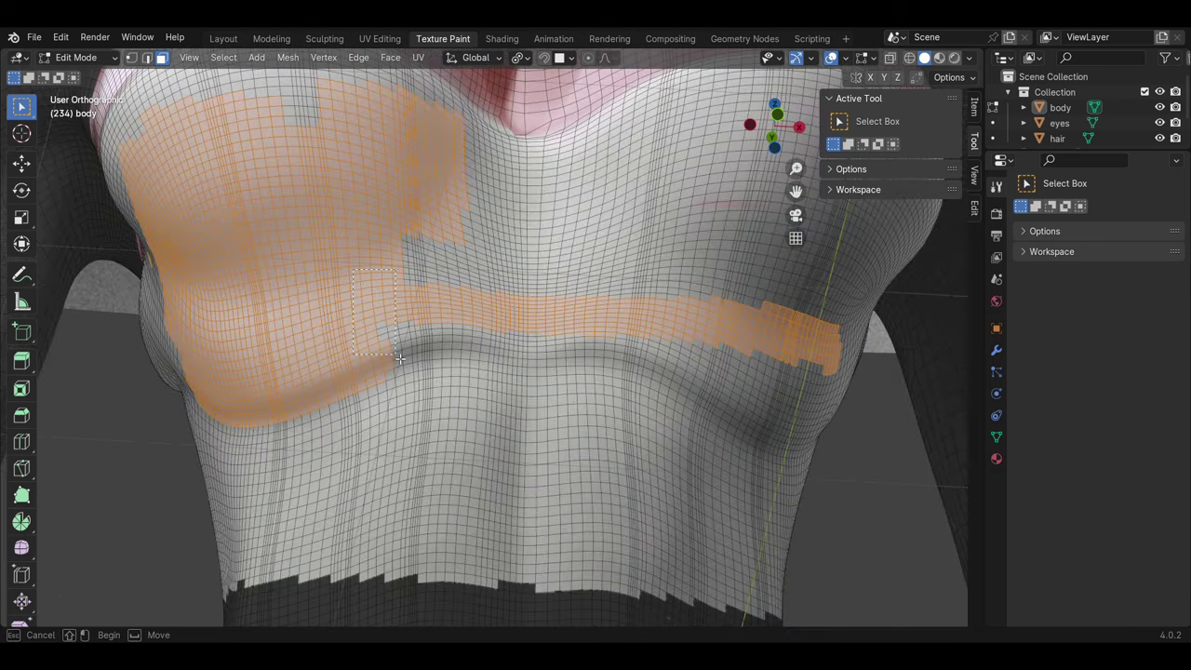
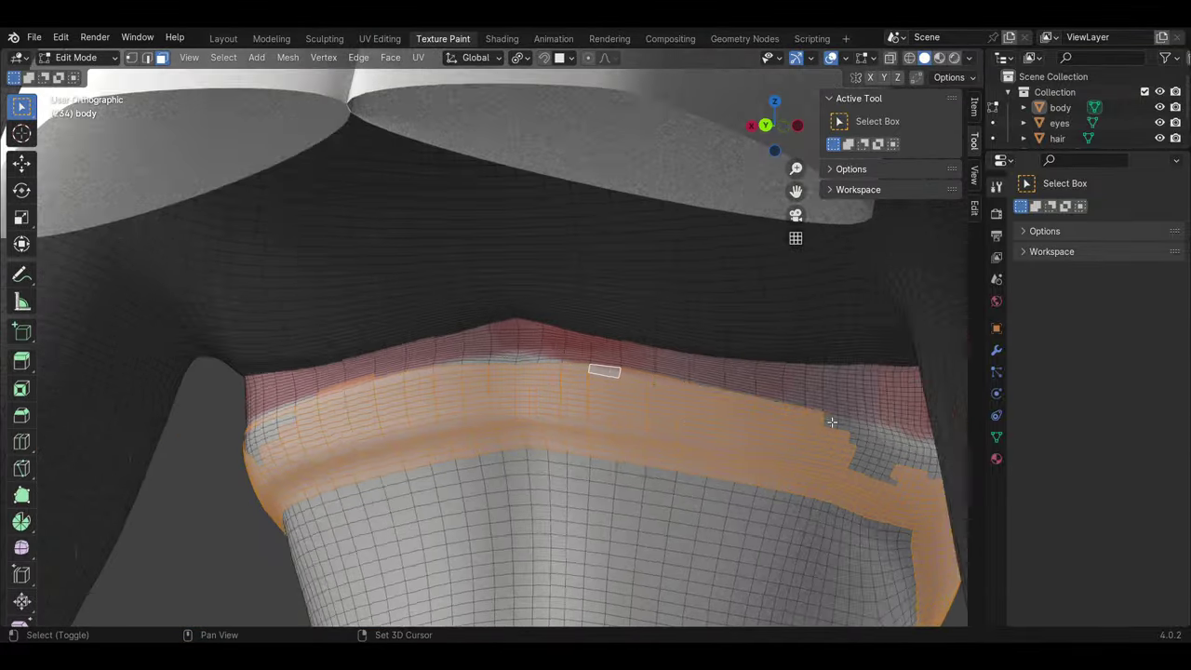
# Step: Orbit around the body mesh and switch it from face editing into Texture Paint mode
pyautogui.moveTo(517, 418); pyautogui.dragTo(592, 347, button='middle')
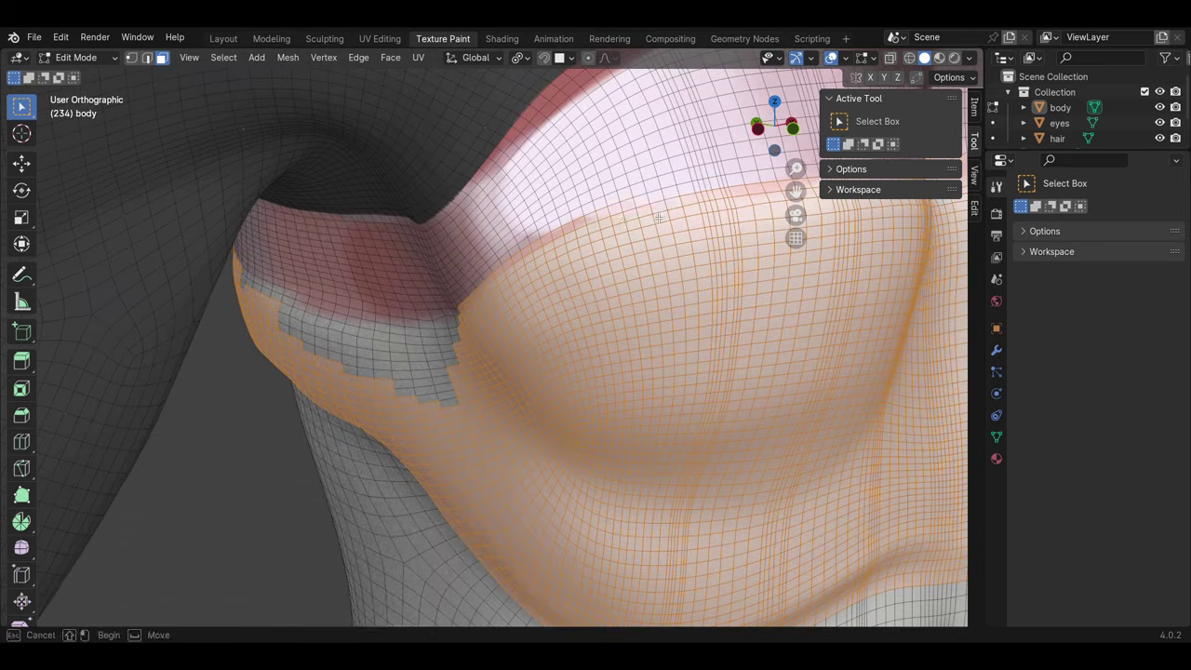
pyautogui.moveTo(659, 218); pyautogui.dragTo(517, 307, button='middle')
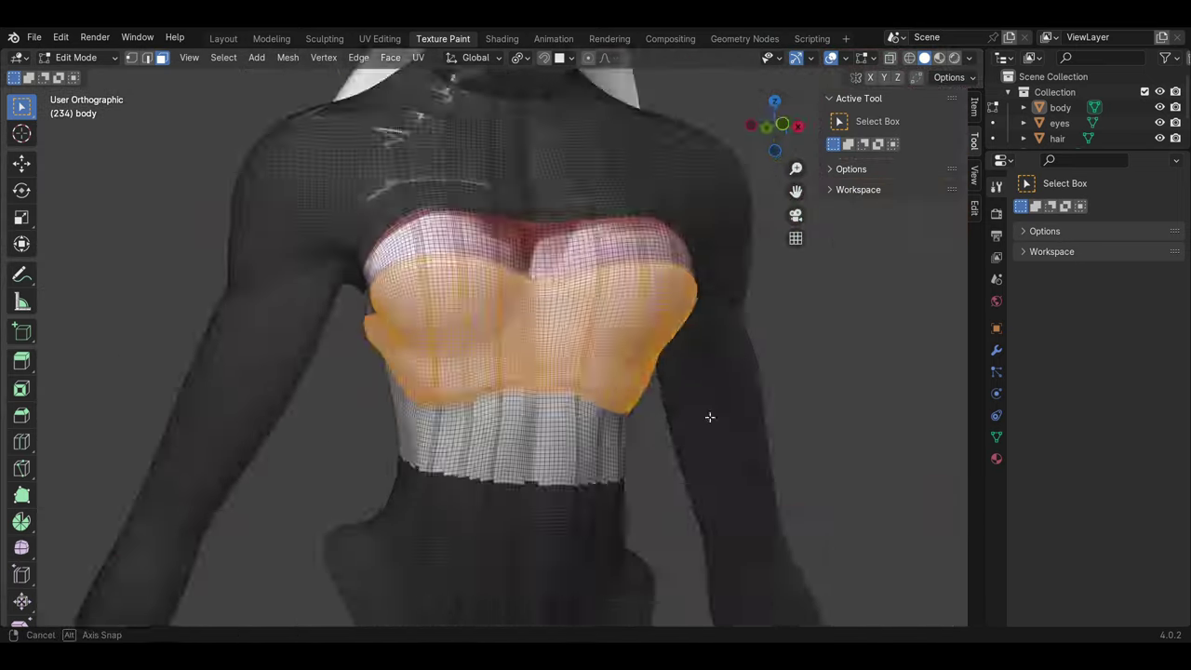
pyautogui.click(76, 58)
pyautogui.click(75, 159)
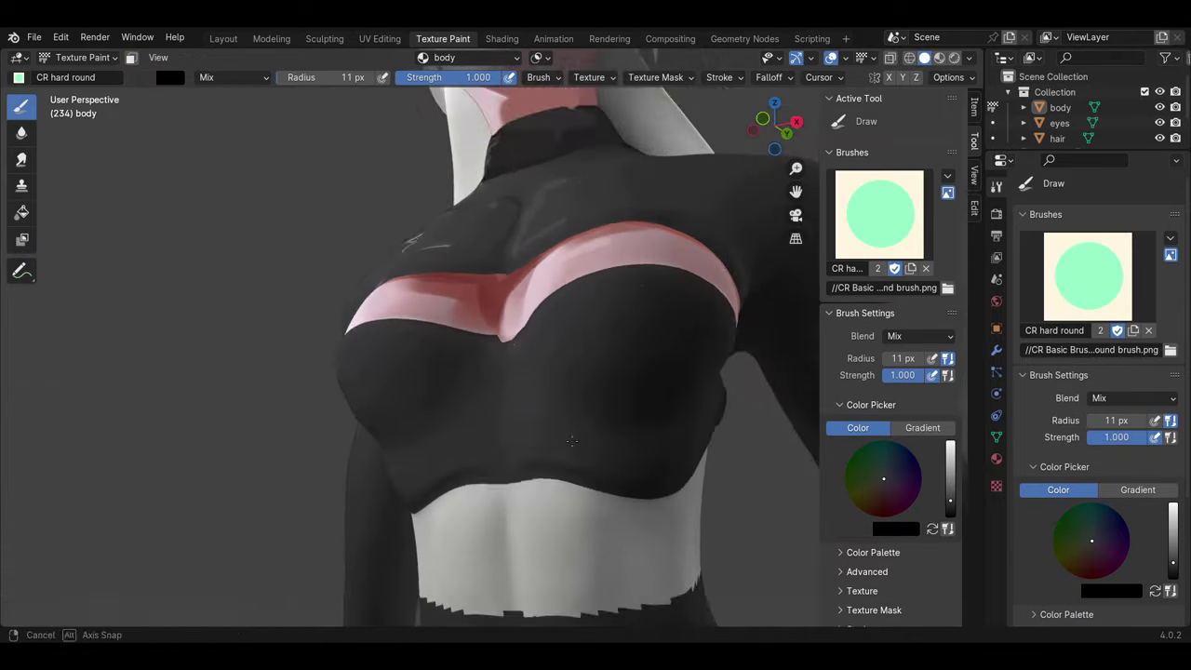
# Step: Darken the paint colour to near black and adjust the brush size
pyautogui.moveTo(592, 437)
pyautogui.mouseDown(button='middle')
pyautogui.moveTo(520, 391)
pyautogui.moveTo(518, 358)
pyautogui.mouseUp(button='middle')
pyautogui.click(169, 77)
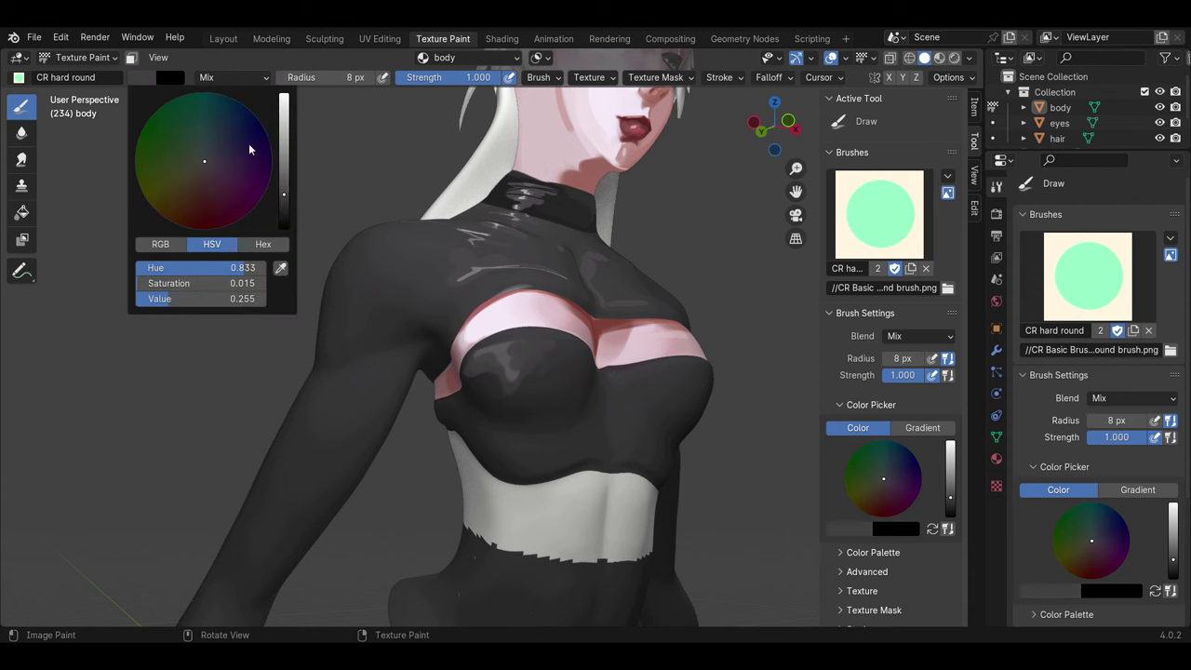
pyautogui.moveTo(518, 358); pyautogui.dragTo(606, 400, button='middle')
pyautogui.press('s')
pyautogui.press('f')
pyautogui.click(534, 385)
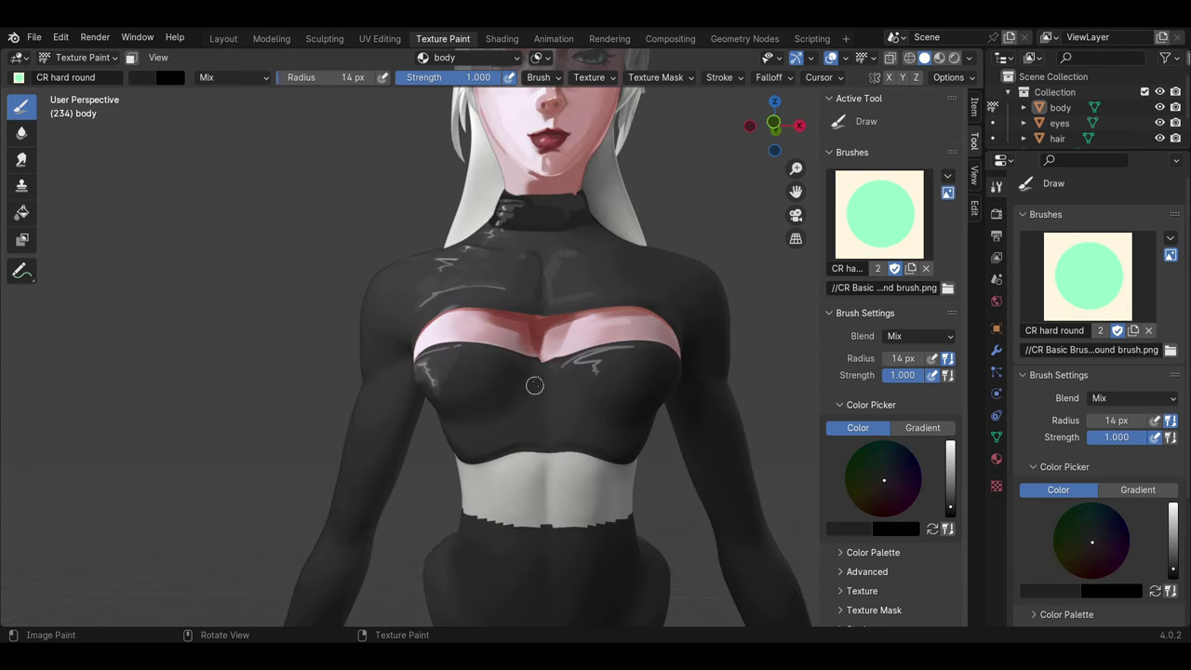
pyautogui.scroll(-5, 527, 379)
pyautogui.scroll(5, 527, 379)
pyautogui.rightClick(212, 186)
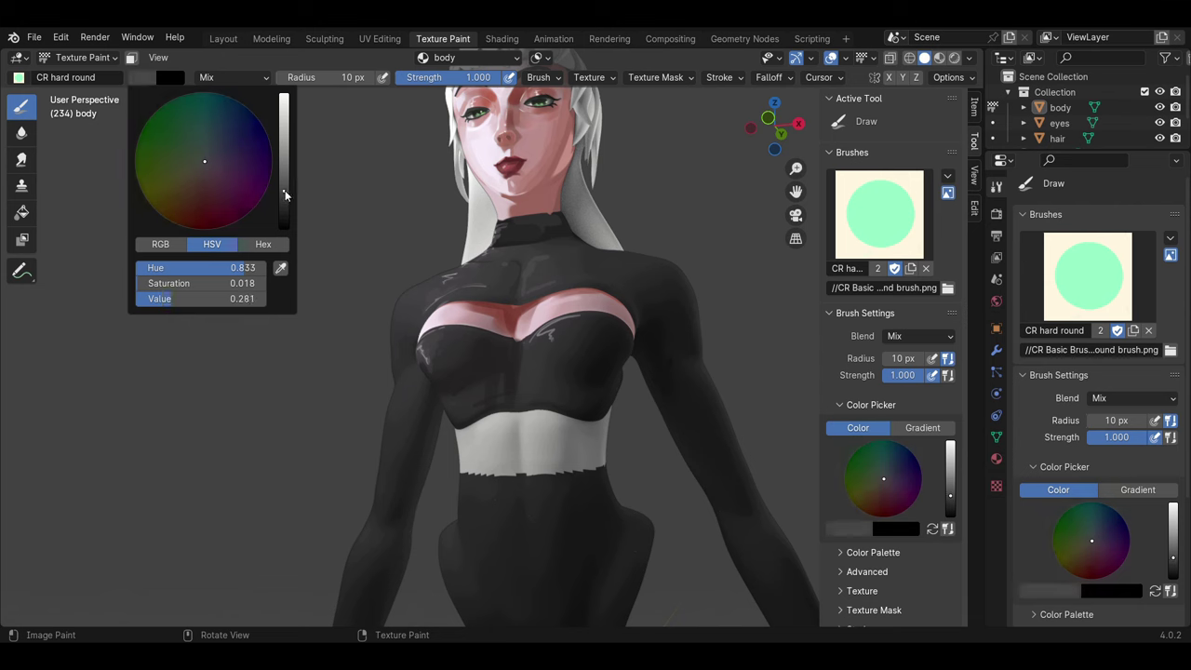
# Step: Sample the pink skin tone and a darker dusty pink from the chest
pyautogui.moveTo(537, 409); pyautogui.dragTo(307, 283, button='middle')
pyautogui.scroll(2, 306, 283)
pyautogui.press('s')
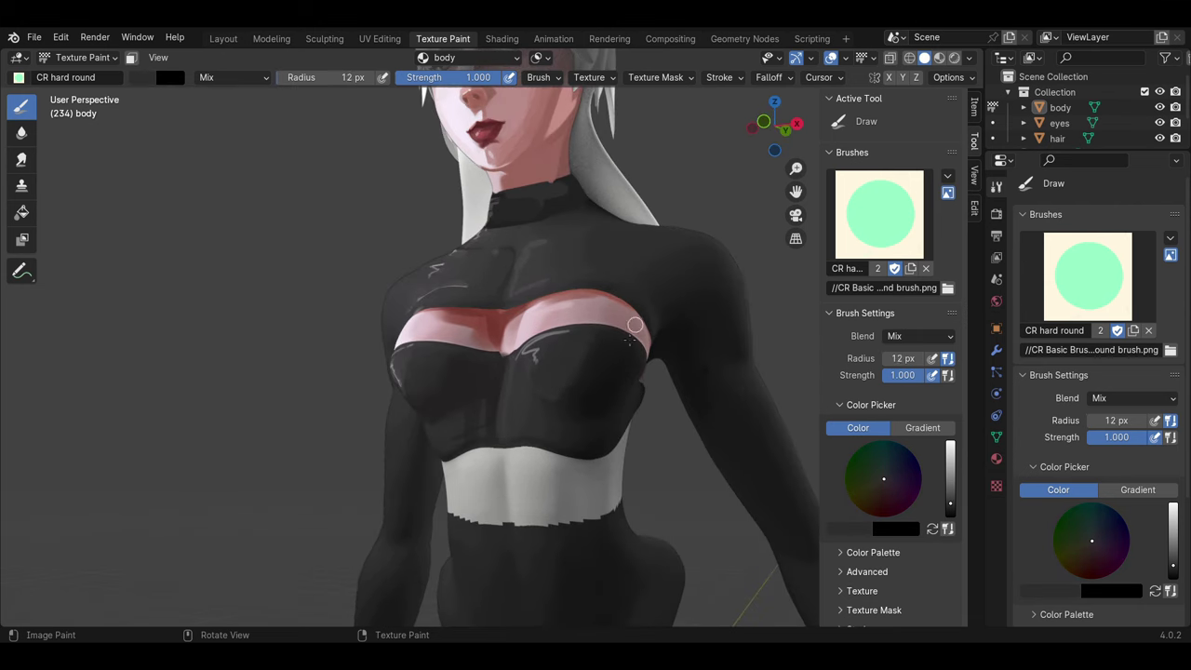
pyautogui.moveTo(642, 315); pyautogui.dragTo(669, 358, button='middle')
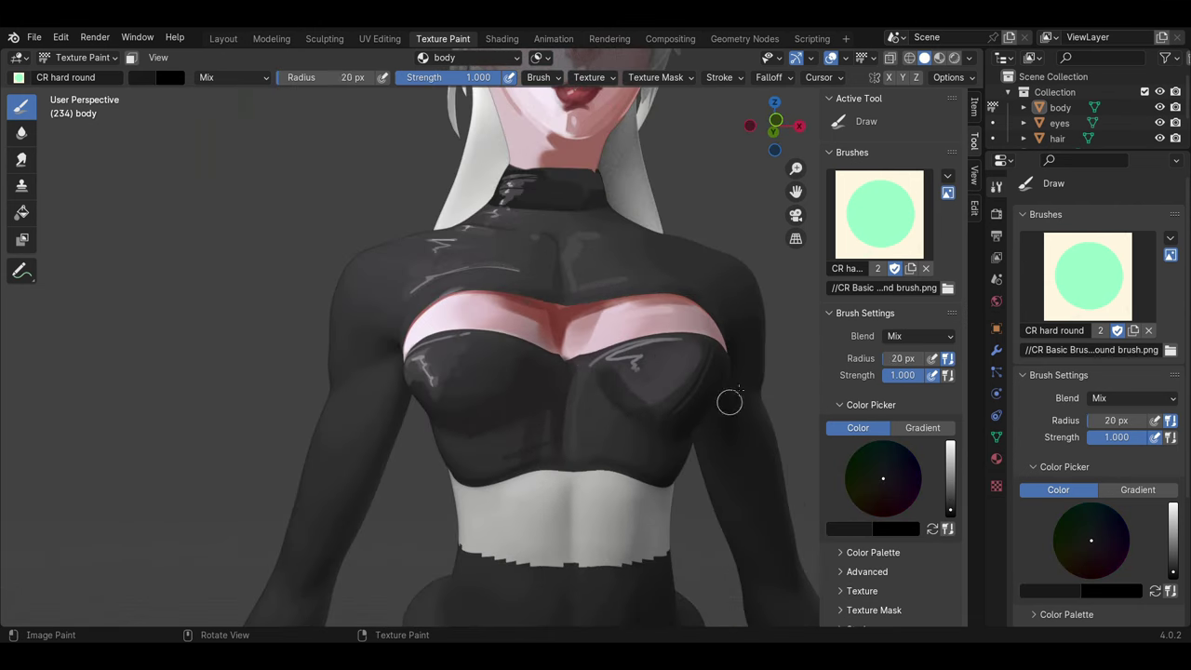
pyautogui.moveTo(725, 401); pyautogui.dragTo(564, 433, button='middle')
pyautogui.moveTo(557, 363); pyautogui.dragTo(477, 501, button='middle')
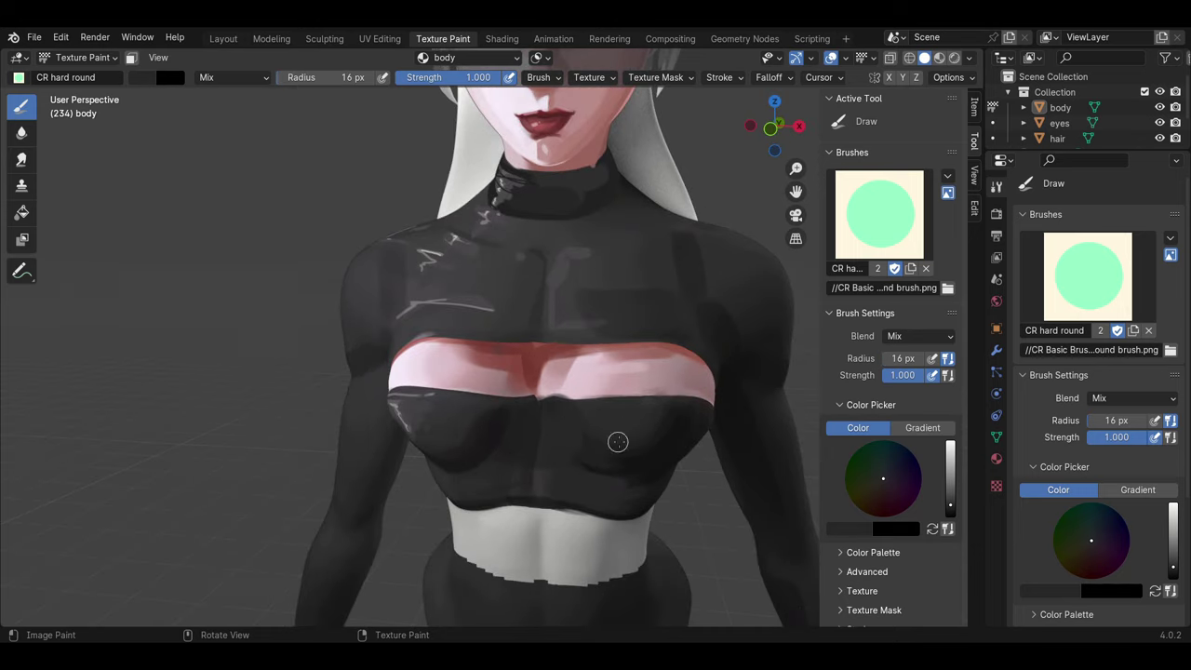
pyautogui.click(547, 396)
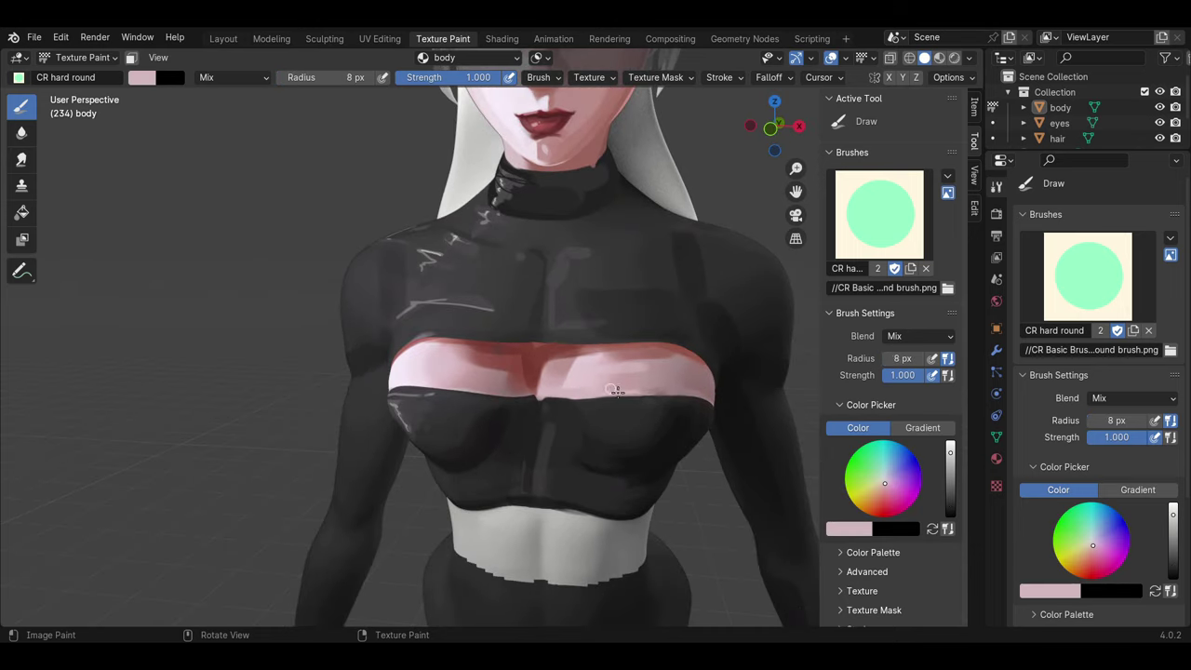
pyautogui.press('s')
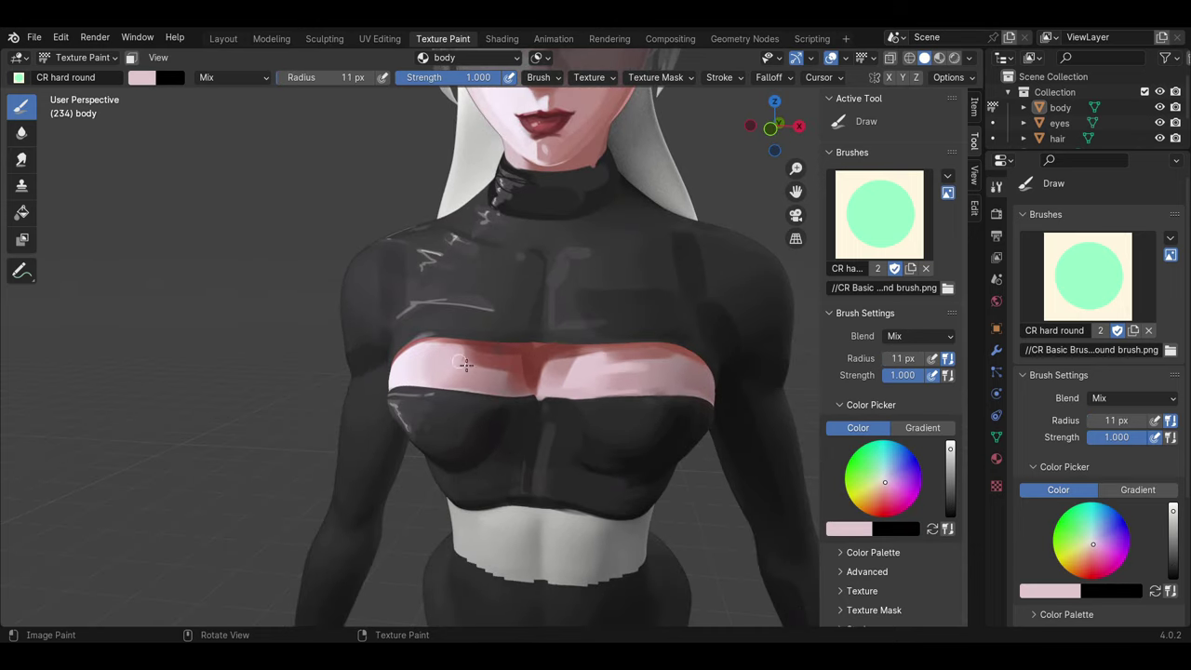
pyautogui.click(514, 391)
pyautogui.scroll(-5, 663, 370)
pyautogui.scroll(5, 525, 389)
# Step: Switch between black, dark grey and light grey paint to add glossy highlights on the top
pyautogui.press('s')
pyautogui.press('s')
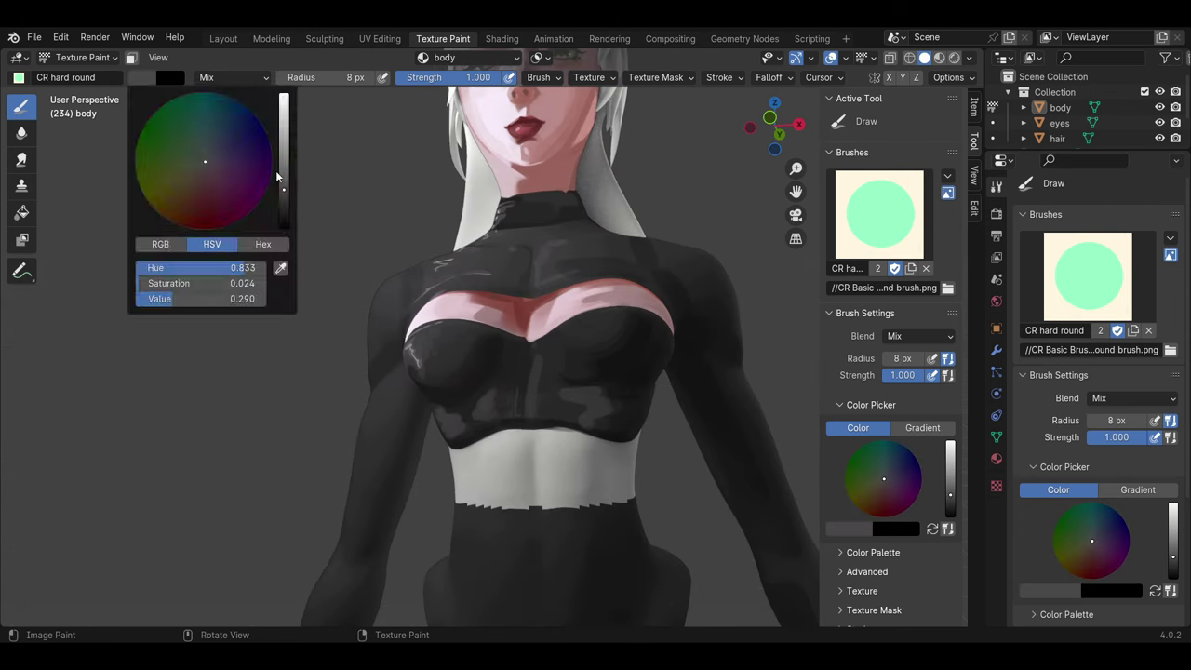
pyautogui.press('s')
pyautogui.moveTo(576, 400); pyautogui.dragTo(641, 374, button='middle')
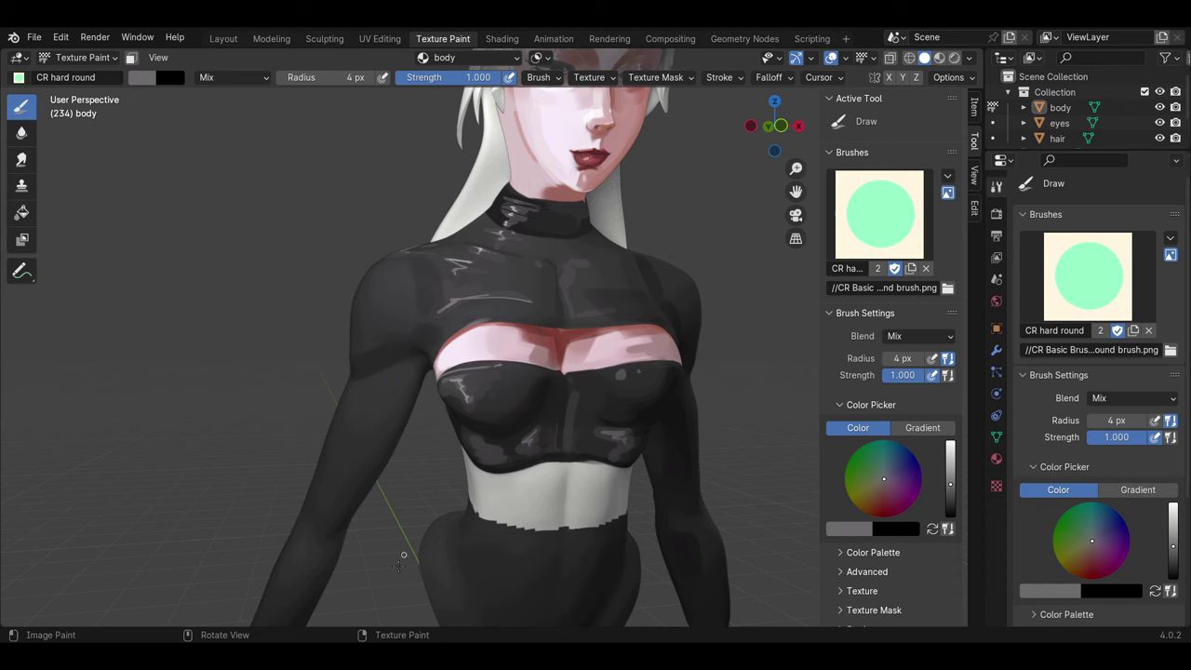
pyautogui.moveTo(440, 425); pyautogui.dragTo(494, 329, button='middle')
pyautogui.moveTo(522, 377); pyautogui.dragTo(656, 369, button='middle')
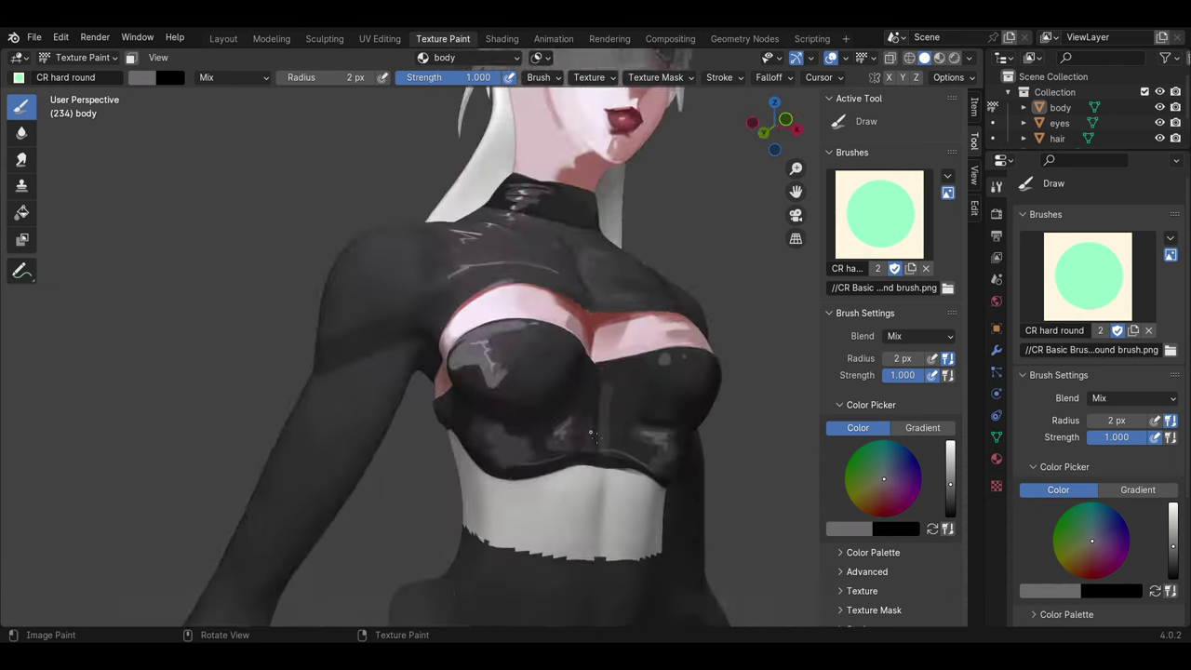
pyautogui.moveTo(595, 472); pyautogui.dragTo(517, 318, button='middle')
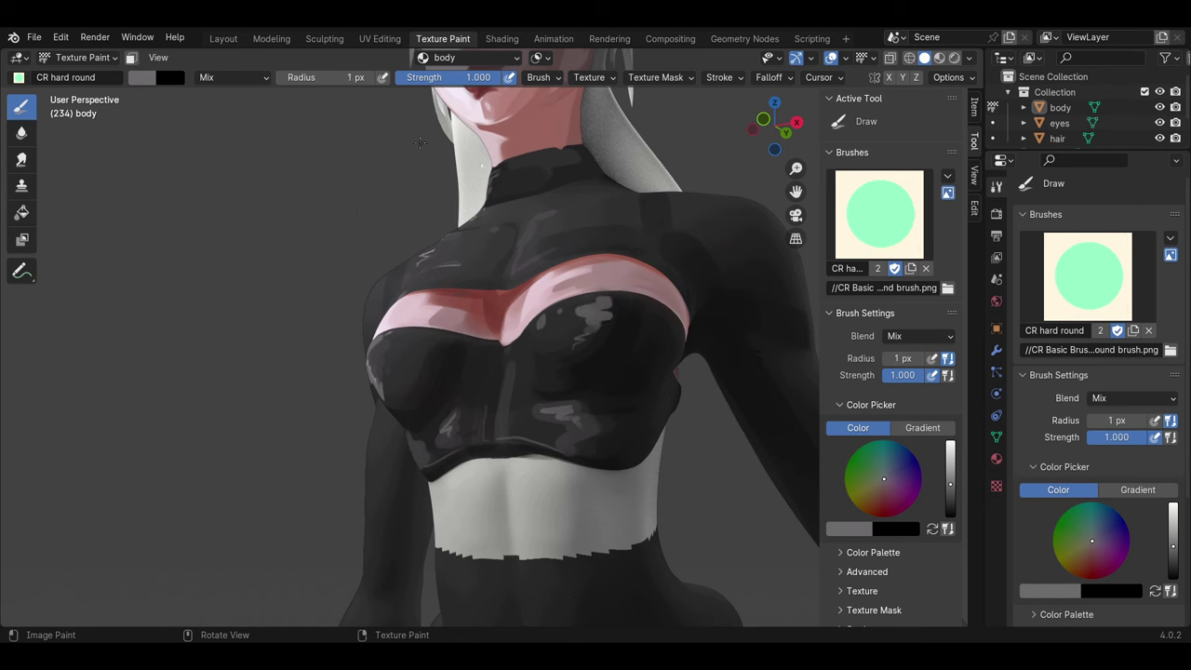
pyautogui.press('s')
pyautogui.click(613, 323)
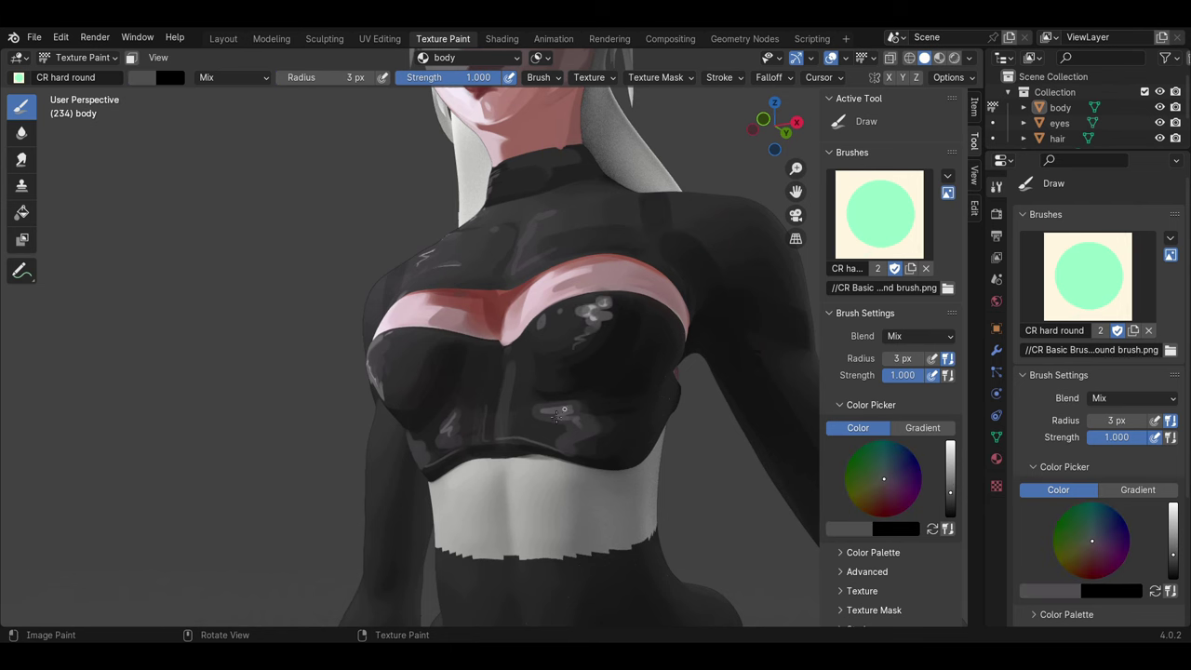
pyautogui.press('s')
pyautogui.scroll(-4, 523, 259)
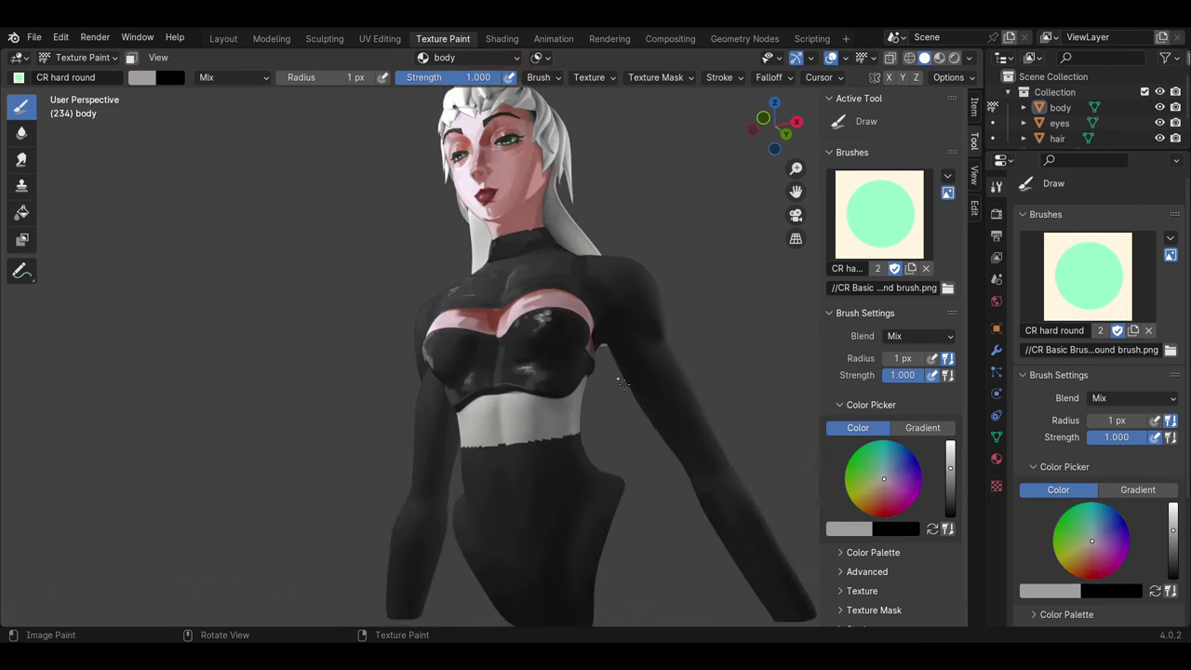
pyautogui.moveTo(523, 259); pyautogui.dragTo(456, 263, button='middle')
pyautogui.press('s')
pyautogui.press('s')
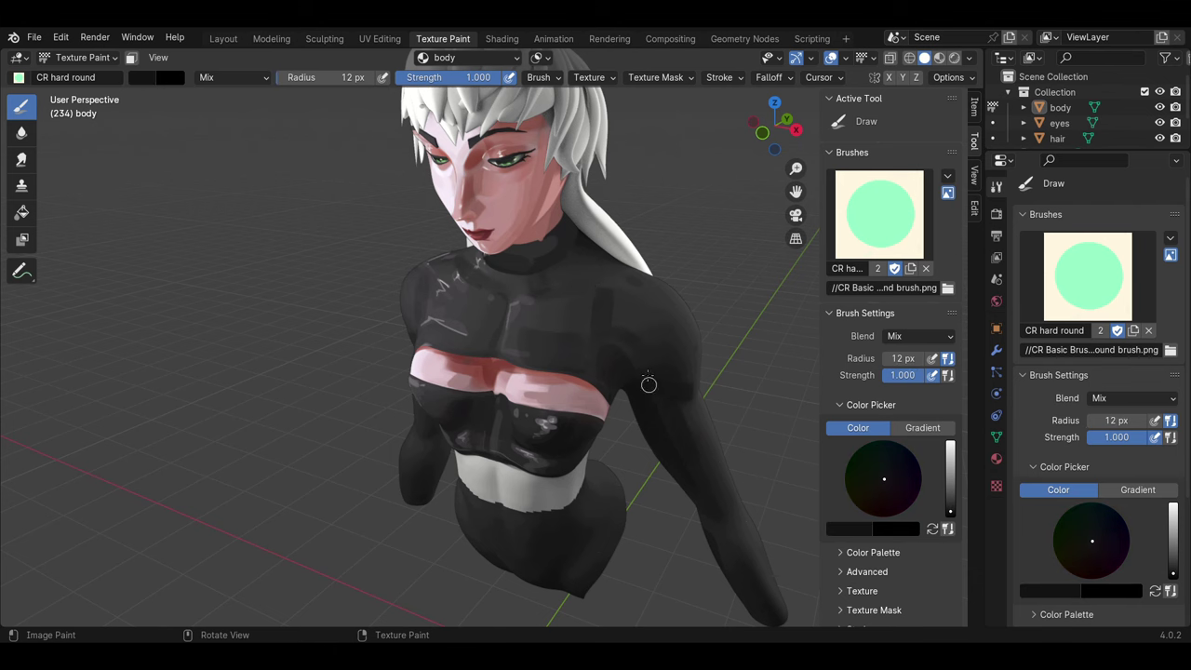
pyautogui.moveTo(470, 374)
pyautogui.mouseDown(button='middle')
pyautogui.moveTo(400, 372)
pyautogui.moveTo(484, 354)
pyautogui.mouseUp(button='middle')
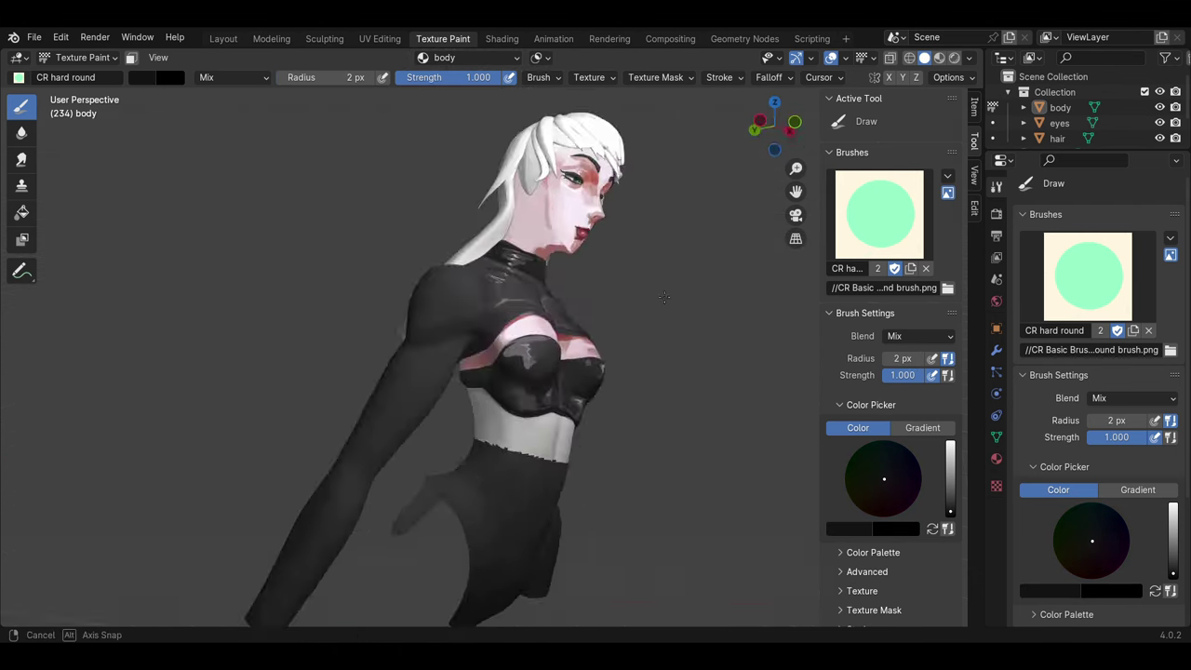
pyautogui.scroll(3, 484, 353)
# Step: Set the brush blend to Hue and paint sampled chest pink over the bare belly
pyautogui.click(232, 77)
pyautogui.click(344, 267)
pyautogui.press('s')
pyautogui.moveTo(461, 413); pyautogui.dragTo(614, 463)
pyautogui.scroll(-3, 615, 463)
pyautogui.moveTo(615, 462)
pyautogui.mouseDown(button='middle')
pyautogui.moveTo(465, 390)
pyautogui.moveTo(481, 308)
pyautogui.moveTo(611, 416)
pyautogui.moveTo(452, 425)
pyautogui.moveTo(444, 279)
pyautogui.moveTo(552, 434)
pyautogui.mouseUp(button='middle')
# Step: Sample dark red and light pink to shade the midriff, then tidy its lower edge in black
pyautogui.scroll(-2, 553, 433)
pyautogui.scroll(3, 520, 454)
pyautogui.press('s')
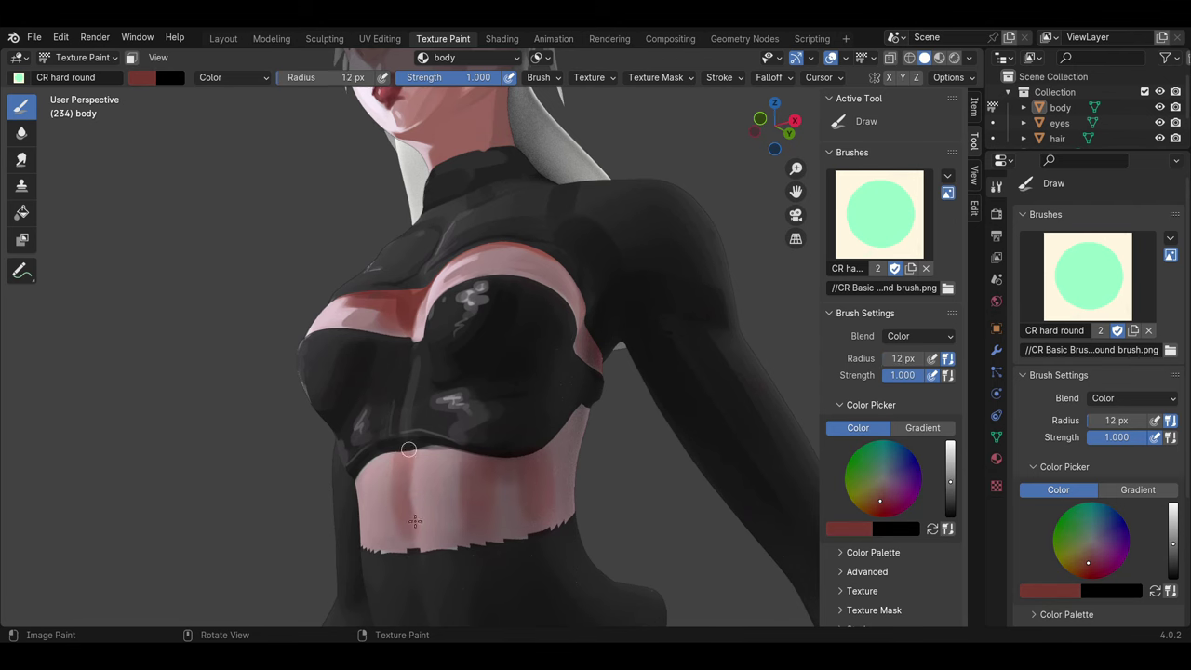
pyautogui.moveTo(486, 501); pyautogui.dragTo(432, 449, button='middle')
pyautogui.press('s')
pyautogui.press('s')
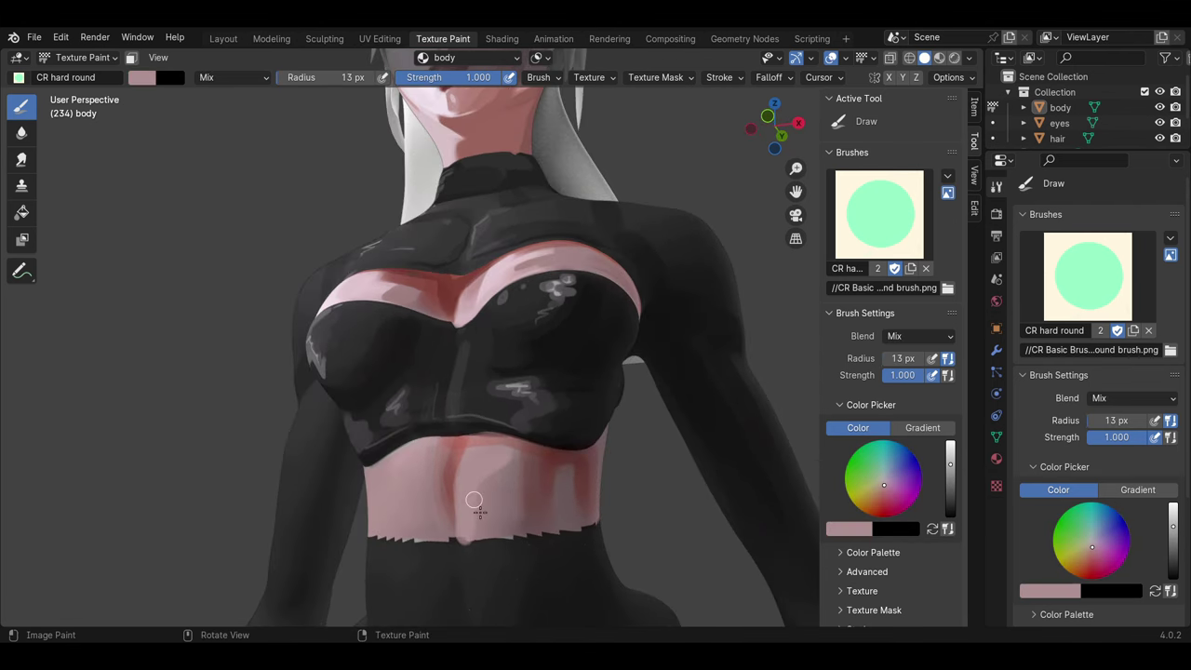
pyautogui.press('s')
pyautogui.moveTo(474, 501)
pyautogui.mouseDown(button='middle')
pyautogui.moveTo(456, 483)
pyautogui.moveTo(442, 498)
pyautogui.moveTo(479, 498)
pyautogui.moveTo(535, 376)
pyautogui.moveTo(502, 372)
pyautogui.moveTo(479, 349)
pyautogui.mouseUp(button='middle')
pyautogui.scroll(-2, 456, 484)
pyautogui.press('s')
pyautogui.scroll(2, 475, 344)
# Step: Sample black from the top and adjust the paint colour while orbiting in on the chest
pyautogui.press('s')
pyautogui.click(463, 323)
pyautogui.moveTo(638, 341); pyautogui.dragTo(410, 375, button='middle')
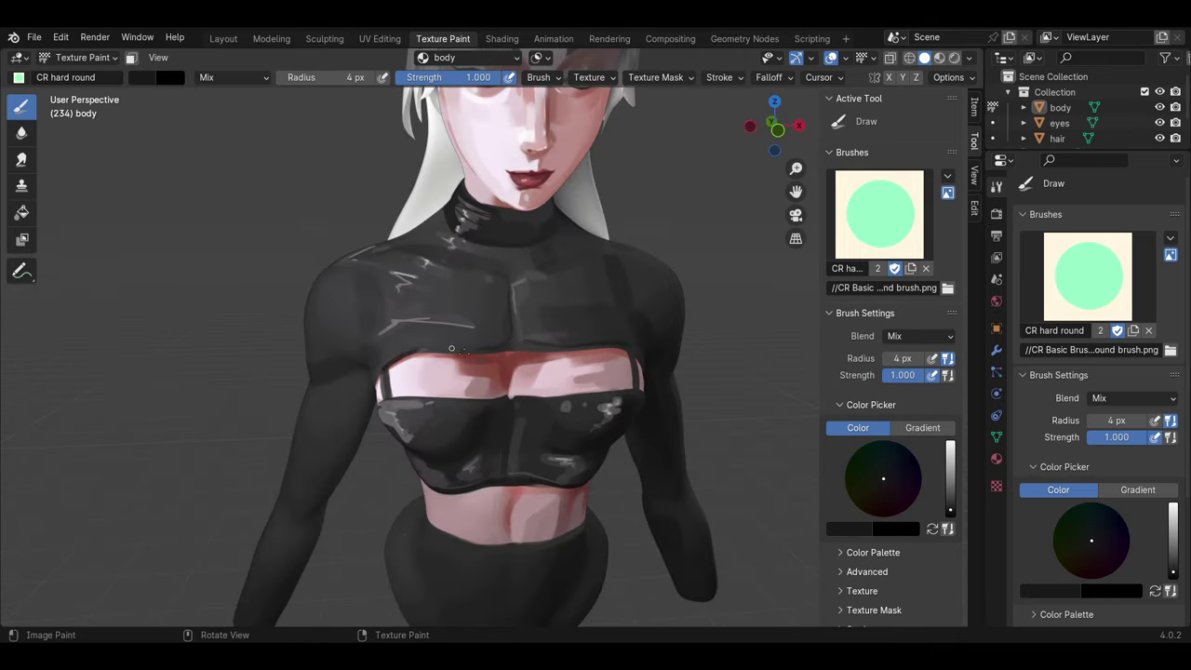
pyautogui.scroll(-3, 519, 380)
pyautogui.moveTo(518, 380)
pyautogui.mouseDown(button='middle')
pyautogui.moveTo(616, 399)
pyautogui.moveTo(510, 372)
pyautogui.moveTo(438, 391)
pyautogui.mouseUp(button='middle')
pyautogui.scroll(3, 438, 391)
pyautogui.click(169, 77)
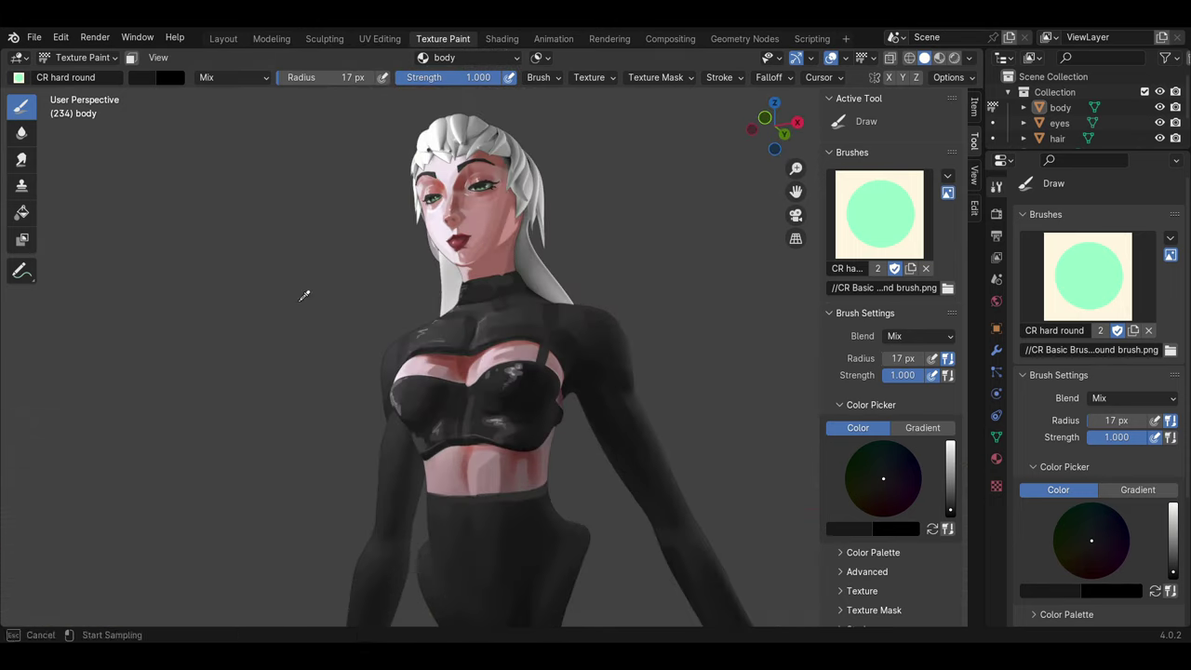
pyautogui.scroll(-2, 474, 600)
pyautogui.moveTo(474, 600)
pyautogui.mouseDown(button='middle')
pyautogui.moveTo(544, 489)
pyautogui.moveTo(452, 447)
pyautogui.mouseUp(button='middle')
pyautogui.scroll(2, 489, 511)
pyautogui.click(169, 78)
pyautogui.scroll(-1, 452, 447)
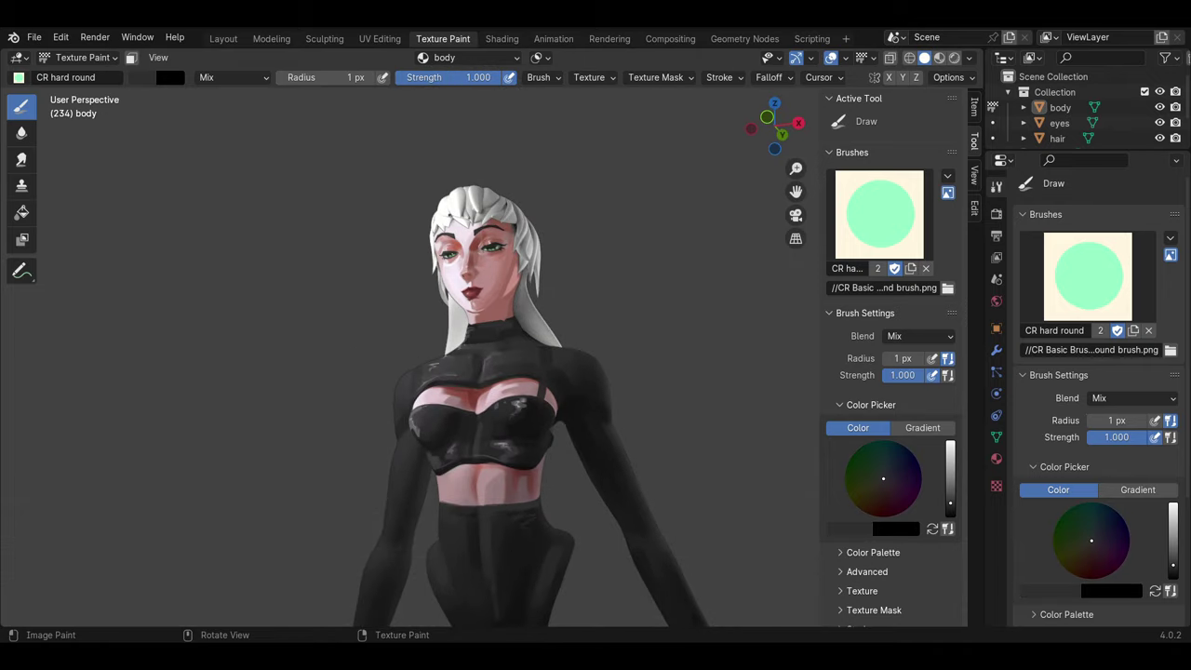
pyautogui.moveTo(563, 548)
pyautogui.mouseDown(button='middle')
pyautogui.moveTo(627, 390)
pyautogui.moveTo(555, 325)
pyautogui.mouseUp(button='middle')
pyautogui.scroll(3, 627, 391)
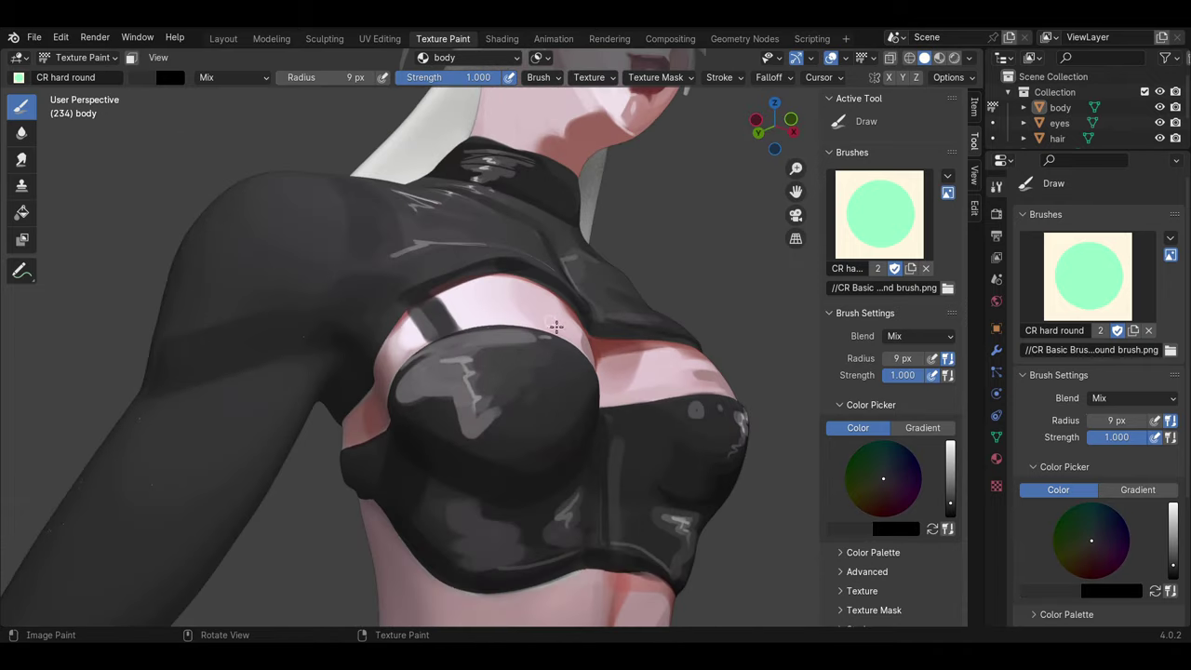
# Step: Lighten the paint to grey and paint thin light highlight strokes across the chest
pyautogui.click(141, 77)
pyautogui.moveTo(276, 214); pyautogui.dragTo(276, 167)
pyautogui.moveTo(478, 381); pyautogui.dragTo(215, 141, button='middle')
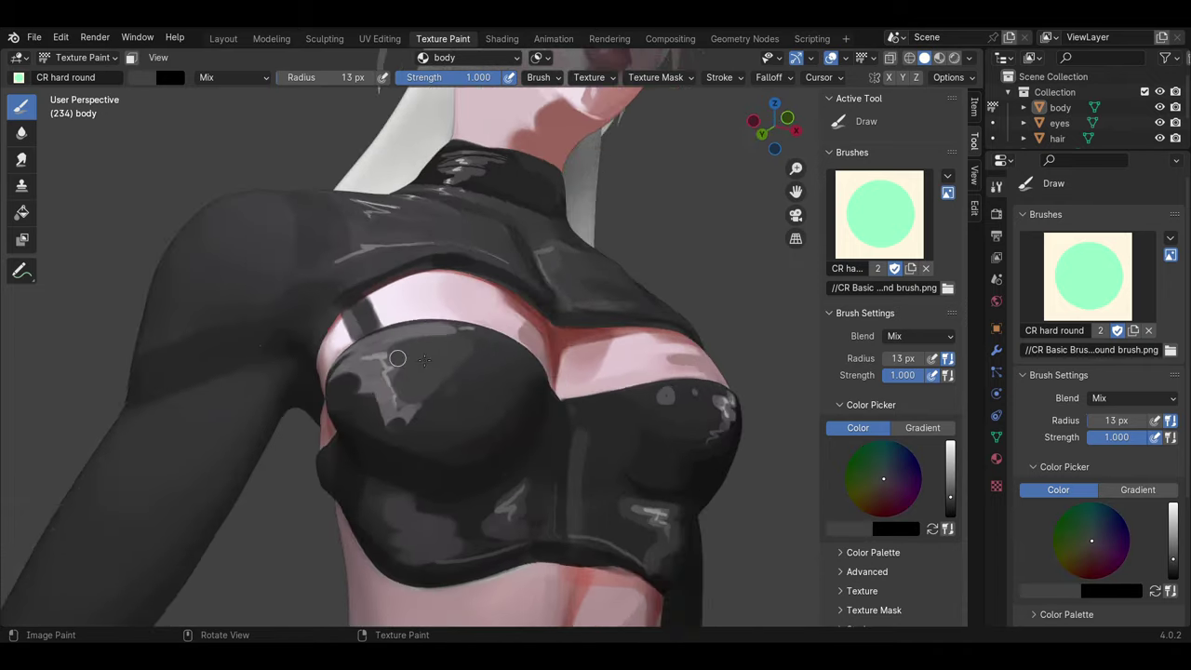
pyautogui.moveTo(381, 346); pyautogui.dragTo(394, 392)
pyautogui.moveTo(395, 521)
pyautogui.mouseDown(button='middle')
pyautogui.moveTo(437, 391)
pyautogui.moveTo(279, 186)
pyautogui.mouseUp(button='middle')
pyautogui.click(141, 77)
pyautogui.moveTo(189, 158); pyautogui.dragTo(196, 186)
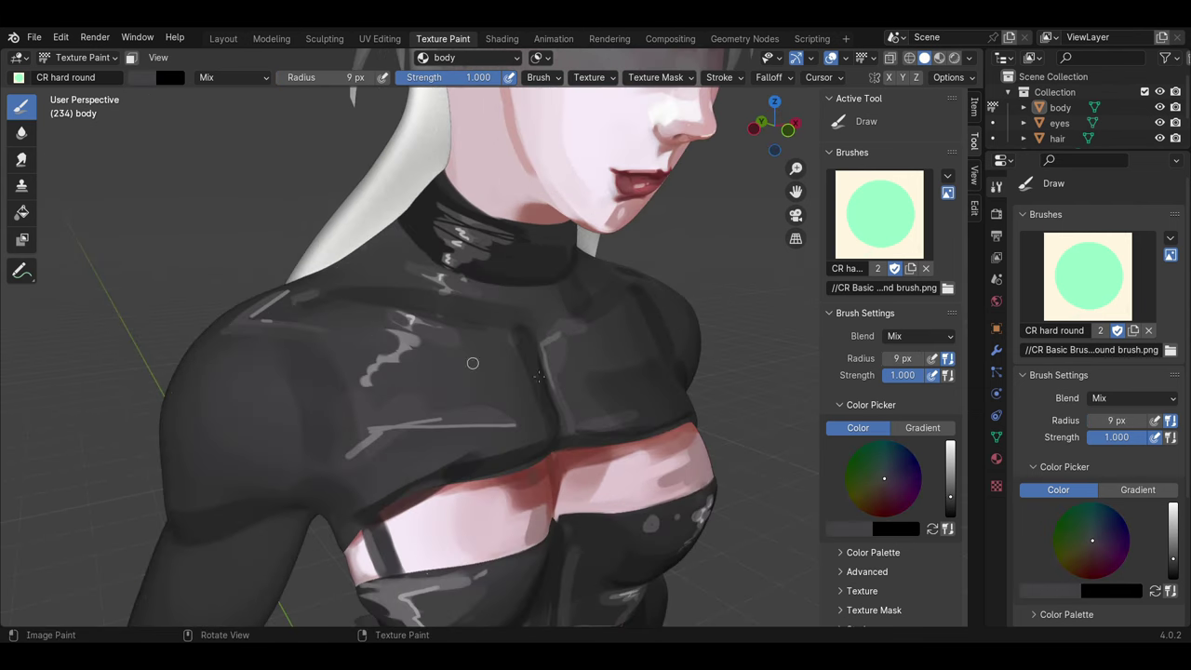
pyautogui.scroll(-3, 473, 363)
pyautogui.click(142, 77)
pyautogui.moveTo(277, 214); pyautogui.dragTo(276, 139)
pyautogui.scroll(3, 391, 391)
pyautogui.moveTo(420, 352); pyautogui.dragTo(372, 436)
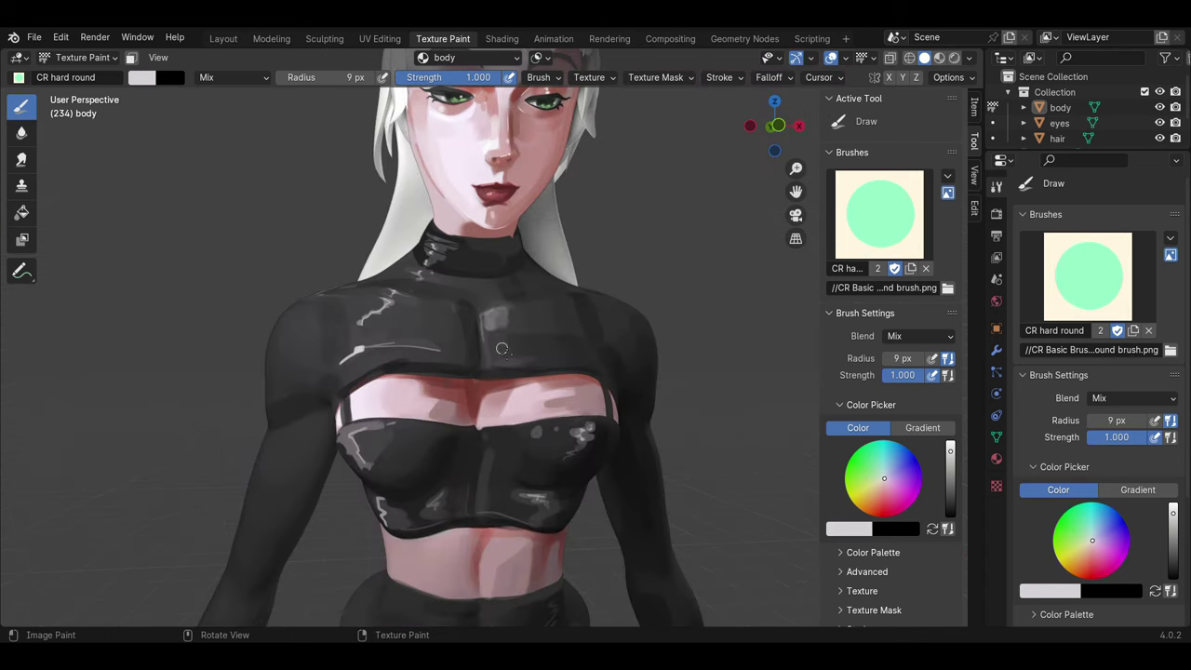
# Step: Swap back to black, sample and darken the face's pink, and shrink the brush for fine detail
pyautogui.moveTo(501, 348); pyautogui.dragTo(425, 337, button='middle')
pyautogui.press('s')
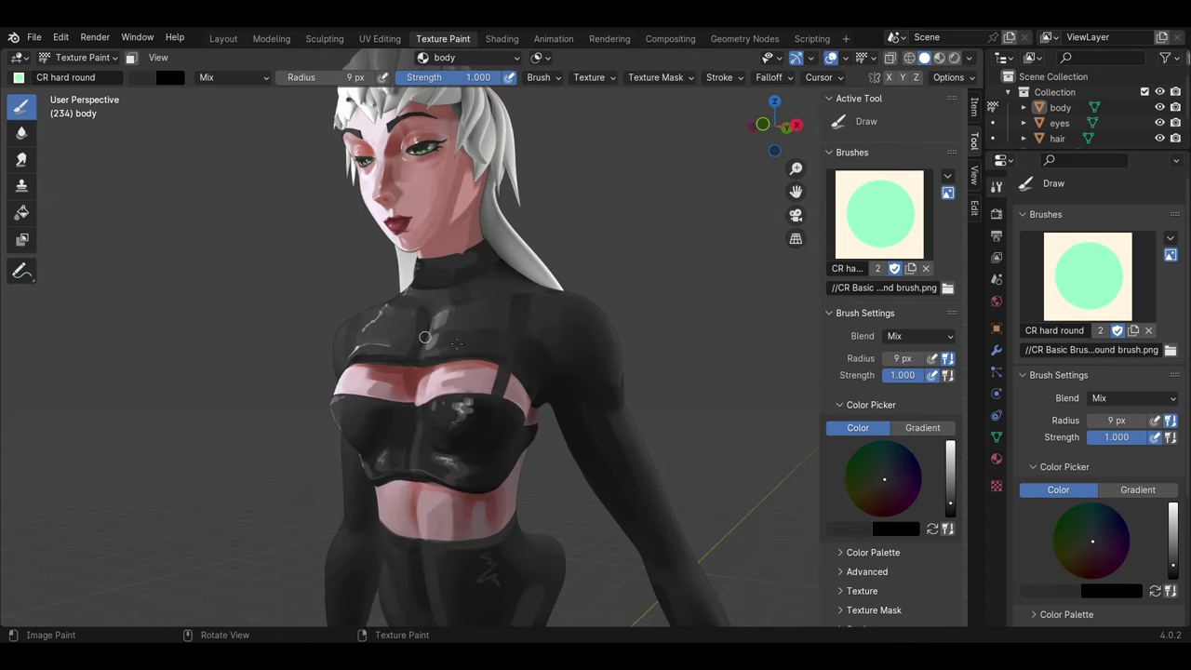
pyautogui.moveTo(246, 104); pyautogui.dragTo(477, 363, button='middle')
pyautogui.moveTo(478, 389); pyautogui.dragTo(532, 310, button='middle')
pyautogui.scroll(3, 532, 310)
pyautogui.press('s')
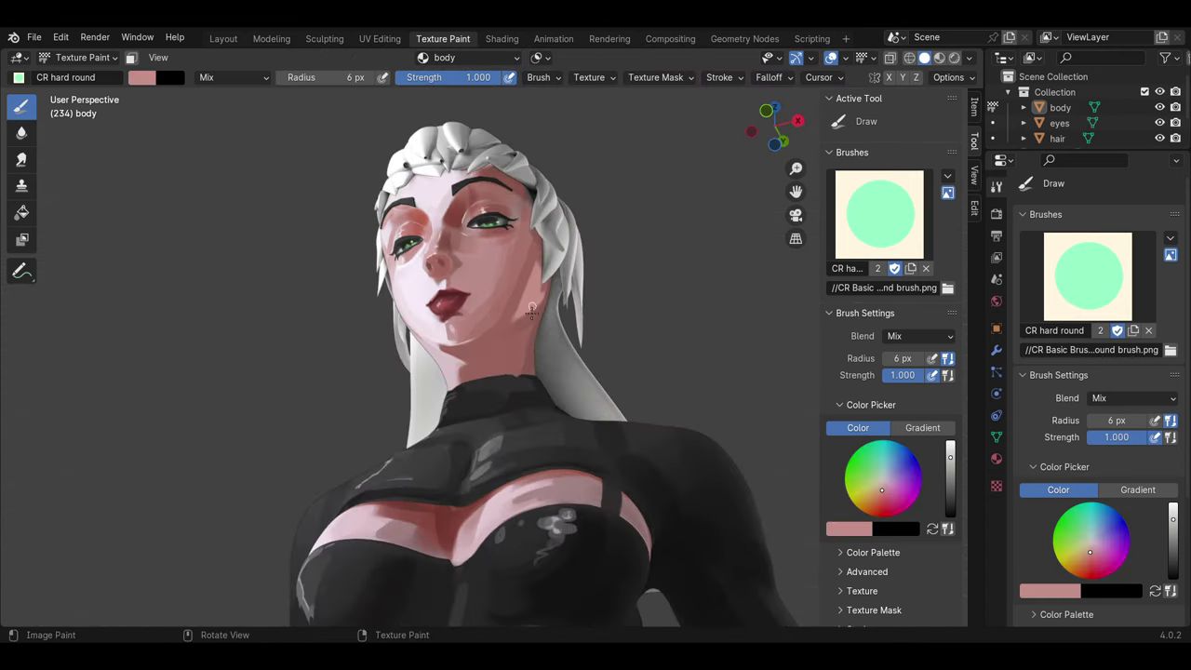
pyautogui.click(142, 77)
pyautogui.moveTo(275, 88); pyautogui.dragTo(275, 140)
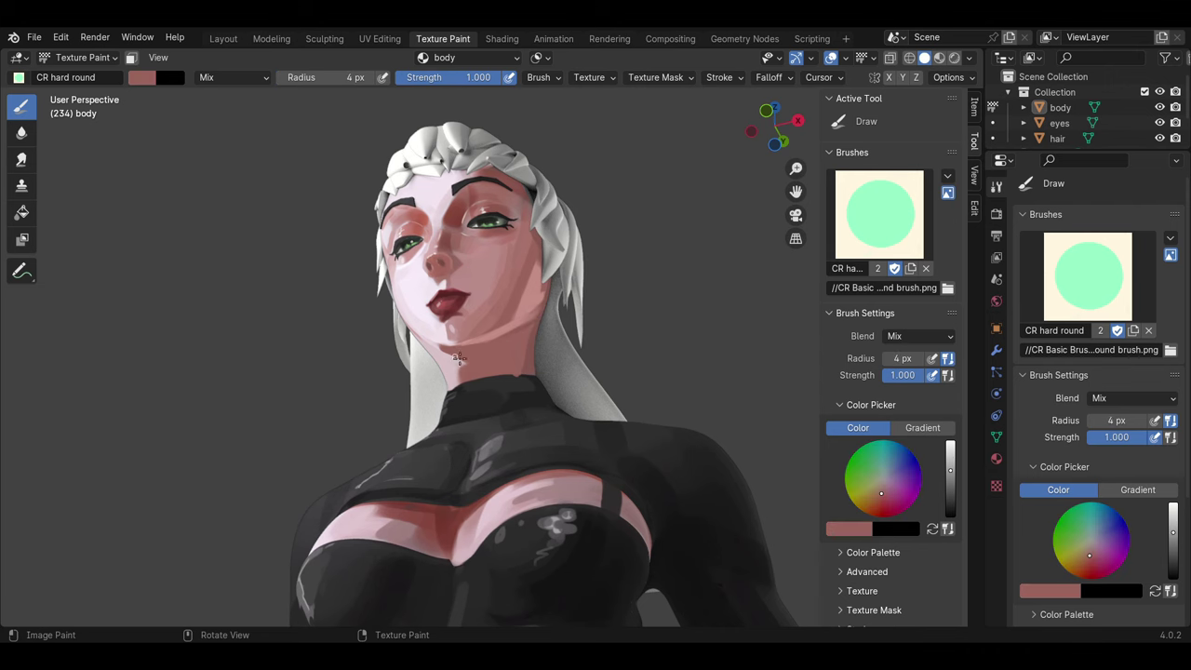
pyautogui.scroll(-5, 446, 353)
pyautogui.moveTo(446, 353); pyautogui.dragTo(465, 372, button='middle')
pyautogui.scroll(2, 335, 446)
pyautogui.press('s')
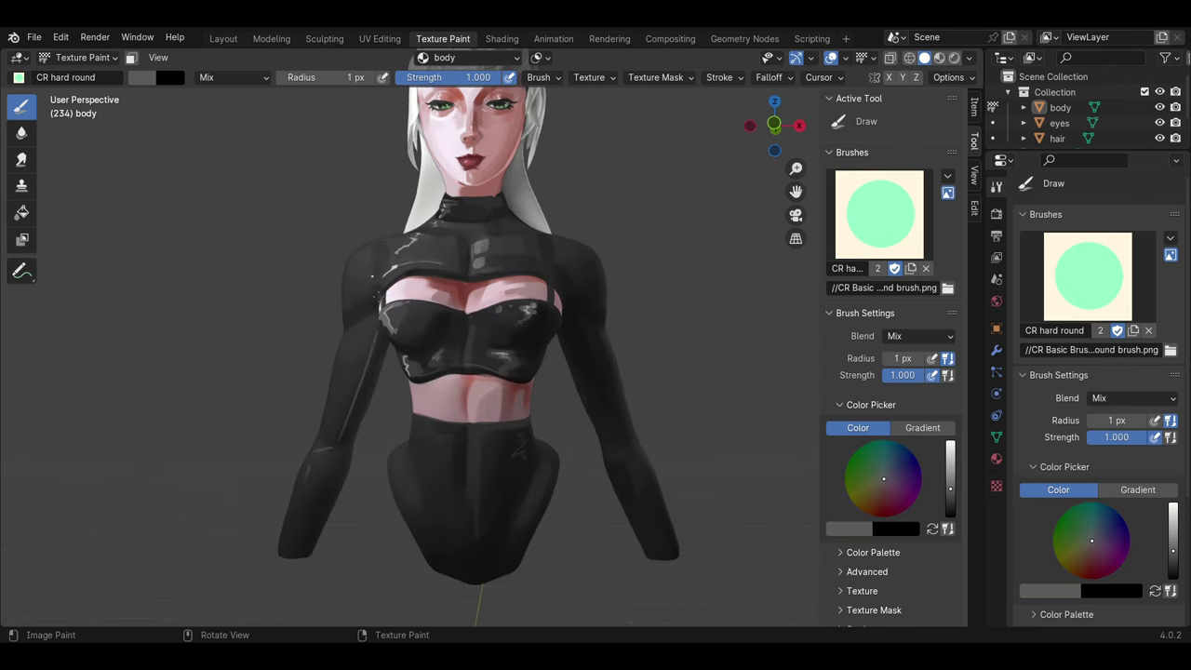
pyautogui.moveTo(366, 274); pyautogui.dragTo(420, 389, button='middle')
pyautogui.moveTo(382, 456); pyautogui.dragTo(446, 409, button='middle')
pyautogui.scroll(2, 521, 391)
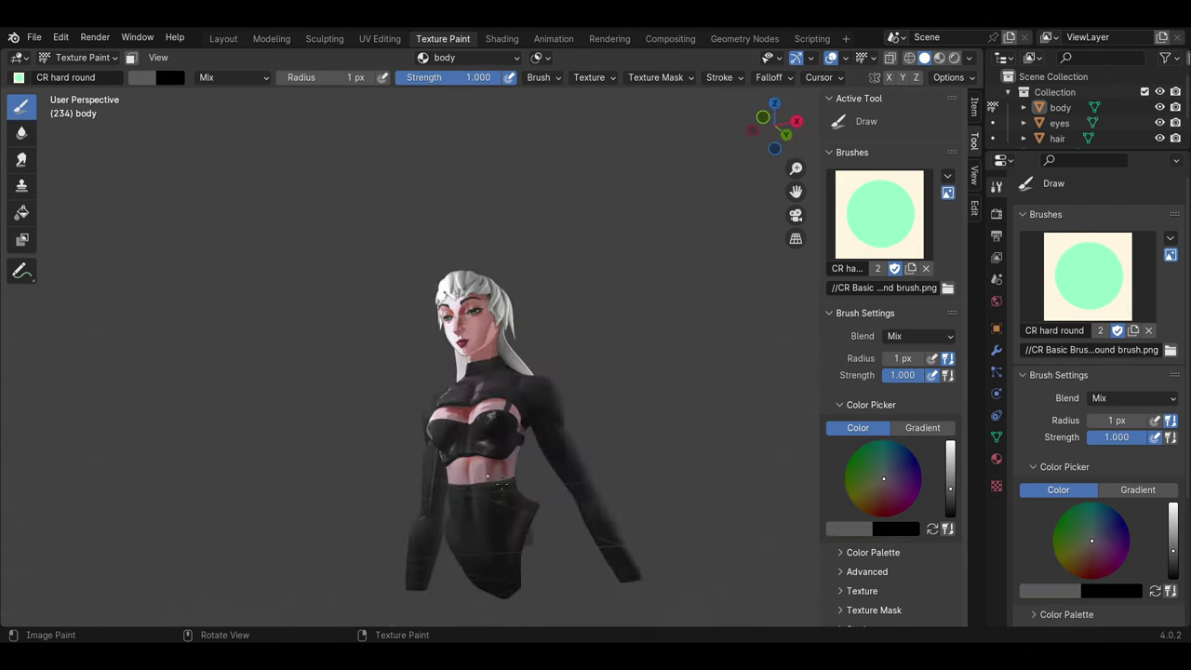
pyautogui.scroll(1, 539, 382)
pyautogui.scroll(3, 543, 377)
# Step: Paint small black chain links across both sides of the chest cutout with a 4 px brush, then select Fill
pyautogui.moveTo(528, 372); pyautogui.dragTo(557, 371)
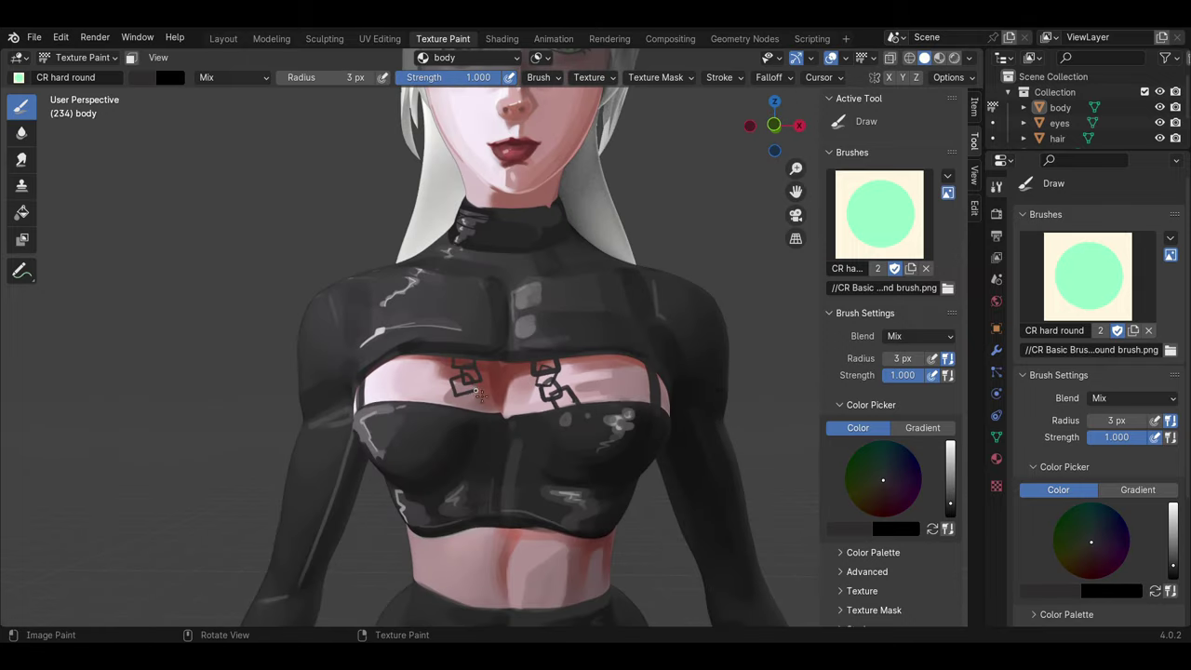
pyautogui.press(']')
pyautogui.press(']')
pyautogui.press(']')
pyautogui.moveTo(459, 393)
pyautogui.mouseDown(button='middle')
pyautogui.moveTo(540, 388)
pyautogui.moveTo(475, 437)
pyautogui.moveTo(465, 509)
pyautogui.mouseUp(button='middle')
pyautogui.scroll(-5, 474, 438)
pyautogui.press('[')
pyautogui.press('[')
pyautogui.press('[')
pyautogui.press(']')
pyautogui.press(']')
pyautogui.press(']')
pyautogui.moveTo(525, 455)
pyautogui.mouseDown(button='middle')
pyautogui.moveTo(604, 438)
pyautogui.moveTo(582, 399)
pyautogui.mouseUp(button='middle')
pyautogui.moveTo(482, 374); pyautogui.dragTo(518, 407, button='middle')
pyautogui.press('[')
pyautogui.press('[')
pyautogui.press('[')
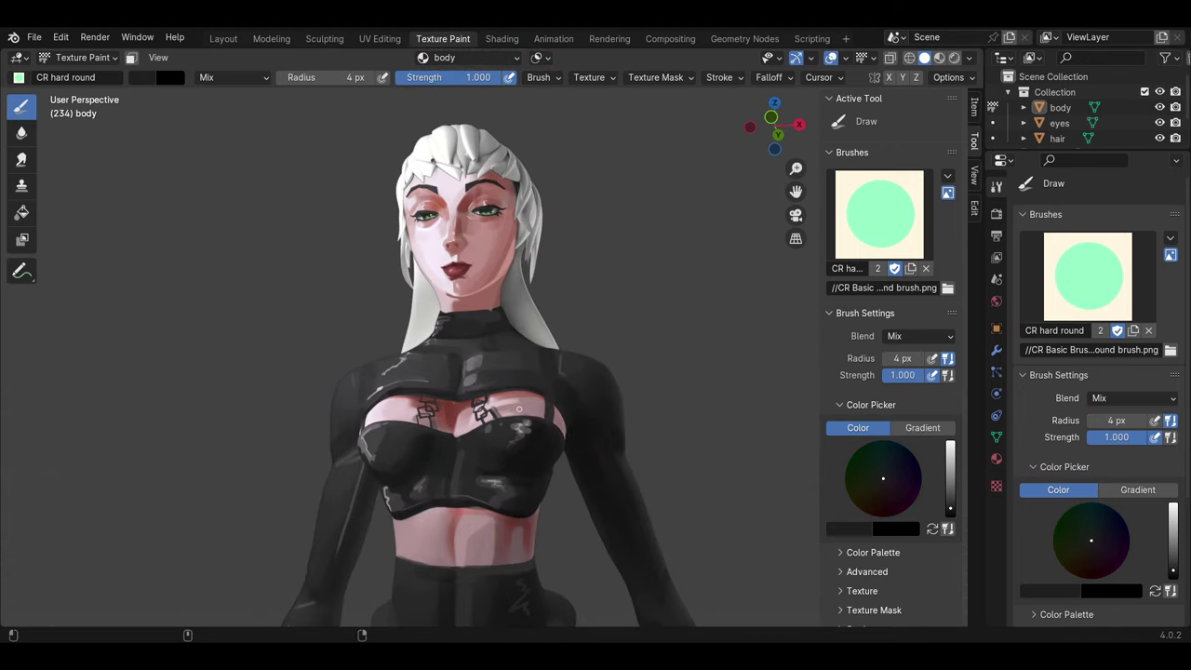
pyautogui.moveTo(484, 372); pyautogui.dragTo(507, 400, button='middle')
pyautogui.click(23, 213)
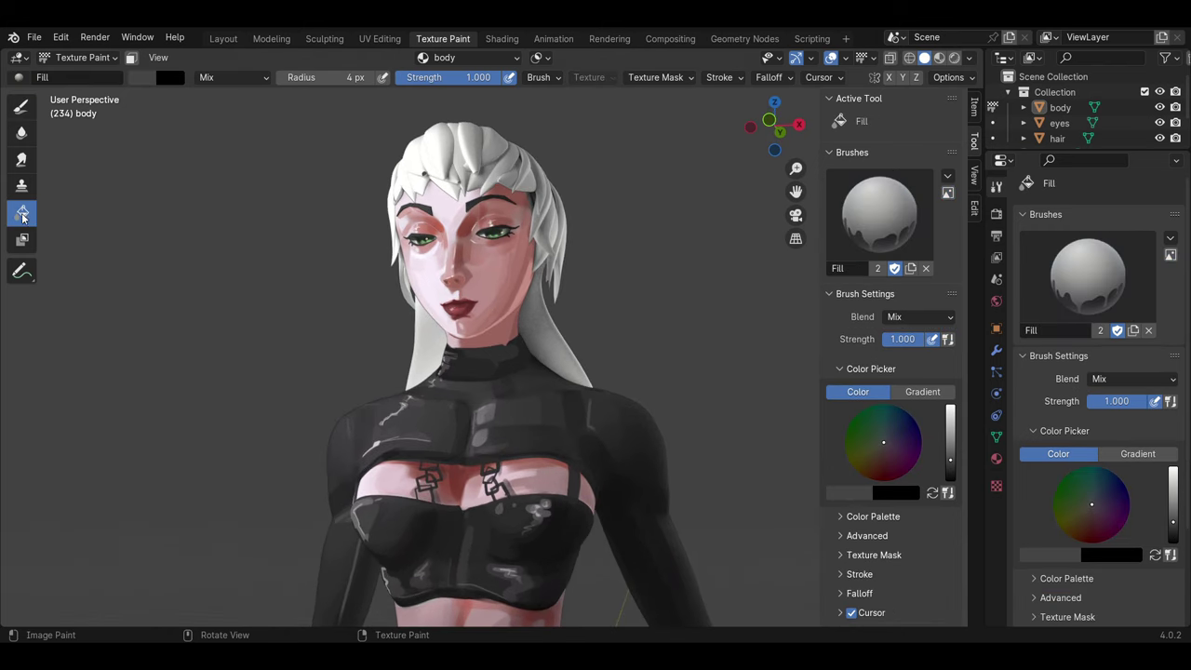
# Step: Make the hair the active object in Texture Paint and set the brush blend to Color
pyautogui.click(93, 58)
pyautogui.click(56, 74)
pyautogui.click(410, 176)
pyautogui.click(93, 57)
pyautogui.click(97, 158)
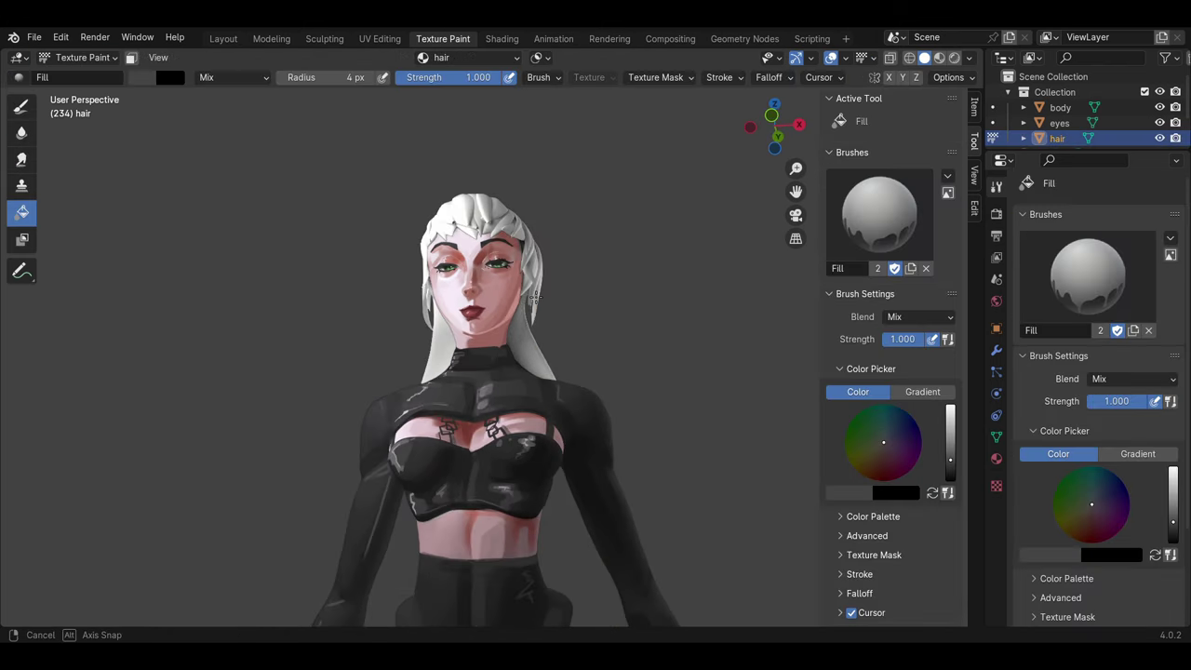
pyautogui.click(212, 78)
pyautogui.click(319, 261)
# Step: Try a bright light blue fill on the hair, then undo it
pyautogui.click(142, 77)
pyautogui.moveTo(284, 224); pyautogui.dragTo(283, 112)
pyautogui.click(220, 145)
pyautogui.click(220, 141)
pyautogui.click(525, 226)
pyautogui.moveTo(525, 226); pyautogui.dragTo(558, 232, button='middle')
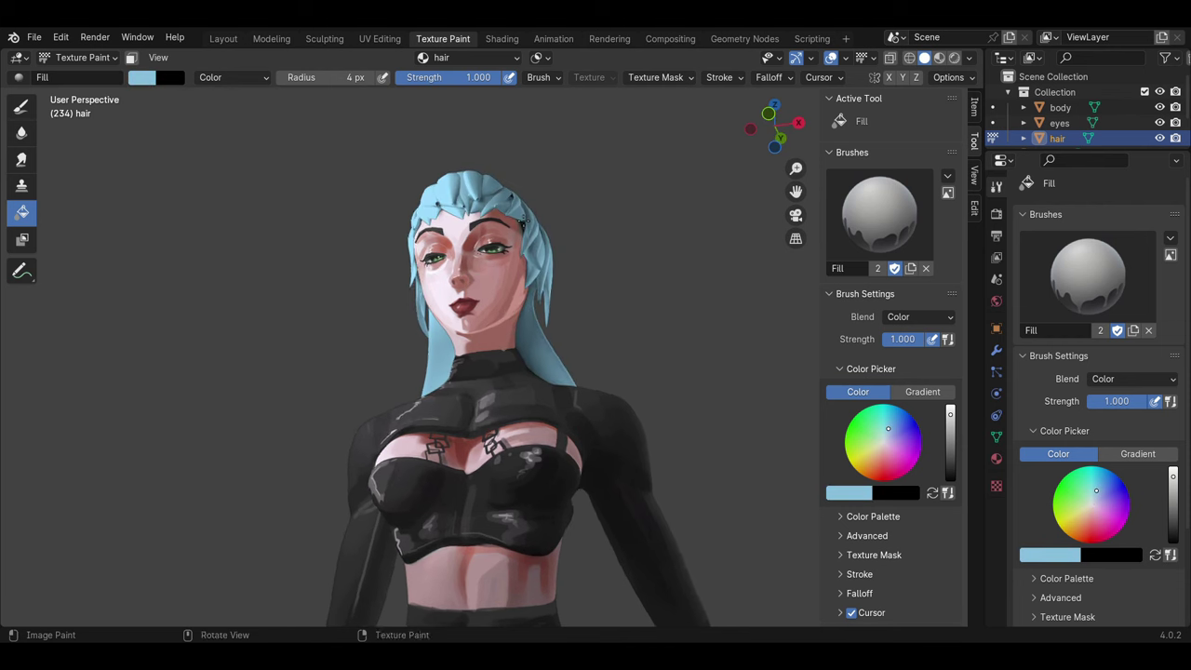
pyautogui.hotkey('ctrl', 'z')
# Step: Try a lavender fill on the hair, then undo it
pyautogui.click(144, 79)
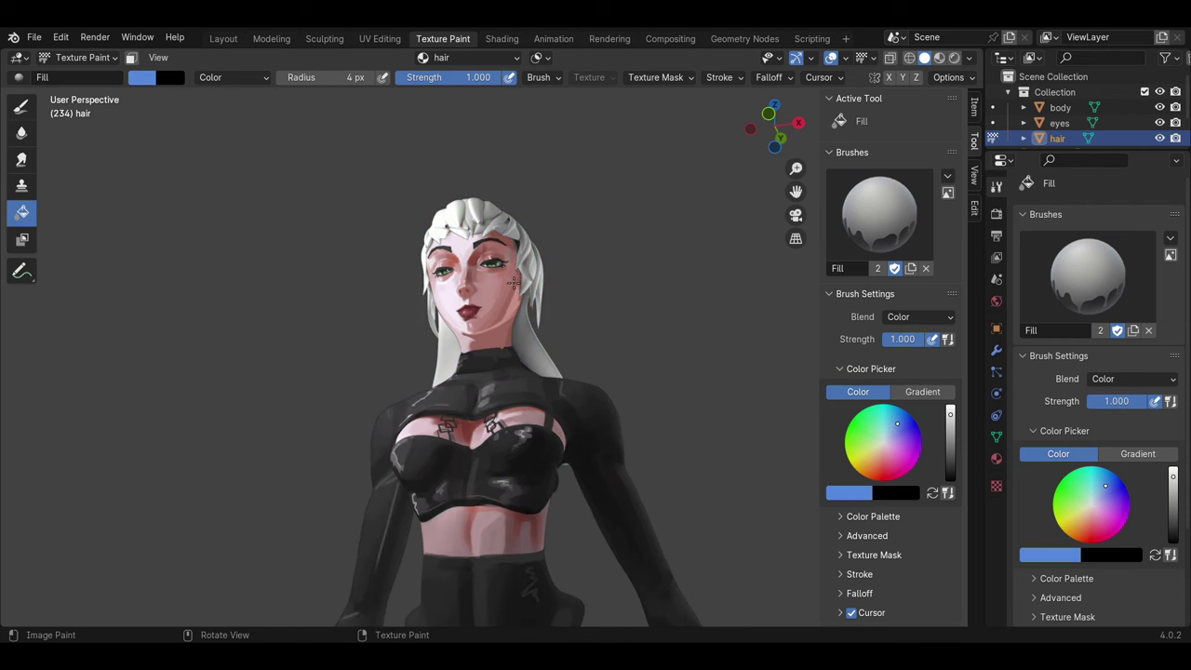
pyautogui.click(468, 237)
pyautogui.hotkey('ctrl', 'z')
pyautogui.click(141, 77)
pyautogui.click(224, 141)
pyautogui.click(481, 242)
pyautogui.moveTo(481, 242); pyautogui.dragTo(465, 232, button='middle')
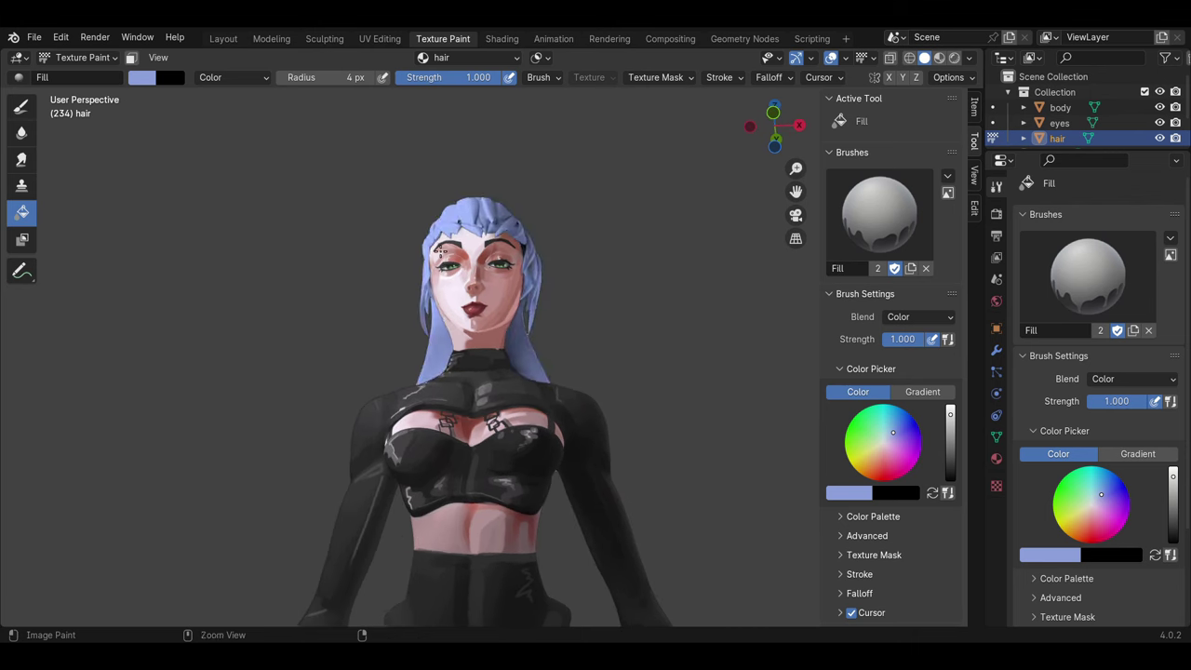
pyautogui.hotkey('ctrl', 'z')
# Step: Fill the hair light blue, then try a paler blue and undo it
pyautogui.click(141, 77)
pyautogui.click(220, 142)
pyautogui.click(447, 221)
pyautogui.moveTo(447, 221)
pyautogui.mouseDown(button='middle')
pyautogui.moveTo(493, 233)
pyautogui.moveTo(437, 223)
pyautogui.mouseUp(button='middle')
pyautogui.click(141, 77)
pyautogui.click(207, 145)
pyautogui.click(470, 218)
pyautogui.hotkey('ctrl', 'z')
# Step: Try a cream fill on the hair, then undo it
pyautogui.click(141, 77)
pyautogui.click(197, 168)
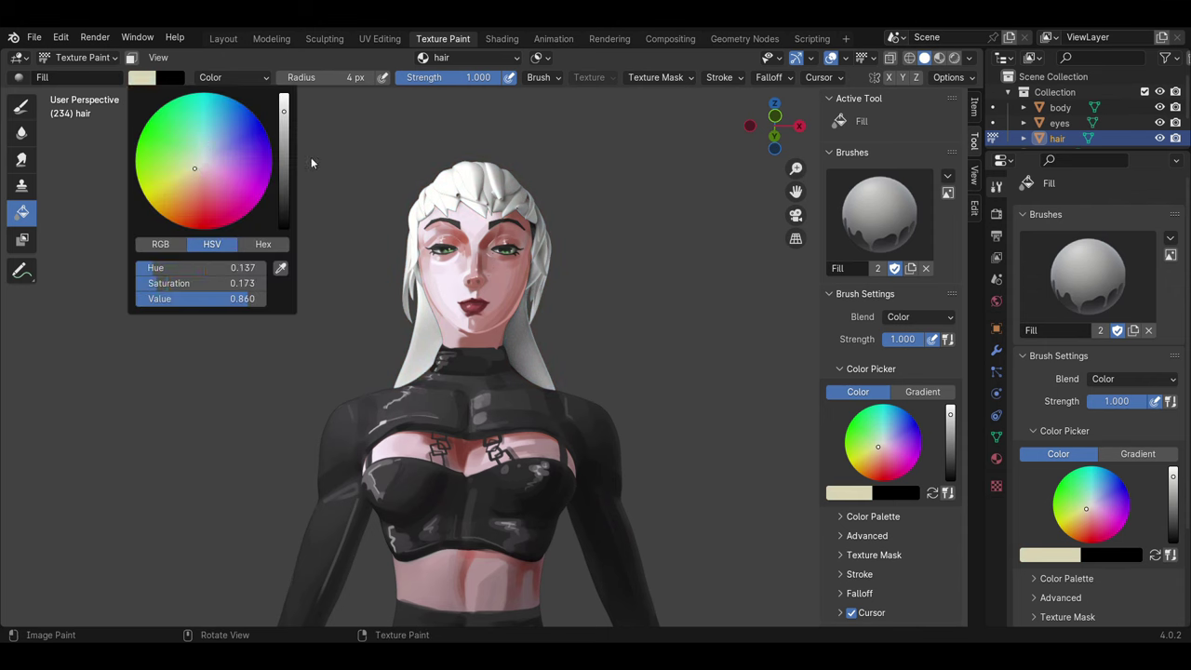
pyautogui.click(441, 219)
pyautogui.moveTo(441, 219)
pyautogui.mouseDown(button='middle')
pyautogui.moveTo(456, 223)
pyautogui.moveTo(437, 221)
pyautogui.moveTo(446, 216)
pyautogui.mouseUp(button='middle')
pyautogui.hotkey('ctrl', 'z')
# Step: Fill the hair with pale cyan and check it from the side
pyautogui.click(142, 78)
pyautogui.click(205, 145)
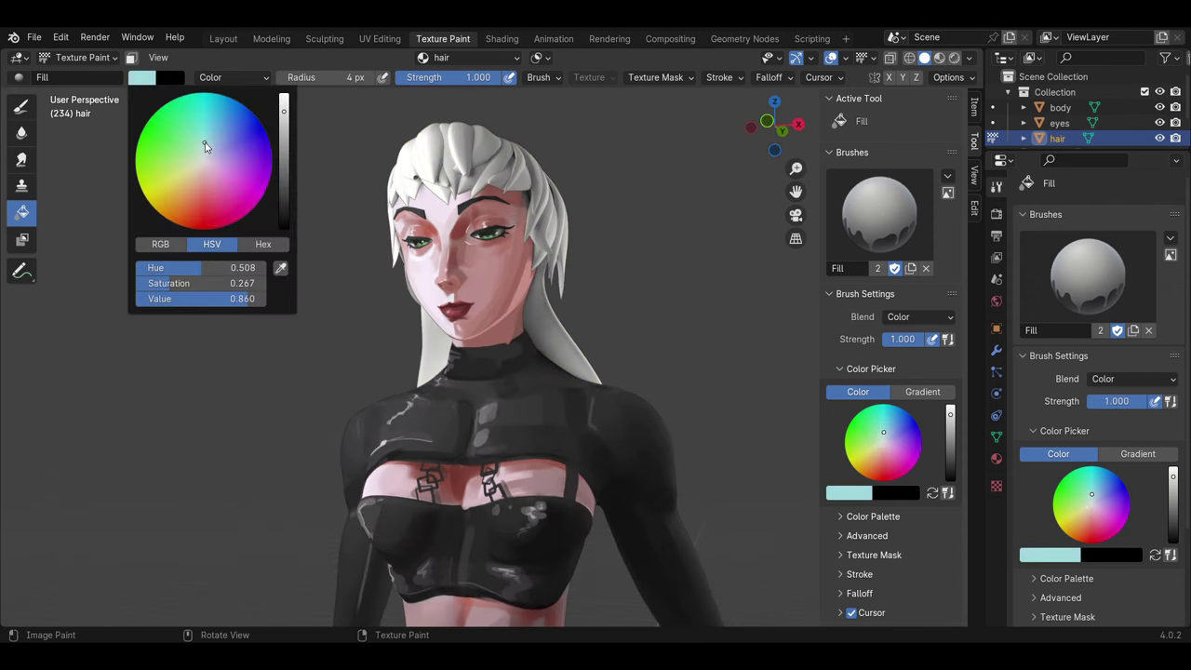
pyautogui.click(470, 184)
pyautogui.moveTo(470, 184)
pyautogui.mouseDown(button='middle')
pyautogui.moveTo(559, 267)
pyautogui.moveTo(446, 251)
pyautogui.mouseUp(button='middle')
# Step: Re-enter Texture Paint on the hair and sample its cyan as the brush colour
pyautogui.click(82, 57)
pyautogui.click(93, 76)
pyautogui.click(82, 57)
pyautogui.click(87, 159)
pyautogui.click(149, 77)
pyautogui.click(279, 298)
pyautogui.click(481, 231)
pyautogui.scroll(3, 481, 231)
pyautogui.moveTo(481, 231); pyautogui.dragTo(460, 276, button='middle')
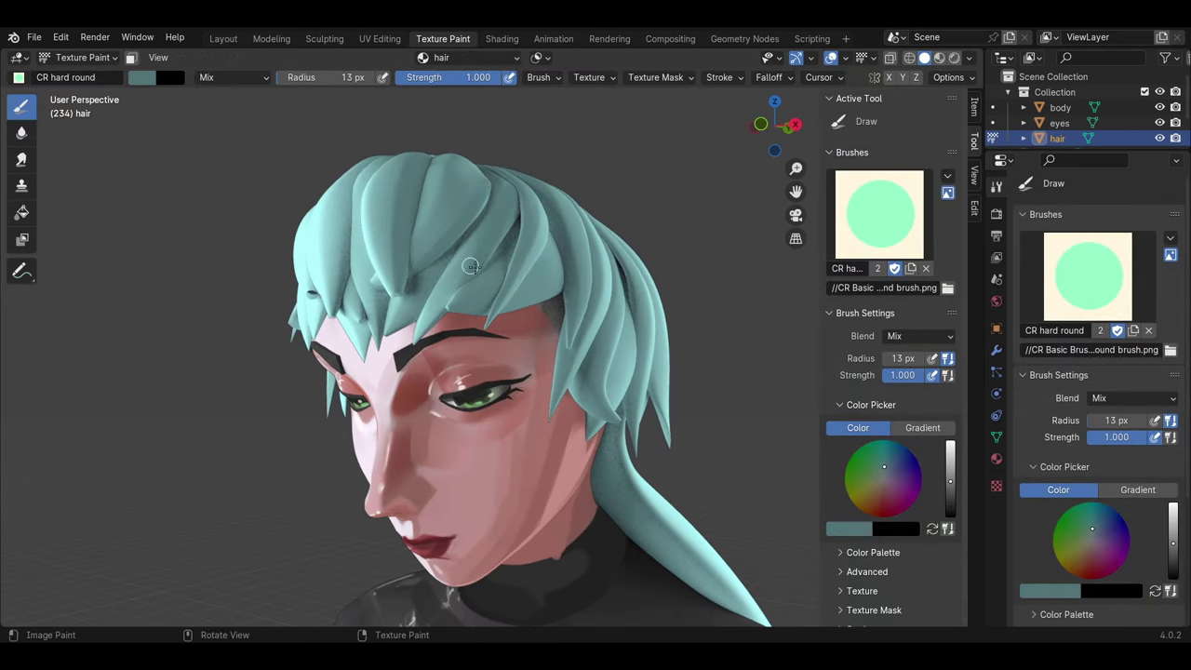
# Step: Resize the brush and sample a lighter teal from the hair as the brush colour
pyautogui.press('[')
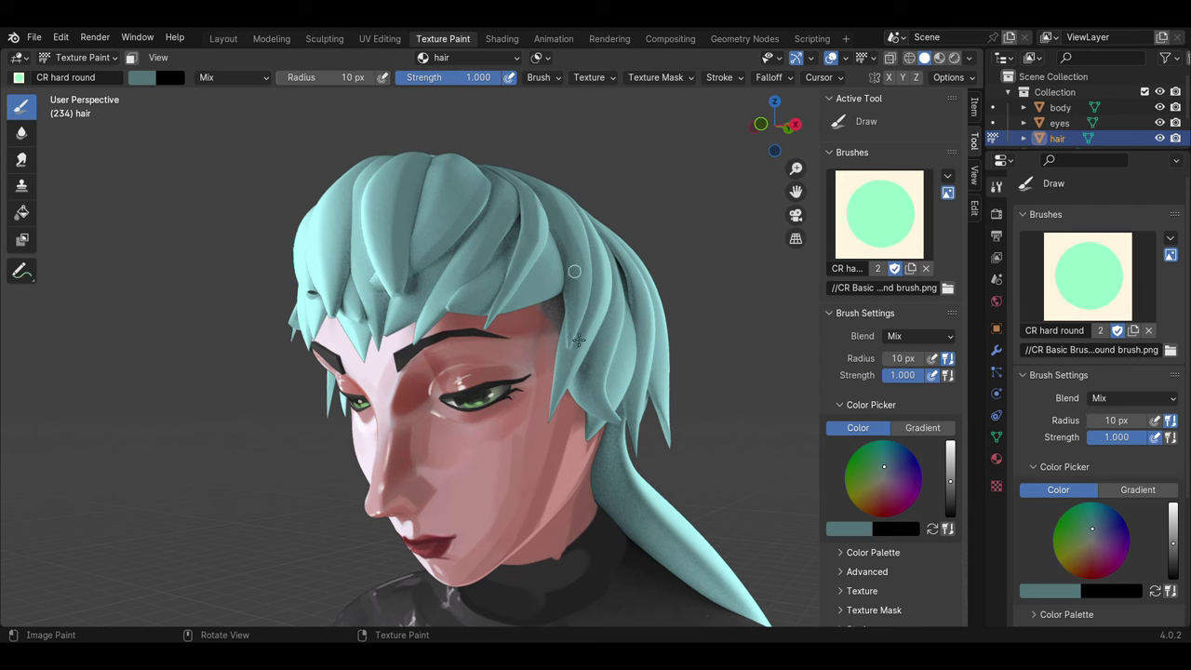
pyautogui.click(147, 77)
pyautogui.click(284, 271)
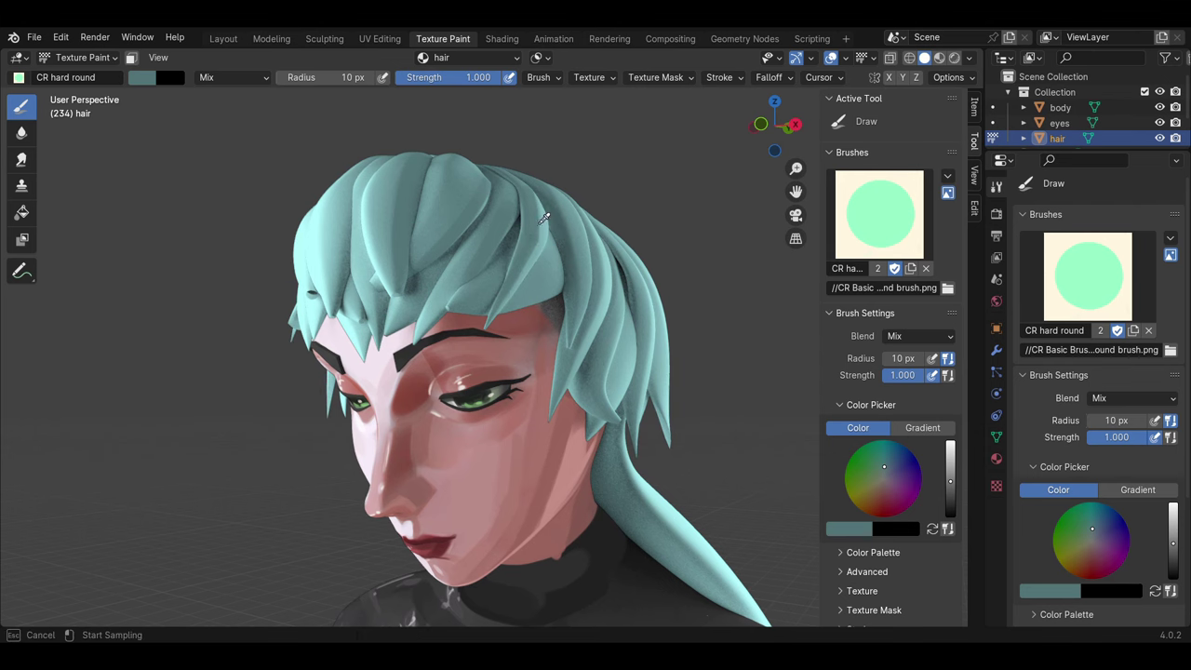
pyautogui.click(544, 218)
pyautogui.press(']')
pyautogui.moveTo(571, 264); pyautogui.dragTo(279, 186, button='middle')
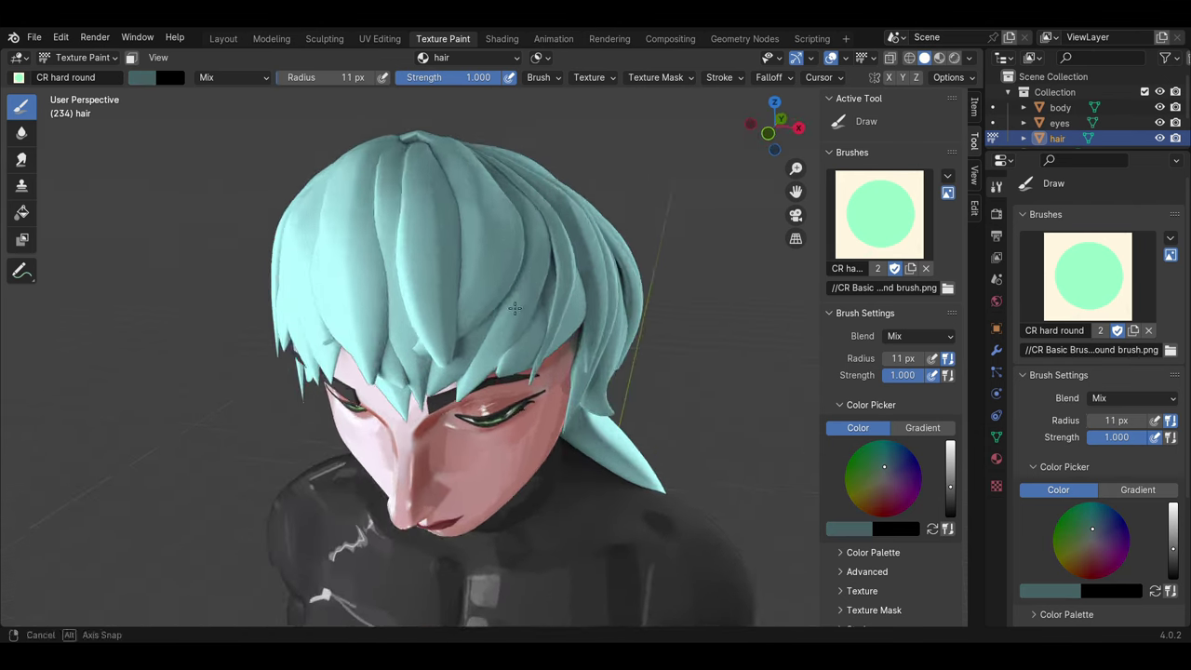
pyautogui.rightClick(233, 160)
pyautogui.click(142, 77)
pyautogui.click(284, 271)
pyautogui.click(454, 217)
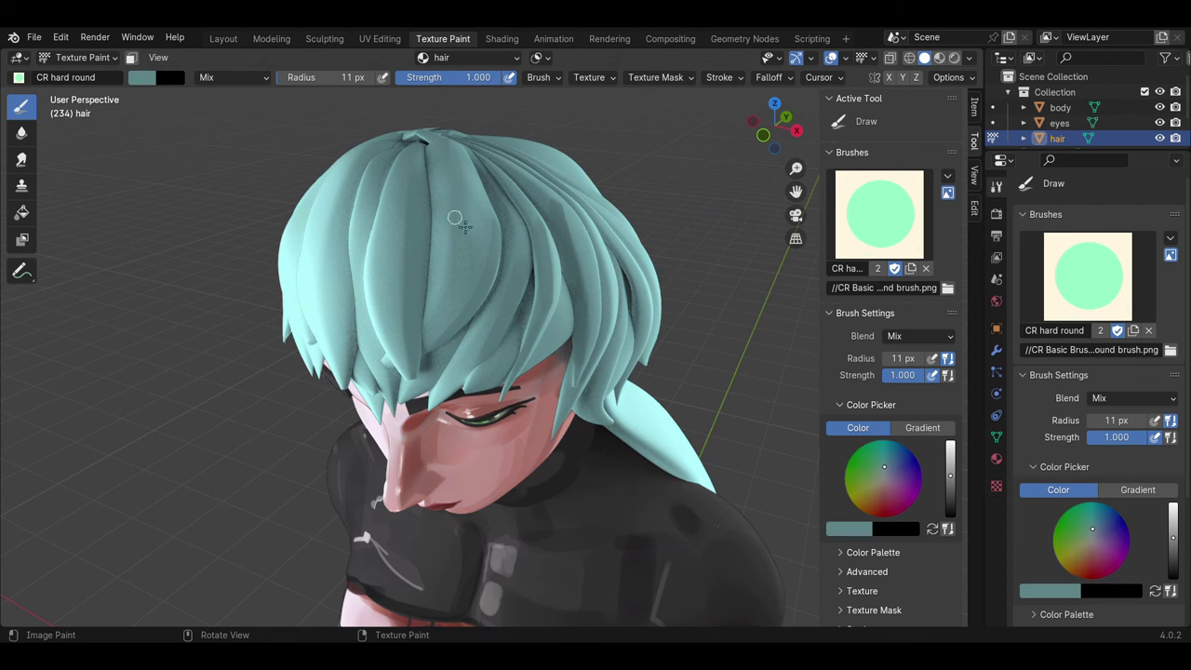
pyautogui.click(141, 78)
# Step: Paint three light cyan highlight strokes down the hair strands
pyautogui.moveTo(281, 131); pyautogui.dragTo(282, 56)
pyautogui.moveTo(433, 149); pyautogui.dragTo(443, 246)
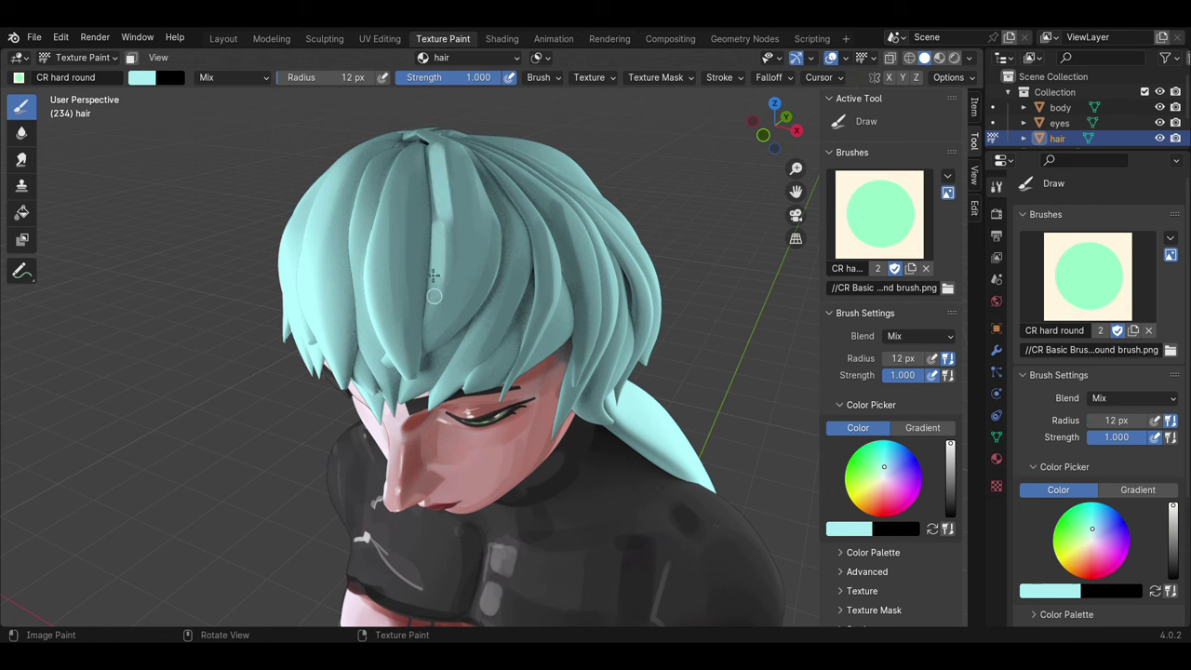
pyautogui.moveTo(385, 196); pyautogui.dragTo(387, 335)
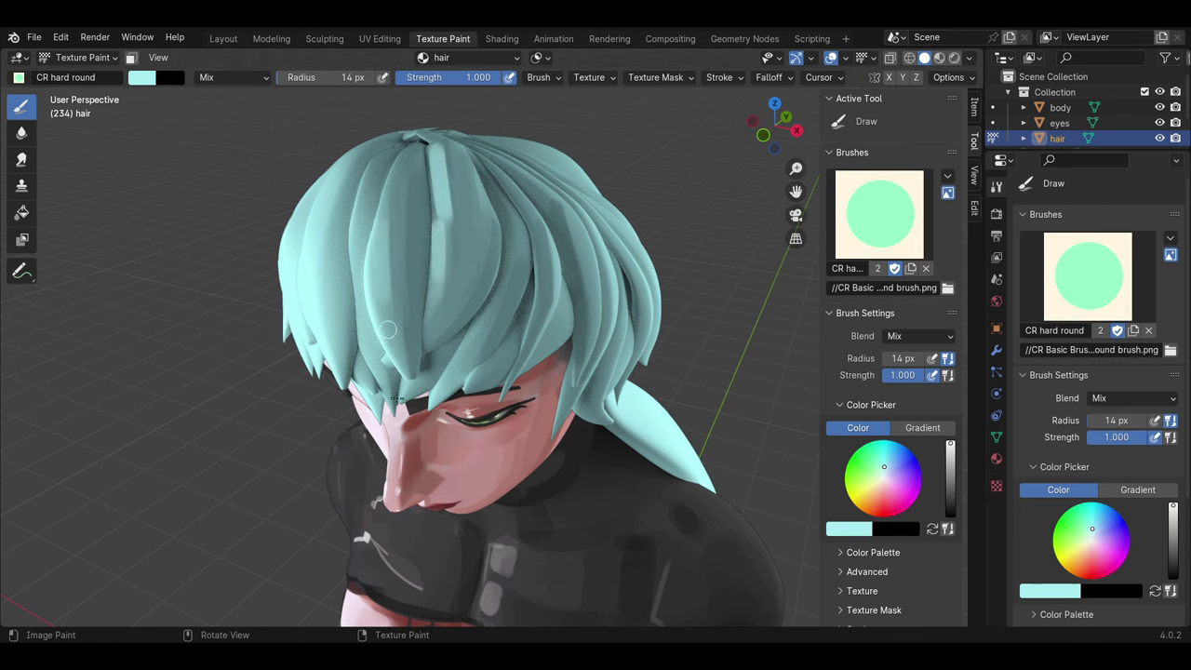
pyautogui.press(']')
pyautogui.press(']')
pyautogui.press(']')
pyautogui.moveTo(596, 261); pyautogui.dragTo(525, 333, button='middle')
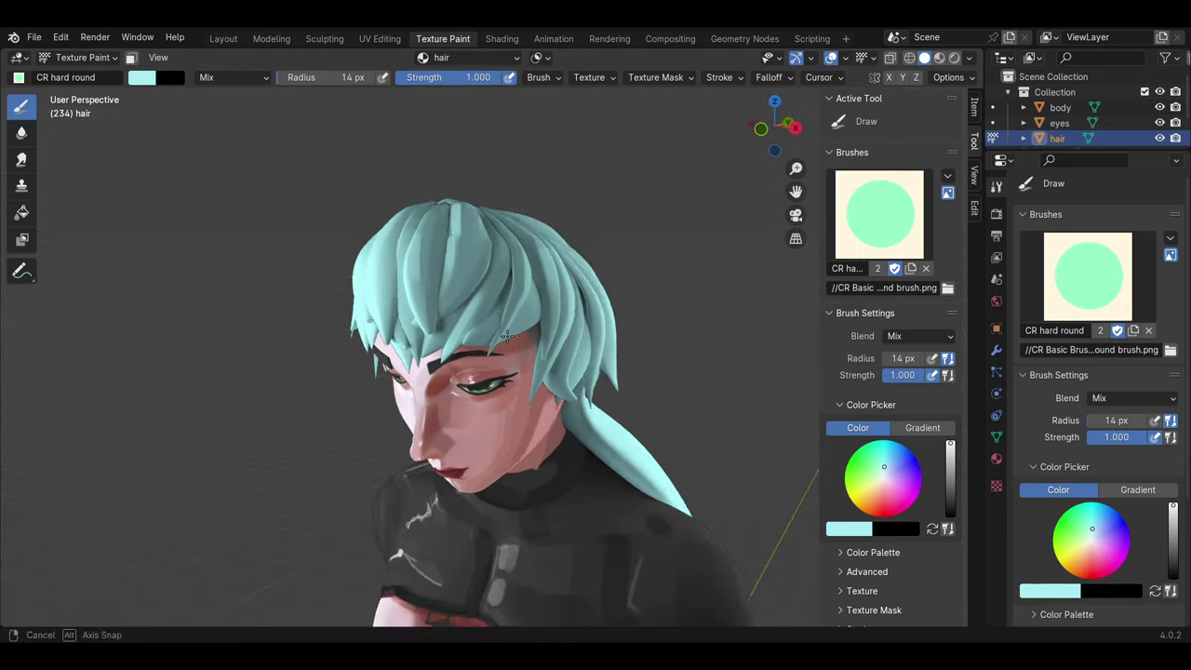
pyautogui.press(']')
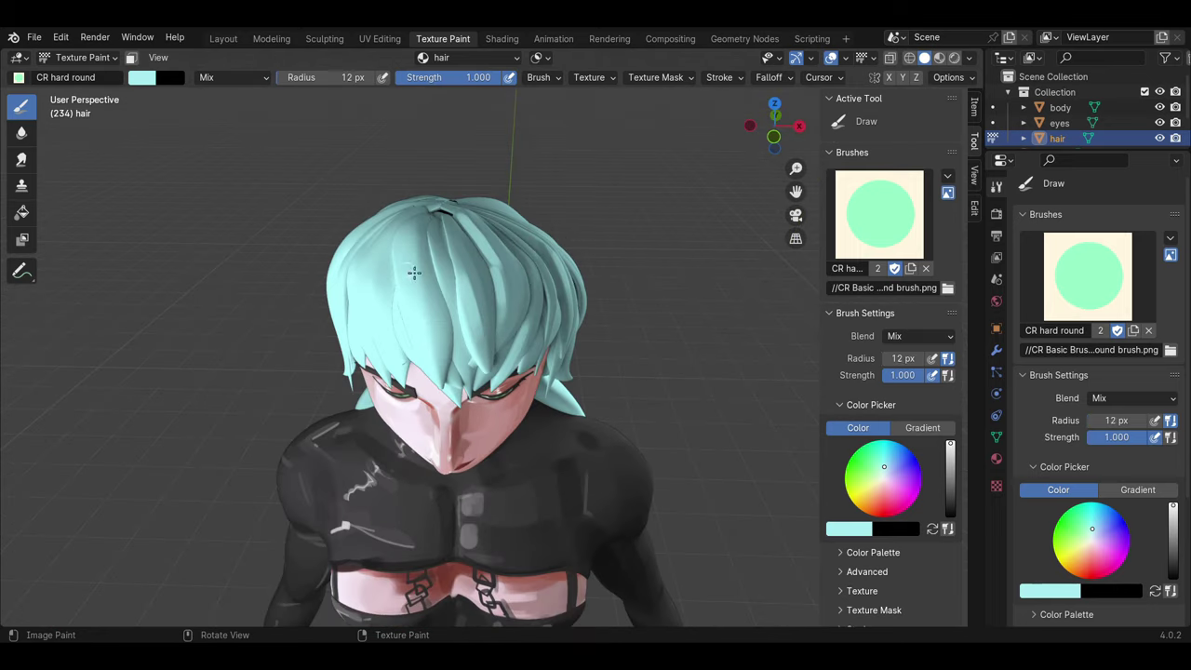
pyautogui.press(']')
# Step: Darken the paint to a deeper teal and shrink the brush to 8 px
pyautogui.click(141, 78)
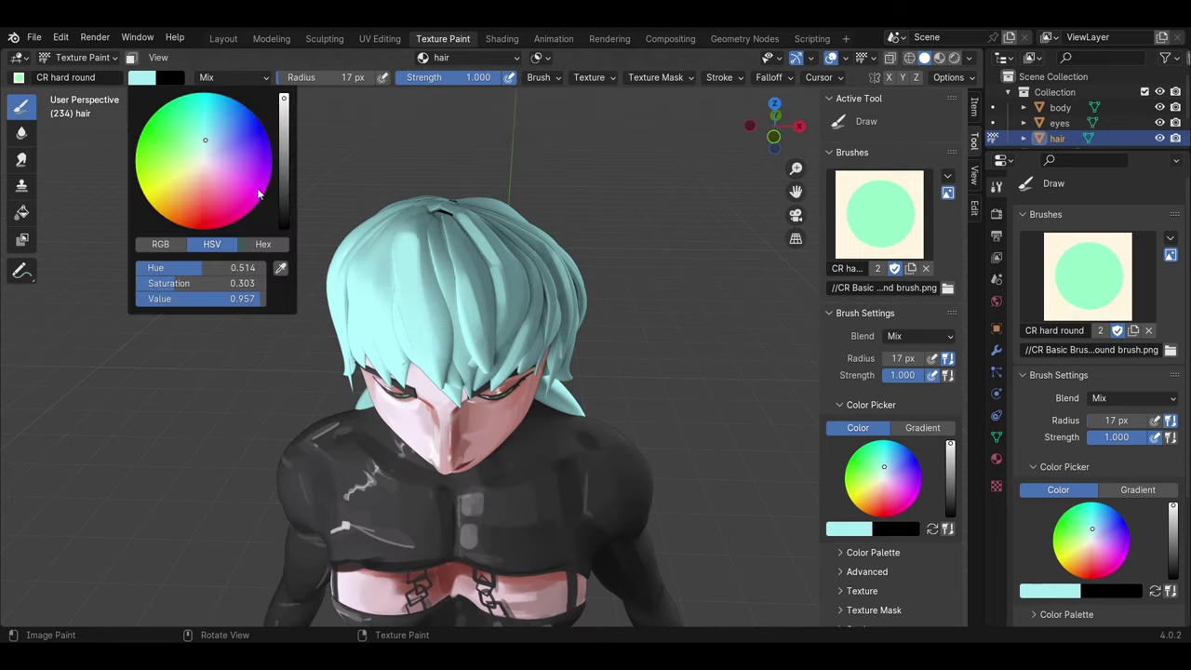
pyautogui.moveTo(279, 112); pyautogui.dragTo(279, 149)
pyautogui.press('[')
pyautogui.press('[')
pyautogui.press('[')
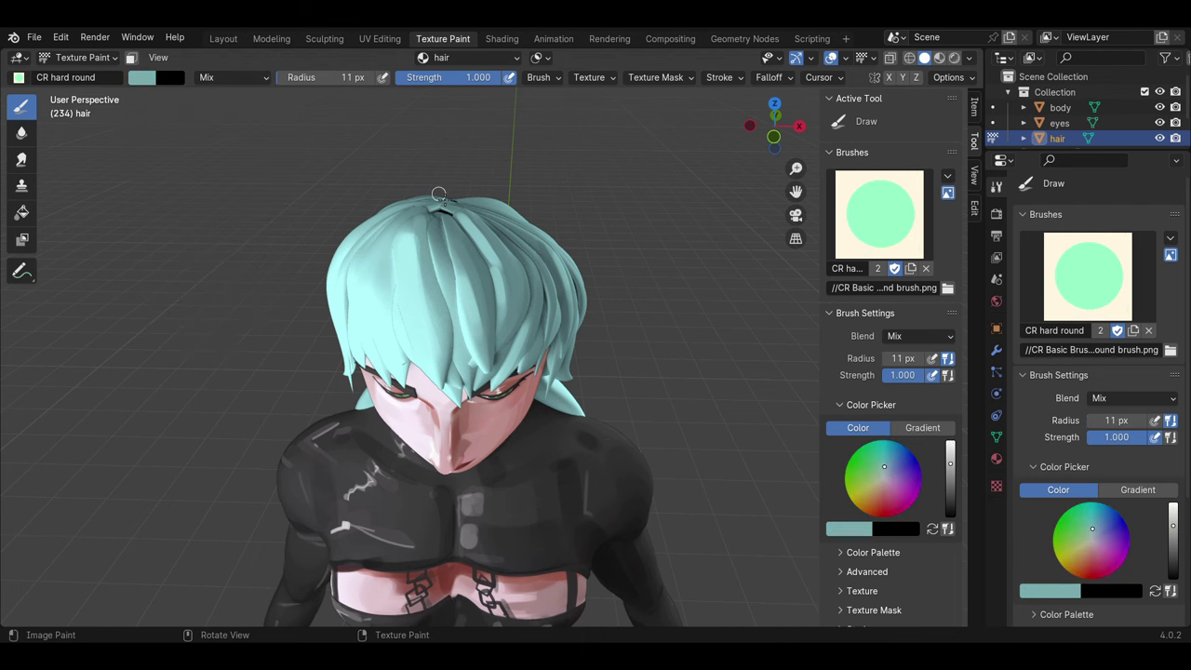
pyautogui.moveTo(439, 196); pyautogui.dragTo(558, 232, button='middle')
pyautogui.click(142, 78)
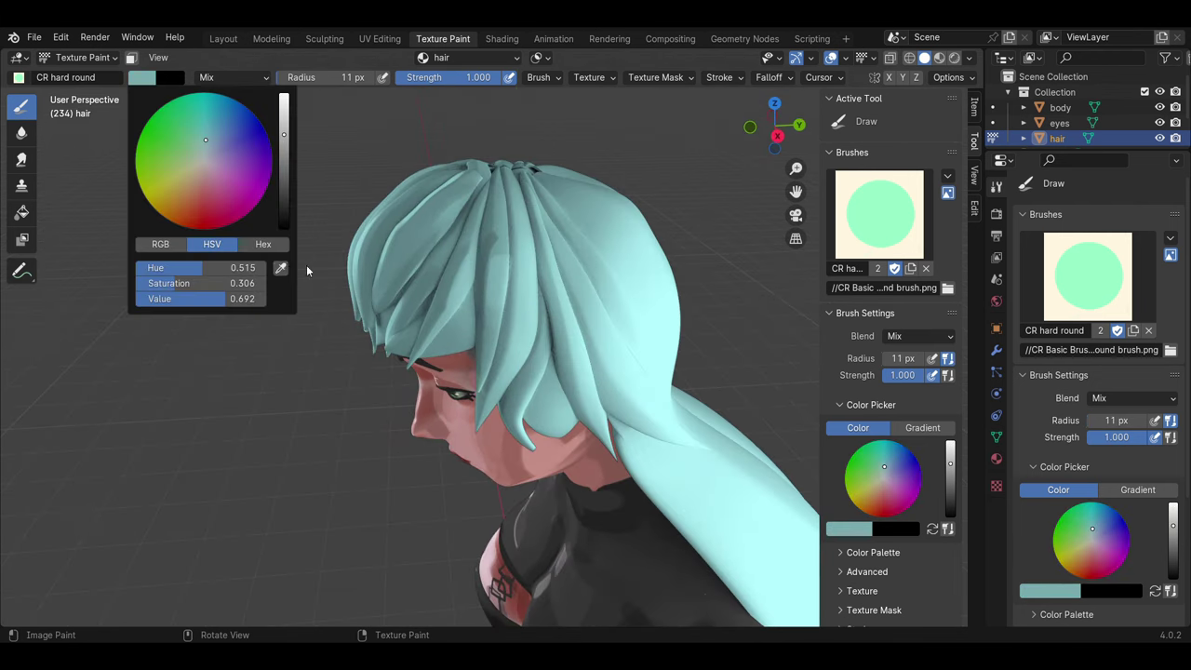
pyautogui.press('[')
pyautogui.press('[')
pyautogui.press('[')
pyautogui.press('[')
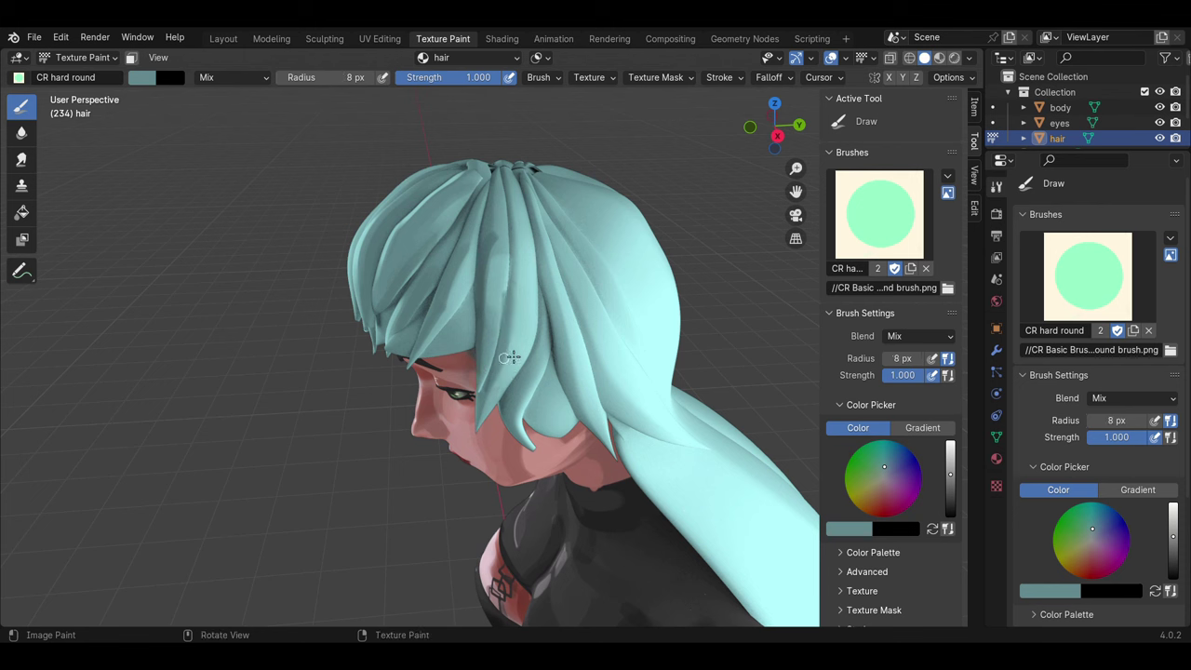
pyautogui.click(142, 77)
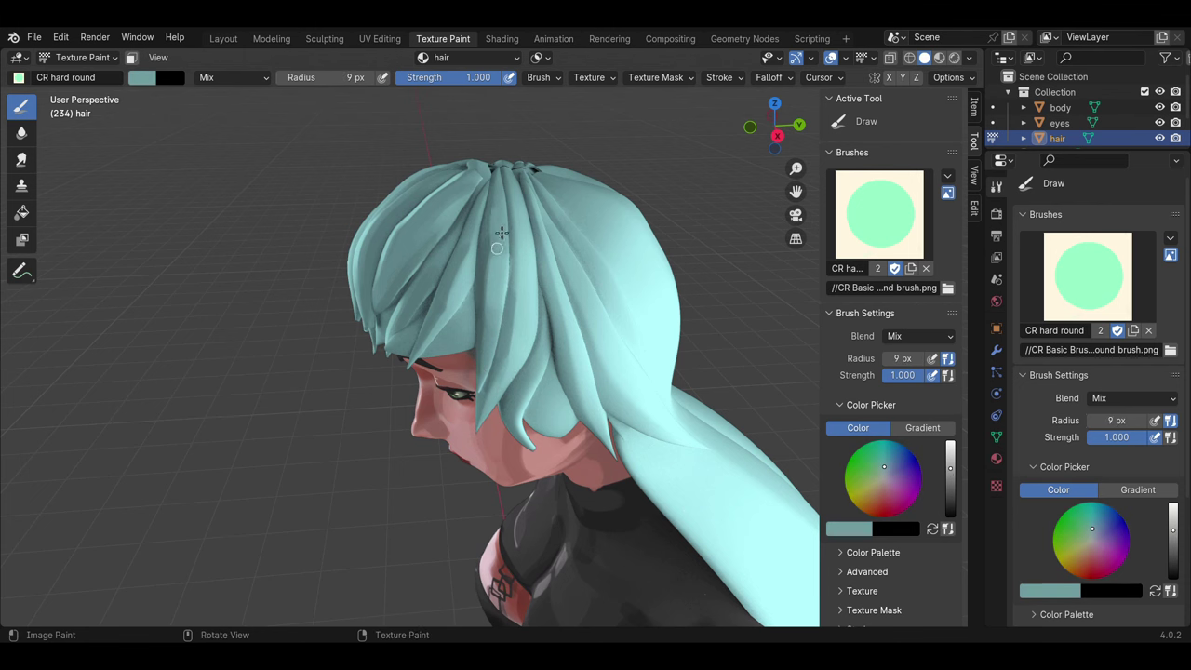
pyautogui.click(142, 78)
pyautogui.press('[')
pyautogui.press('[')
pyautogui.press('[')
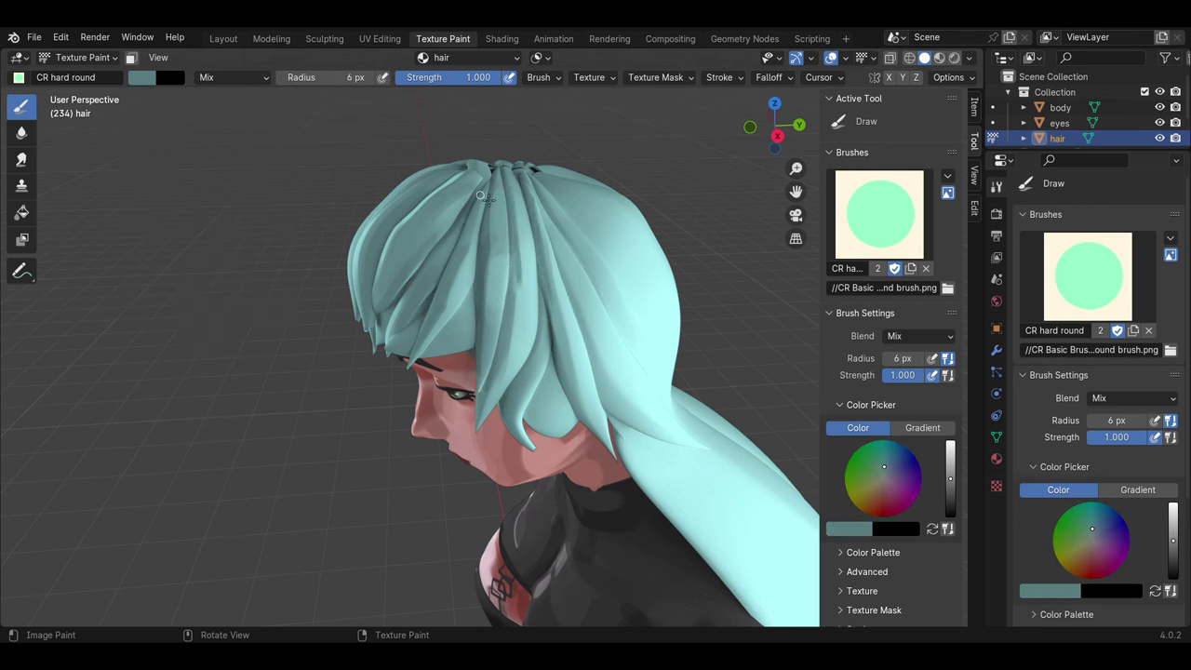
# Step: Pick a light teal and brighten a dark hair strand with a larger brush
pyautogui.moveTo(482, 197); pyautogui.dragTo(514, 296, button='middle')
pyautogui.click(141, 77)
pyautogui.press('s')
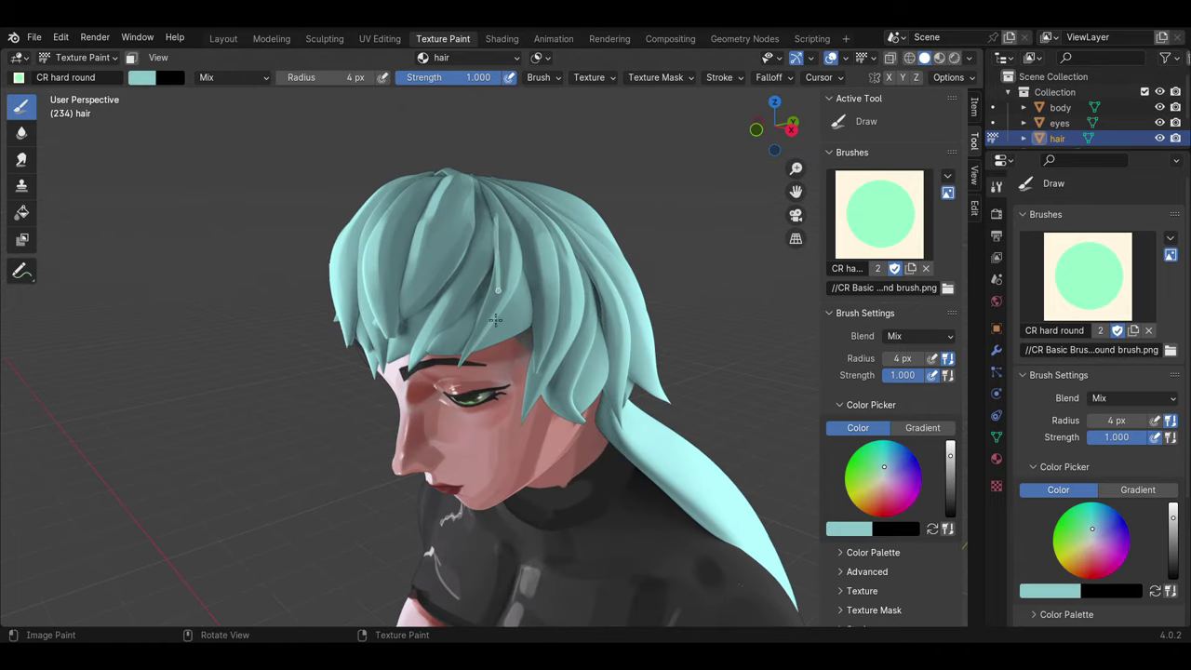
pyautogui.press('f')
pyautogui.moveTo(547, 236); pyautogui.dragTo(551, 307)
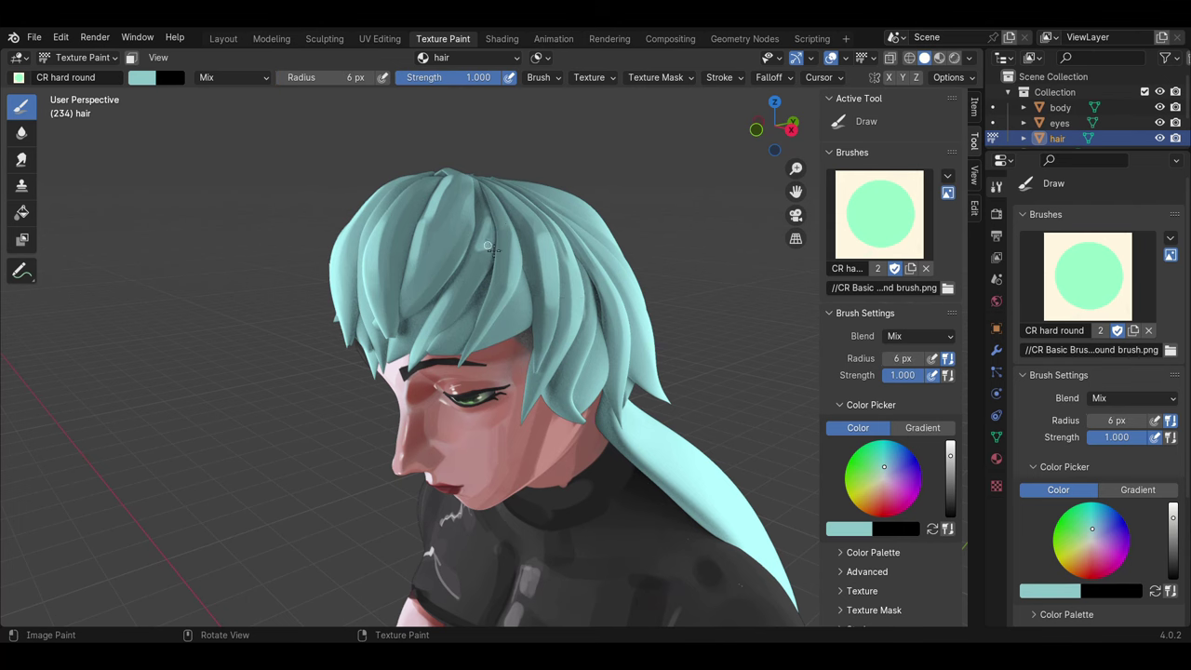
pyautogui.moveTo(488, 247); pyautogui.dragTo(442, 235, button='middle')
pyautogui.scroll(2, 442, 235)
# Step: Paint light teal marks on a hair strand, then undo them
pyautogui.press('f')
pyautogui.moveTo(428, 228)
pyautogui.mouseDown()
pyautogui.moveTo(465, 230)
pyautogui.moveTo(470, 246)
pyautogui.mouseUp()
pyautogui.hotkey('ctrl', 'z')
pyautogui.hotkey('ctrl', 'z')
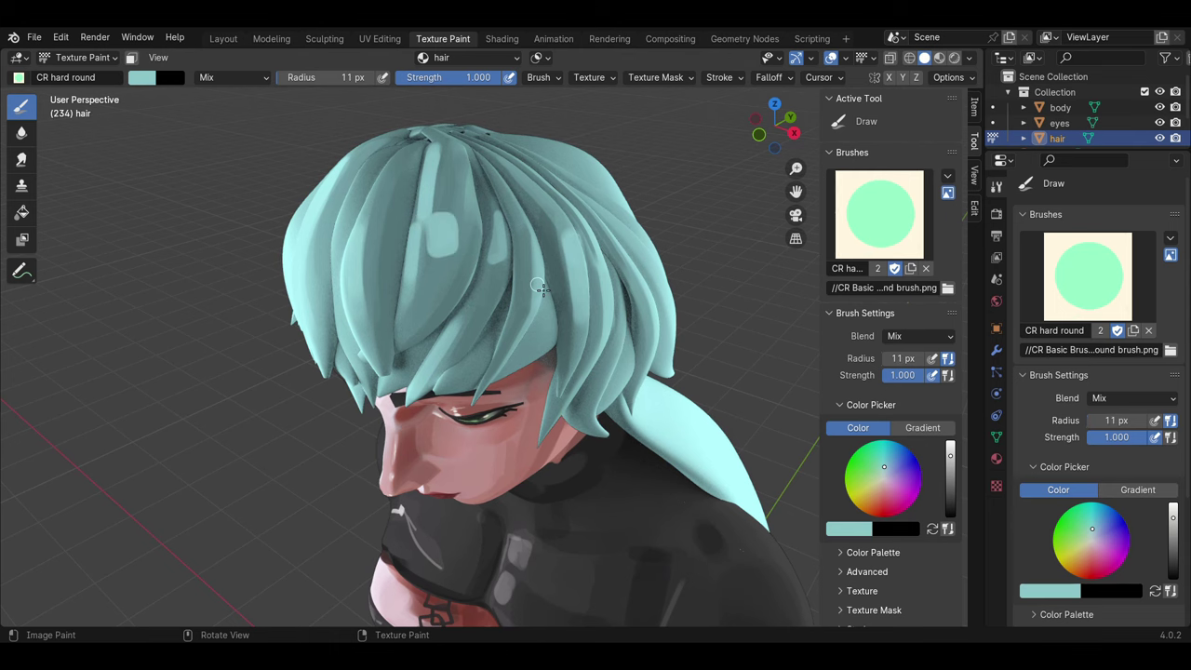
pyautogui.moveTo(541, 289); pyautogui.dragTo(473, 253, button='middle')
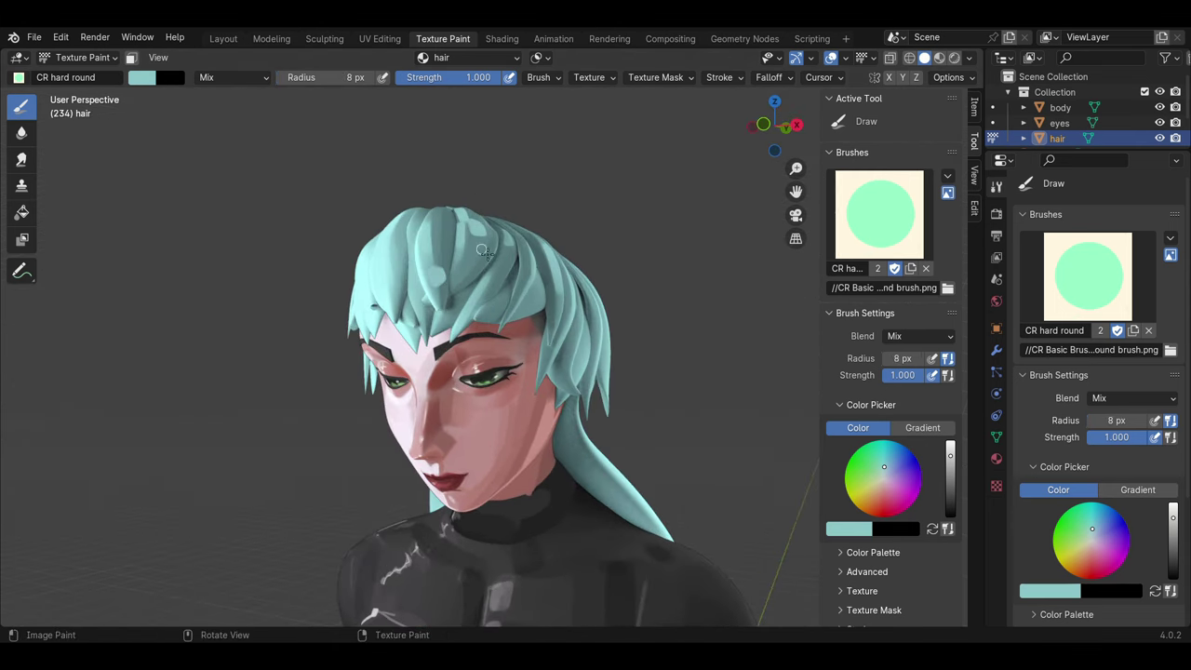
pyautogui.moveTo(465, 277); pyautogui.dragTo(484, 287, button='middle')
# Step: Sample the existing hair colour as the brush colour and set the brush to 10 px
pyautogui.click(142, 78)
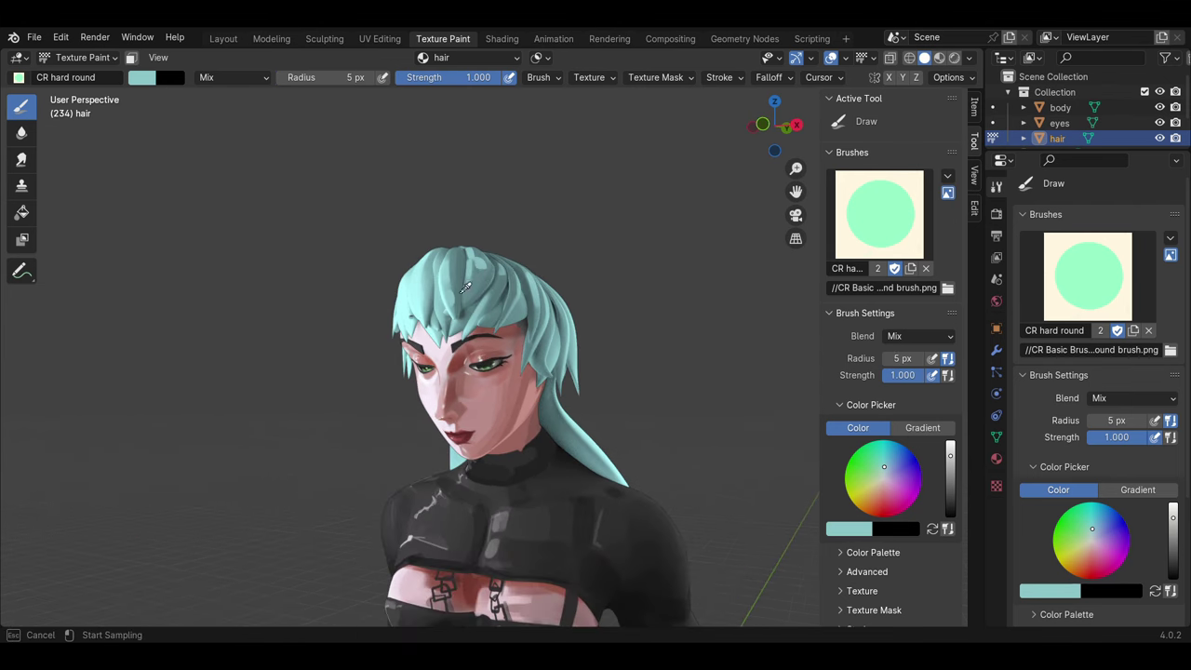
pyautogui.moveTo(498, 153)
pyautogui.mouseDown(button='middle')
pyautogui.moveTo(594, 272)
pyautogui.moveTo(450, 309)
pyautogui.mouseUp(button='middle')
pyautogui.press('s')
pyautogui.click(450, 309)
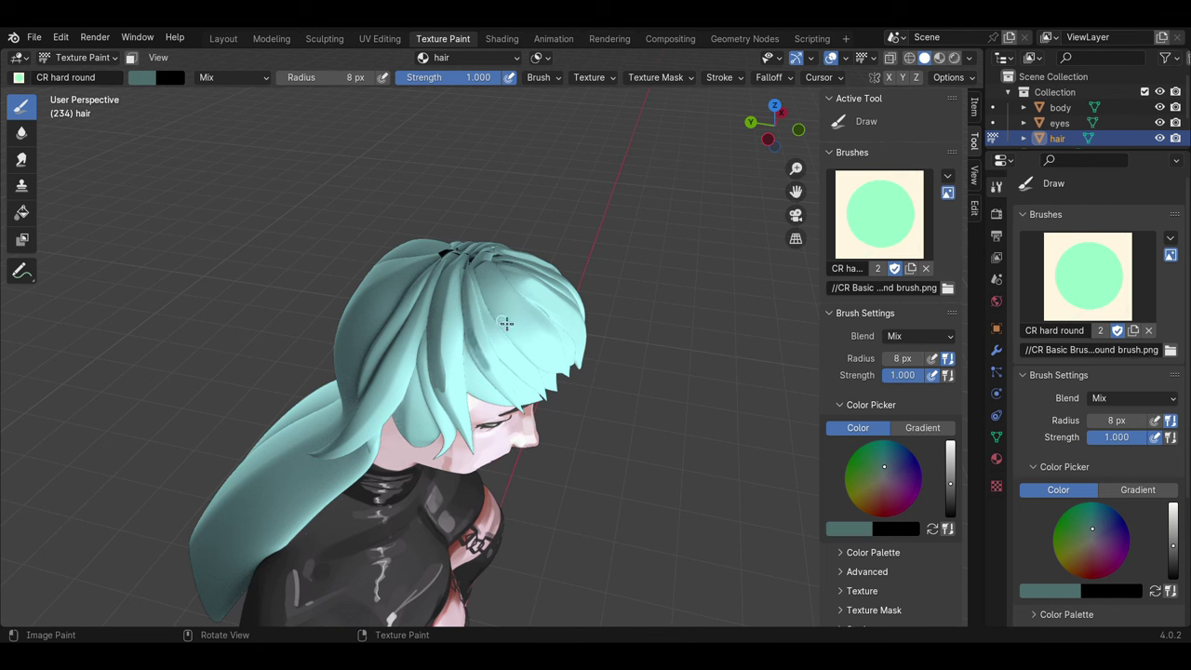
pyautogui.press('[')
pyautogui.press(']')
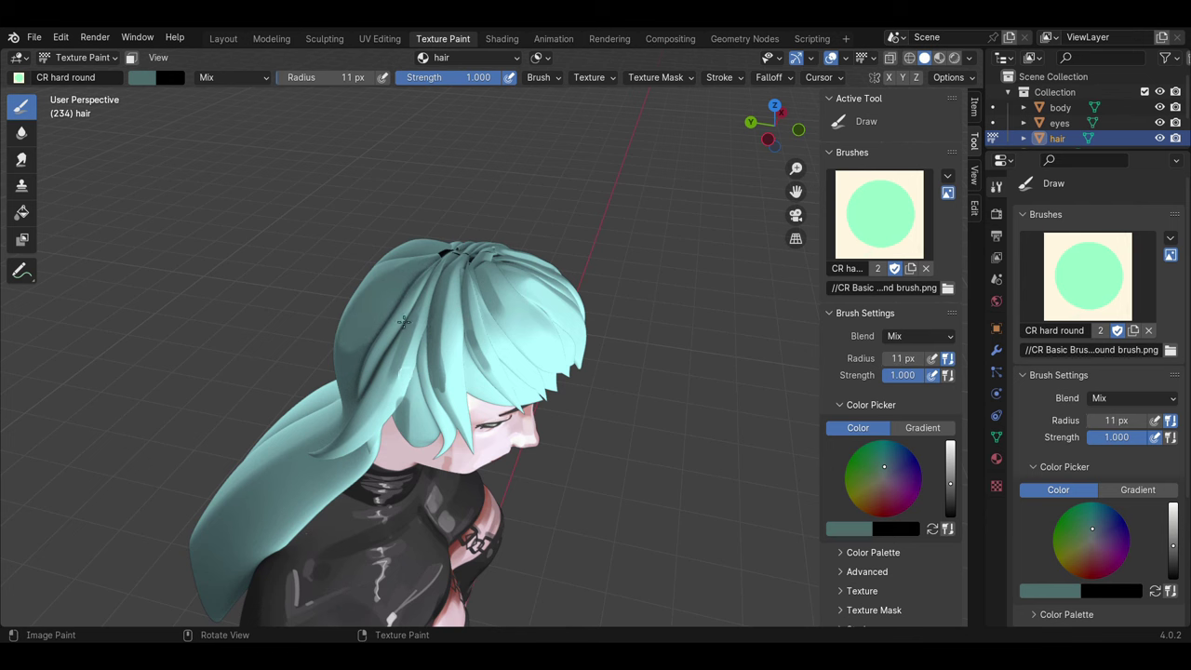
pyautogui.moveTo(369, 291); pyautogui.dragTo(471, 295, button='middle')
pyautogui.press('s')
pyautogui.click(472, 296)
pyautogui.press(']')
# Step: Lighten the brush colour to pale cyan
pyautogui.moveTo(542, 375)
pyautogui.mouseDown(button='middle')
pyautogui.moveTo(519, 365)
pyautogui.moveTo(456, 261)
pyautogui.mouseUp(button='middle')
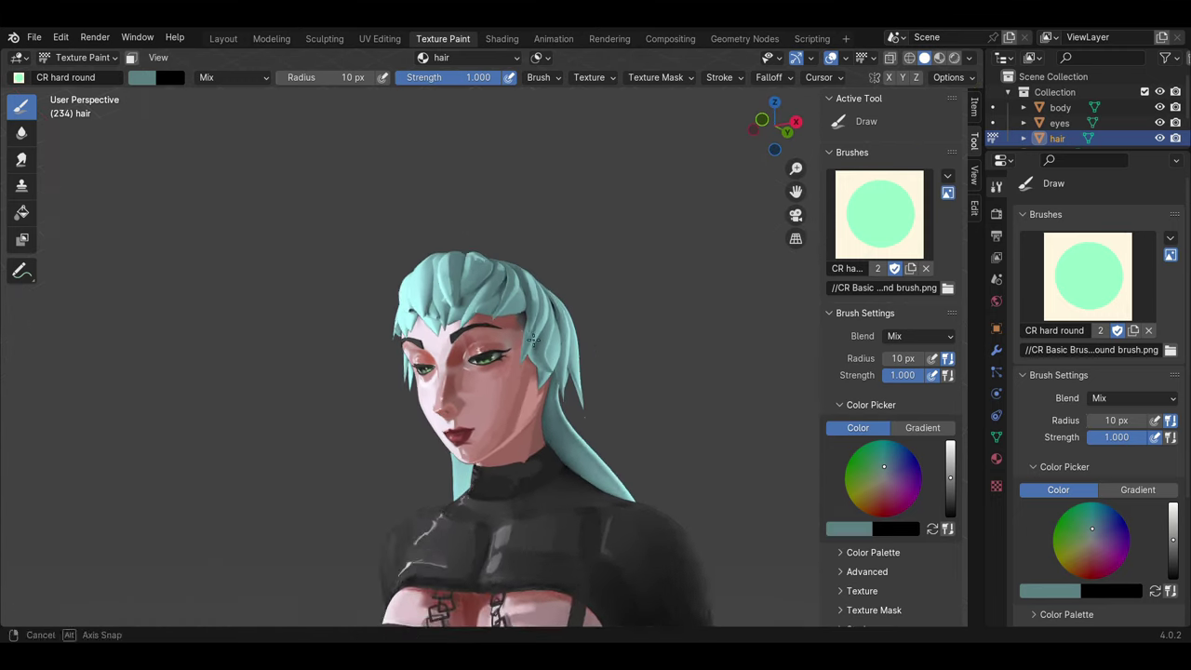
pyautogui.moveTo(601, 382); pyautogui.dragTo(476, 400, button='middle')
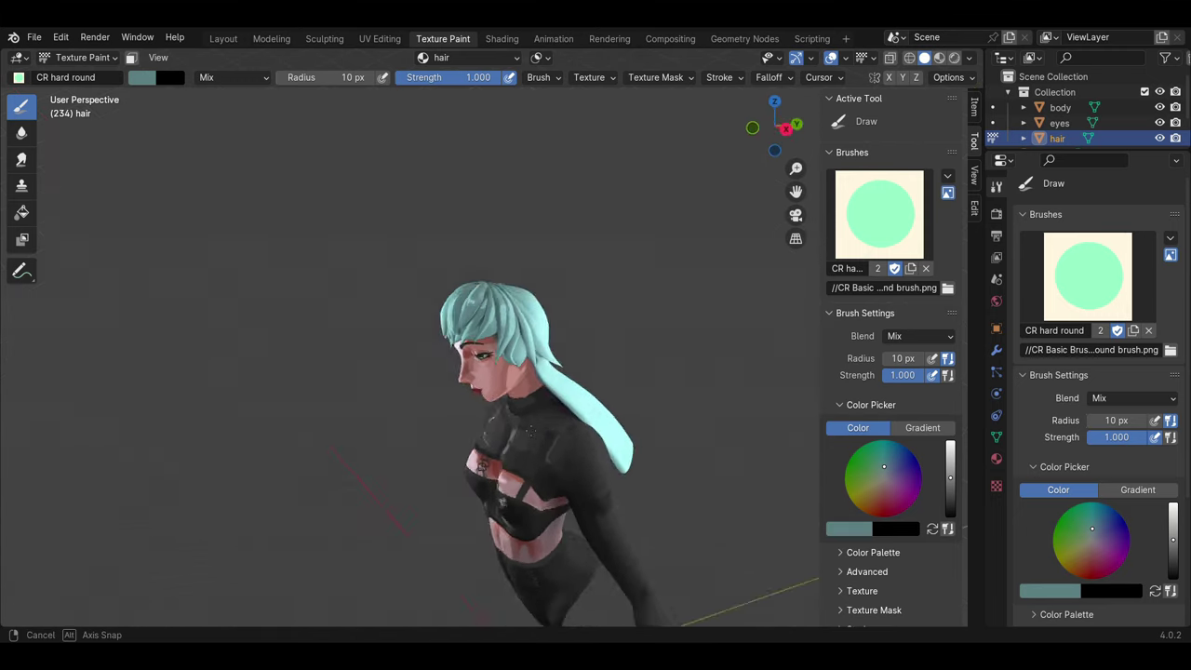
pyautogui.scroll(5, 476, 400)
pyautogui.moveTo(476, 400)
pyautogui.mouseDown(button='middle')
pyautogui.moveTo(480, 413)
pyautogui.moveTo(438, 345)
pyautogui.mouseUp(button='middle')
pyautogui.scroll(-5, 479, 406)
pyautogui.scroll(5, 480, 413)
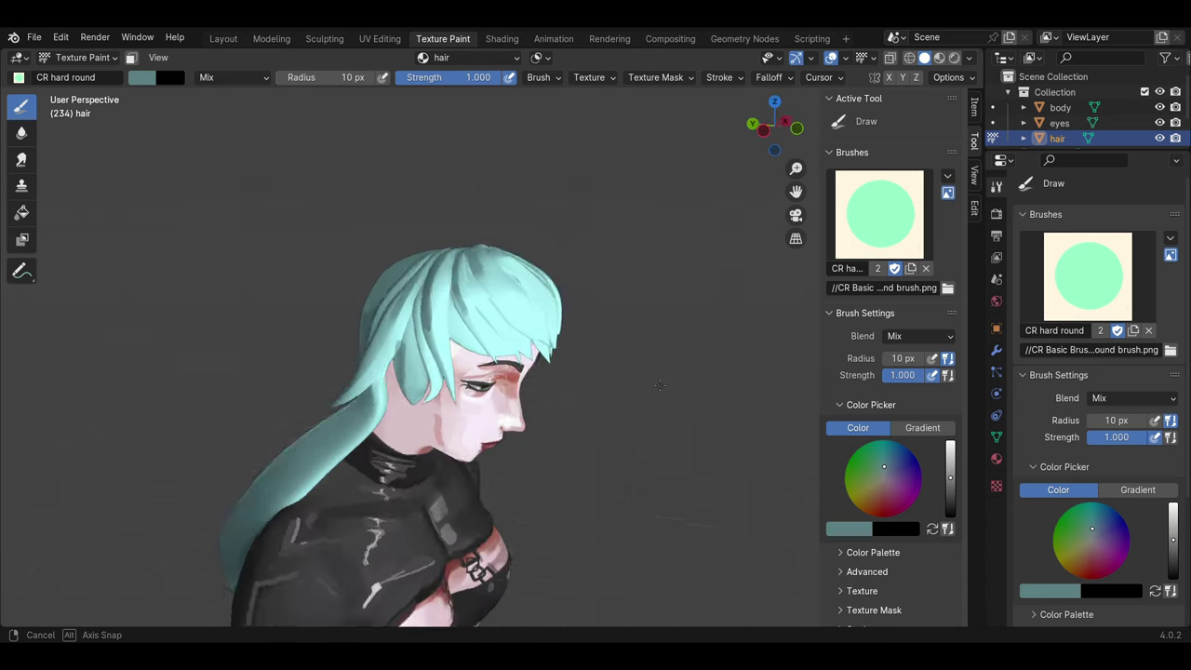
pyautogui.click(145, 79)
pyautogui.moveTo(284, 177); pyautogui.dragTo(284, 102)
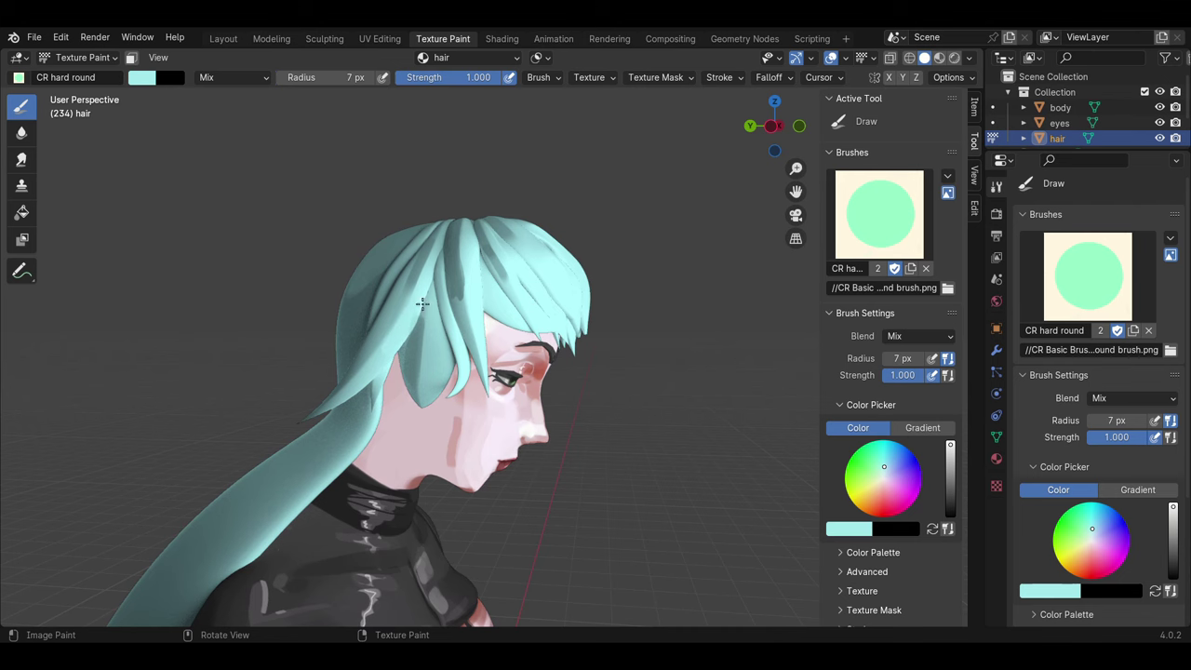
# Step: Leave texture painting for Object Mode and select the body
pyautogui.scroll(-5, 418, 326)
pyautogui.moveTo(418, 327)
pyautogui.mouseDown(button='middle')
pyautogui.moveTo(543, 357)
pyautogui.moveTo(521, 372)
pyautogui.mouseUp(button='middle')
pyautogui.scroll(4, 465, 344)
pyautogui.scroll(3, 521, 372)
pyautogui.keyDown('shift'); pyautogui.moveTo(572, 521); pyautogui.dragTo(572, 337, button='middle'); pyautogui.keyUp('shift')
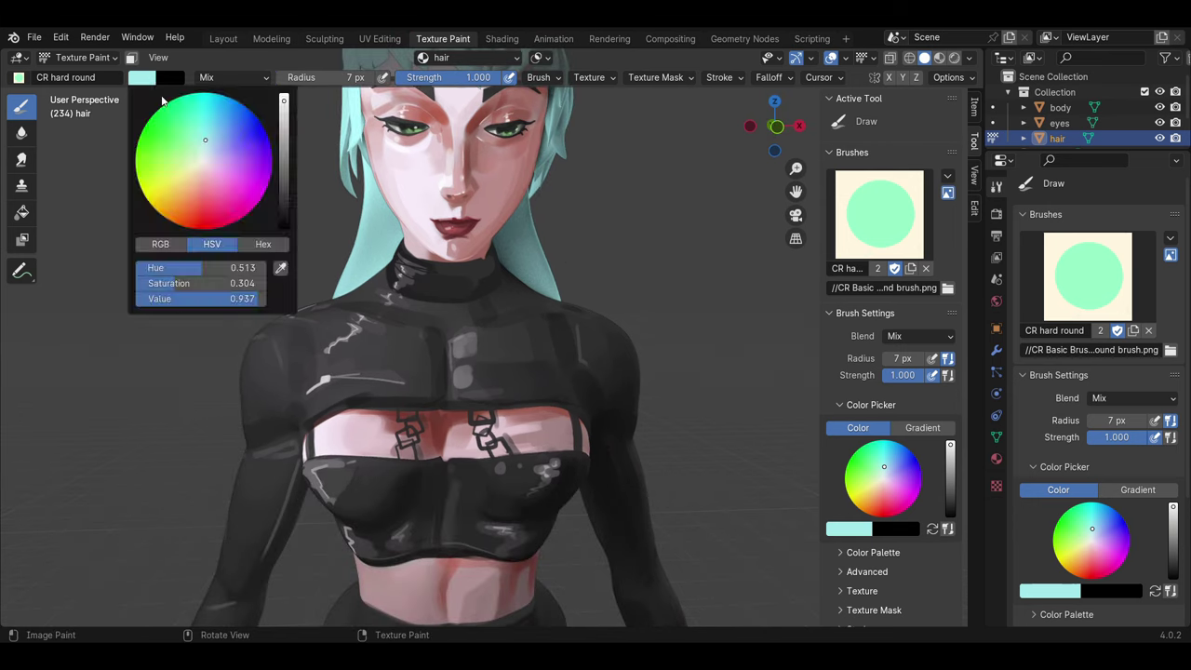
pyautogui.press('s')
pyautogui.hotkey('ctrl', 'Tab')
pyautogui.click(470, 407)
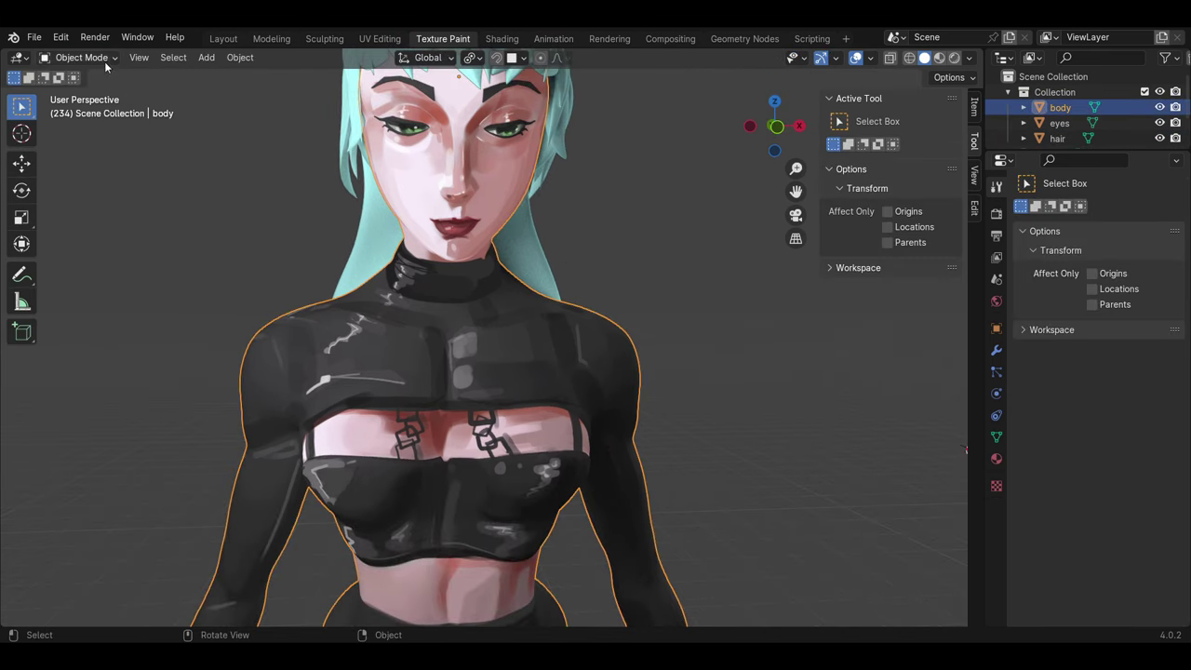
# Step: Add a new second material slot to the hair with a black Emission surface
pyautogui.hotkey('ctrl', 'Tab')
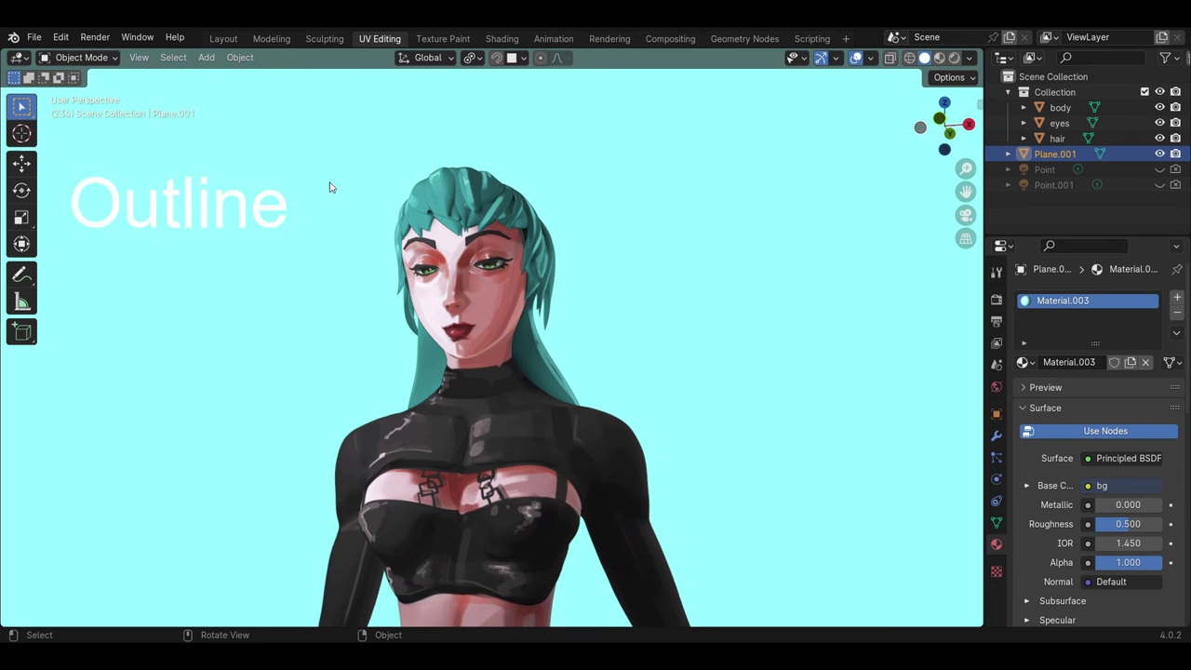
pyautogui.click(485, 191)
pyautogui.moveTo(486, 191); pyautogui.dragTo(552, 337, button='middle')
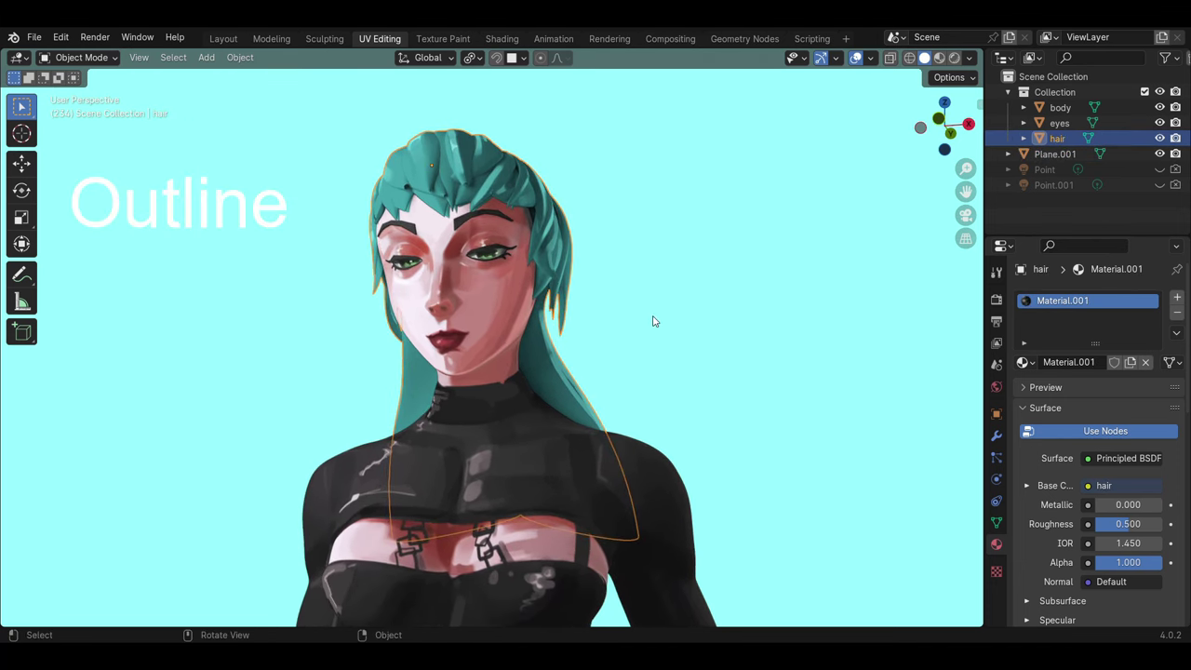
pyautogui.click(1177, 297)
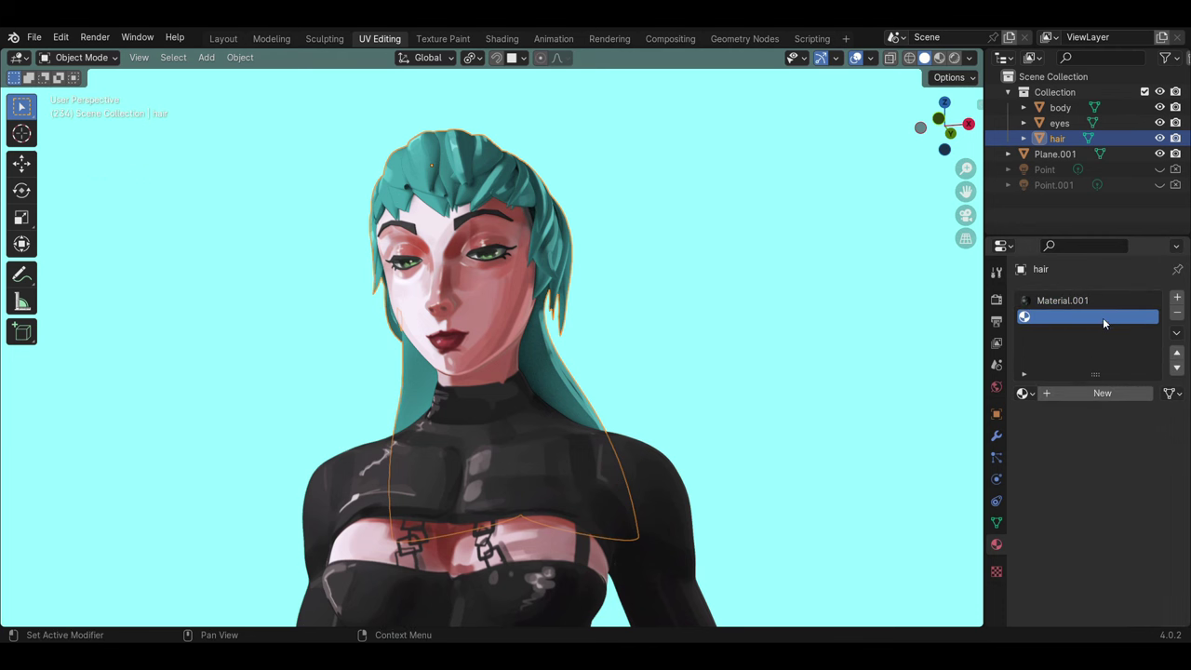
pyautogui.click(1101, 392)
pyautogui.click(1128, 488)
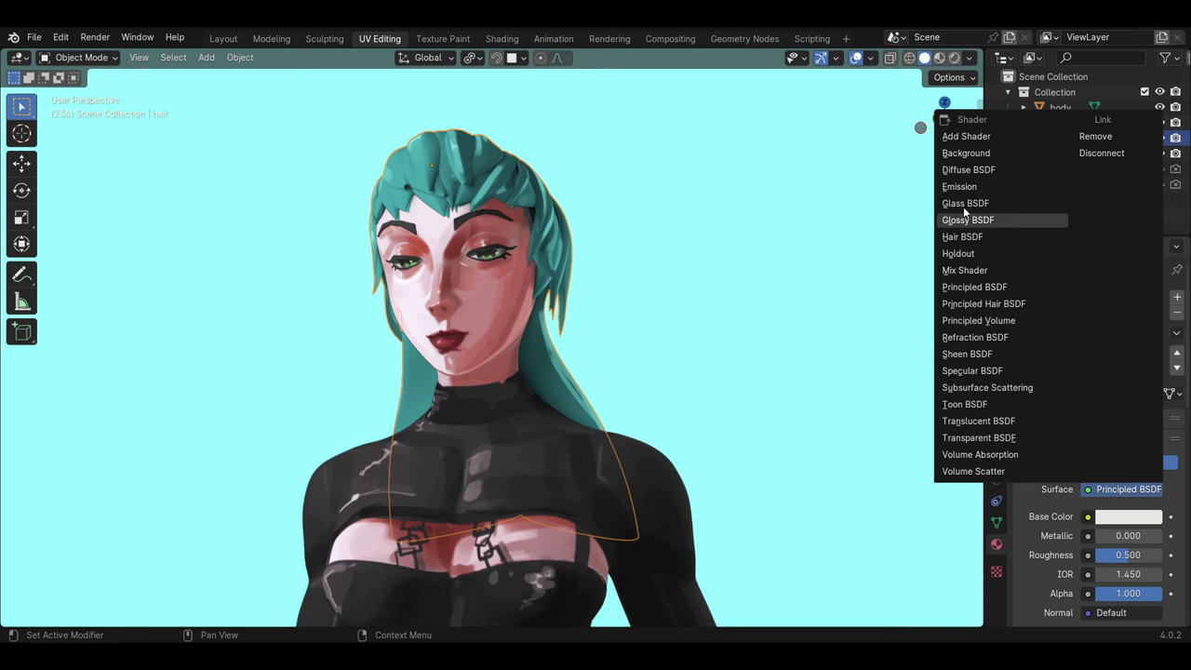
pyautogui.click(959, 186)
pyautogui.click(1117, 516)
pyautogui.moveTo(1150, 379); pyautogui.dragTo(1150, 410)
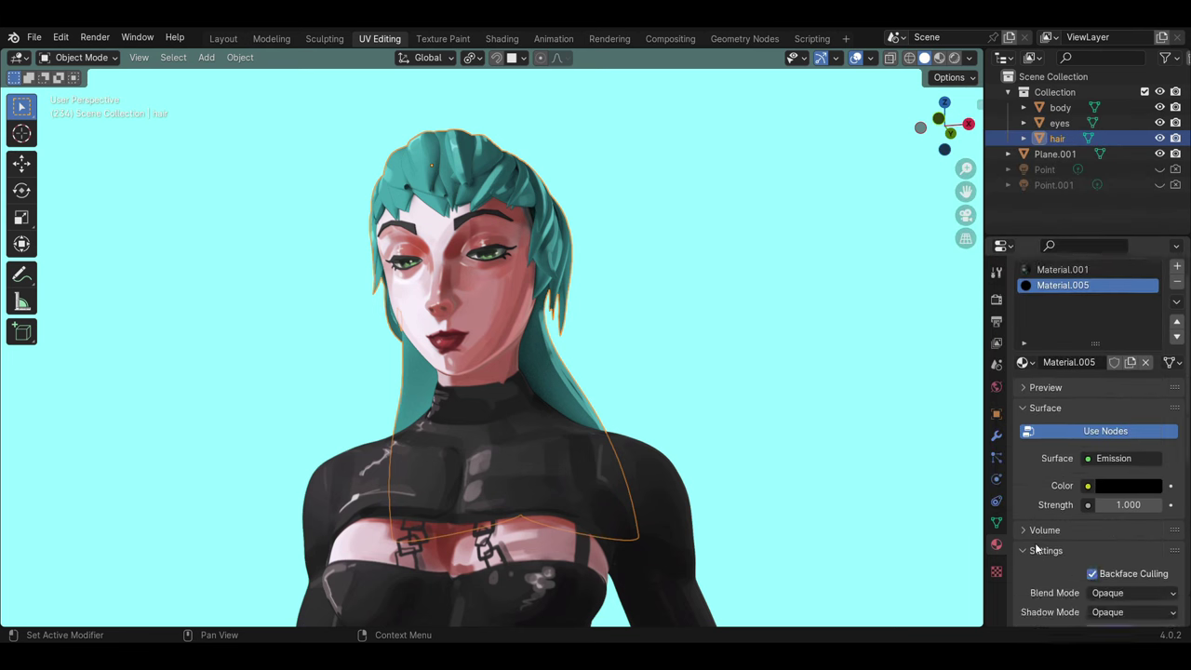
# Step: Check the viewport shading options and start adding a modifier to the hair
pyautogui.click(970, 58)
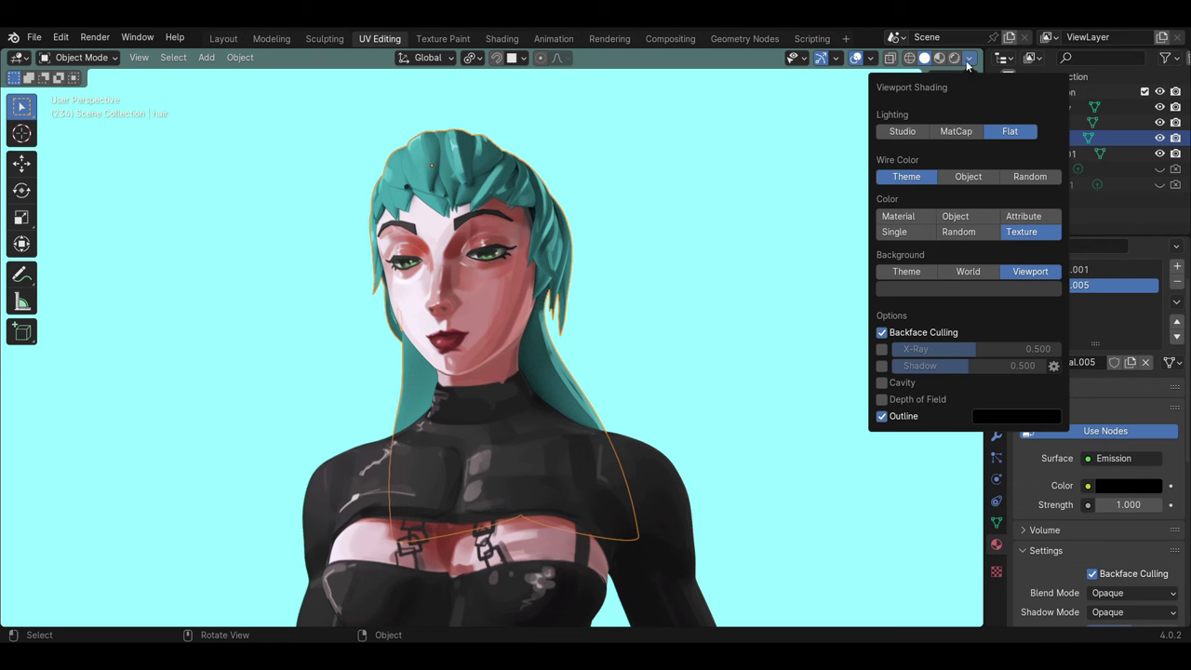
pyautogui.scroll(-2, 1009, 447)
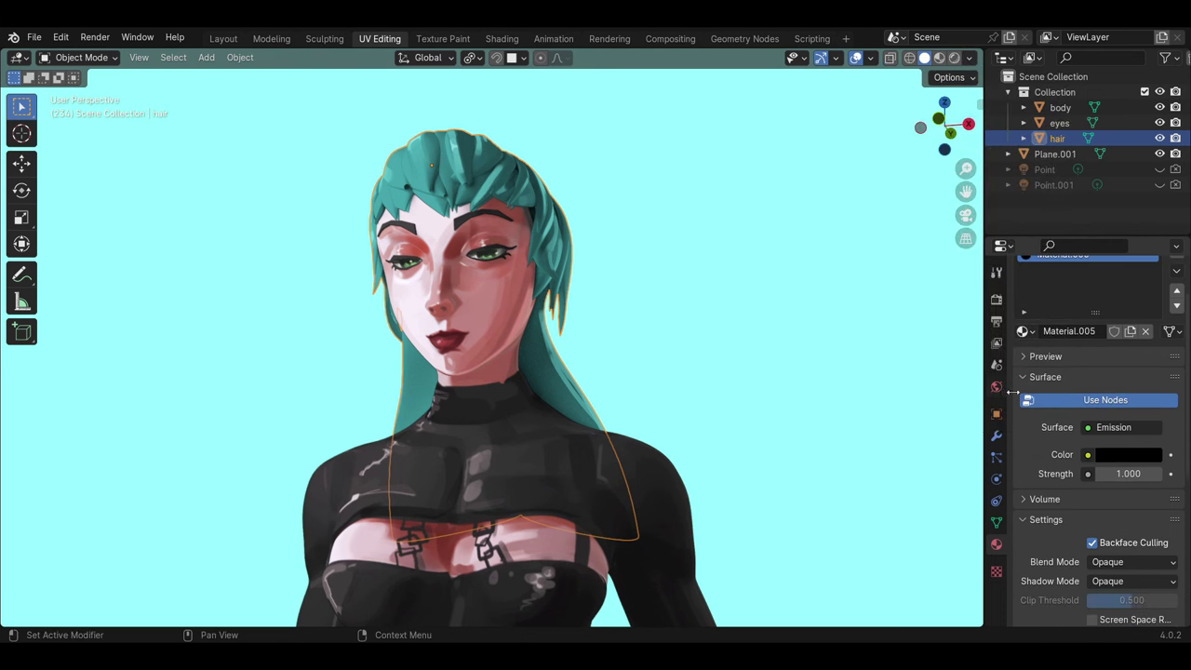
pyautogui.click(995, 438)
pyautogui.click(1052, 303)
pyautogui.click(1052, 294)
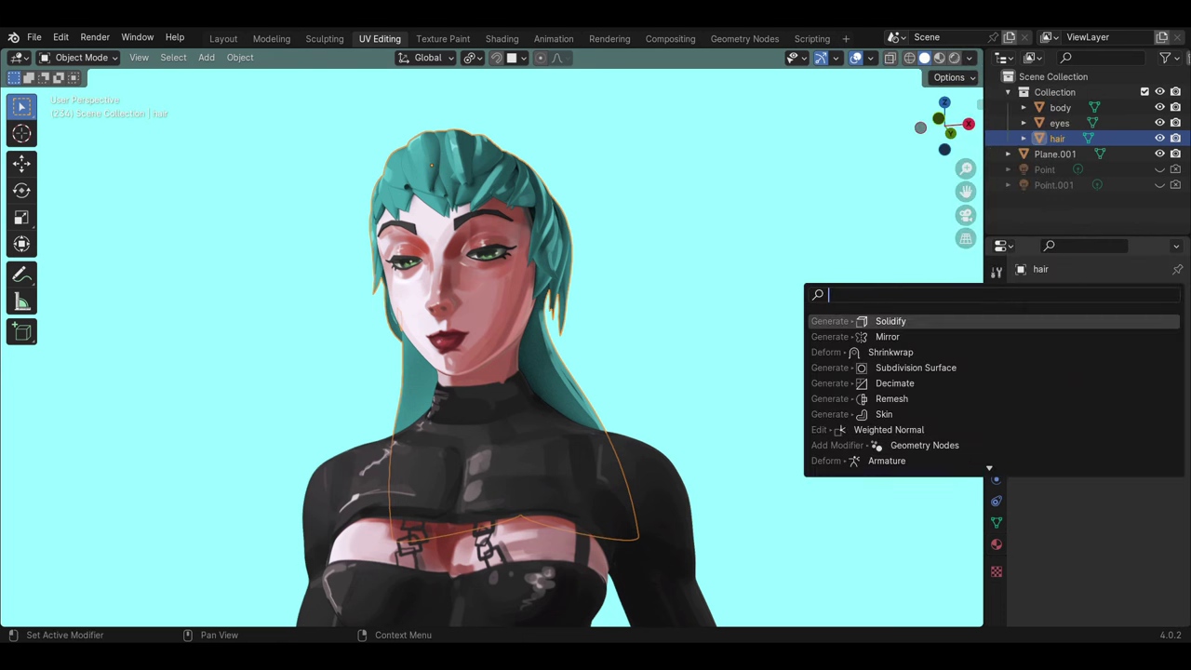
# Step: Add a Solidify modifier to the hair with flipped normals, offset 1 and rim material index 1
pyautogui.click(913, 322)
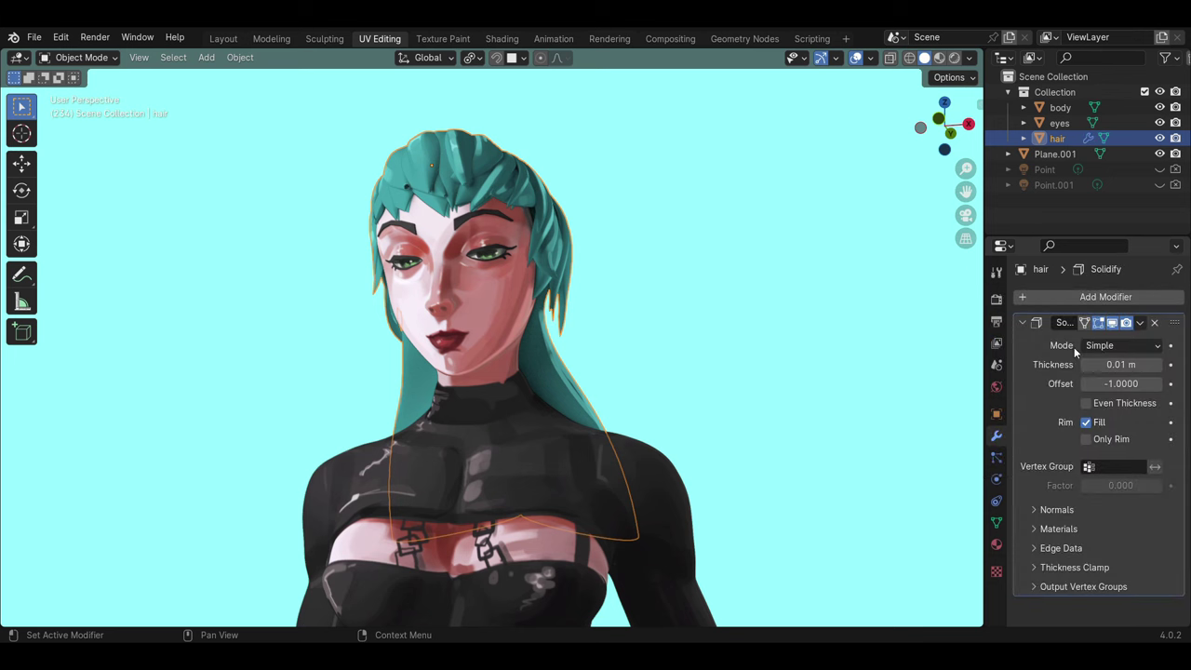
pyautogui.click(1062, 511)
pyautogui.doubleClick(1116, 384)
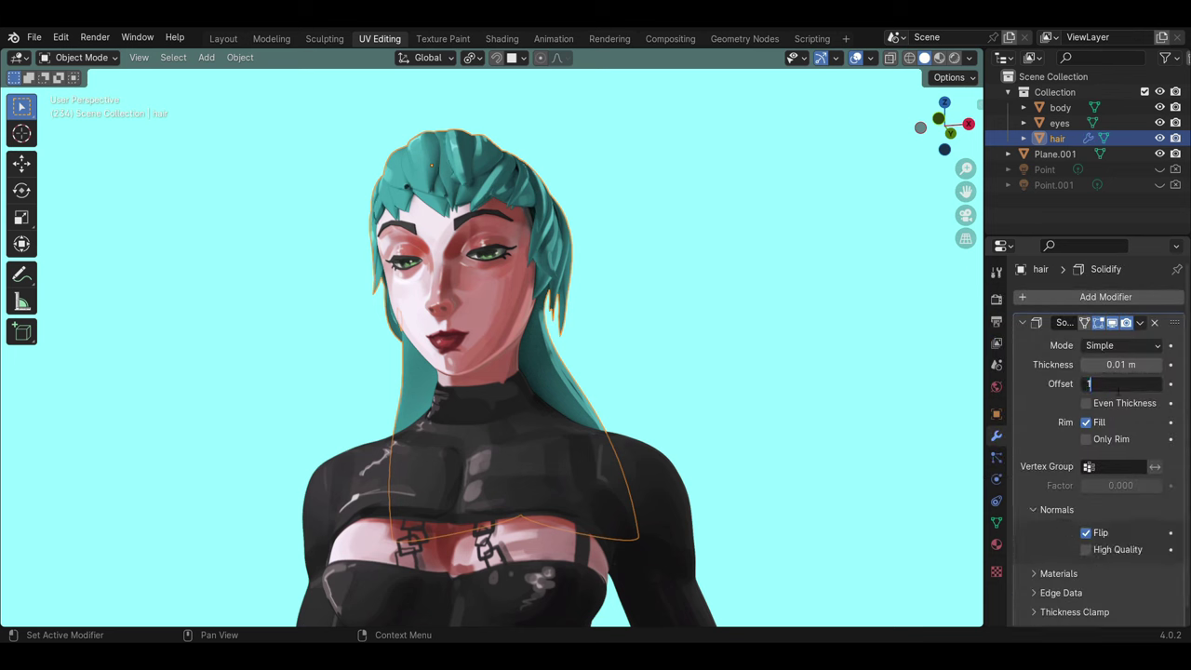
pyautogui.press('Return')
pyautogui.scroll(-1, 1067, 545)
pyautogui.click(1066, 561)
pyautogui.scroll(-2, 1066, 561)
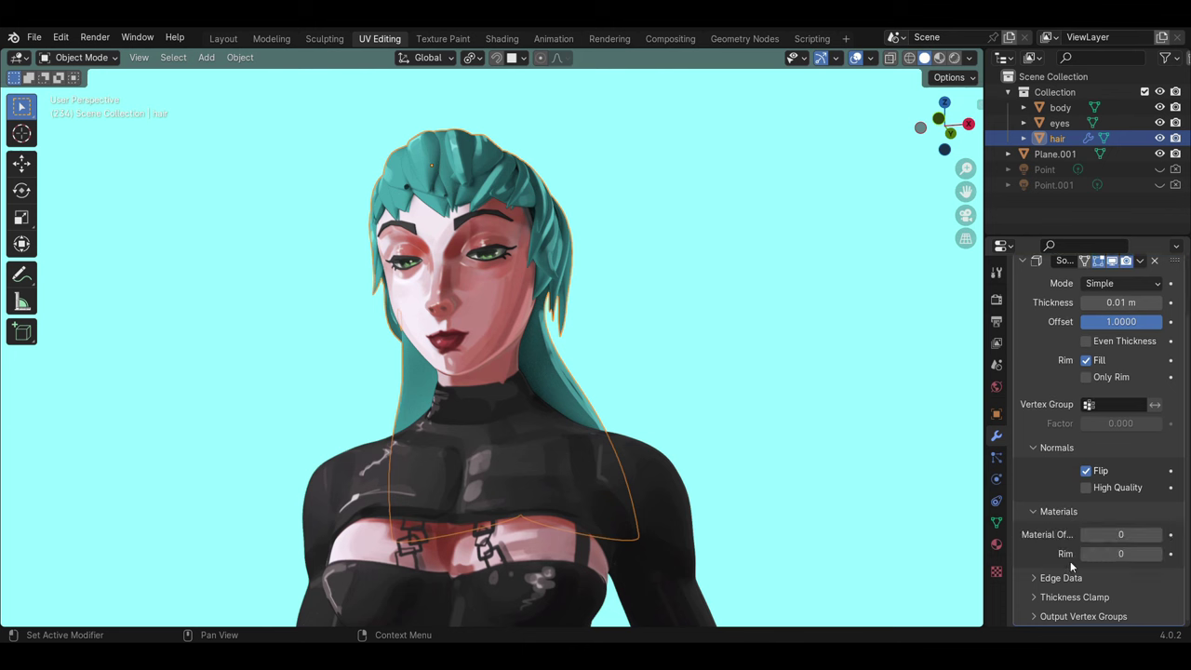
pyautogui.moveTo(1104, 534); pyautogui.dragTo(1103, 534)
pyautogui.click(1109, 553)
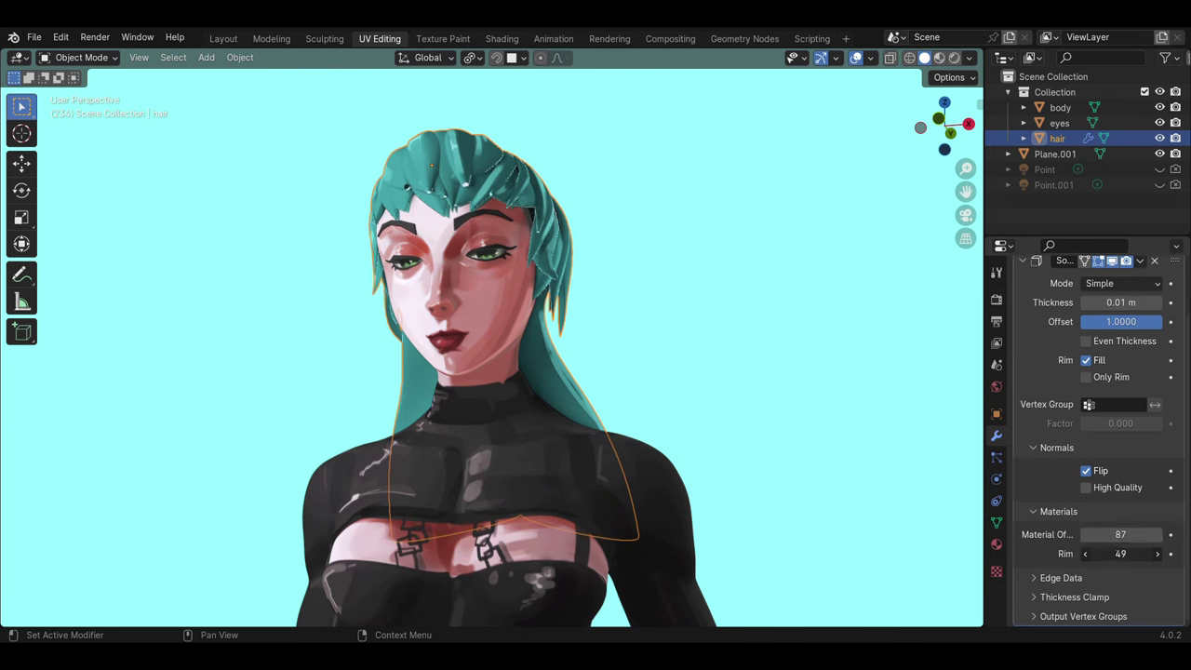
pyautogui.write('1')
pyautogui.press('Return')
# Step: Set the hair shell's Solidify thickness to 0.05 m and check the outline with the hair deselected
pyautogui.scroll(2, 1050, 465)
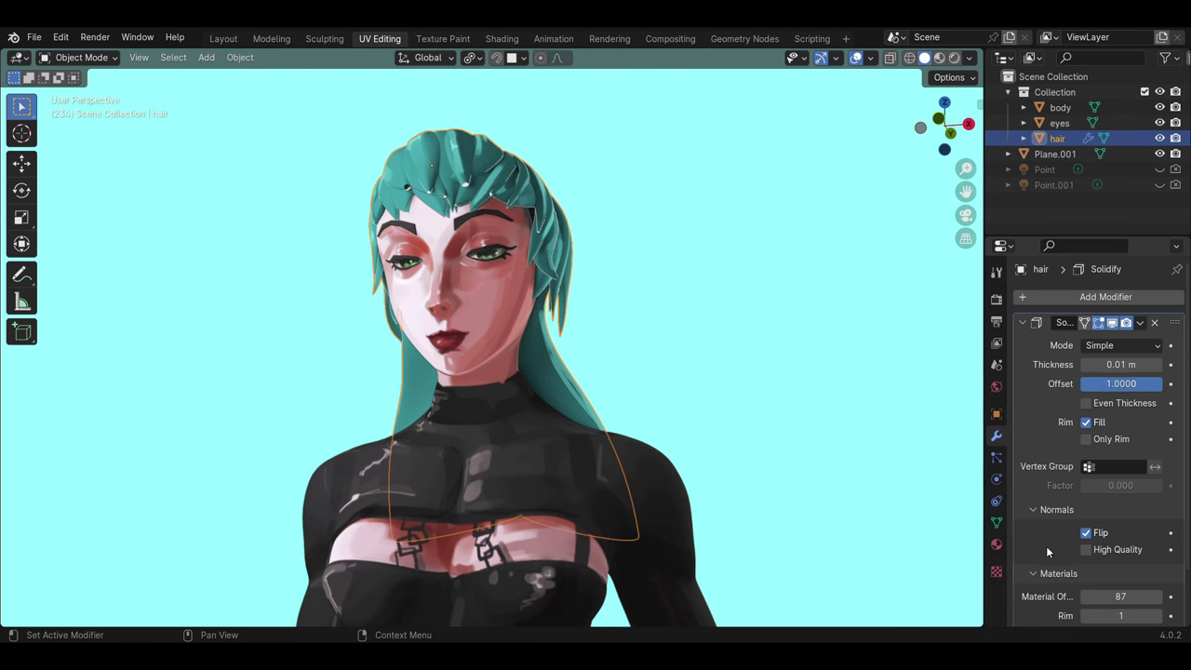
pyautogui.scroll(-2, 1046, 548)
pyautogui.scroll(2, 1048, 420)
pyautogui.moveTo(1116, 364)
pyautogui.mouseDown()
pyautogui.moveTo(1154, 363)
pyautogui.moveTo(1098, 364)
pyautogui.mouseUp()
pyautogui.click(1049, 232)
pyautogui.scroll(-2, 1067, 438)
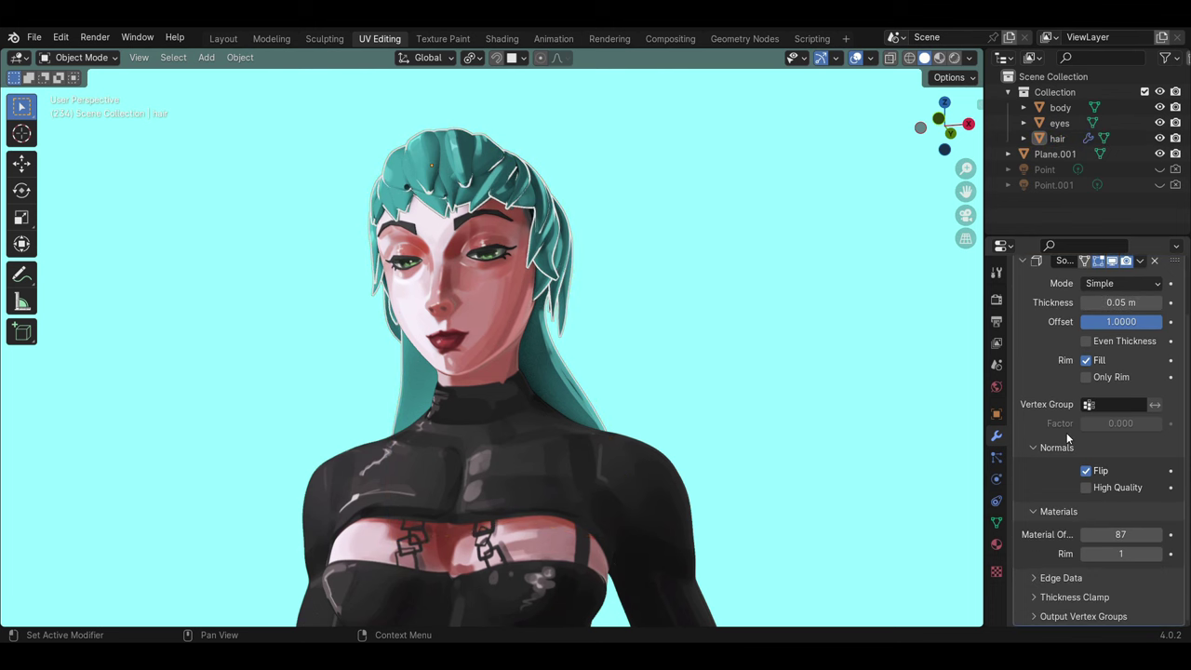
pyautogui.click(1063, 577)
pyautogui.click(1062, 578)
pyautogui.scroll(3, 1054, 452)
# Step: Set Material.005's viewport display colour to black, then reselect the hair
pyautogui.click(996, 544)
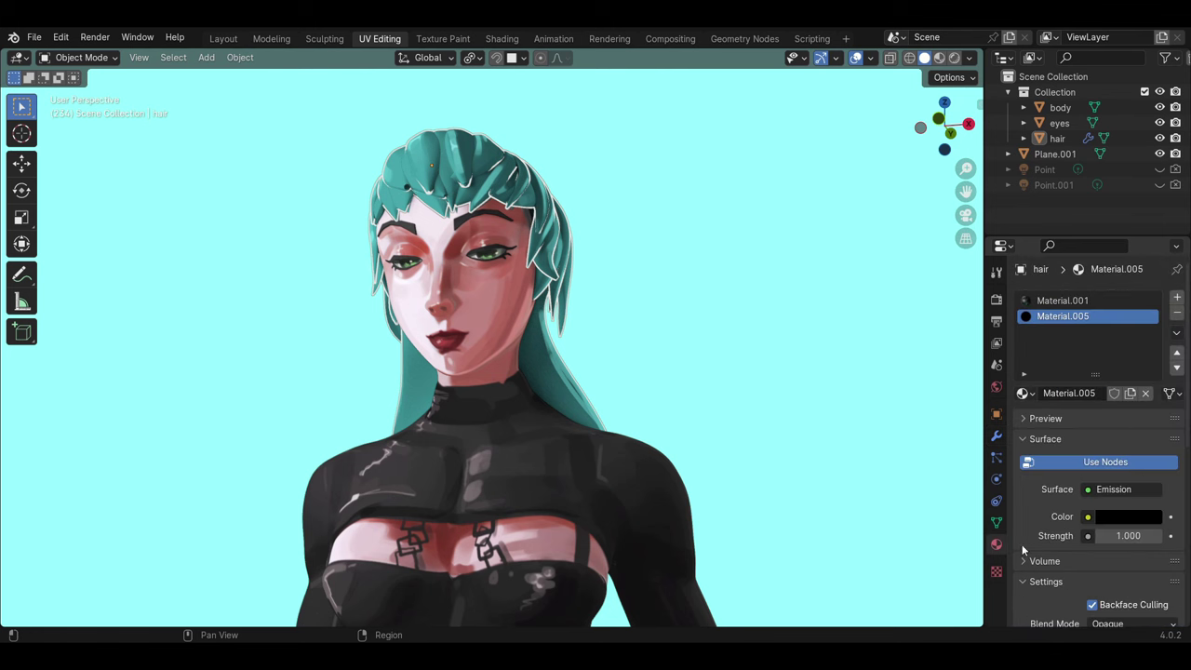
pyautogui.scroll(-3, 1063, 555)
pyautogui.scroll(-4, 1063, 554)
pyautogui.scroll(-3, 1063, 555)
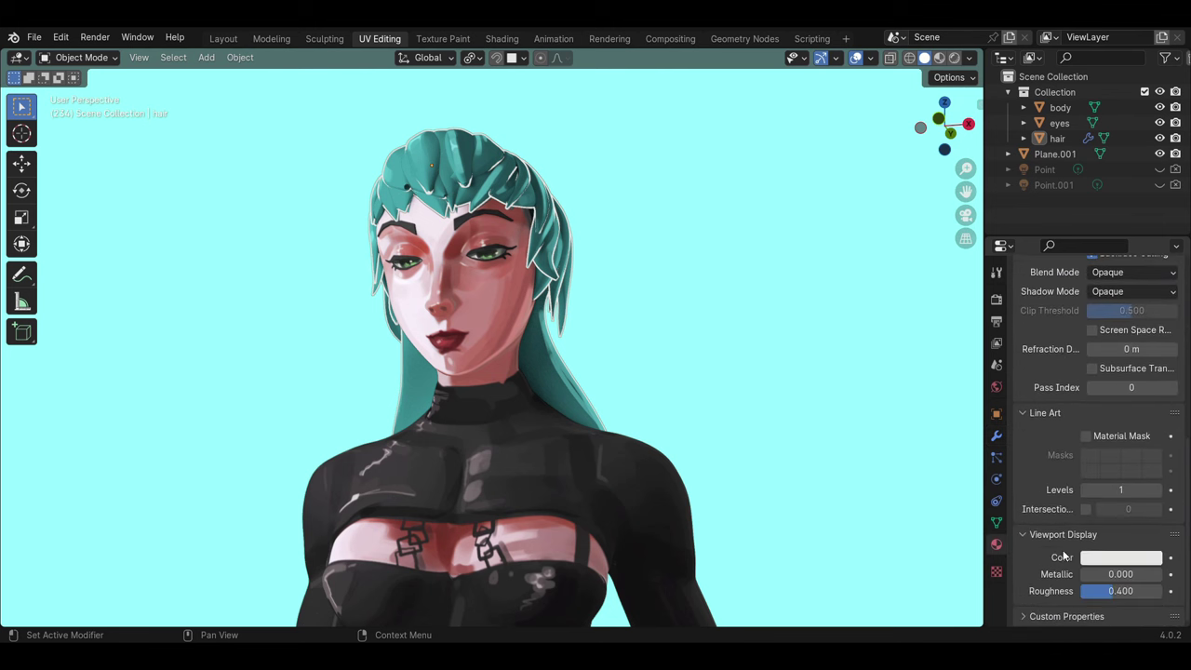
pyautogui.click(1102, 557)
pyautogui.moveTo(1150, 414); pyautogui.dragTo(1150, 451)
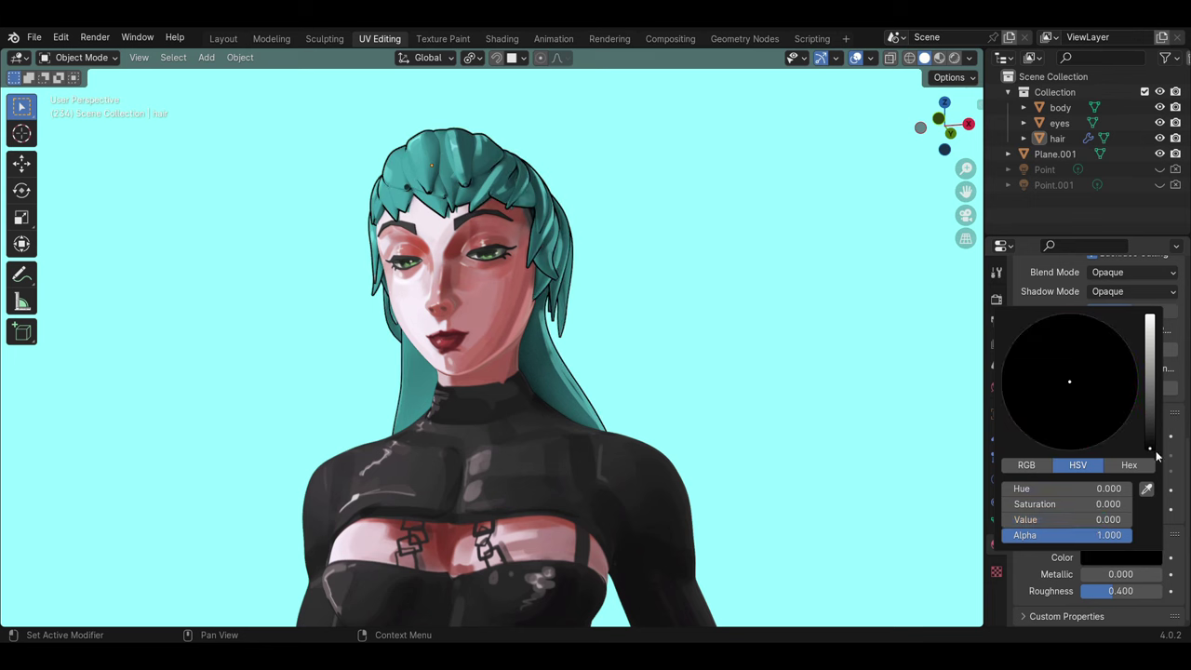
pyautogui.click(554, 378)
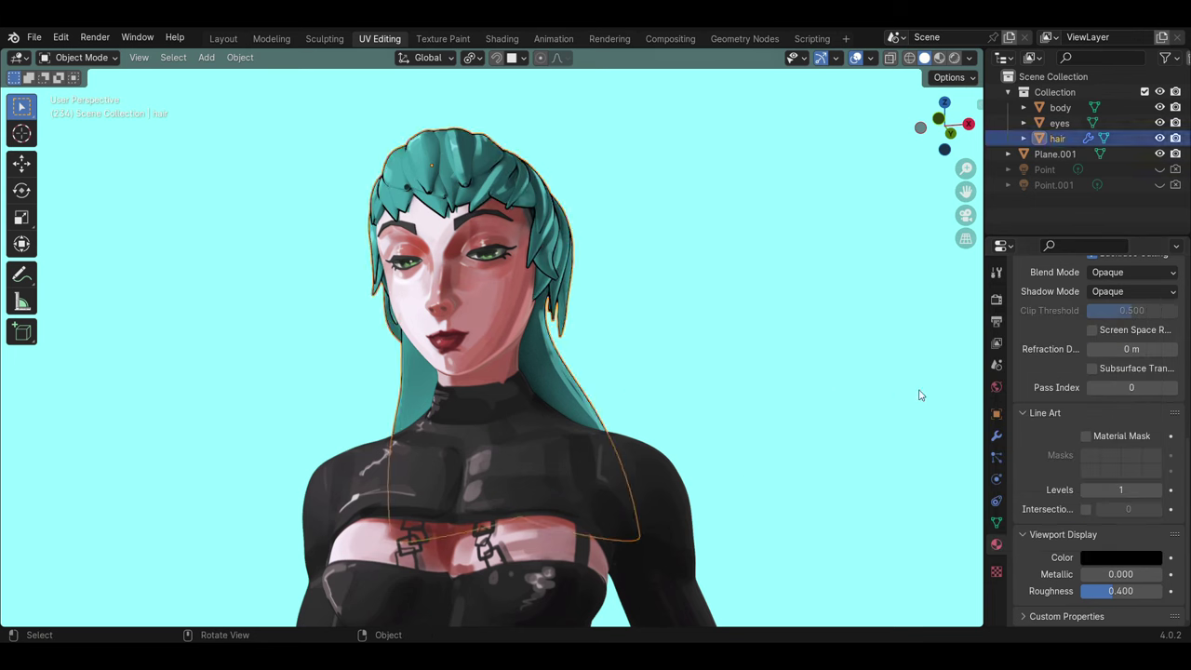
pyautogui.click(996, 436)
# Step: Thin the hair outline's Solidify thickness to -0.02 m and inspect it from several angles
pyautogui.scroll(2, 1085, 391)
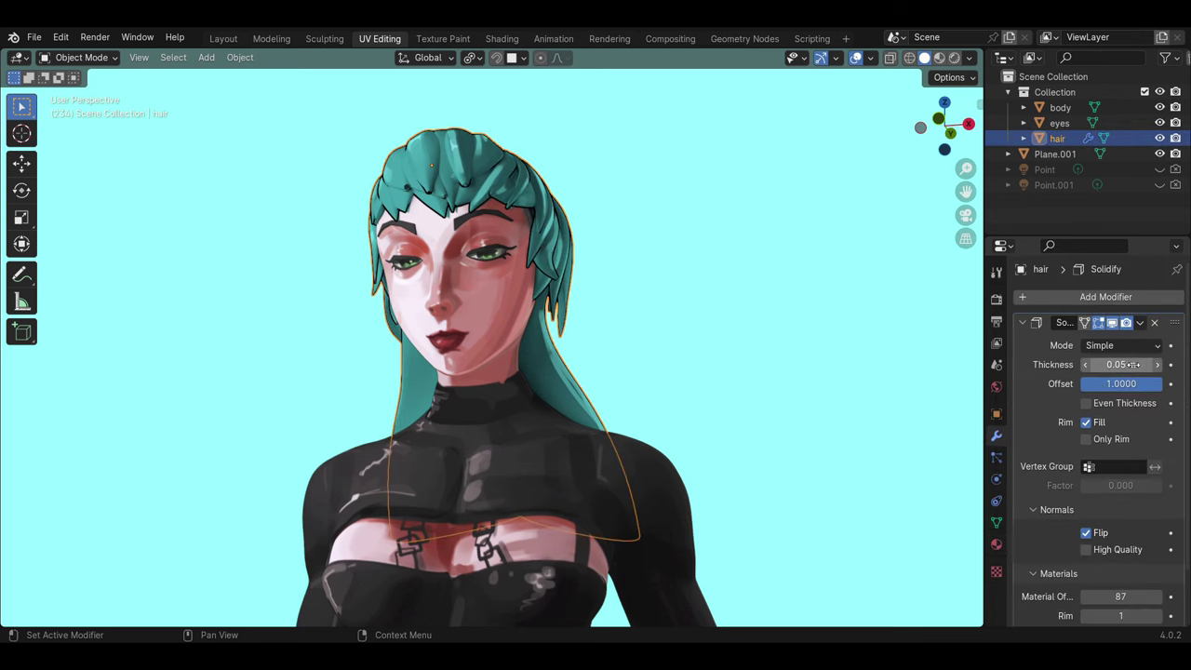
pyautogui.moveTo(1121, 364); pyautogui.dragTo(1112, 364)
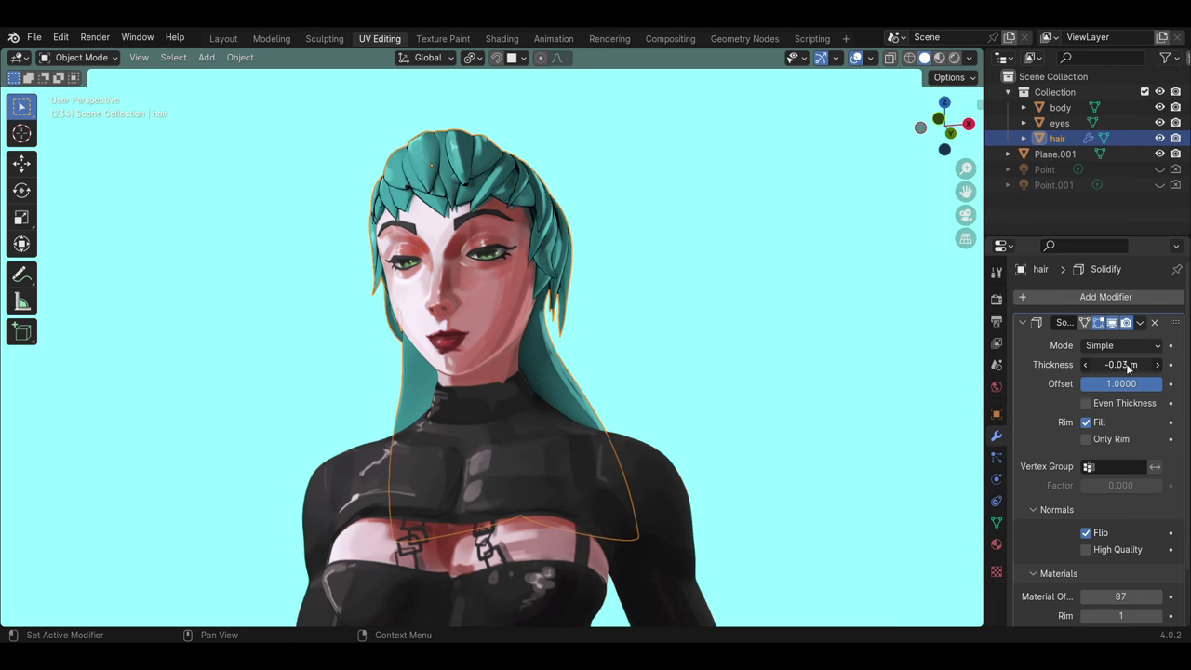
pyautogui.scroll(3, 547, 237)
pyautogui.moveTo(547, 236); pyautogui.dragTo(545, 326, button='middle')
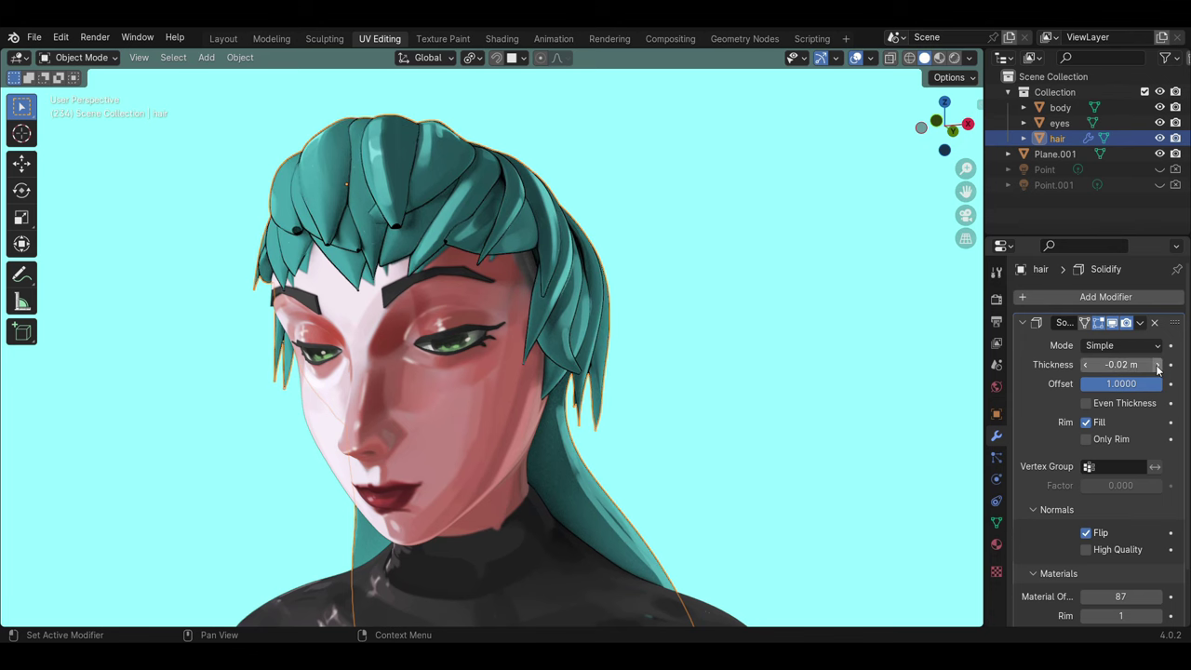
pyautogui.scroll(-3, 675, 364)
pyautogui.click(506, 388)
pyautogui.moveTo(673, 354)
pyautogui.mouseDown(button='middle')
pyautogui.moveTo(629, 406)
pyautogui.moveTo(654, 417)
pyautogui.moveTo(604, 468)
pyautogui.mouseUp(button='middle')
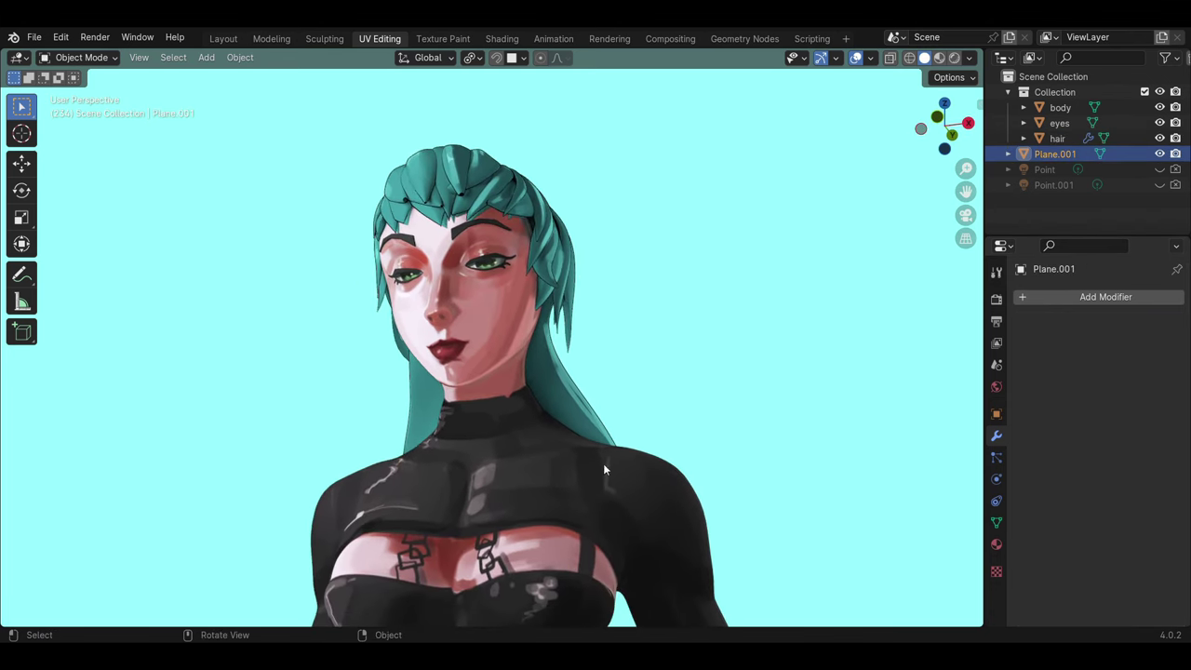
pyautogui.click(512, 210)
pyautogui.click(786, 450)
pyautogui.moveTo(786, 450)
pyautogui.mouseDown(button='middle')
pyautogui.moveTo(794, 382)
pyautogui.moveTo(792, 415)
pyautogui.moveTo(758, 419)
pyautogui.mouseUp(button='middle')
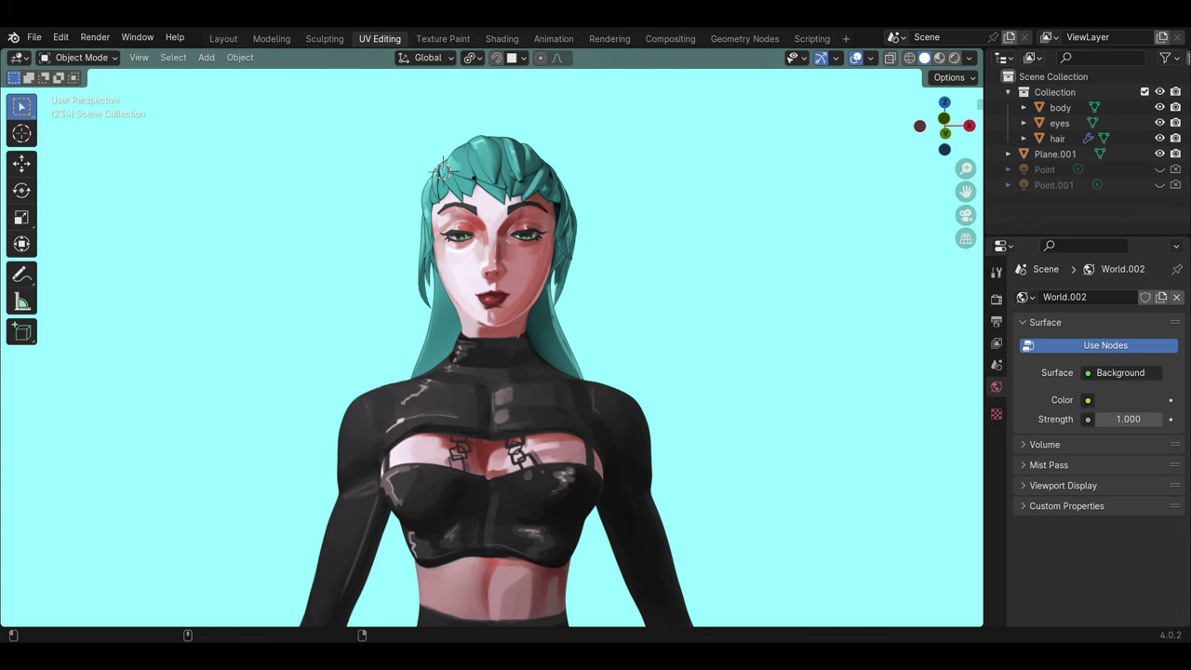
# Step: Add a blank Grease Pencil object to the scene for drawing
pyautogui.hotkey('shift', 'a')
pyautogui.click(400, 232)
pyautogui.click(82, 58)
pyautogui.click(75, 127)
pyautogui.moveTo(539, 300)
pyautogui.mouseDown(button='middle')
pyautogui.moveTo(500, 293)
pyautogui.moveTo(500, 333)
pyautogui.moveTo(574, 298)
pyautogui.moveTo(930, 394)
pyautogui.mouseUp(button='middle')
pyautogui.click(1121, 545)
# Step: Change the Grease Pencil stroke colour to white and undo a test stroke
pyautogui.moveTo(1153, 338); pyautogui.dragTo(1151, 307)
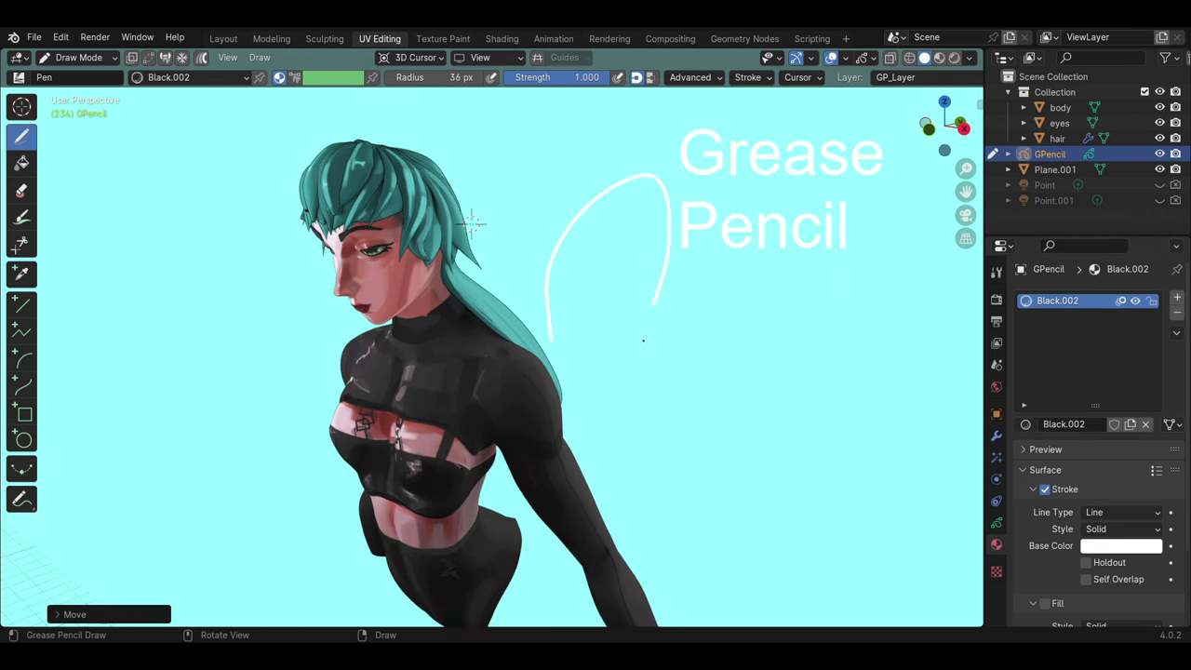
pyautogui.moveTo(642, 340); pyautogui.dragTo(726, 437)
pyautogui.moveTo(726, 437); pyautogui.dragTo(543, 296, button='middle')
pyautogui.hotkey('ctrl', 'z')
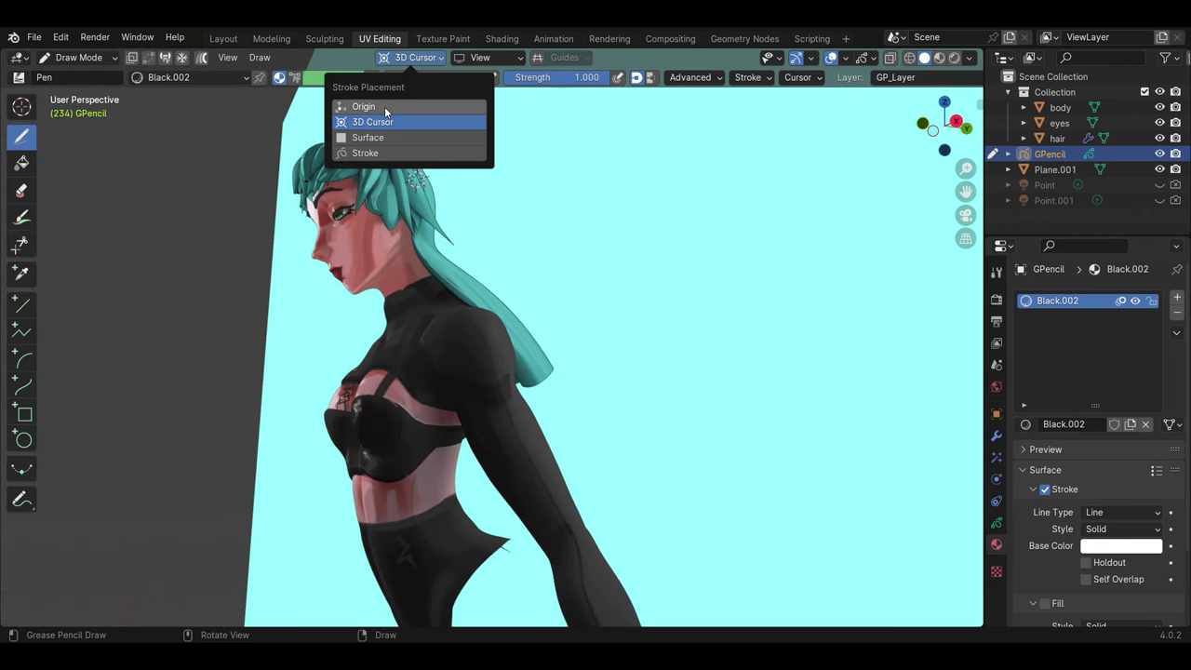
# Step: With strokes placed at the object Origin, draw a white heart-shaped wing outline beside the bust
pyautogui.click(363, 106)
pyautogui.moveTo(558, 158); pyautogui.dragTo(599, 437)
pyautogui.hotkey('ctrl', 'z')
pyautogui.moveTo(624, 353)
pyautogui.mouseDown(button='middle')
pyautogui.moveTo(646, 425)
pyautogui.moveTo(668, 410)
pyautogui.mouseUp(button='middle')
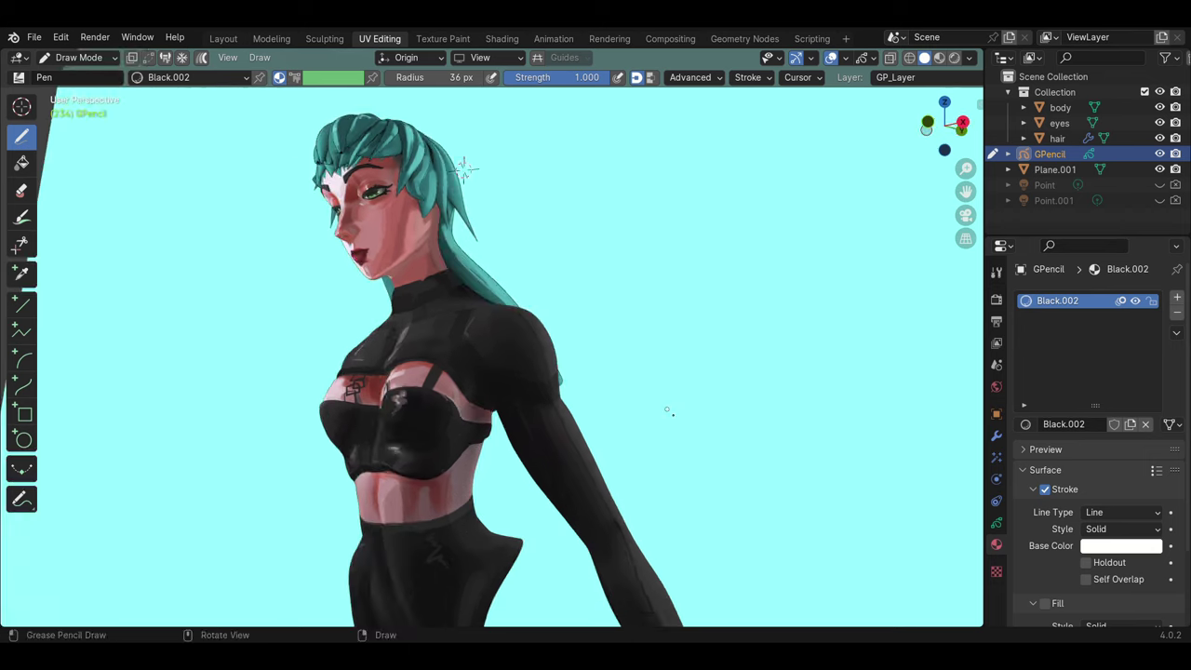
pyautogui.moveTo(535, 239); pyautogui.dragTo(704, 425)
pyautogui.moveTo(704, 425); pyautogui.dragTo(589, 443, button='middle')
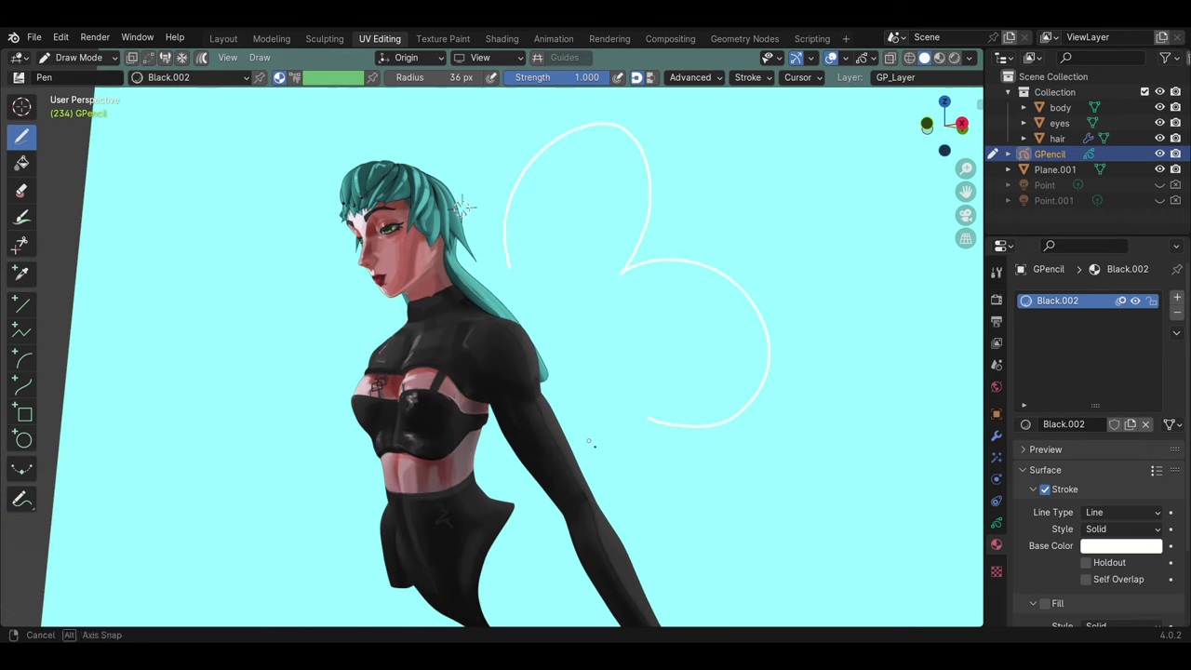
pyautogui.moveTo(562, 407)
pyautogui.mouseDown(button='middle')
pyautogui.moveTo(638, 394)
pyautogui.moveTo(585, 518)
pyautogui.moveTo(627, 420)
pyautogui.mouseUp(button='middle')
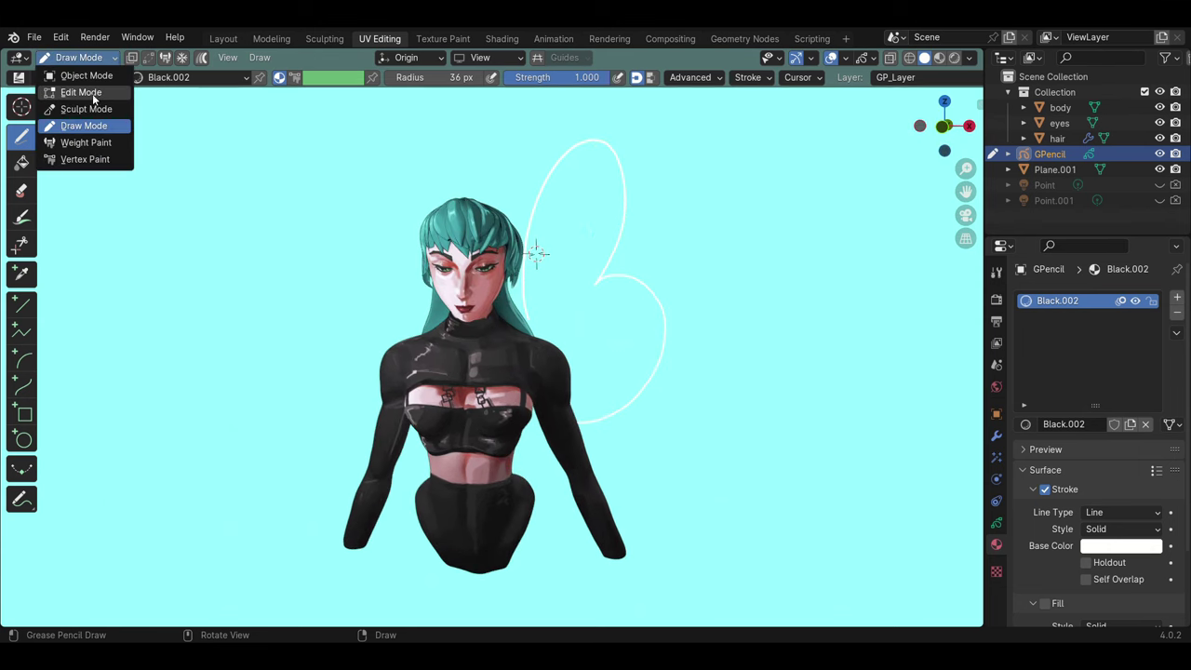
# Step: Duplicate the wing stroke, flip it, and move the copy along X to the bust's left side
pyautogui.click(81, 92)
pyautogui.press('a')
pyautogui.press('KP_1')
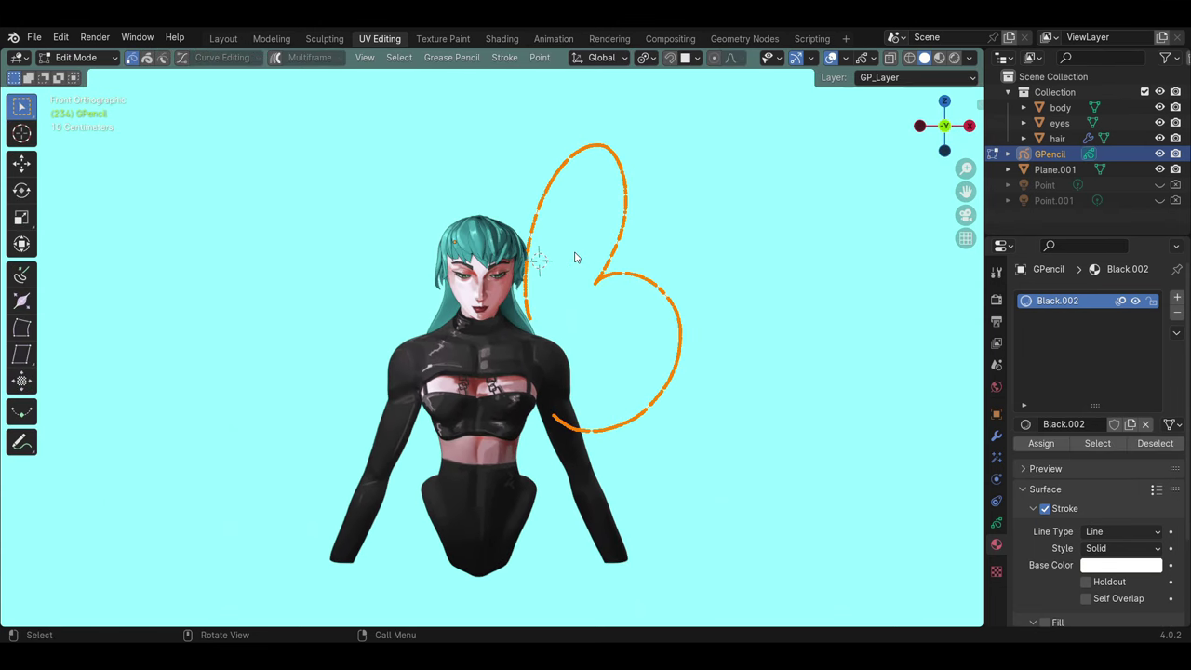
pyautogui.press('g')
pyautogui.press('Return')
pyautogui.press('r')
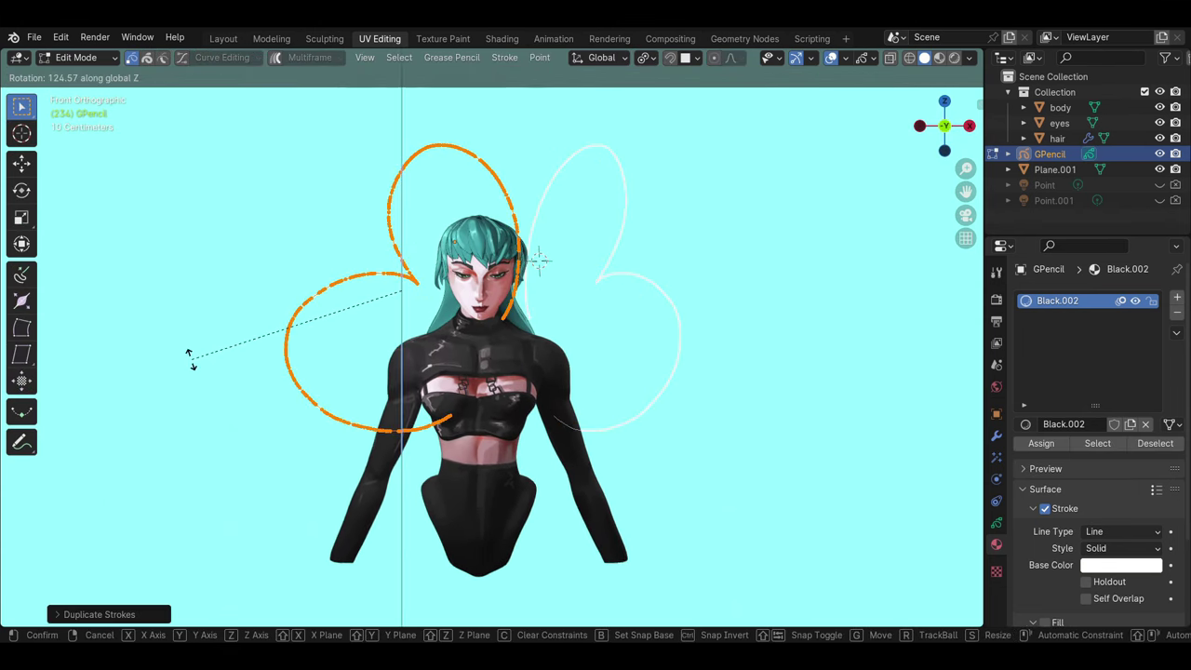
pyautogui.press('Return')
pyautogui.press('g')
pyautogui.press('x')
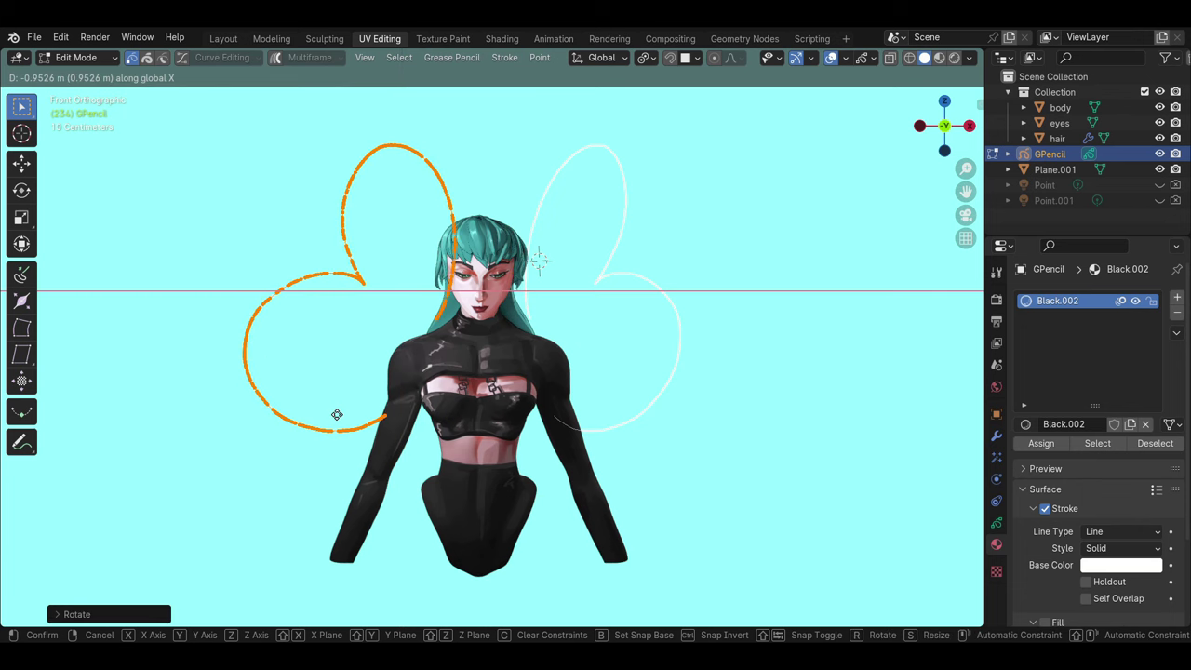
pyautogui.click(343, 420)
# Step: Tilt the copied left wing back from the body, including a rotation around its X axis
pyautogui.moveTo(342, 421); pyautogui.dragTo(120, 85, button='middle')
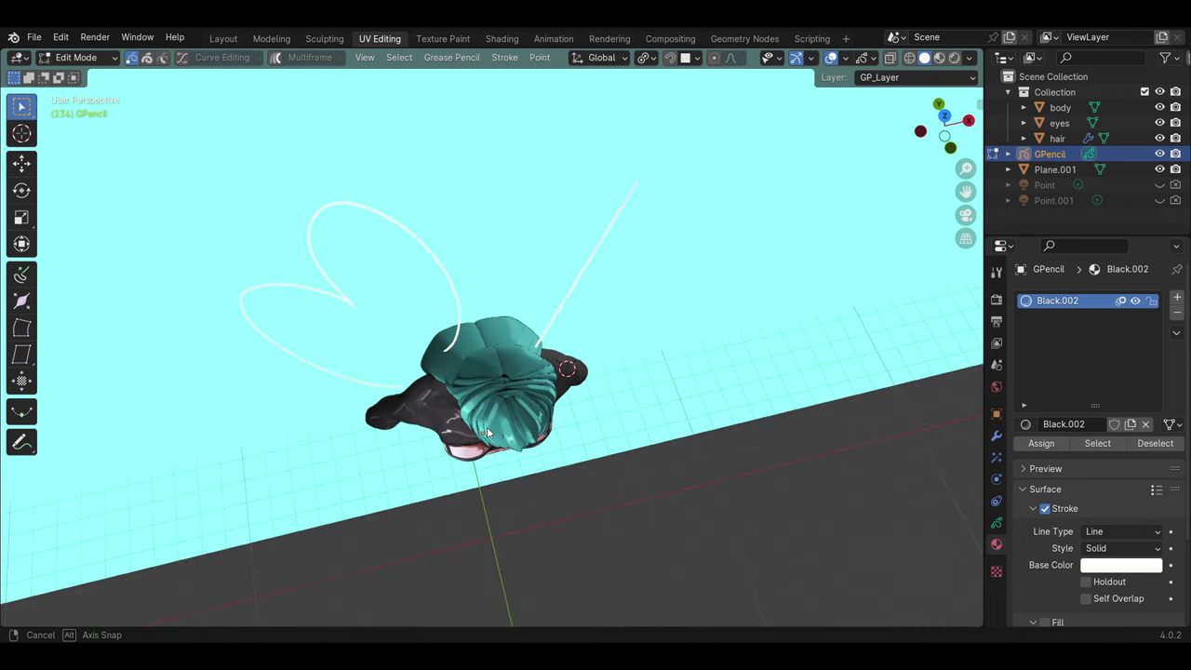
pyautogui.click(93, 126)
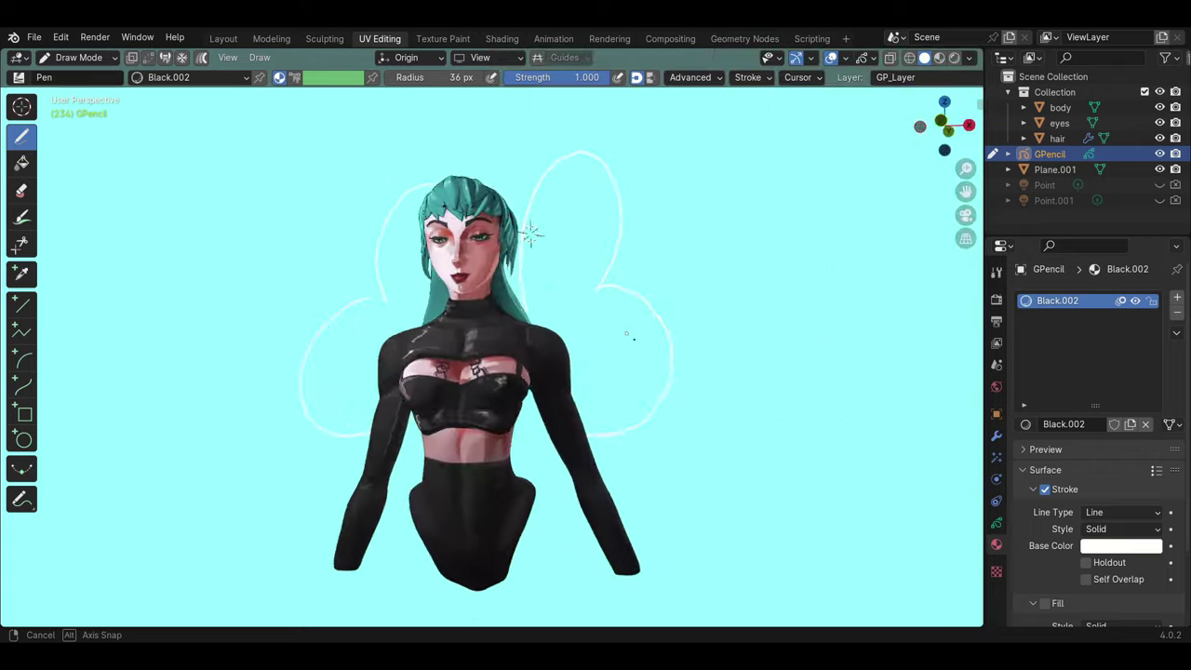
pyautogui.press('r')
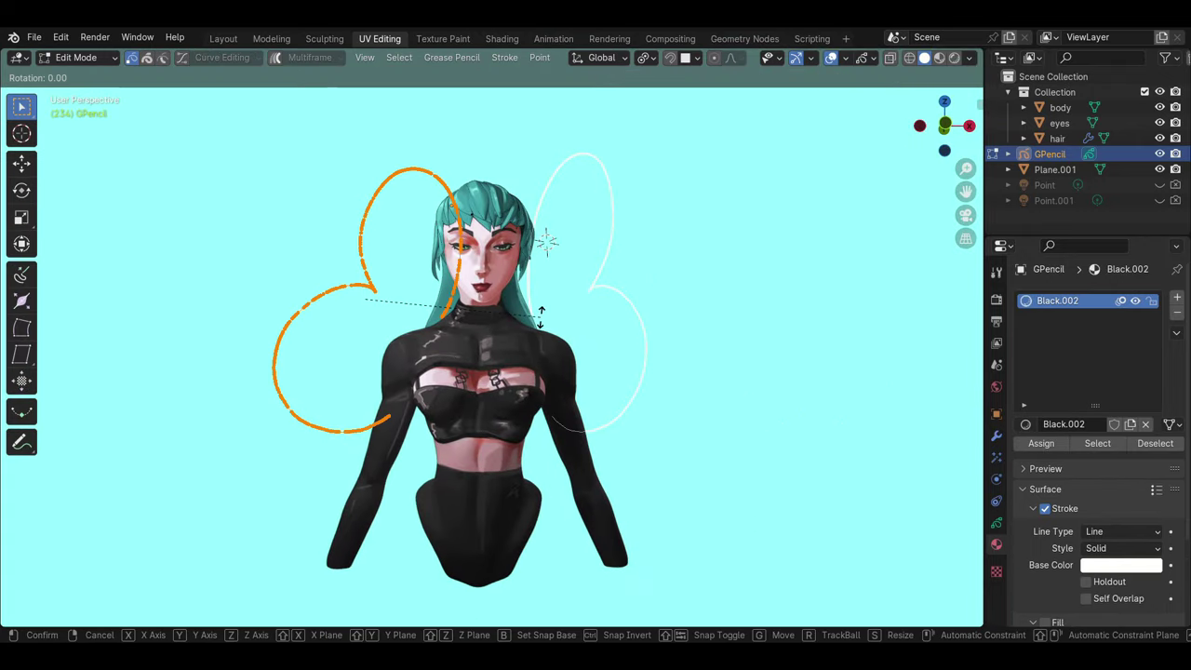
pyautogui.click(555, 279)
pyautogui.press('Tab')
pyautogui.moveTo(558, 292); pyautogui.dragTo(381, 352, button='middle')
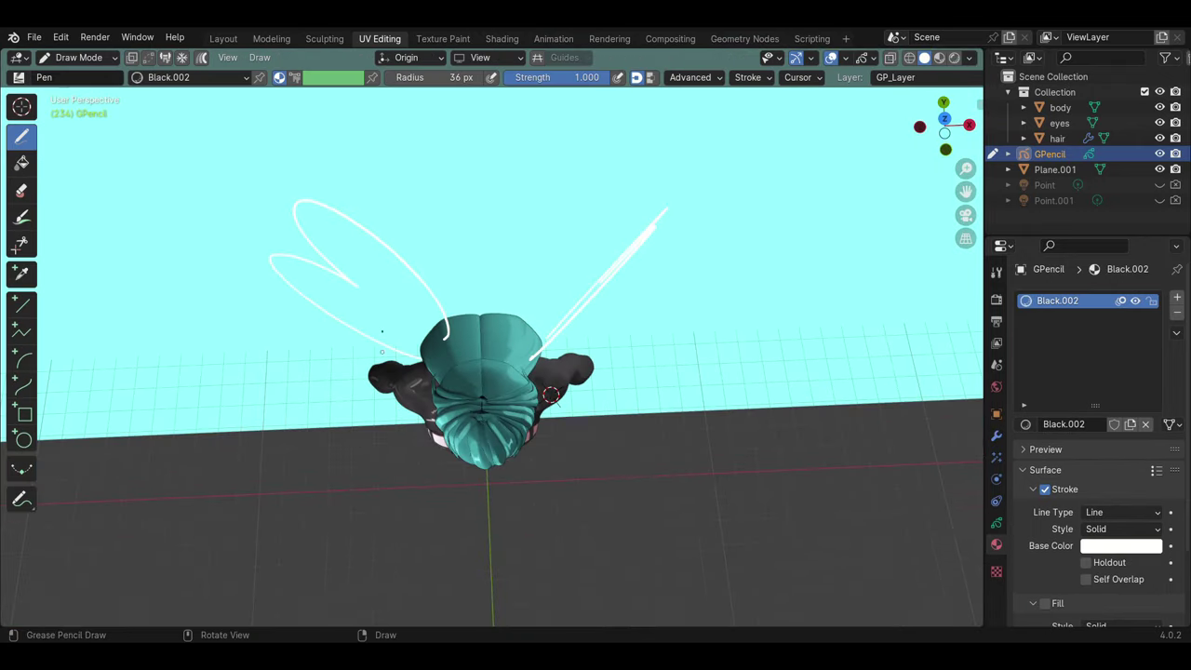
pyautogui.press('Tab')
pyautogui.press('r')
pyautogui.press('x')
pyautogui.press('x')
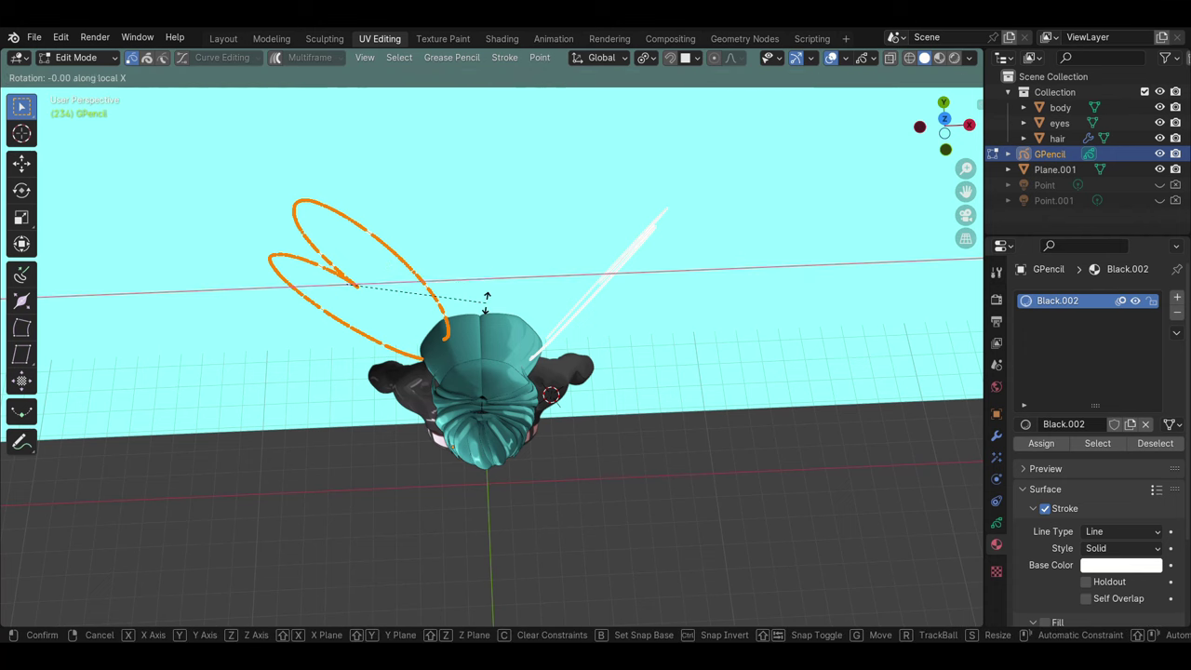
pyautogui.click(446, 335)
pyautogui.press('r')
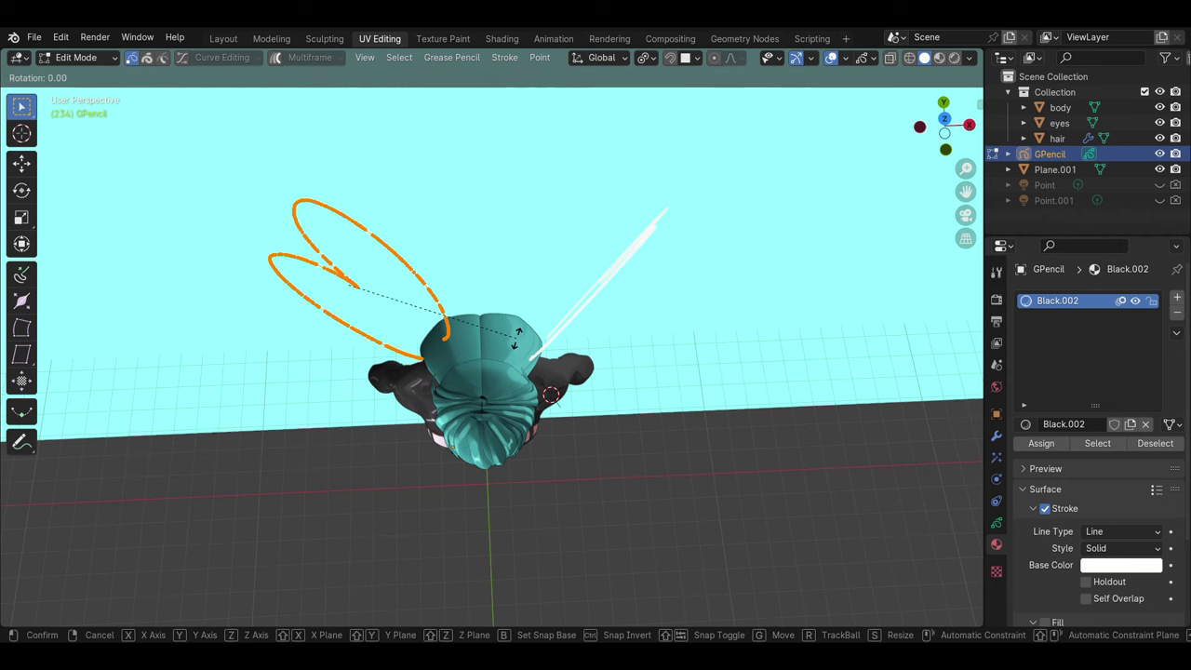
pyautogui.click(456, 346)
# Step: From the top view, rotate the left wing around Y and Z and nudge it into position
pyautogui.press('KP_7')
pyautogui.press('r')
pyautogui.press('x')
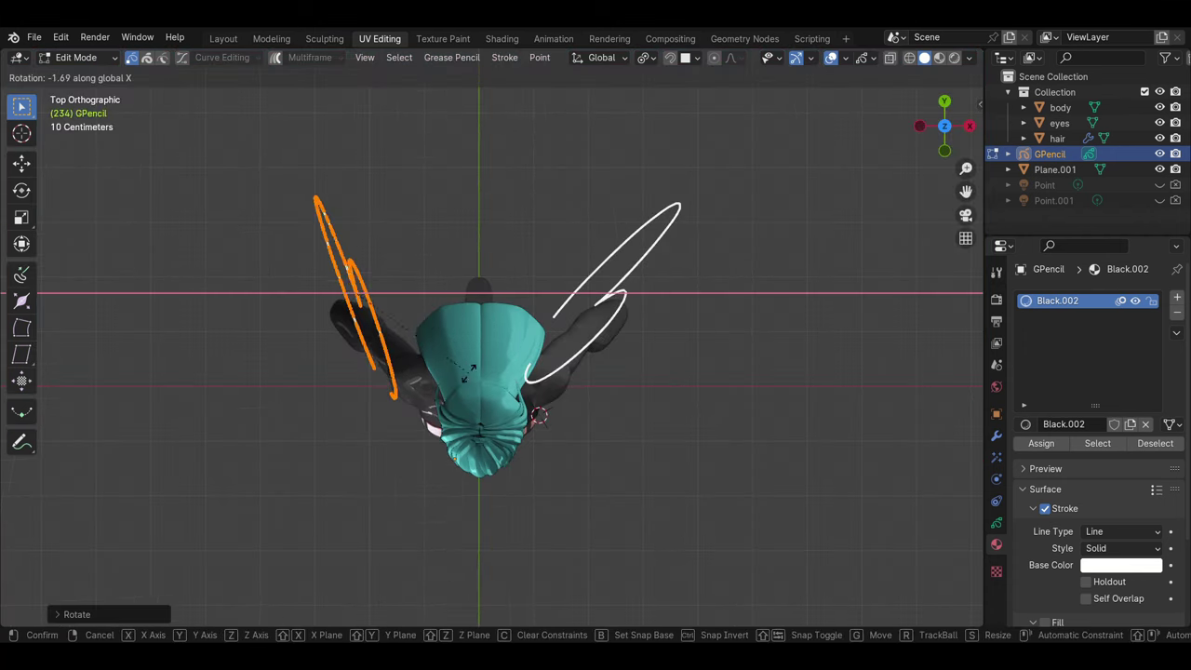
pyautogui.press('y')
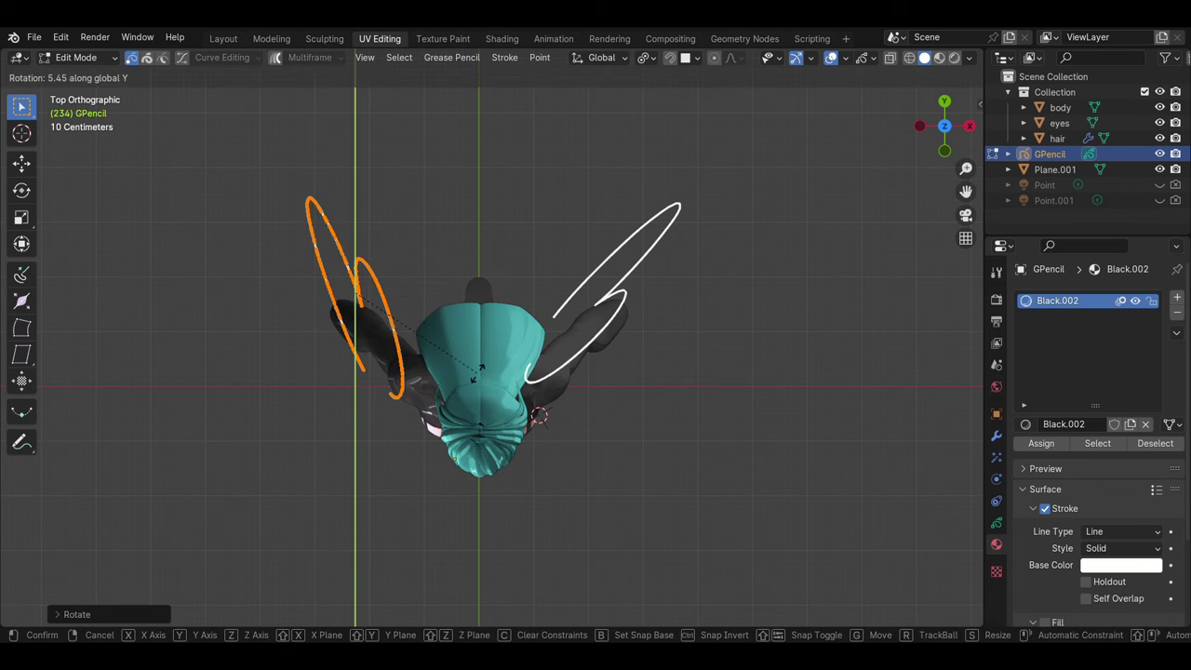
pyautogui.click(610, 340)
pyautogui.press('r')
pyautogui.press('z')
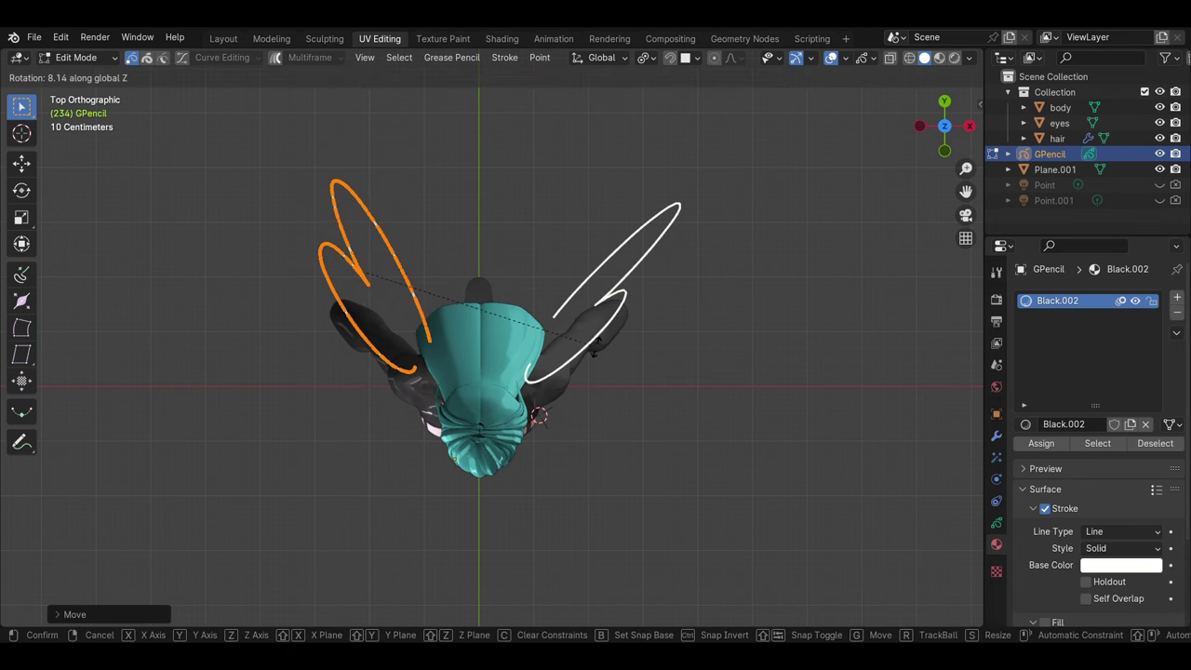
pyautogui.click(758, 359)
pyautogui.press('g')
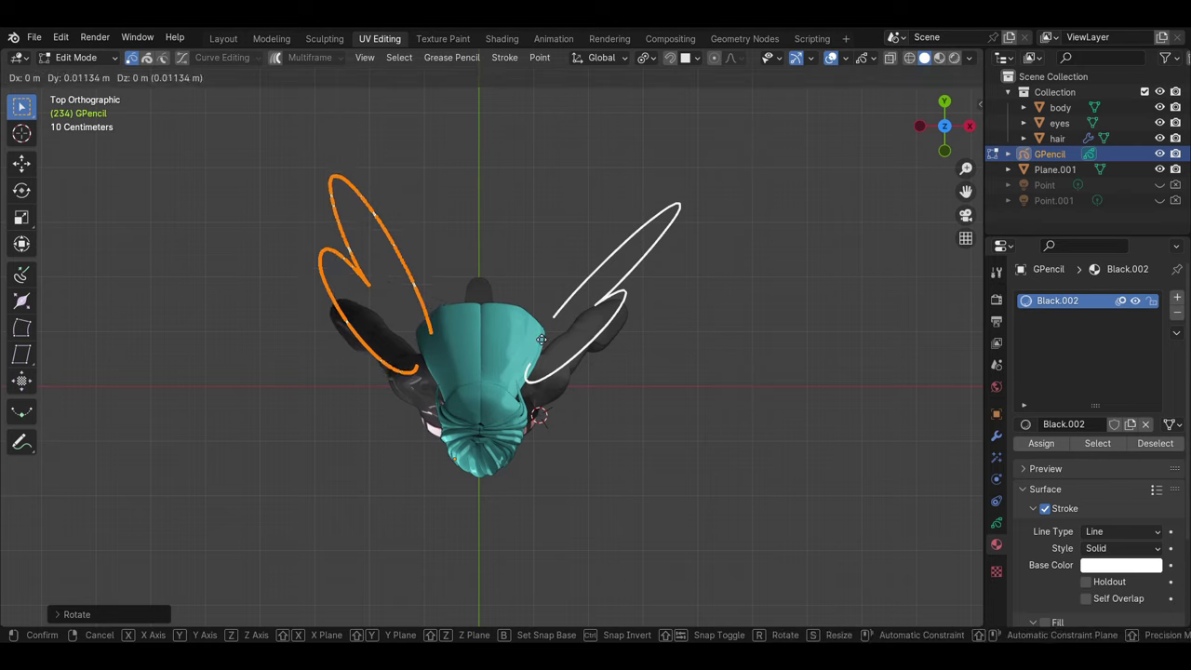
pyautogui.click(726, 335)
pyautogui.moveTo(726, 335)
pyautogui.mouseDown(button='middle')
pyautogui.moveTo(614, 265)
pyautogui.moveTo(425, 275)
pyautogui.mouseUp(button='middle')
pyautogui.press('Tab')
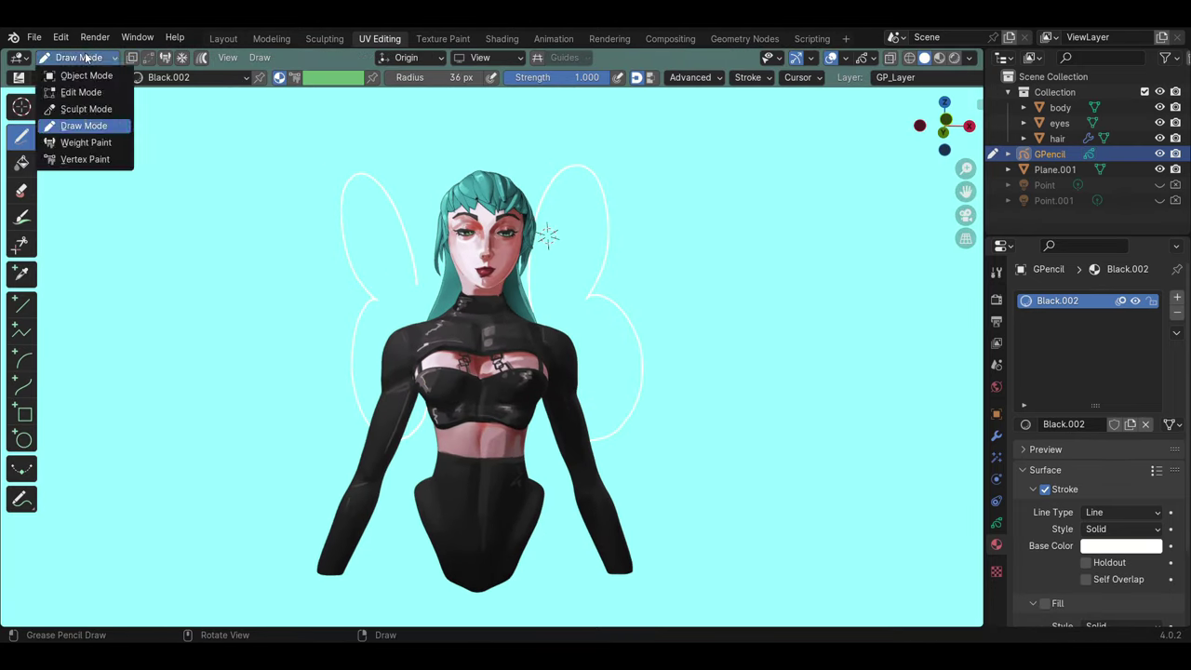
# Step: Enlarge the brush and draw thick white oval spots inside the wing lobes
pyautogui.press('Tab')
pyautogui.click(76, 57)
pyautogui.click(83, 122)
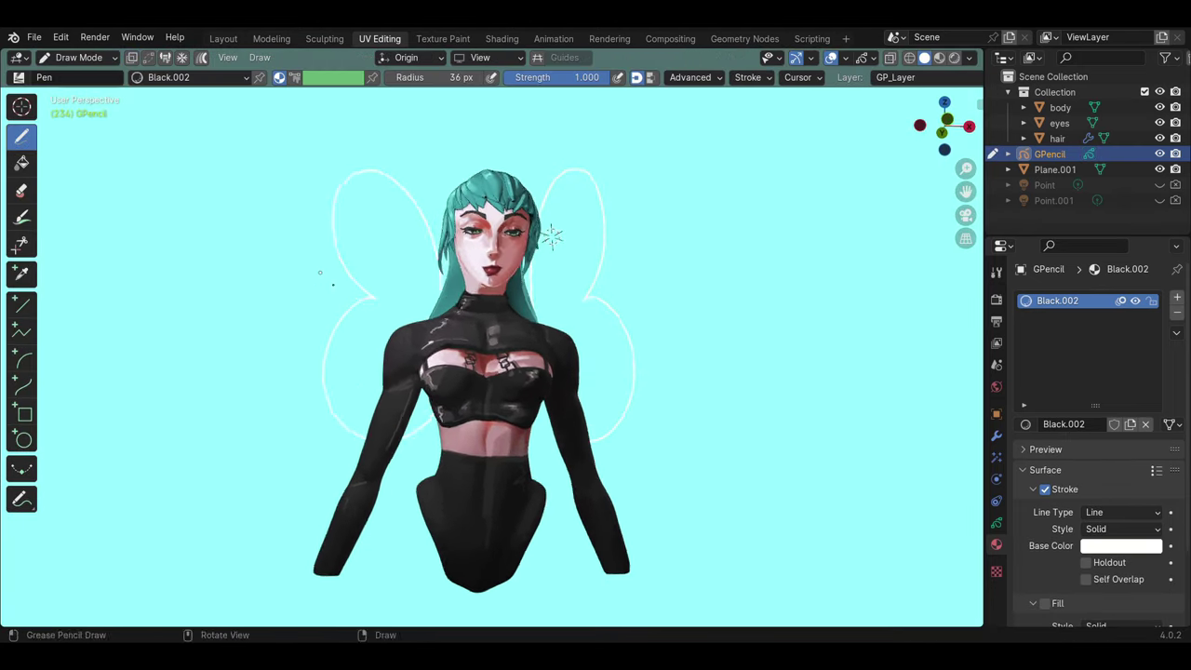
pyautogui.scroll(-3, 530, 282)
pyautogui.moveTo(530, 282); pyautogui.dragTo(595, 279, button='middle')
pyautogui.press('Tab')
pyautogui.click(76, 56)
pyautogui.click(83, 122)
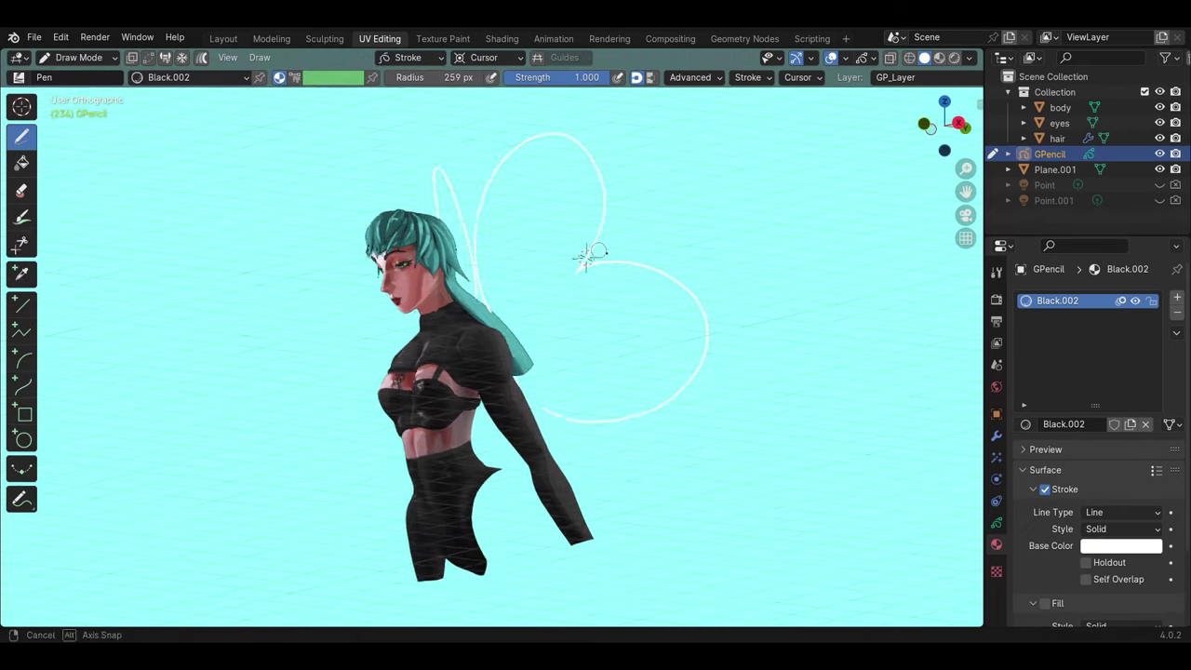
pyautogui.moveTo(589, 254); pyautogui.dragTo(611, 301, button='middle')
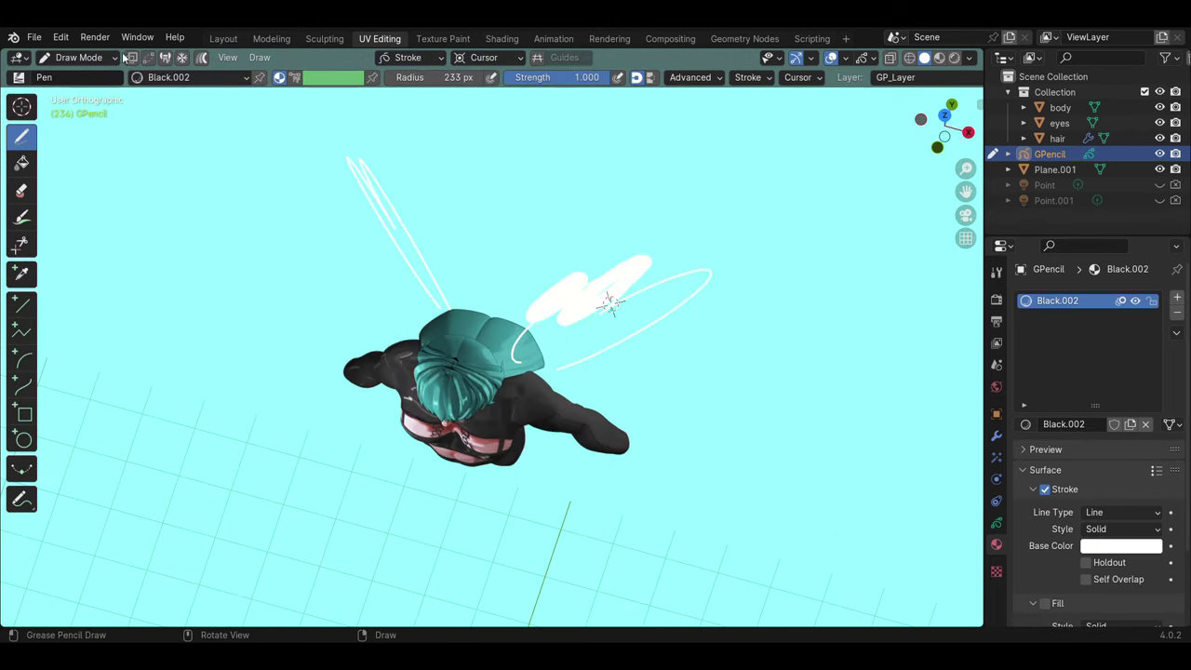
pyautogui.press('Tab')
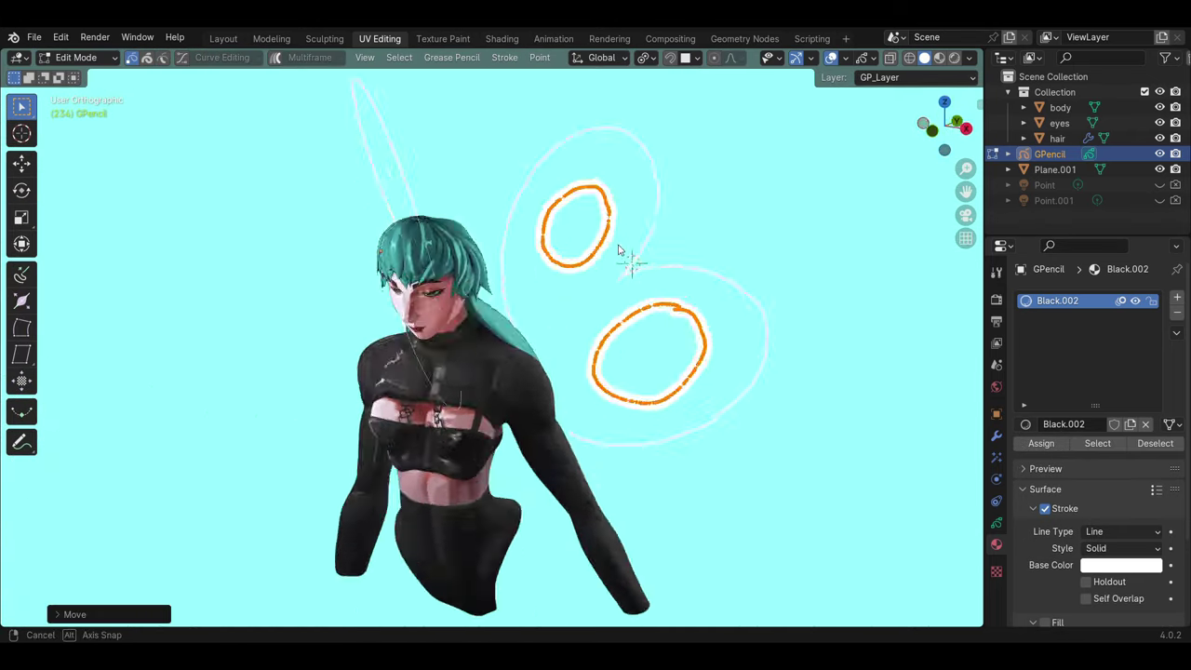
pyautogui.moveTo(628, 342); pyautogui.dragTo(627, 345, button='middle')
# Step: Rotate the oval spots around the vertical axis and move a spot into place inside its wing
pyautogui.press('r')
pyautogui.click(607, 325)
pyautogui.moveTo(608, 295)
pyautogui.mouseDown(button='middle')
pyautogui.moveTo(728, 357)
pyautogui.moveTo(627, 332)
pyautogui.moveTo(641, 341)
pyautogui.mouseUp(button='middle')
pyautogui.click(627, 332)
pyautogui.moveTo(641, 340); pyautogui.dragTo(638, 335)
pyautogui.click(94, 128)
pyautogui.moveTo(558, 298)
pyautogui.mouseDown(button='middle')
pyautogui.moveTo(571, 279)
pyautogui.moveTo(614, 269)
pyautogui.moveTo(672, 338)
pyautogui.moveTo(650, 316)
pyautogui.mouseUp(button='middle')
pyautogui.scroll(2, 629, 266)
pyautogui.moveTo(507, 251); pyautogui.dragTo(146, 210, button='middle')
# Step: Rotate the selected spot, including a Y-axis tilt, to match its wing's angle
pyautogui.press('Tab')
pyautogui.press('r')
pyautogui.moveTo(627, 245)
pyautogui.mouseDown(button='middle')
pyautogui.moveTo(633, 277)
pyautogui.moveTo(484, 200)
pyautogui.moveTo(403, 212)
pyautogui.moveTo(376, 270)
pyautogui.moveTo(443, 238)
pyautogui.moveTo(437, 307)
pyautogui.mouseUp(button='middle')
pyautogui.click(633, 276)
pyautogui.press('r')
pyautogui.press('y')
pyautogui.click(427, 191)
# Step: Tilt a left-wing spot around the X axis so it fits inside the outline
pyautogui.press('r')
pyautogui.click(385, 288)
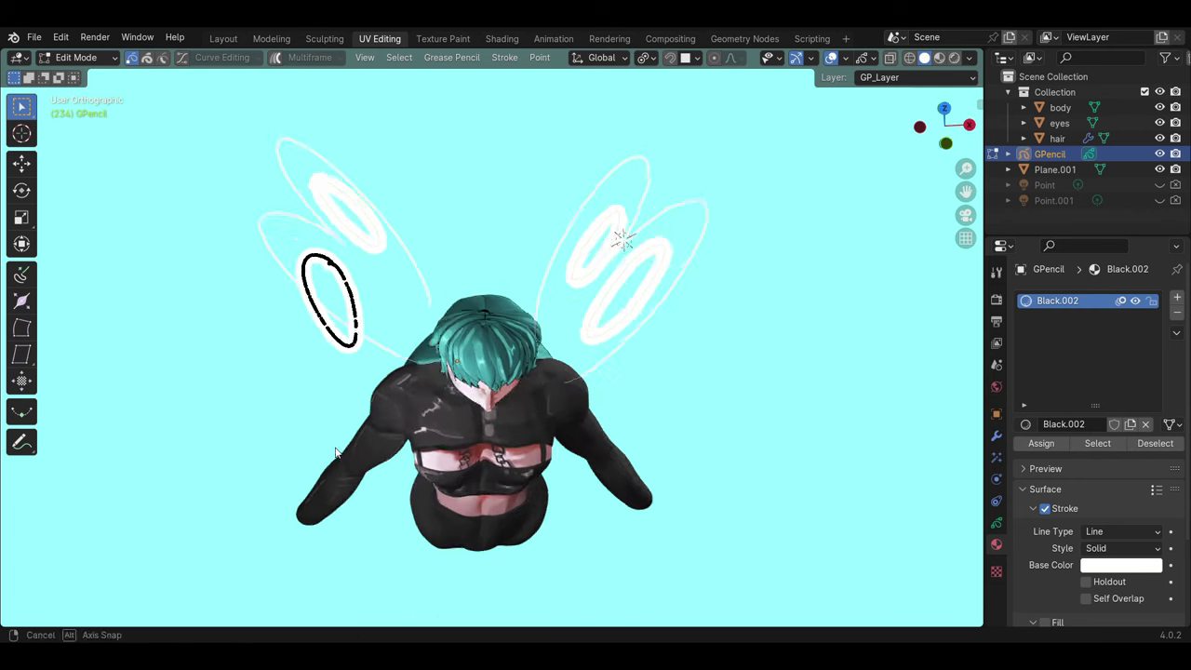
pyautogui.press('r')
pyautogui.press('x')
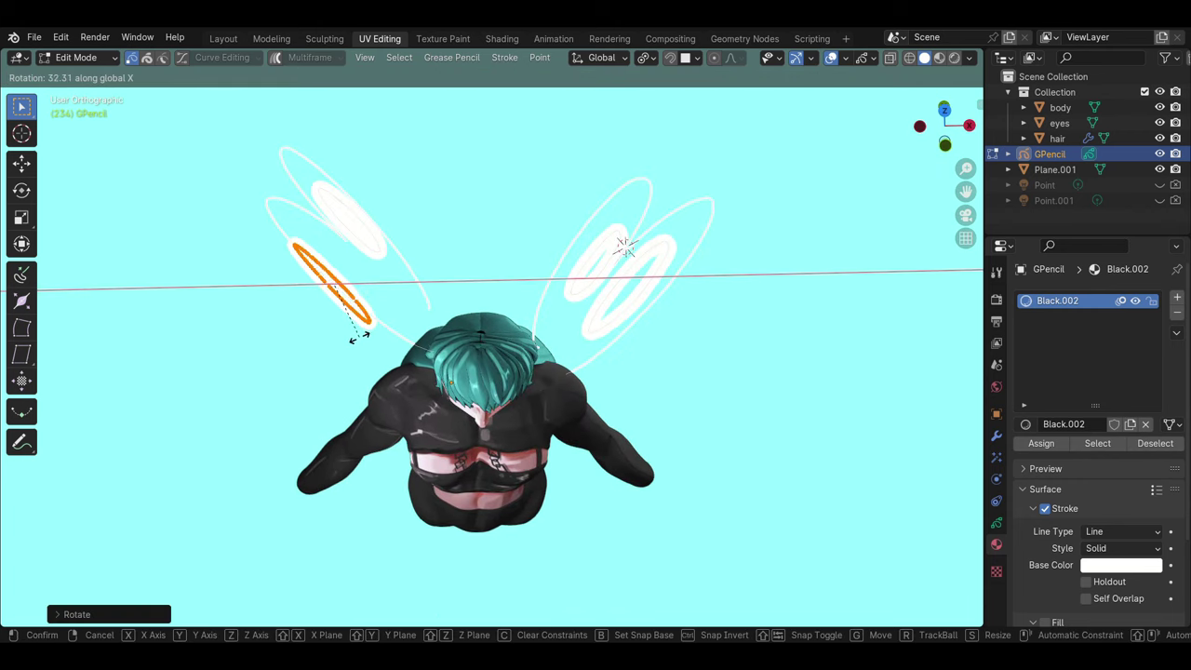
pyautogui.click(367, 317)
pyautogui.moveTo(364, 357)
pyautogui.mouseDown(button='middle')
pyautogui.moveTo(553, 430)
pyautogui.moveTo(388, 374)
pyautogui.mouseUp(button='middle')
pyautogui.click(77, 57)
pyautogui.click(83, 122)
pyautogui.moveTo(279, 363)
pyautogui.mouseDown(button='middle')
pyautogui.moveTo(577, 277)
pyautogui.moveTo(566, 266)
pyautogui.moveTo(606, 291)
pyautogui.mouseUp(button='middle')
pyautogui.scroll(3, 587, 255)
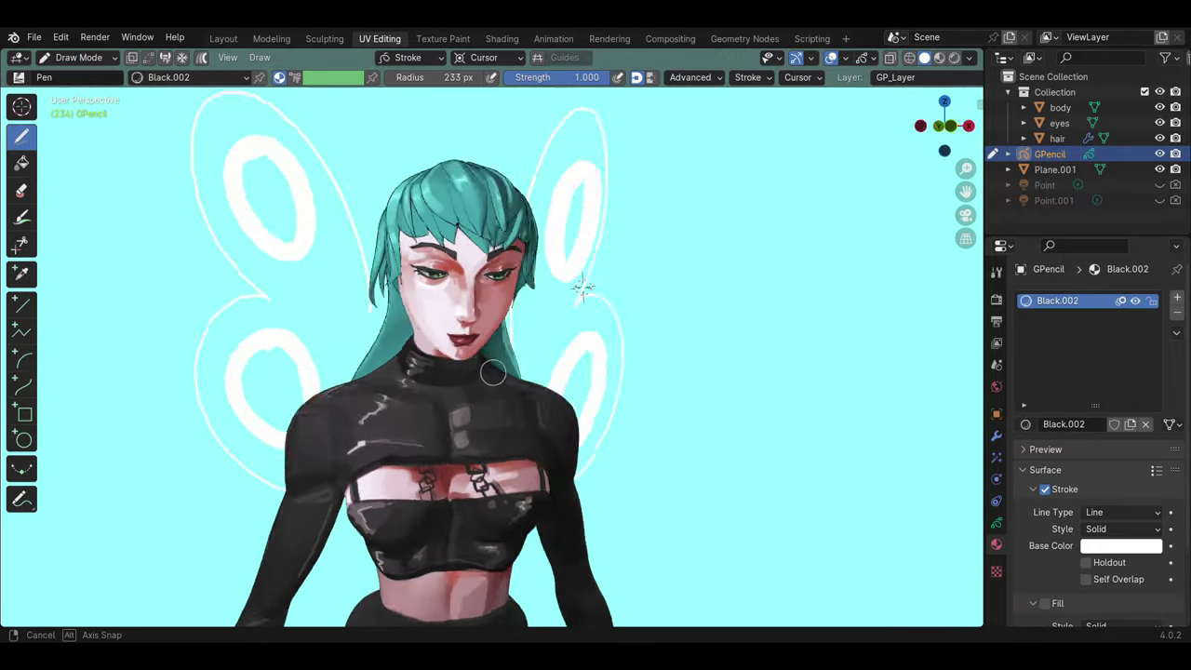
# Step: In top view, enter stroke Edit Mode and set the pivot to Median Point
pyautogui.press('KP_7')
pyautogui.click(76, 56)
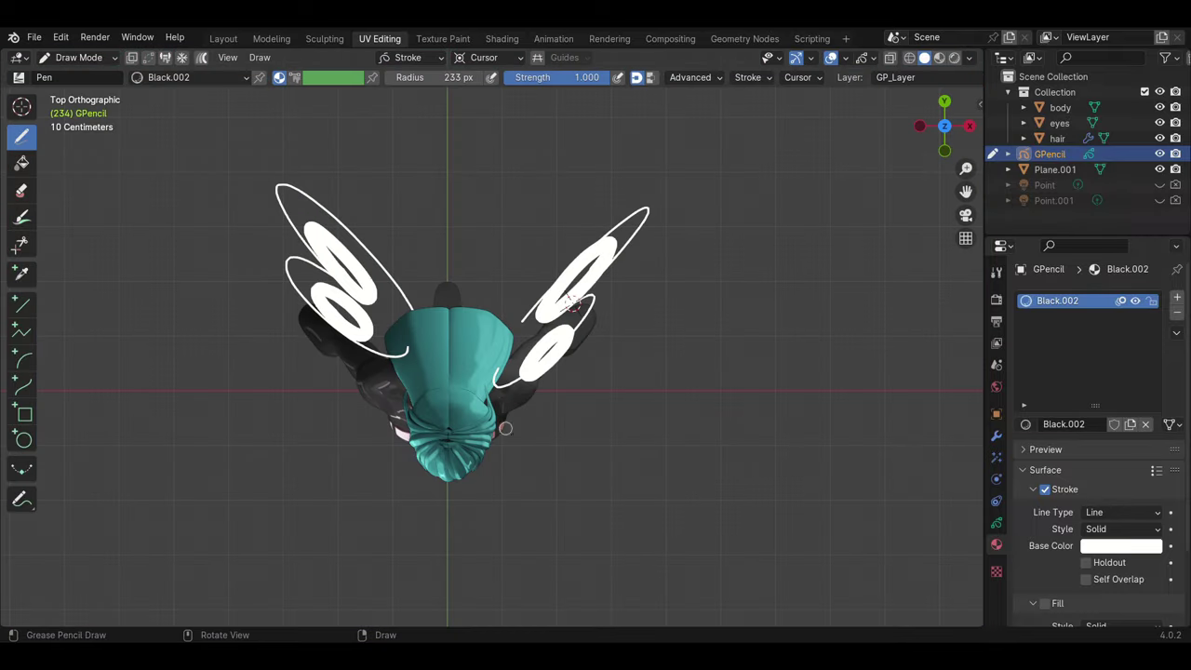
pyautogui.click(93, 93)
pyautogui.press('g')
pyautogui.press('Escape')
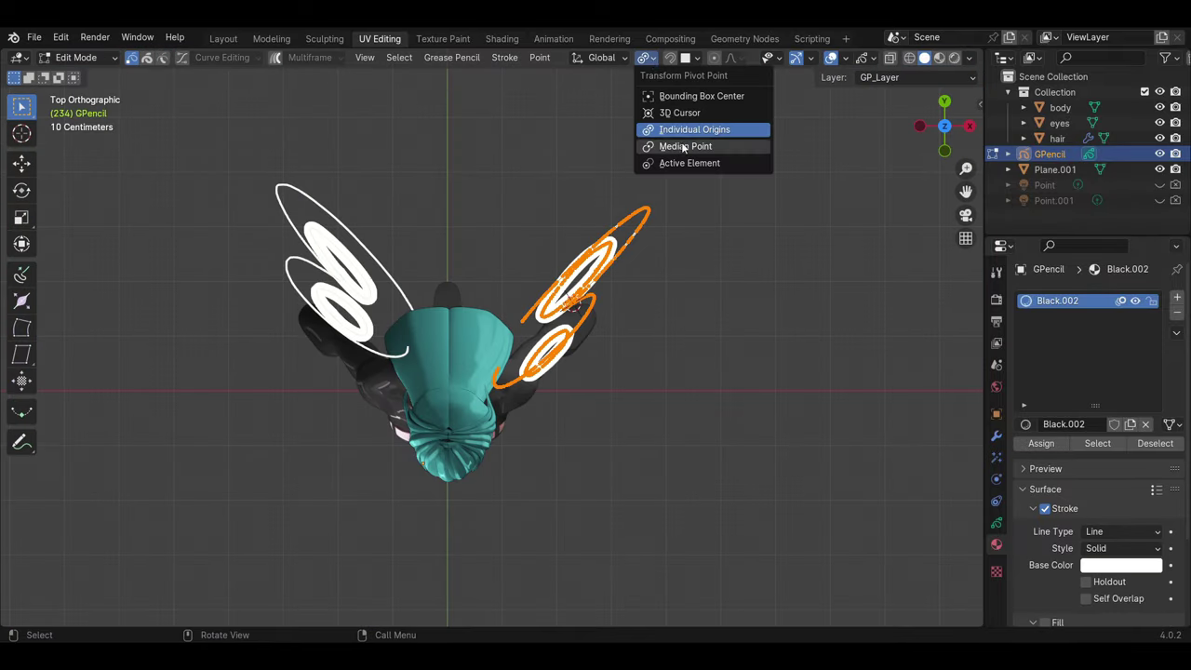
pyautogui.click(685, 147)
# Step: Rotate the right and left wings with their spots outward to spread wider behind the bust
pyautogui.press('r')
pyautogui.click(612, 345)
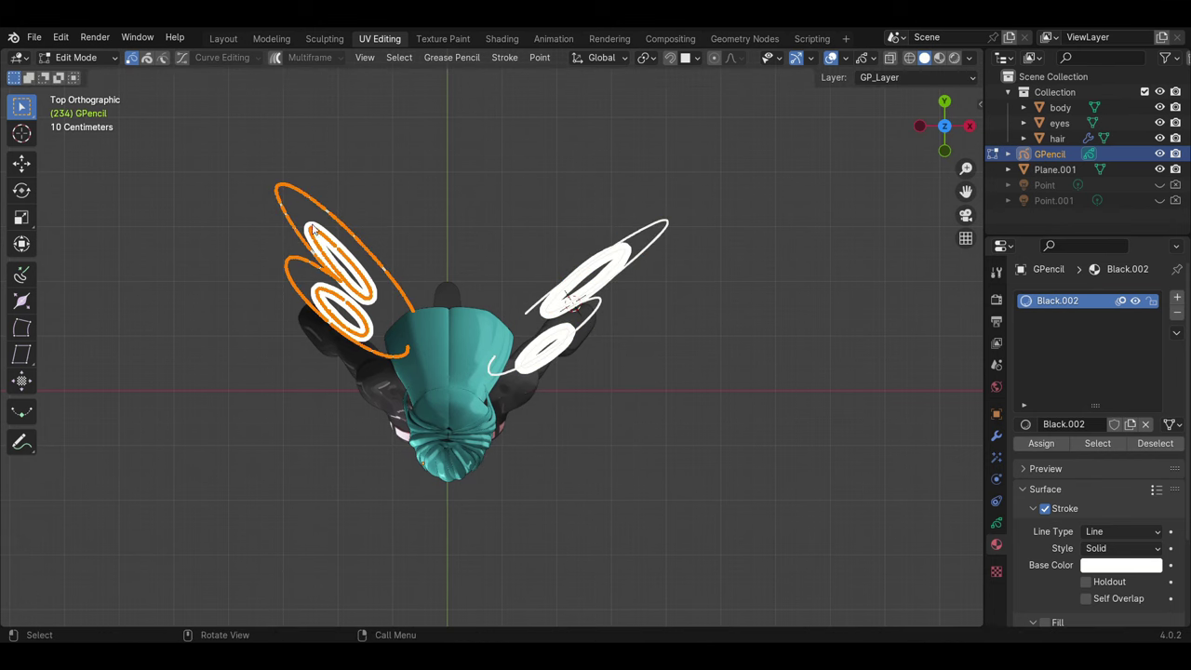
pyautogui.press('r')
pyautogui.click(343, 301)
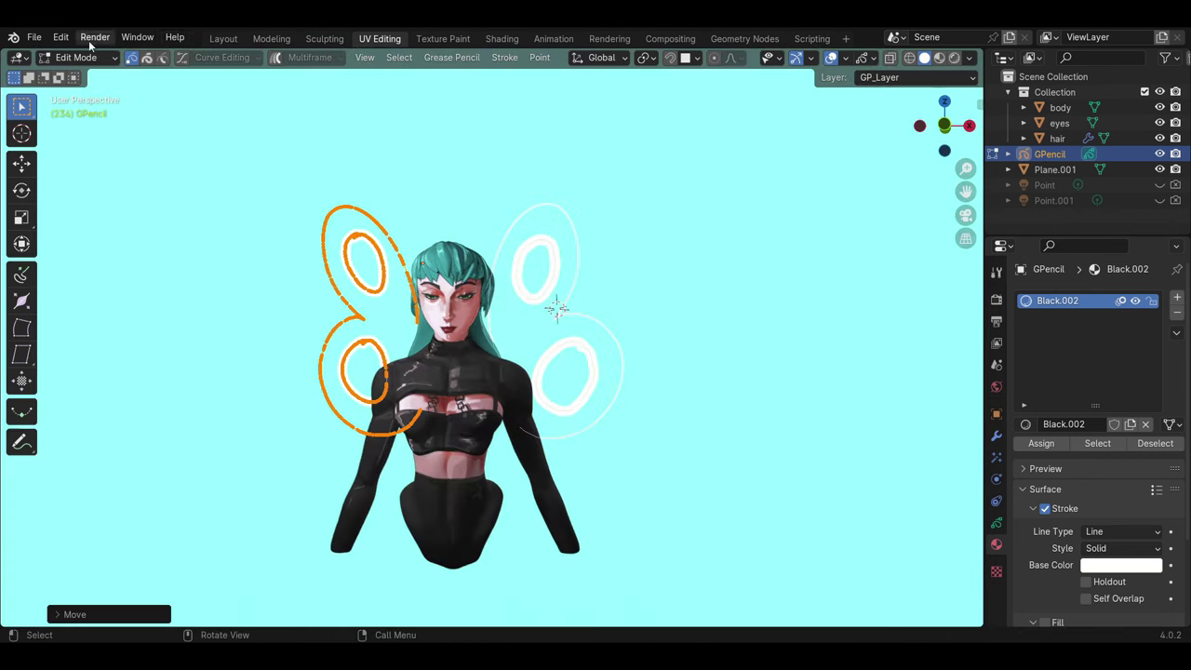
pyautogui.moveTo(541, 326)
pyautogui.mouseDown(button='middle')
pyautogui.moveTo(577, 286)
pyautogui.moveTo(534, 319)
pyautogui.mouseUp(button='middle')
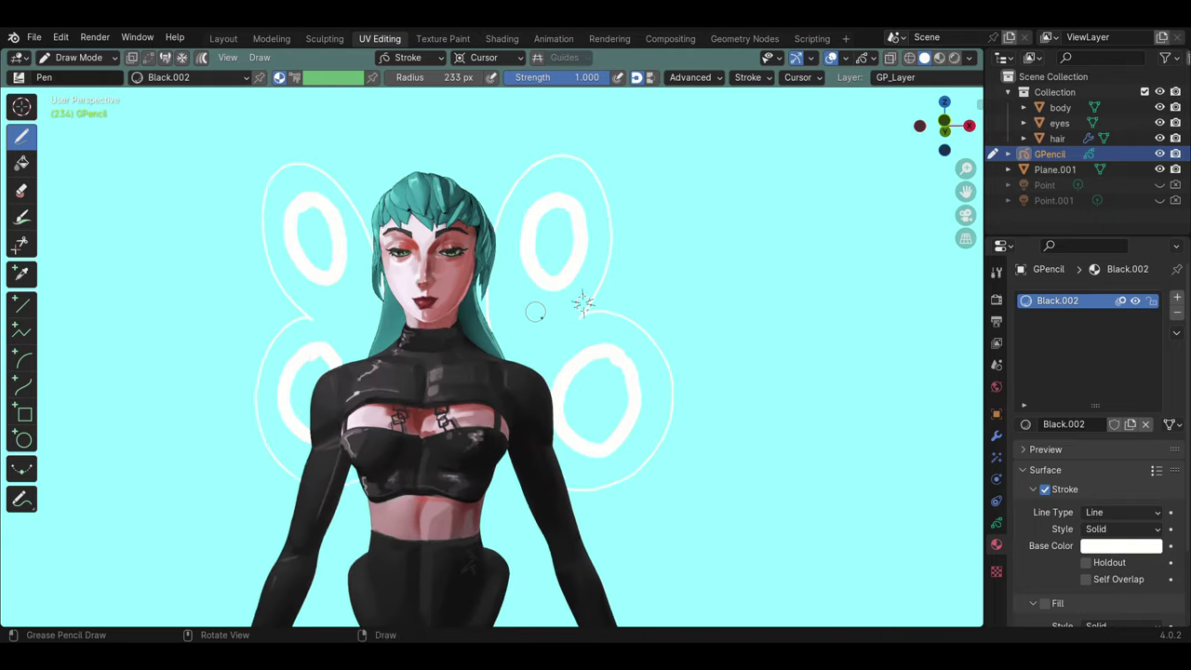
pyautogui.scroll(-2, 535, 312)
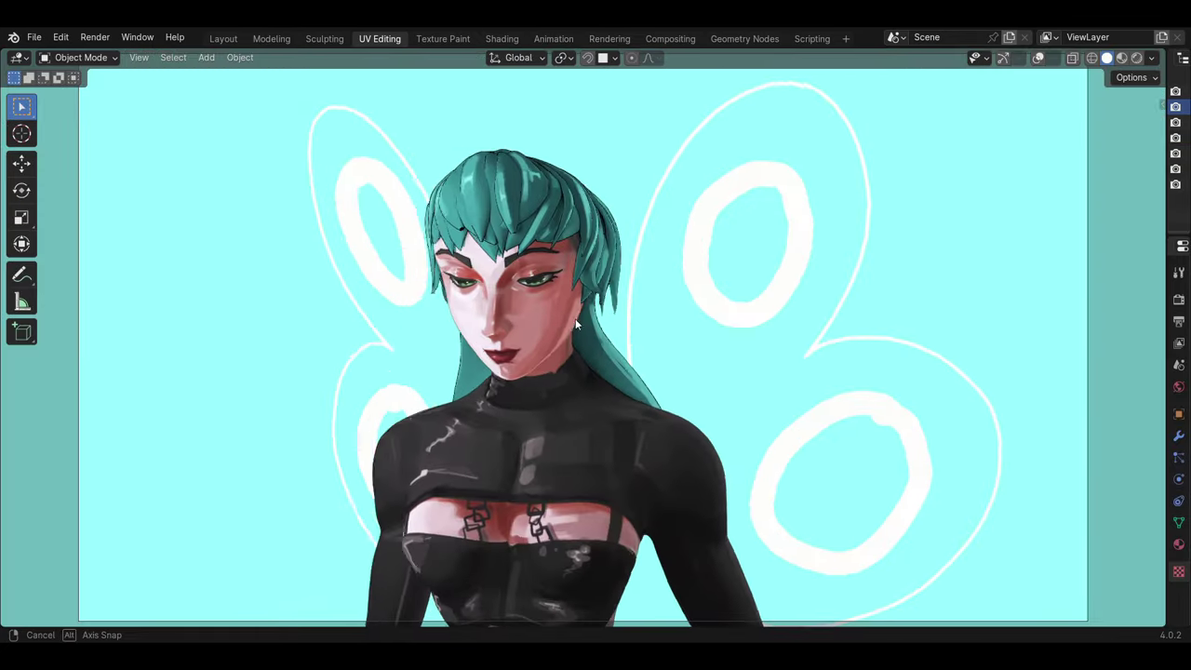